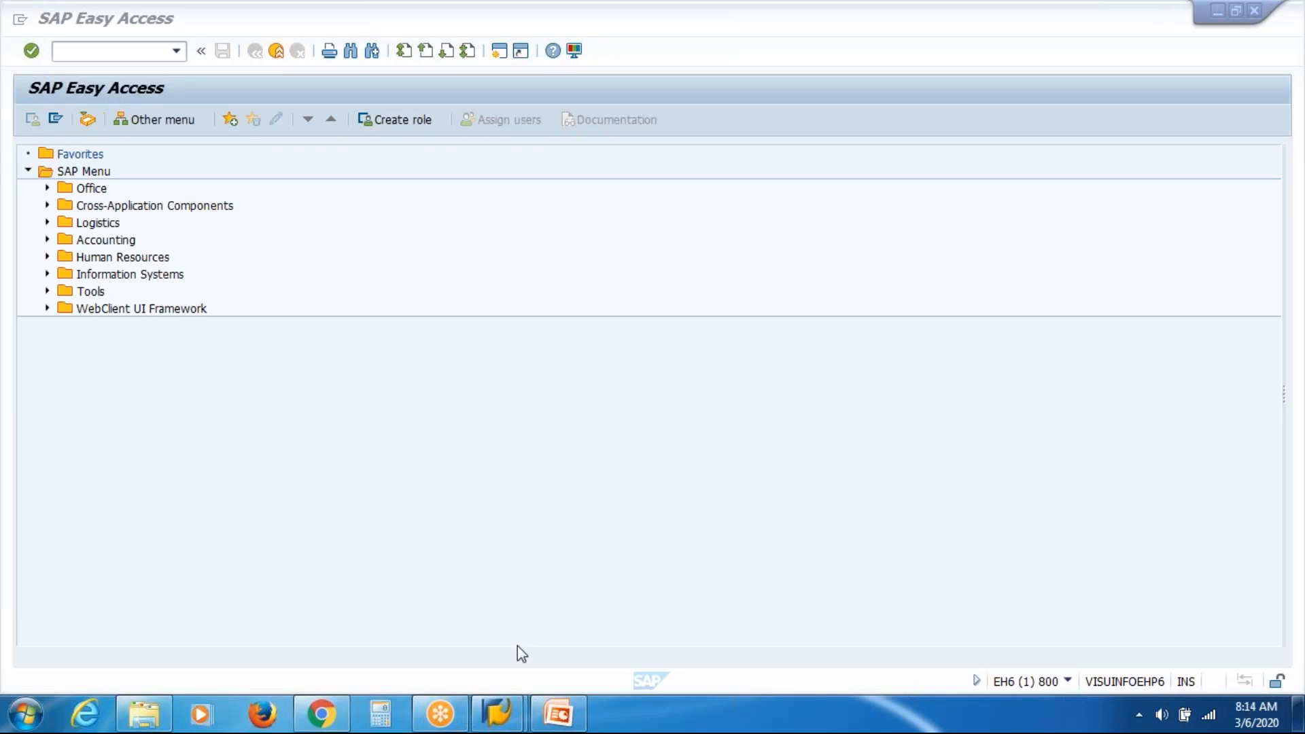
# Bring up the Organizational Management deck in PowerPoint and move from slide 4 to slide 8 on Infotype.
pyautogui.click(575, 724)
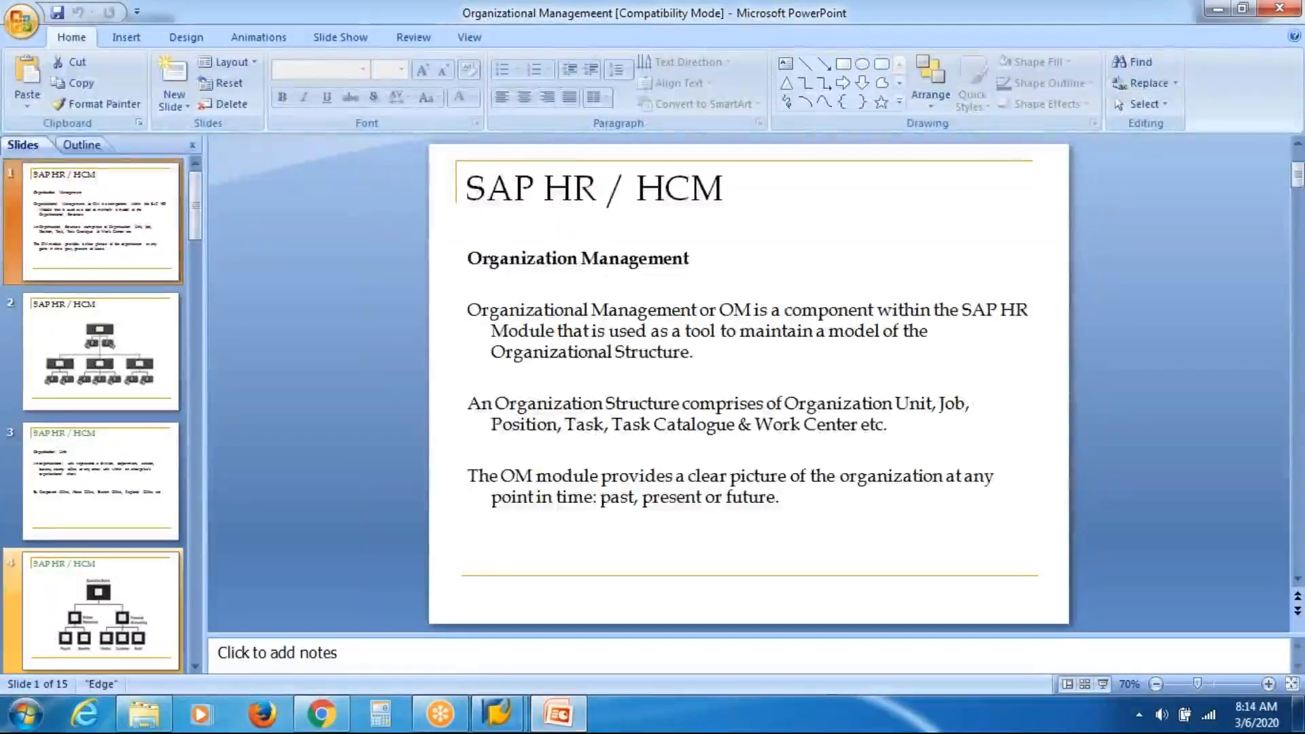
pyautogui.click(109, 601)
pyautogui.scroll(-3, 108, 600)
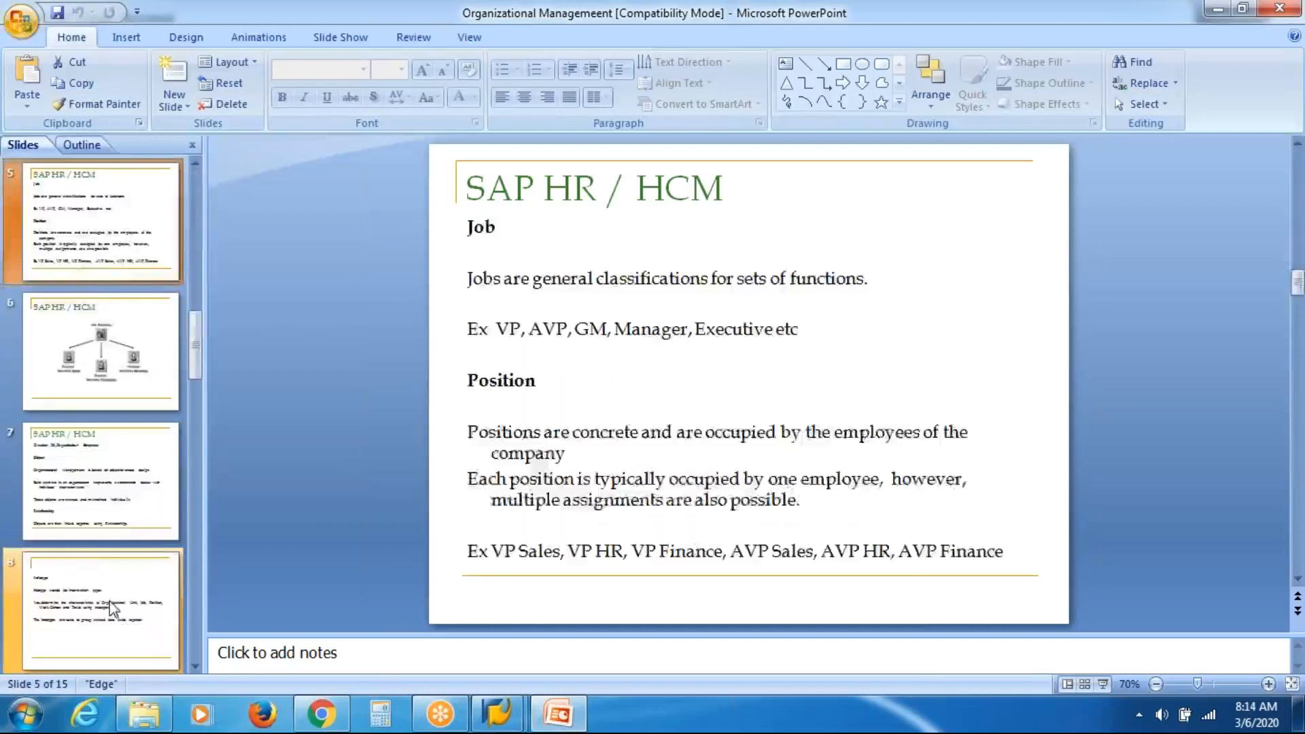
pyautogui.press('Down')
pyautogui.press('Down')
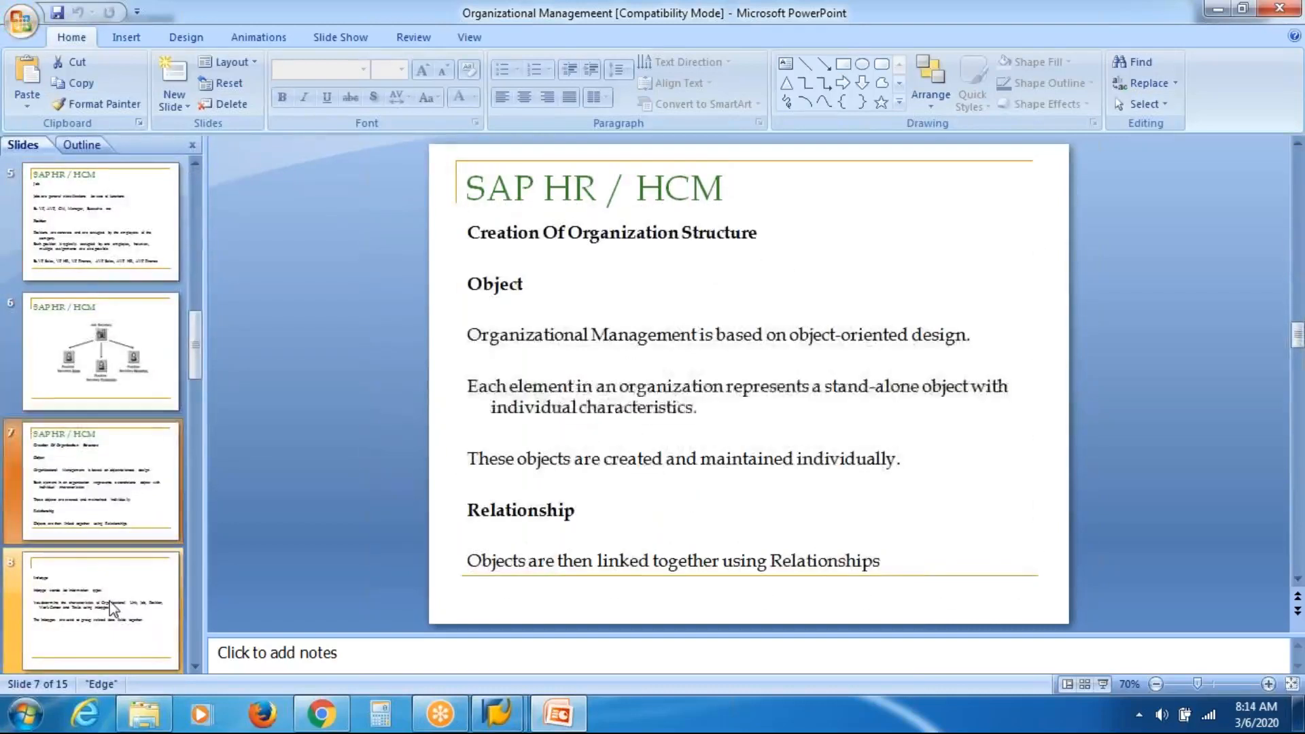
pyautogui.press('Down')
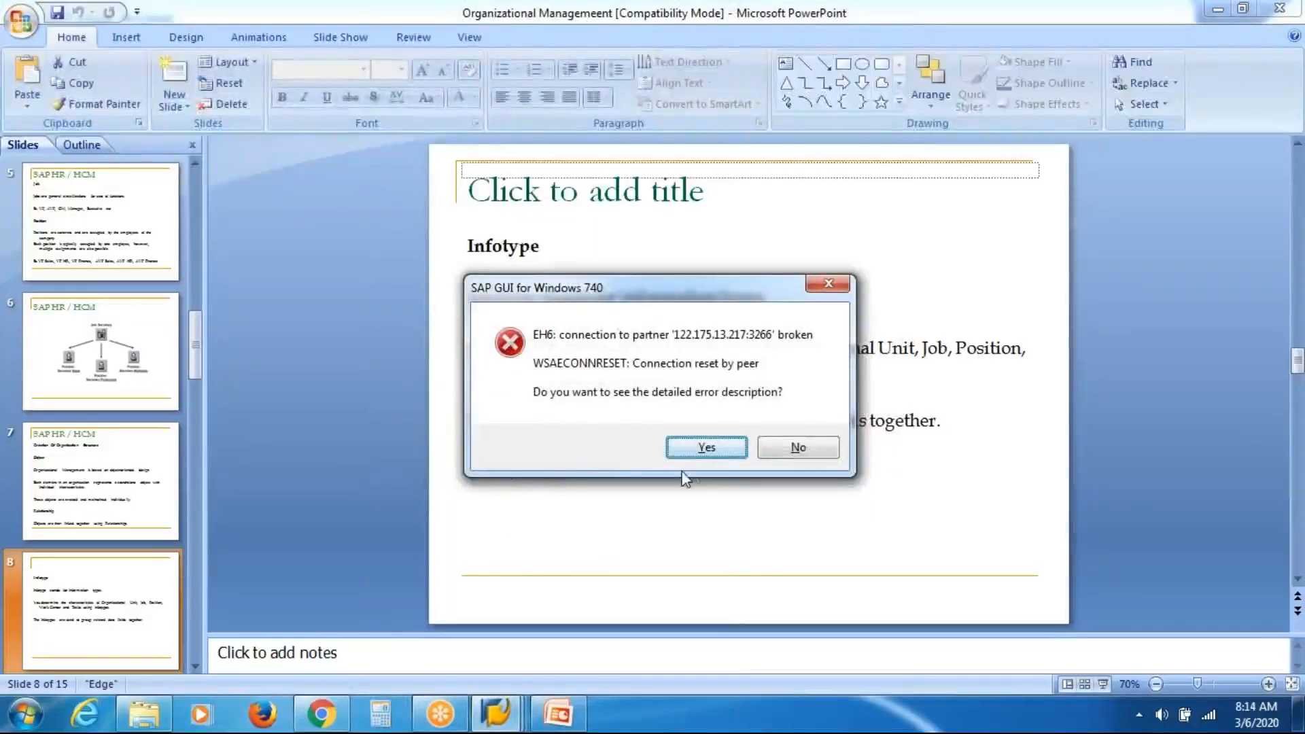
# Dismiss the connection-broken error and start the SAP HR Server connection from SAP Logon.
pyautogui.click(799, 449)
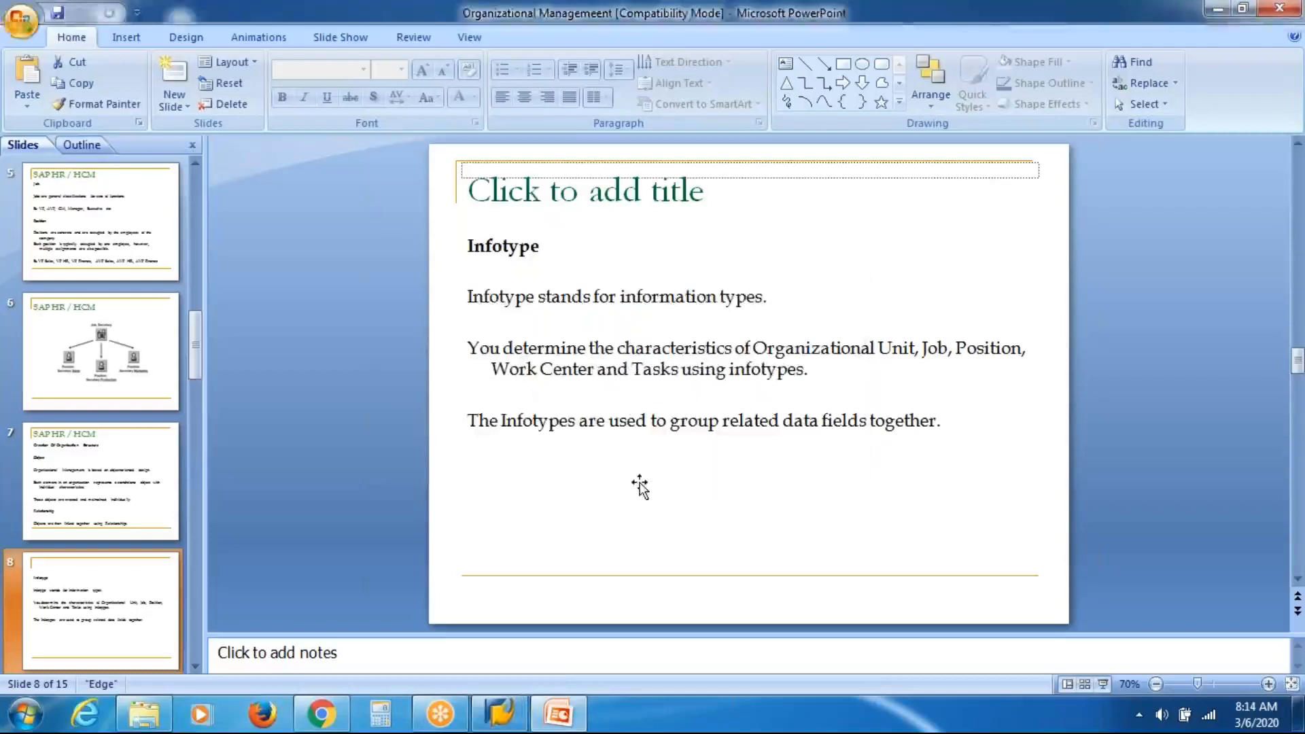
pyautogui.click(571, 338)
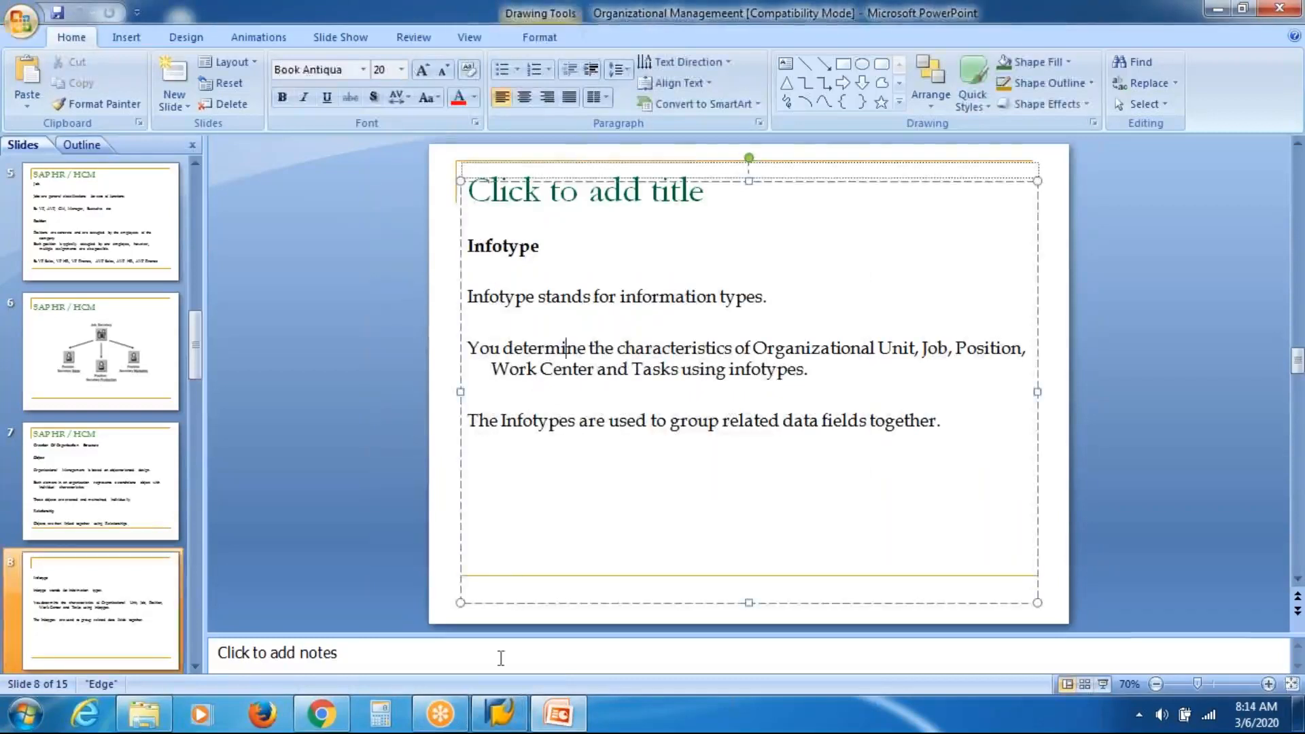
pyautogui.click(498, 715)
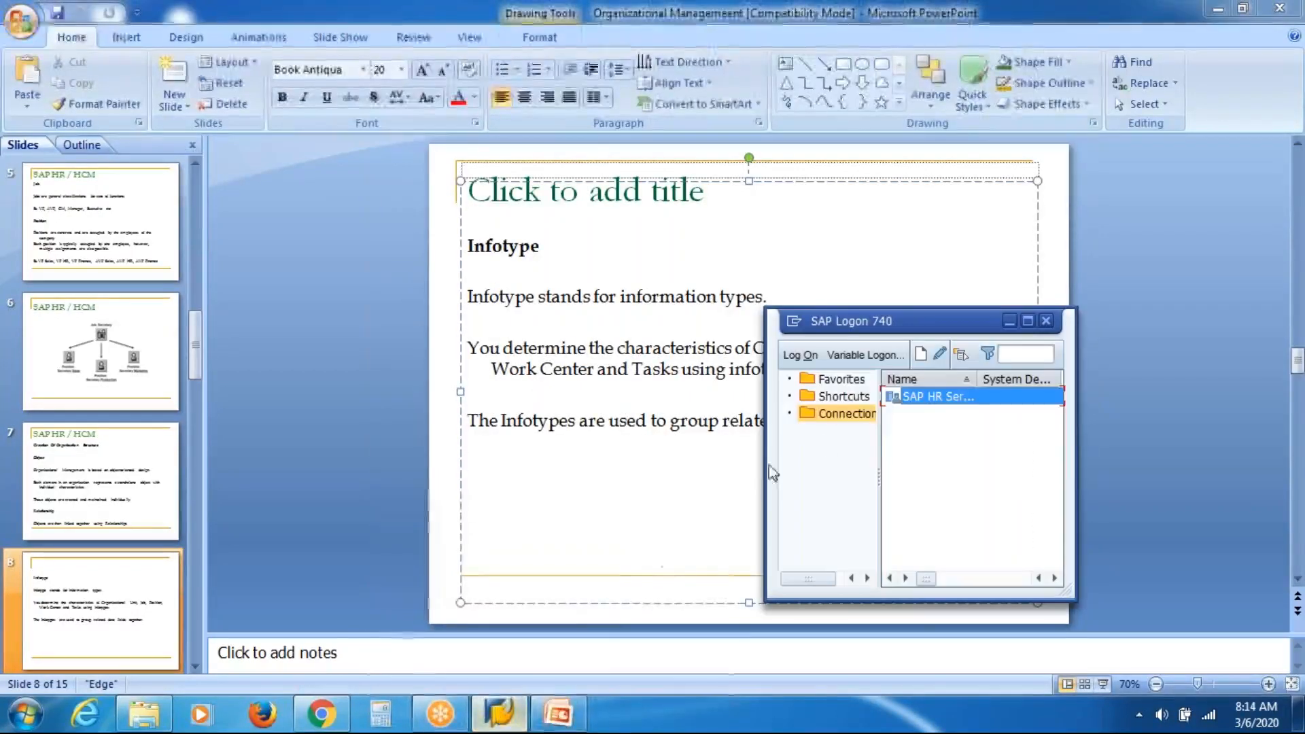
pyautogui.click(958, 396)
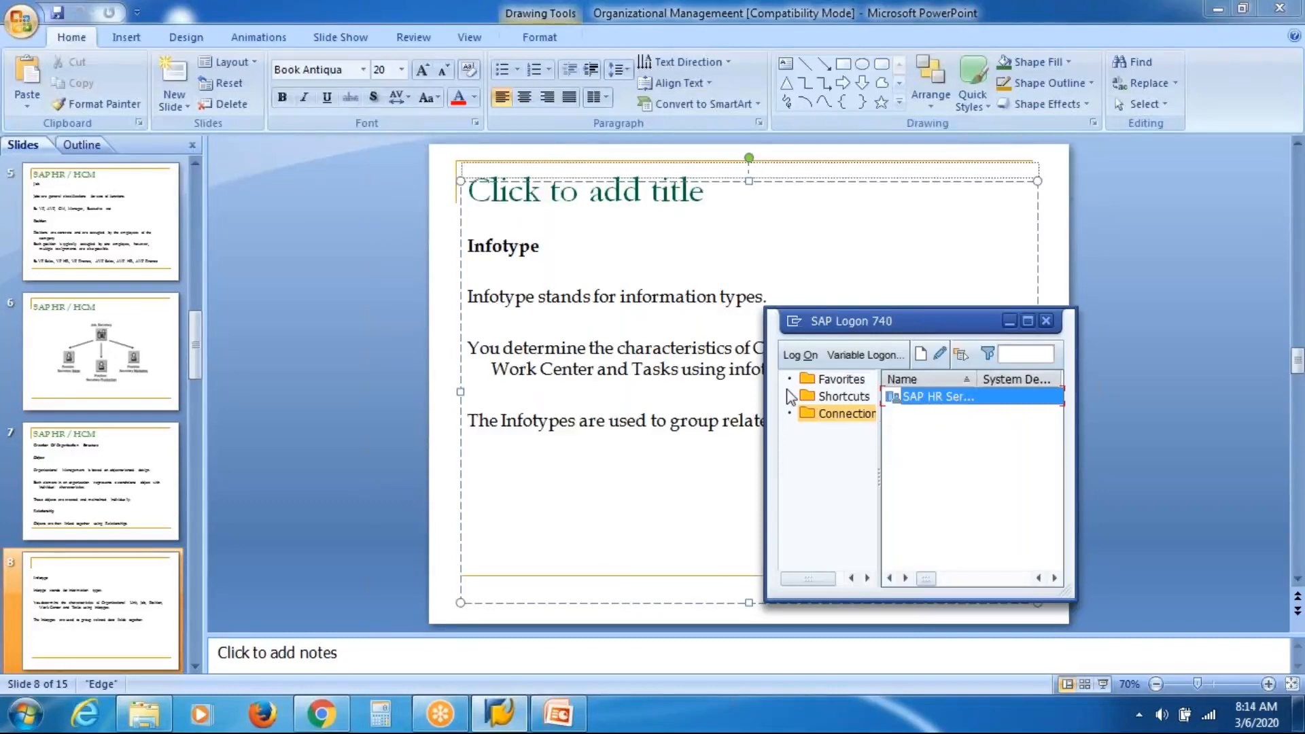
# Log on to client 800 with the remembered user name and the account password.
pyautogui.click(843, 413)
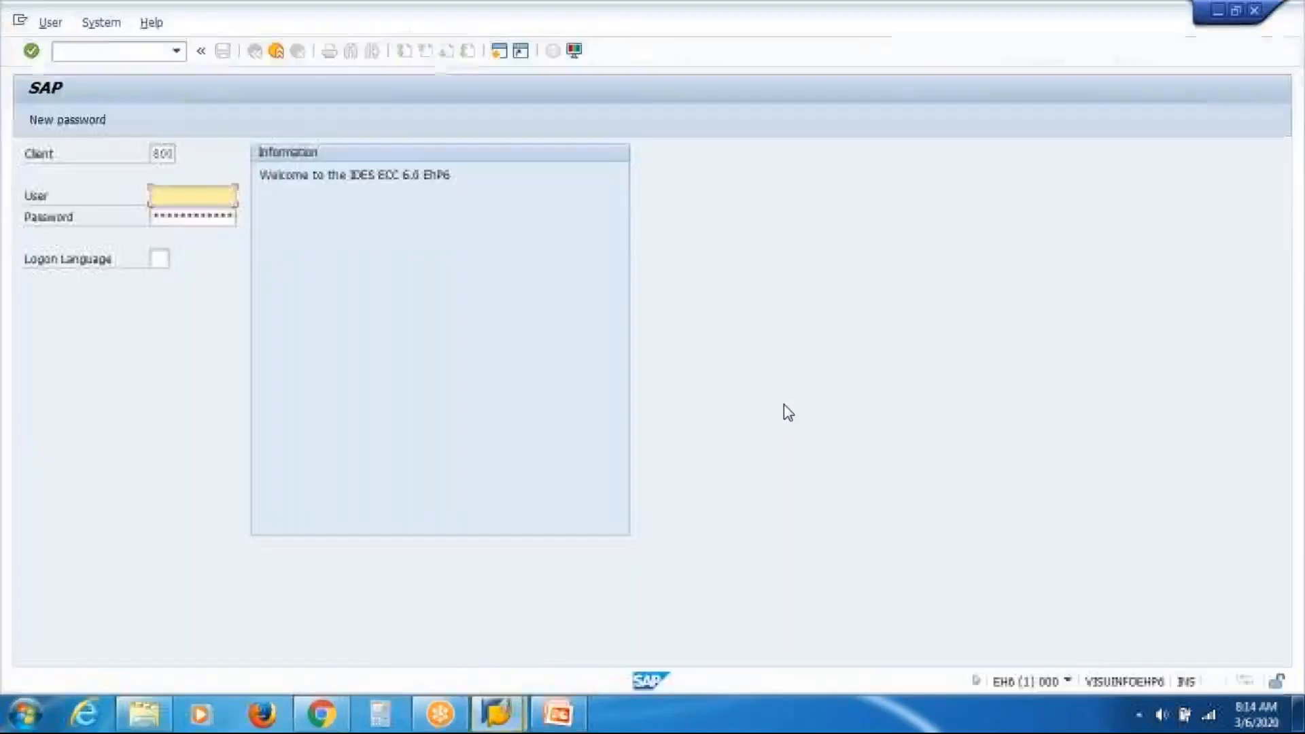
pyautogui.press('Down')
pyautogui.press('Return')
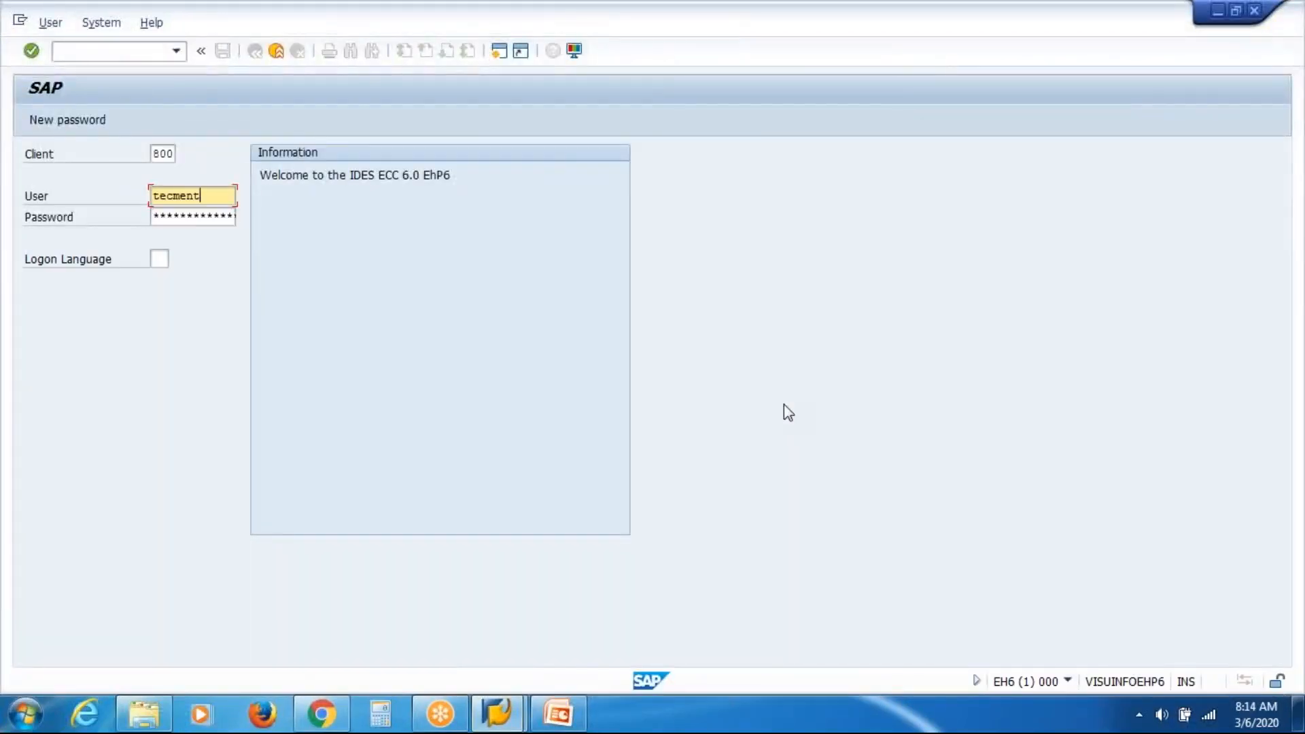
pyautogui.hotkey('shift', 'Home')
pyautogui.press('Tab')
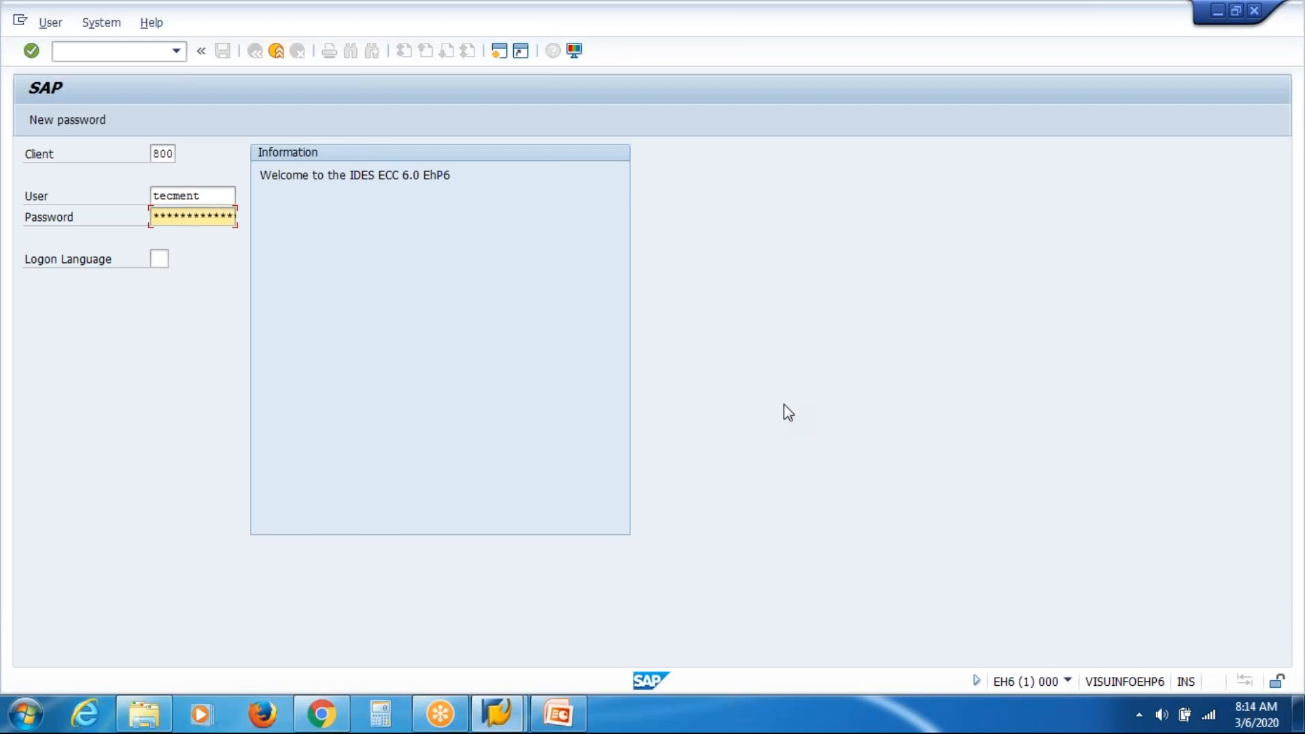
pyautogui.press('Return')
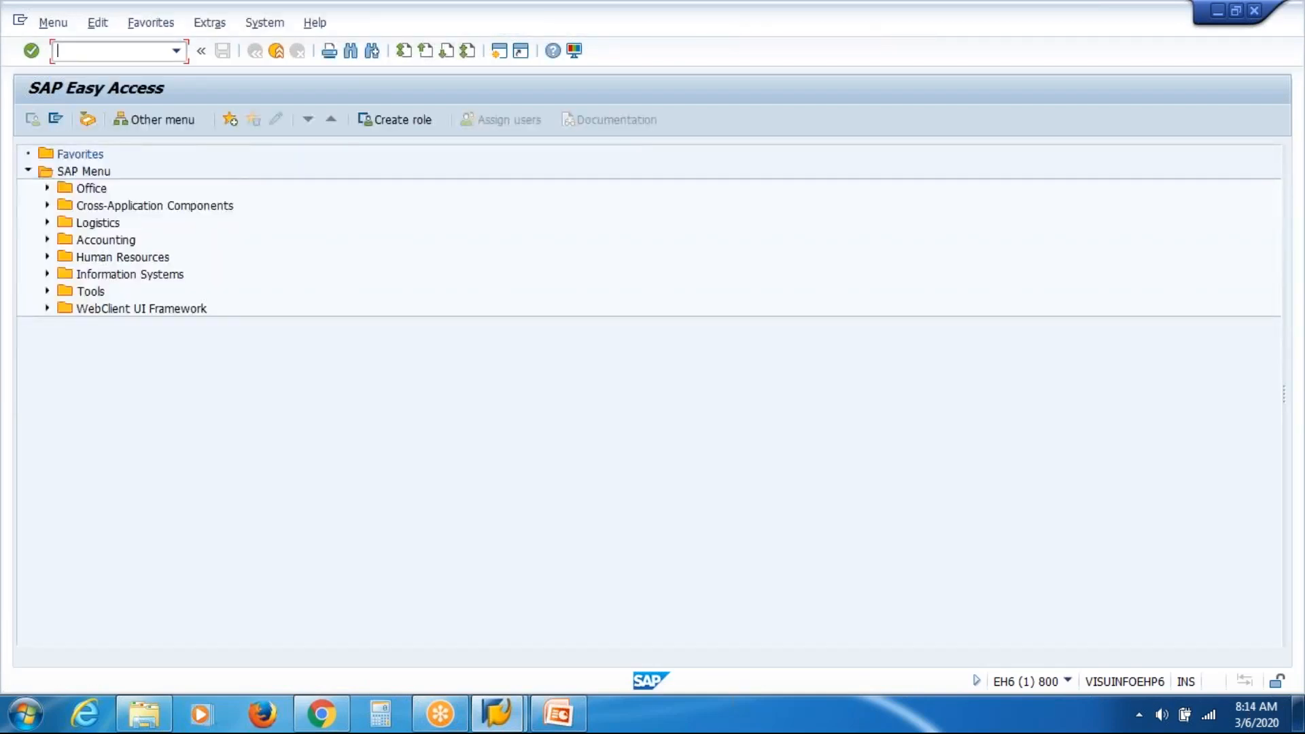
# Open Organizational Unit maintenance via Human Resources > Organizational Management > Expert Mode, plan version Current plan.
pyautogui.click(47, 258)
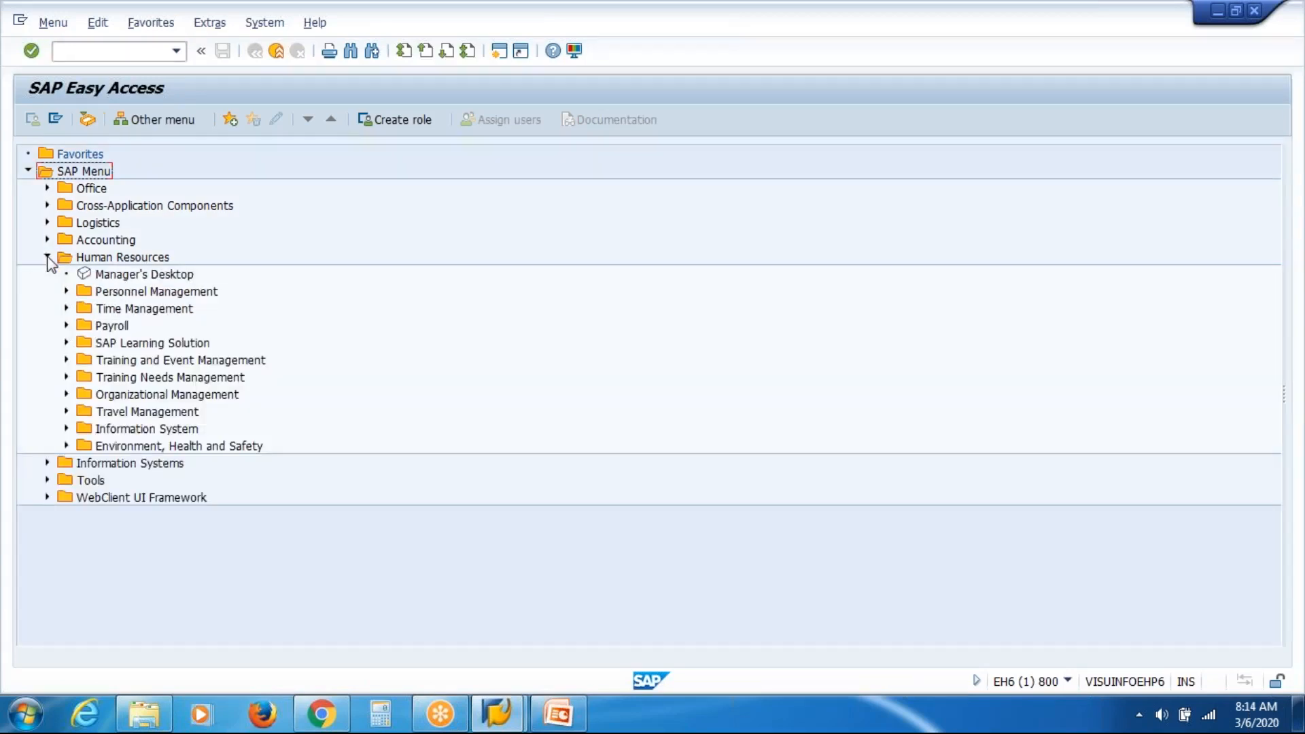
pyautogui.click(67, 395)
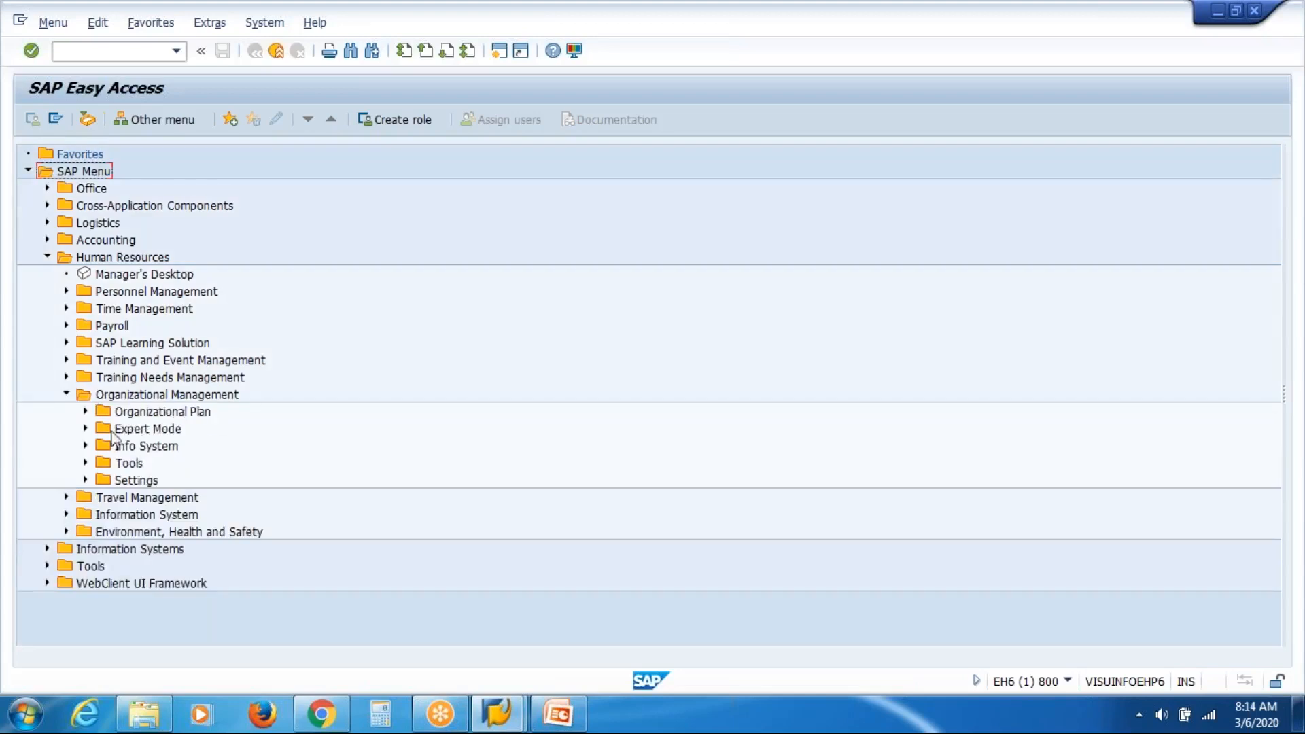
pyautogui.click(85, 429)
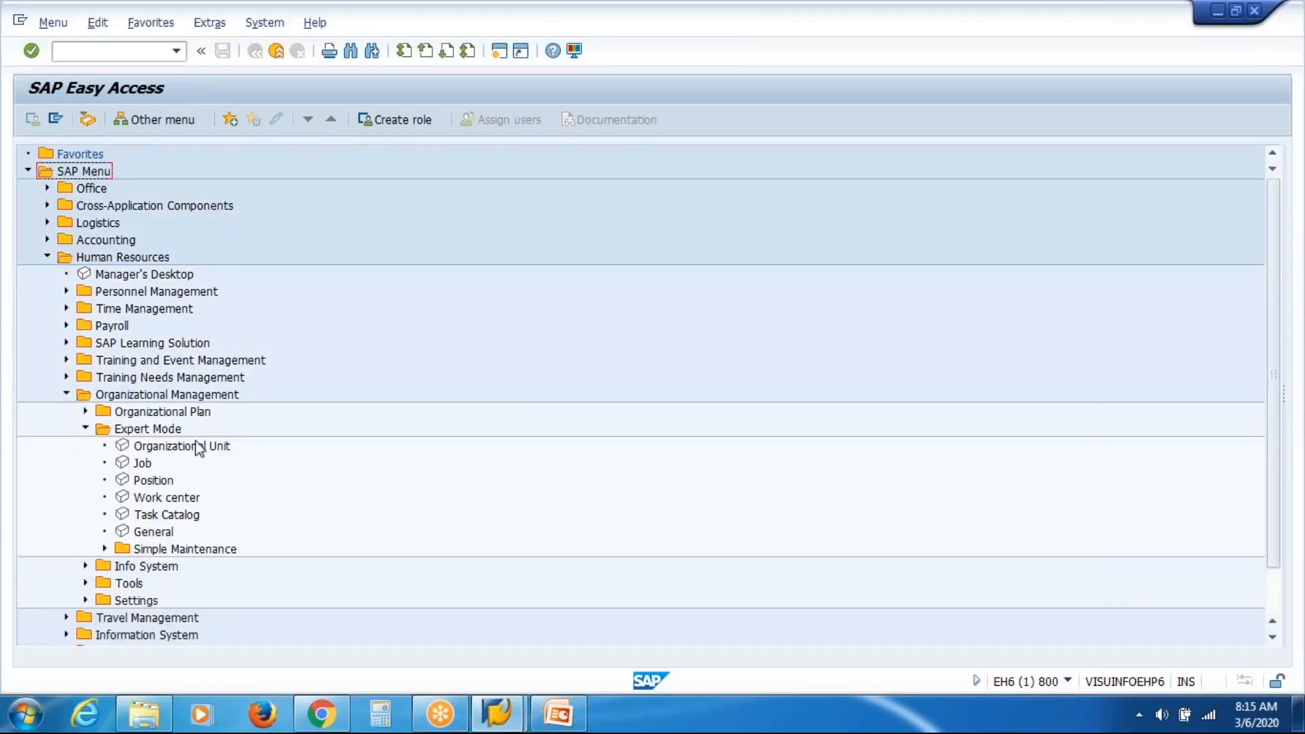
pyautogui.doubleClick(178, 447)
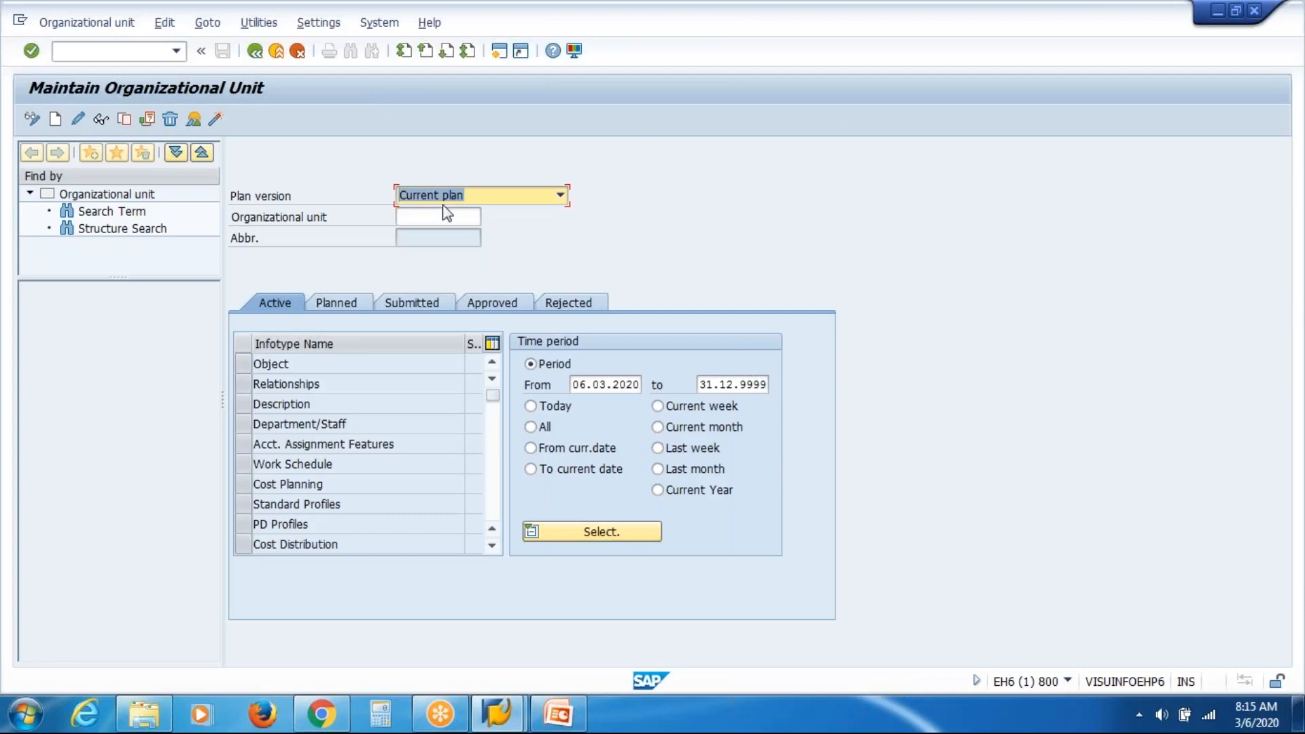
# Search units by the name 'VAS', load VAS Inc (50012161), and return to the PowerPoint deck.
pyautogui.click(102, 216)
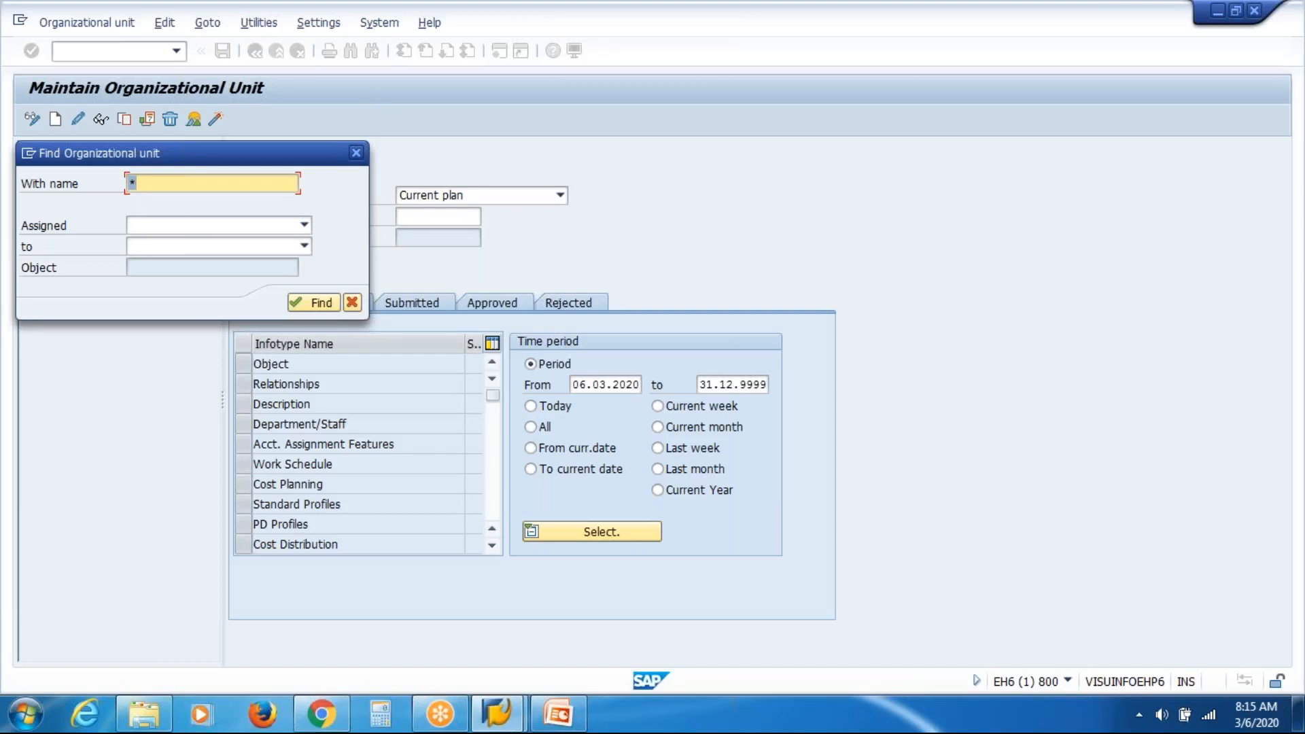
pyautogui.write('VAS')
pyautogui.press('Return')
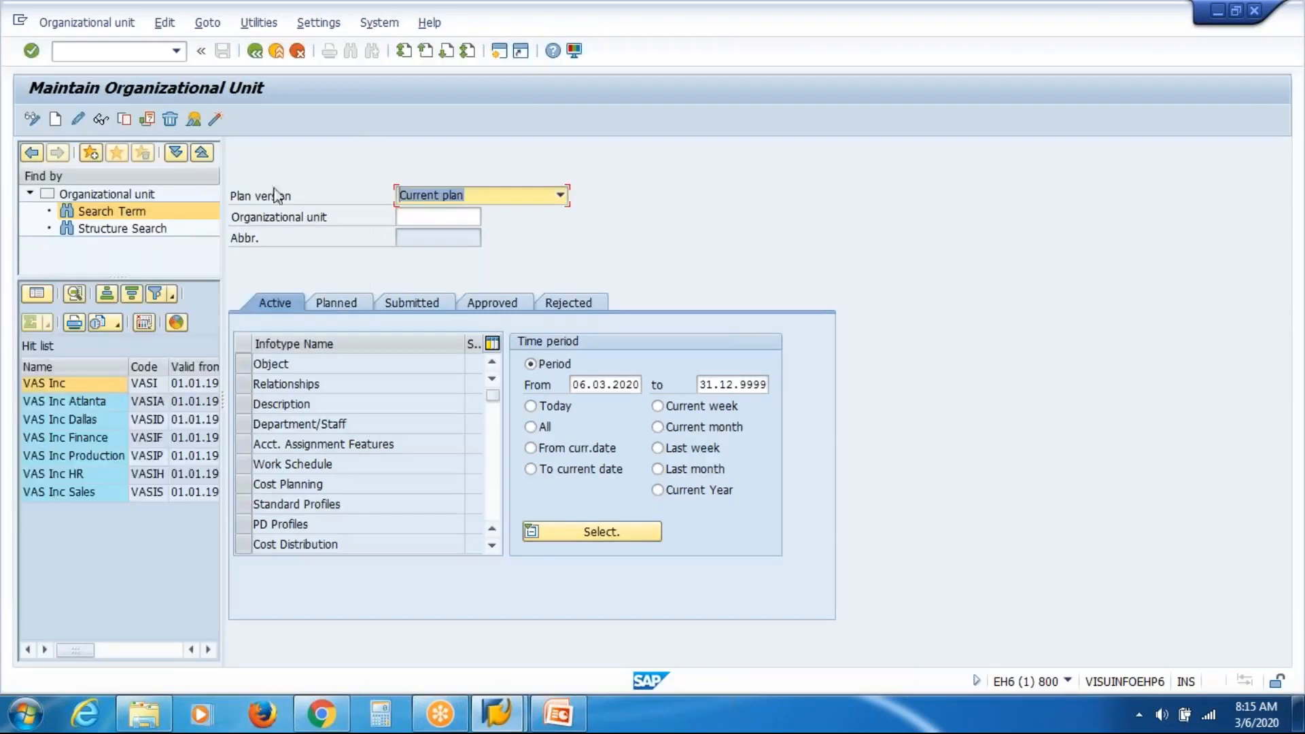
pyautogui.doubleClick(42, 384)
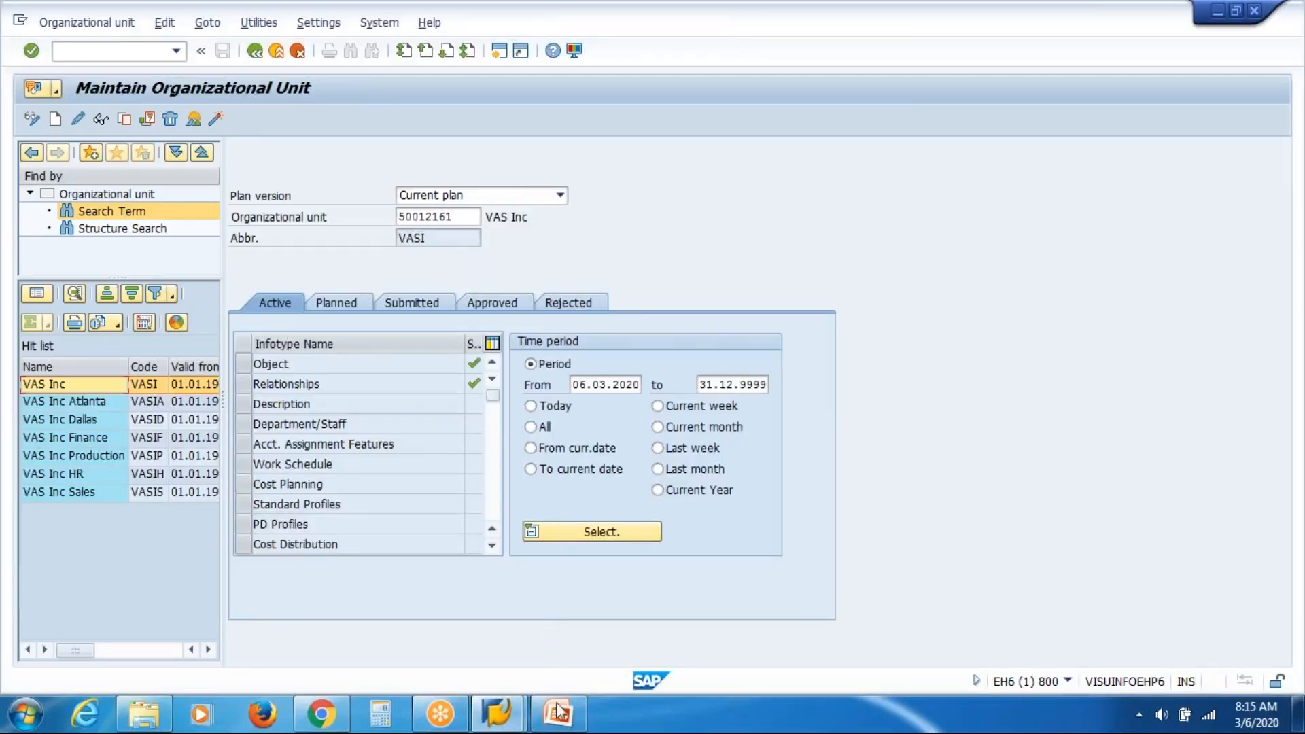
pyautogui.click(560, 726)
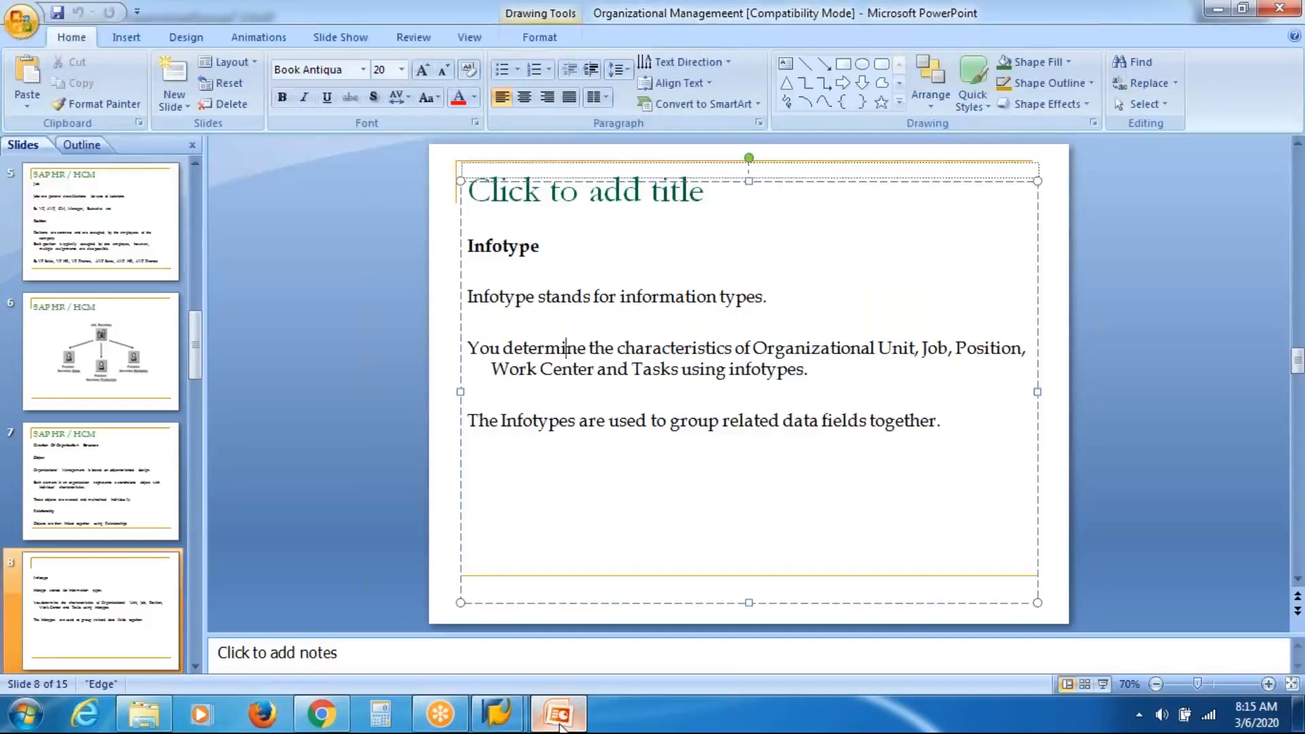
pyautogui.click(109, 484)
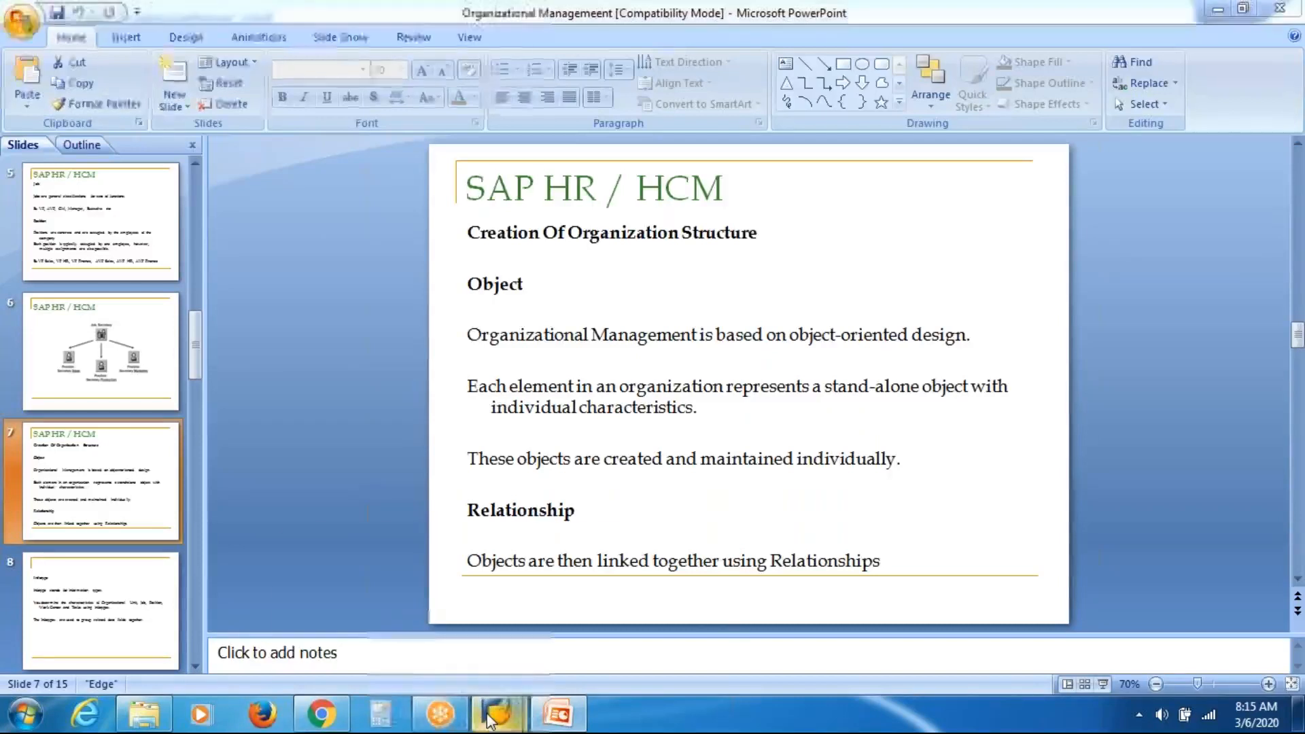
pyautogui.moveTo(497, 713)
pyautogui.click(589, 636)
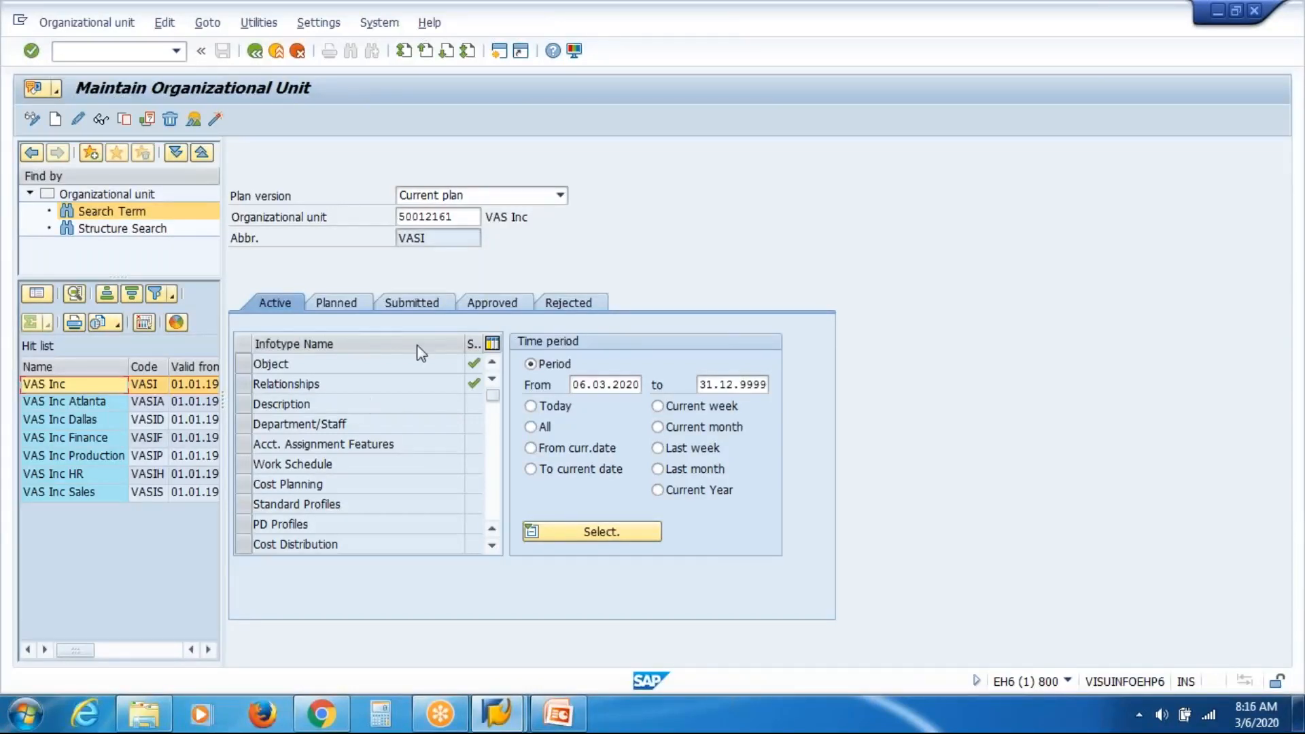
# Narrow the Infotype Name column so the Status heading in VAS Inc's infotype table is readable.
pyautogui.moveTo(465, 351)
pyautogui.mouseDown()
pyautogui.moveTo(424, 351)
pyautogui.moveTo(469, 343)
pyautogui.mouseUp()
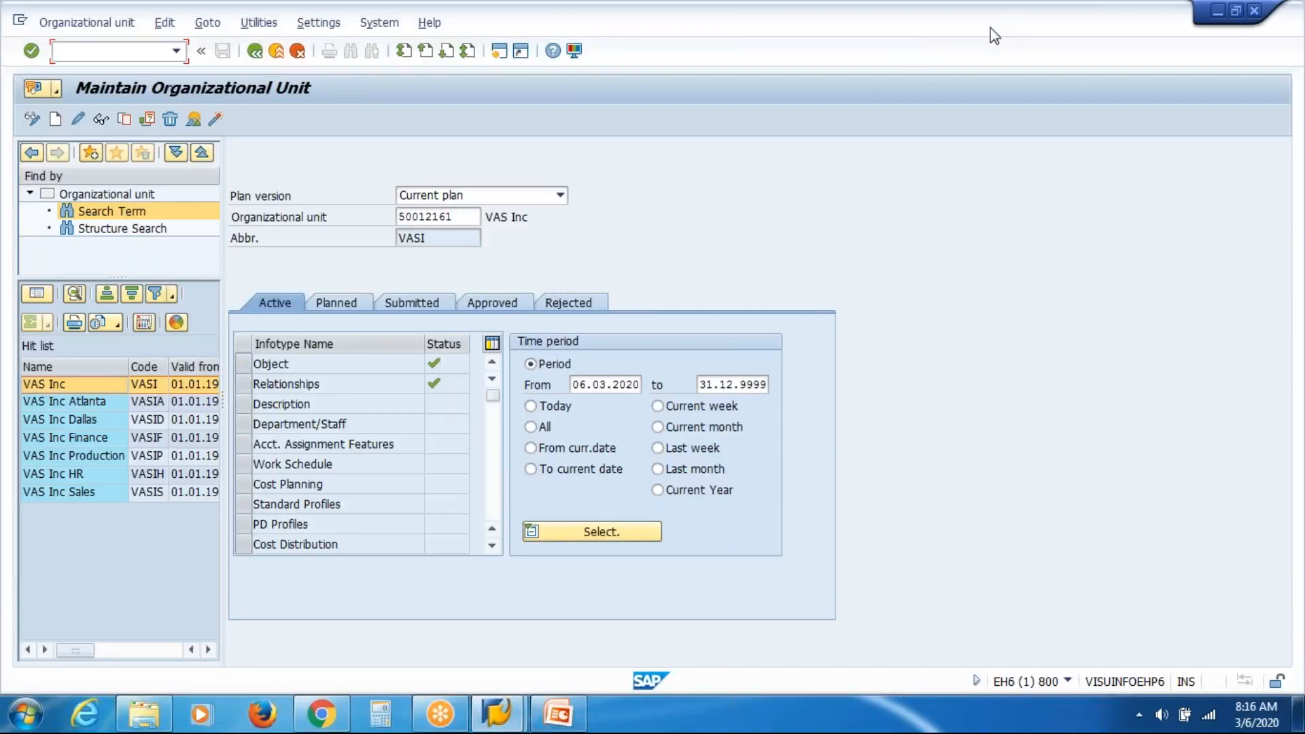
pyautogui.hotkey('alt', 'Tab')
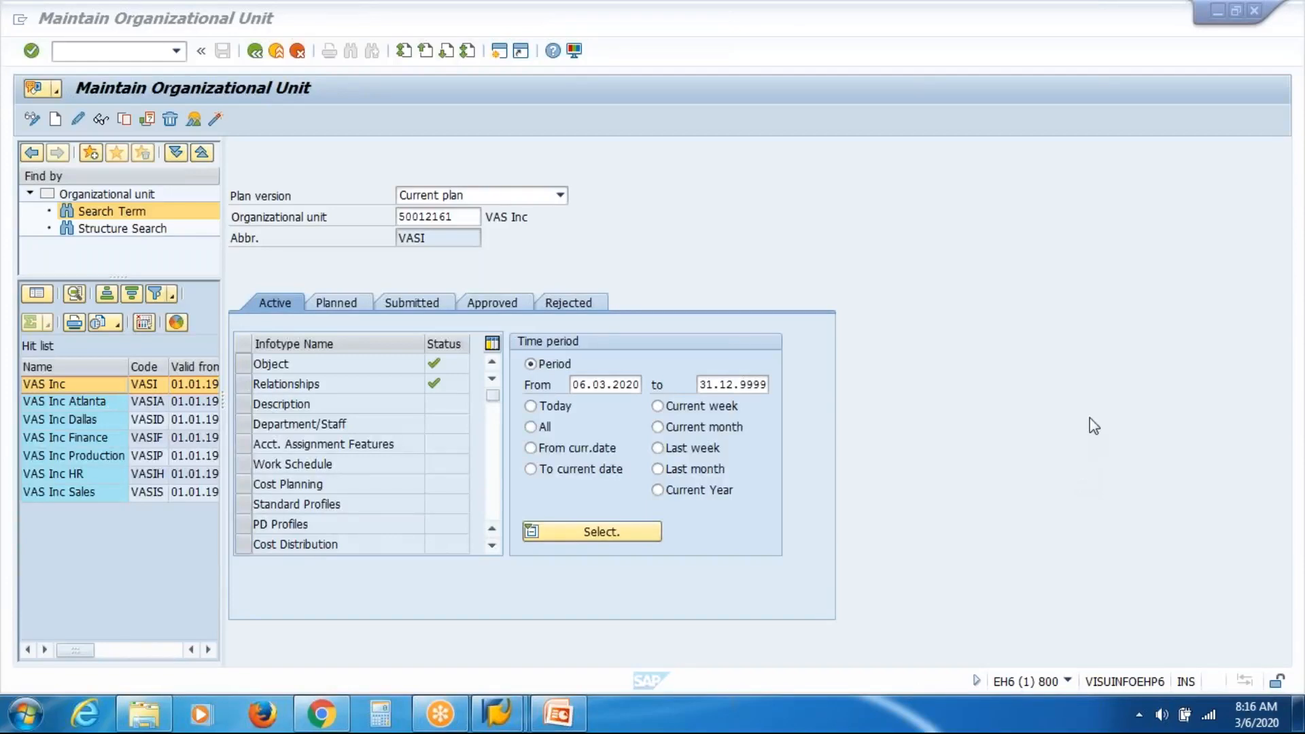
pyautogui.click(939, 488)
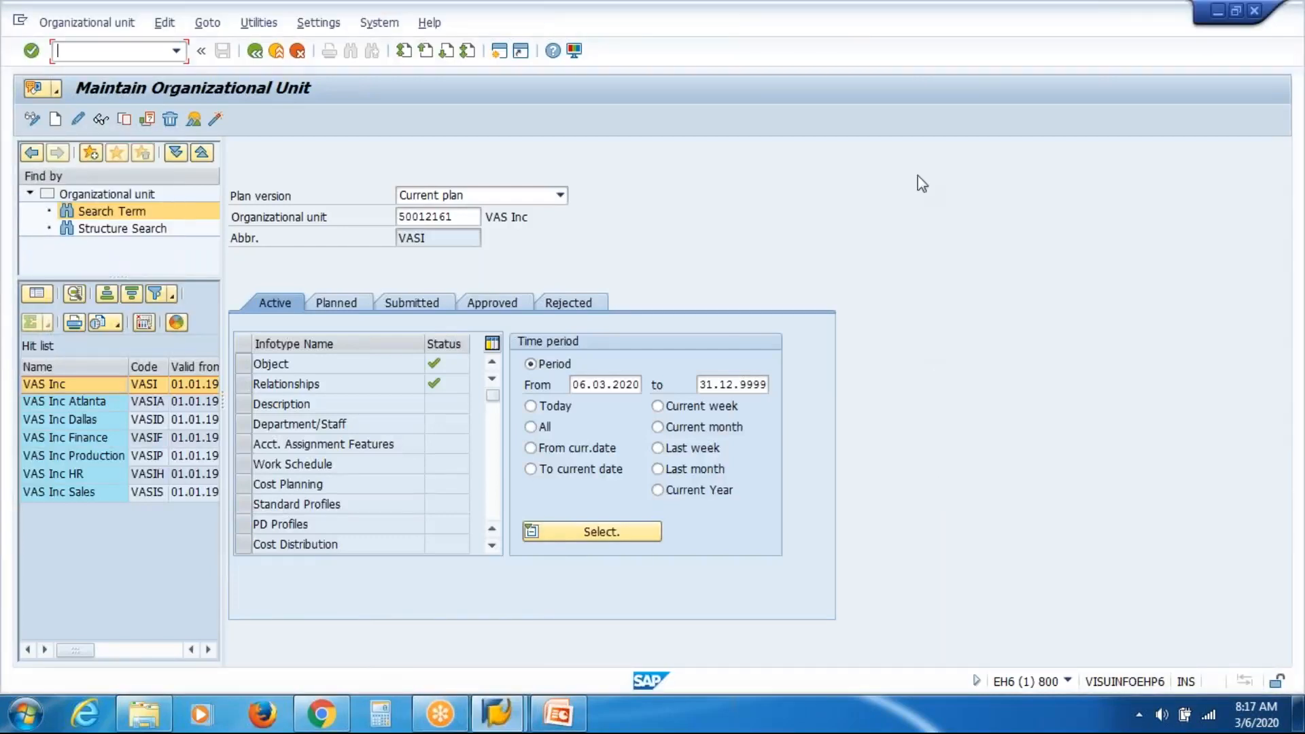
pyautogui.click(967, 76)
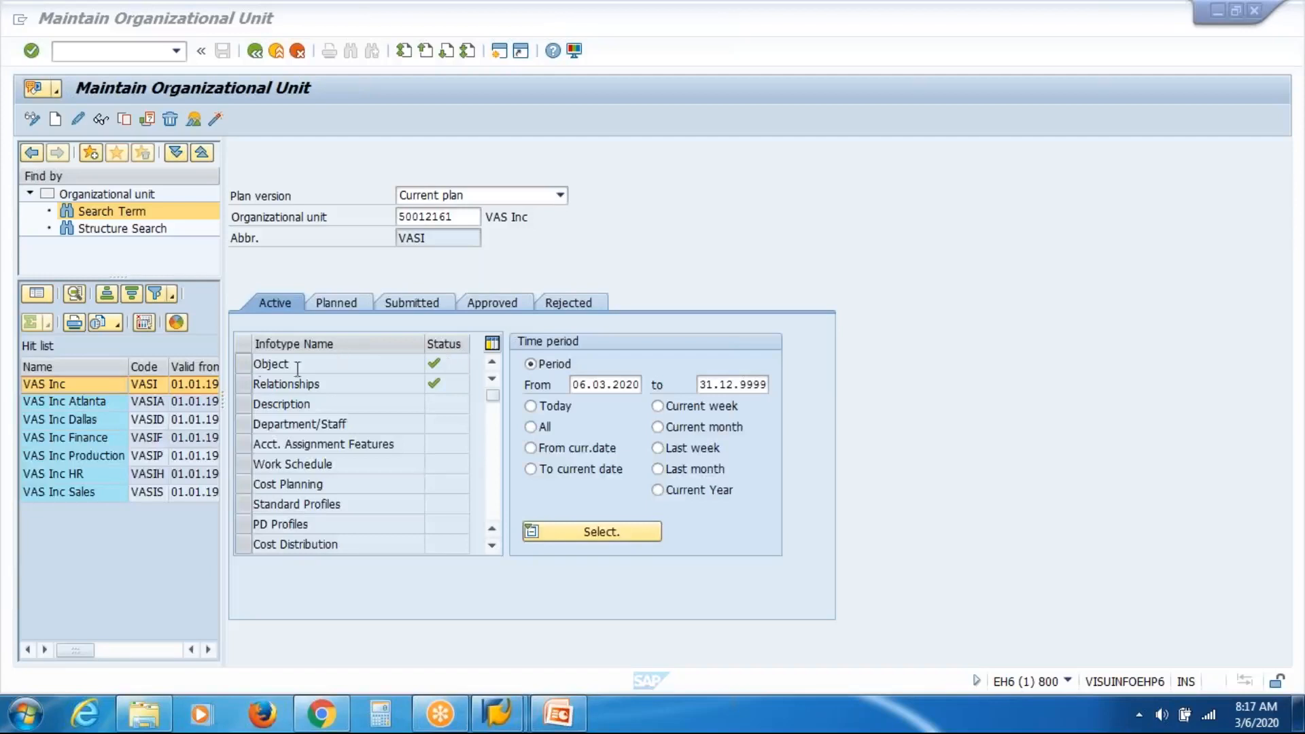
# View VAS Inc's Object record (VASI, English, 01.01.1900–31.12.9999) and return to the unit overview.
pyautogui.click(243, 364)
pyautogui.click(243, 365)
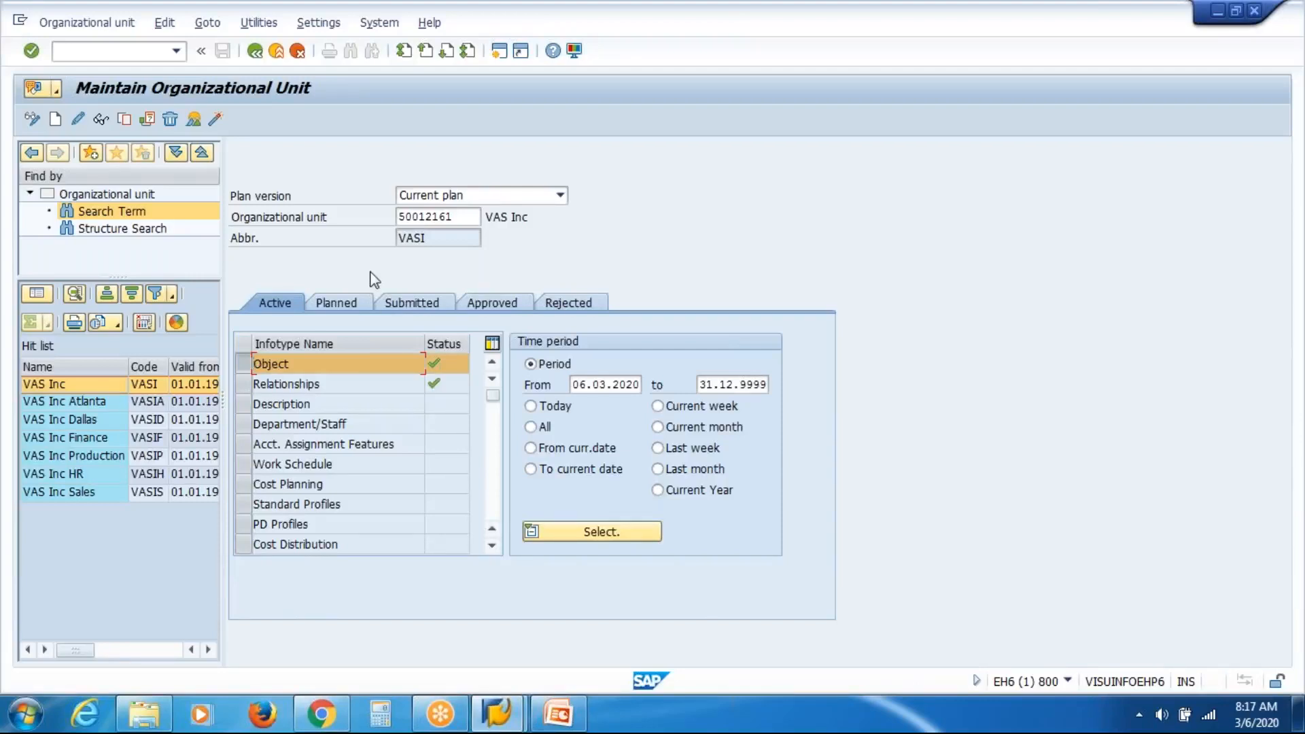
pyautogui.click(100, 123)
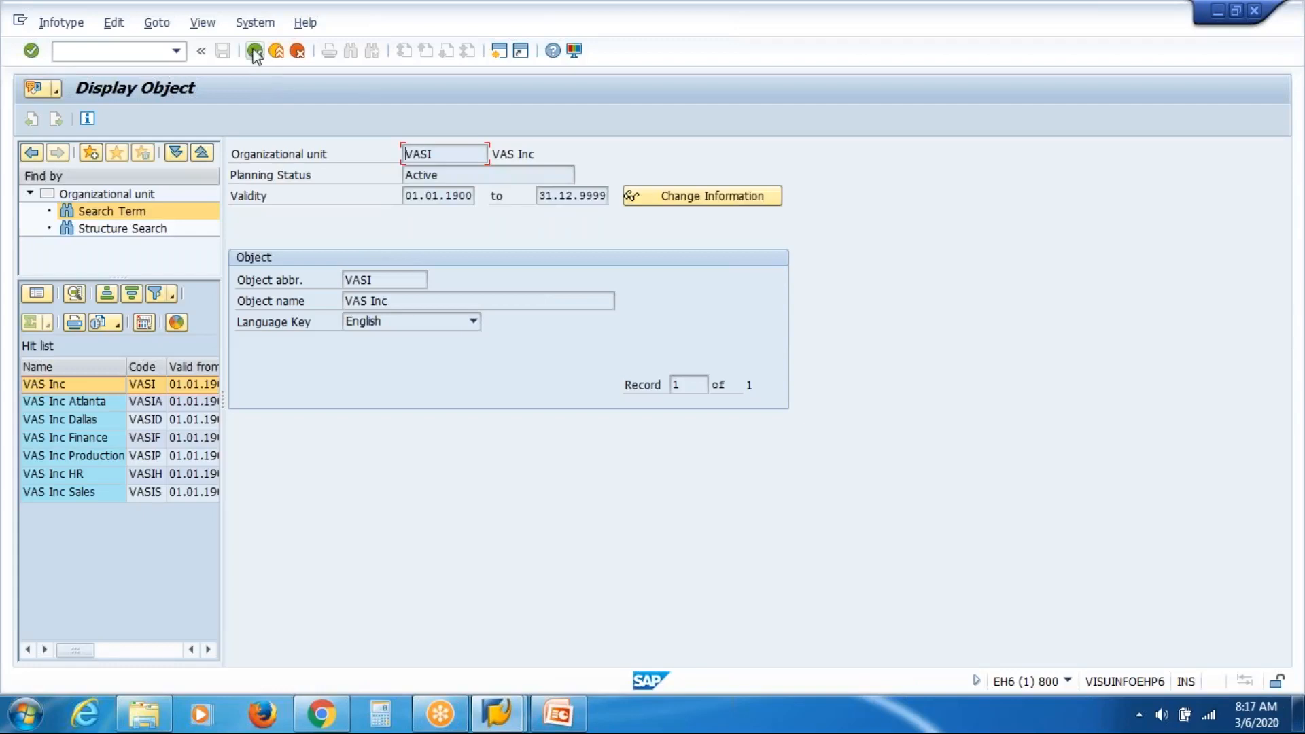
pyautogui.click(254, 51)
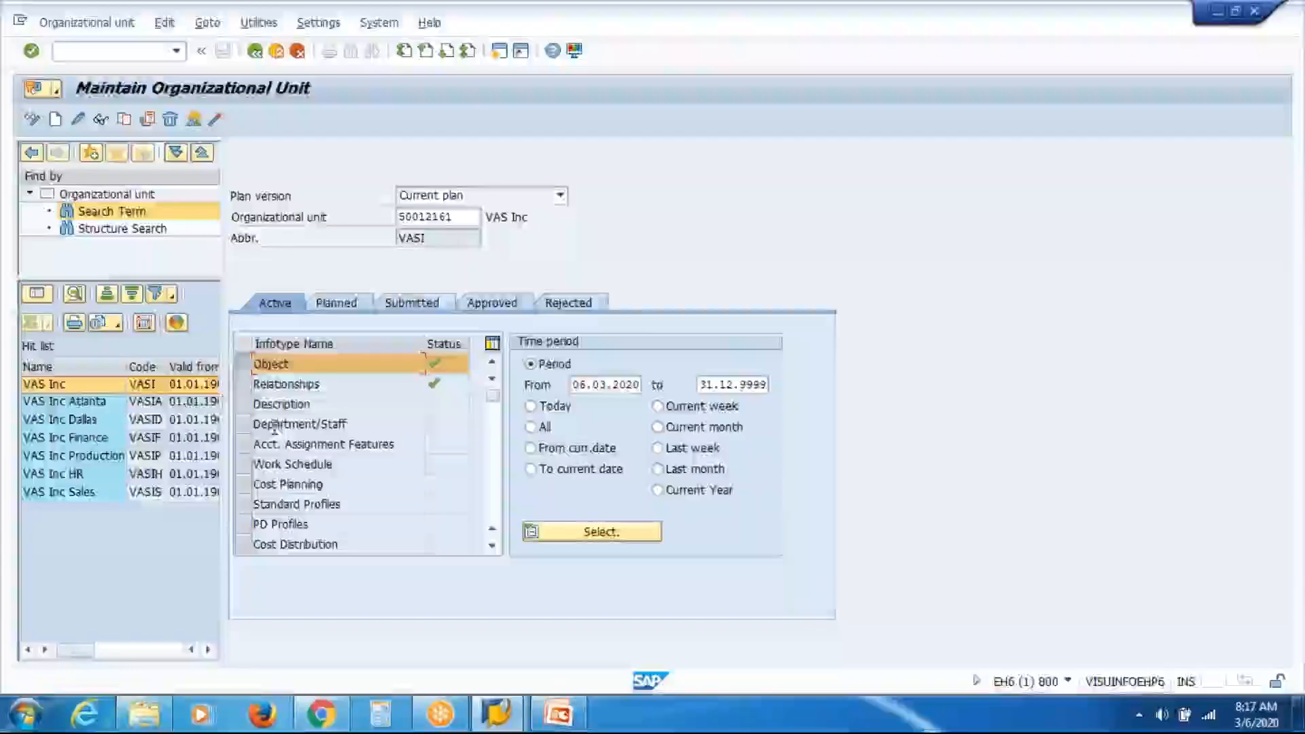
# List VAS Inc's three relationships, highlight the VASI code, and open the VASIA line-supervisor record.
pyautogui.click(244, 385)
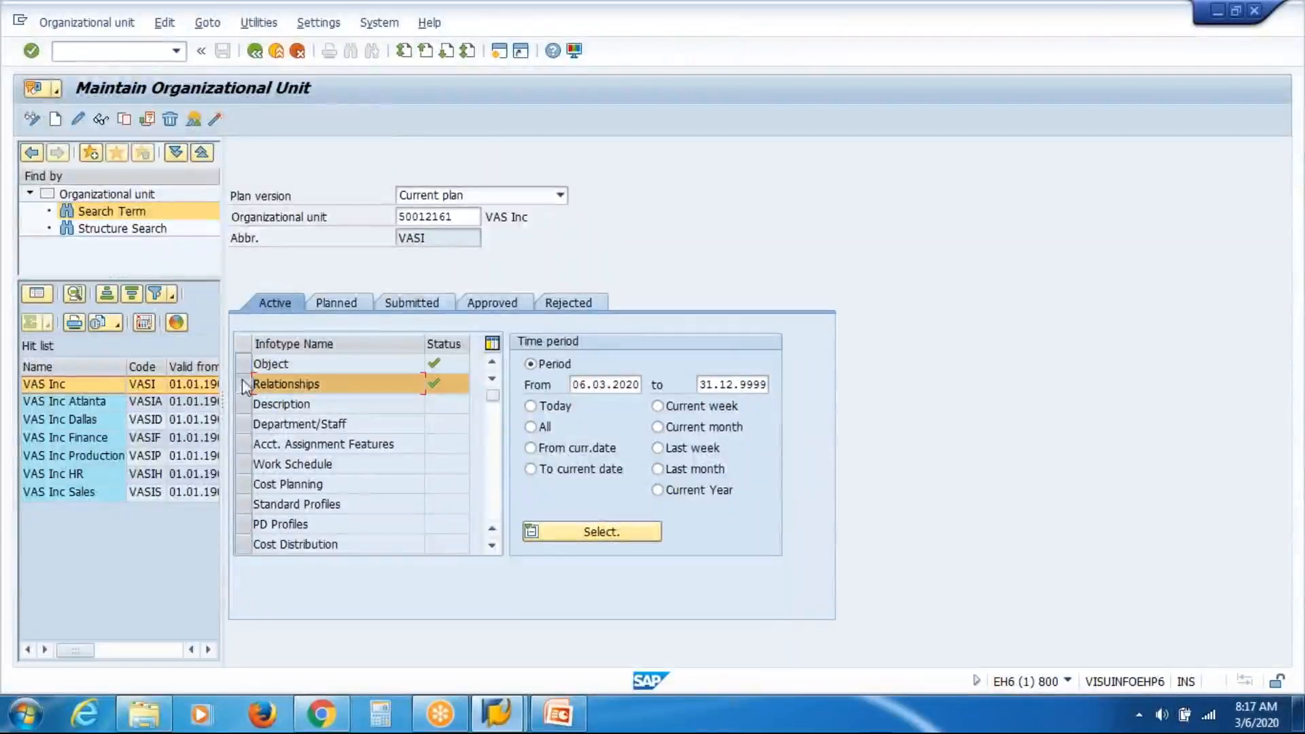
pyautogui.click(195, 119)
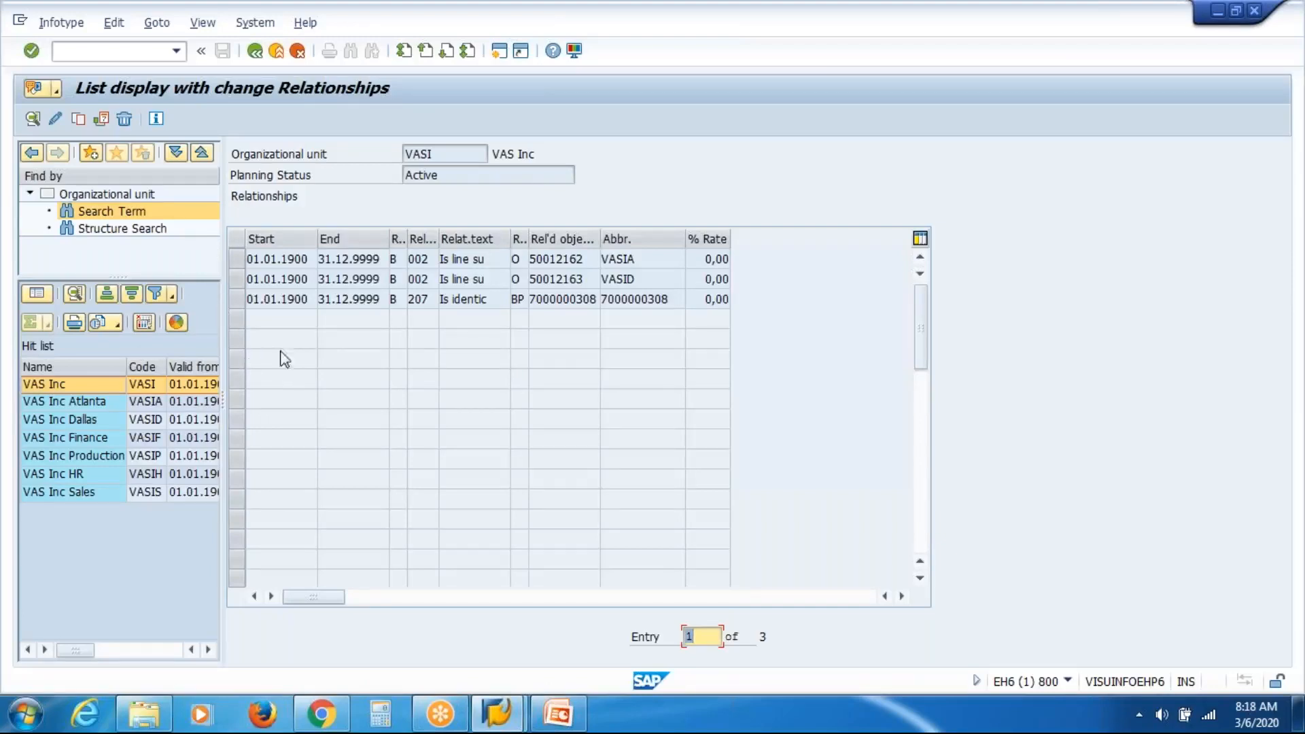
pyautogui.click(459, 153)
pyautogui.moveTo(458, 153); pyautogui.dragTo(362, 148)
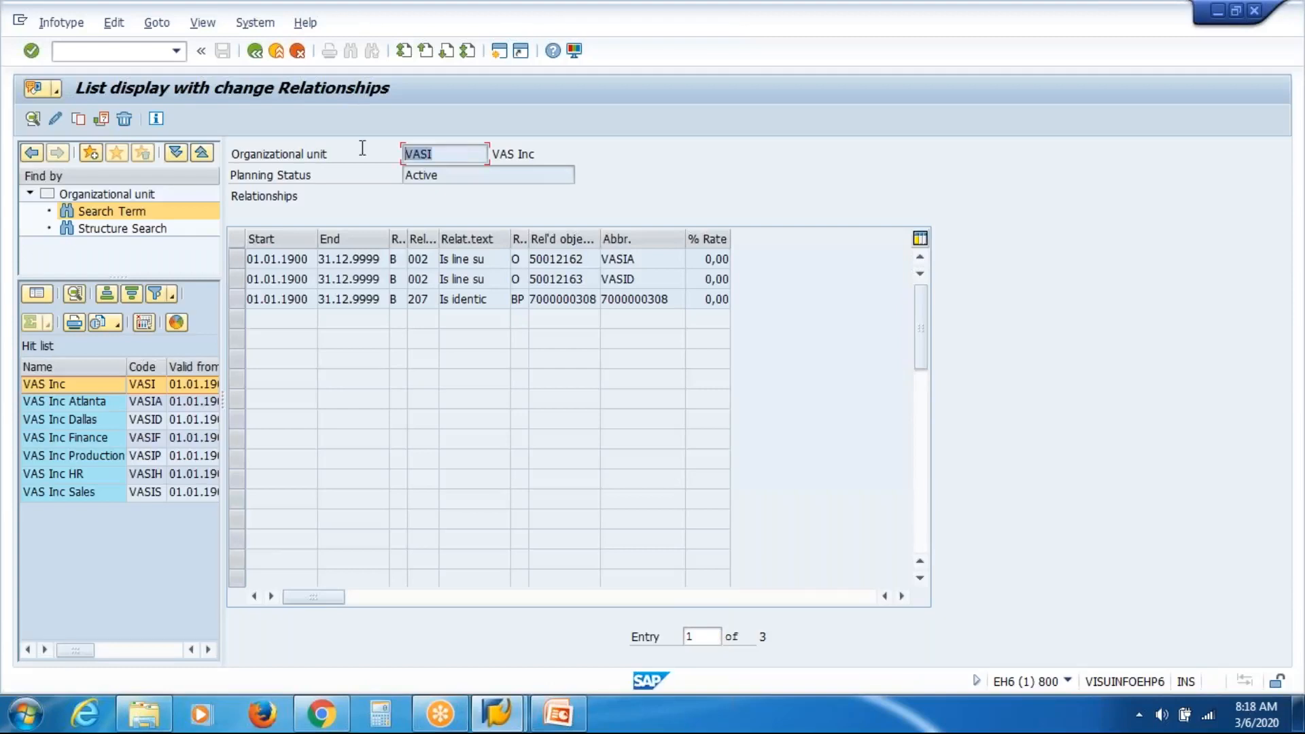
pyautogui.click(514, 152)
pyautogui.click(239, 258)
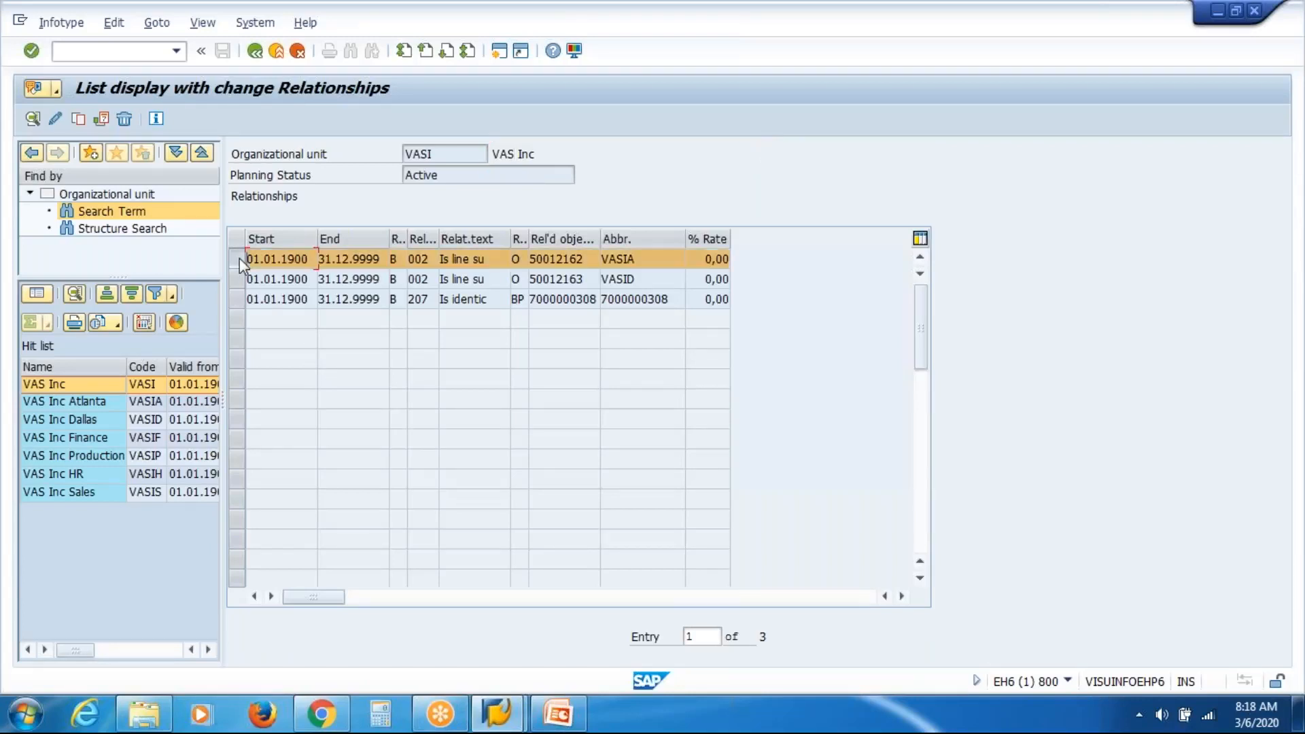
pyautogui.click(34, 124)
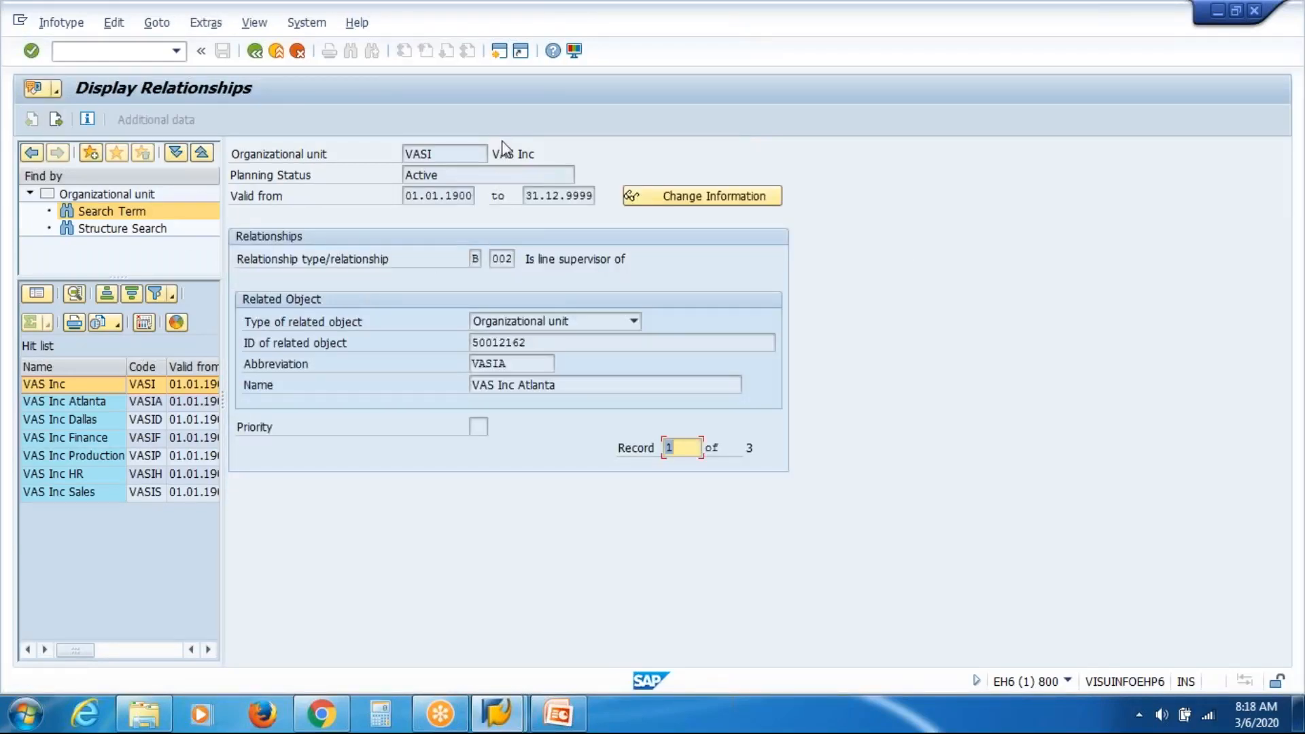
# Review the 'Is line supervisor of' VAS Inc Atlanta record, then go back to the relationships list.
pyautogui.moveTo(526, 261); pyautogui.dragTo(667, 246)
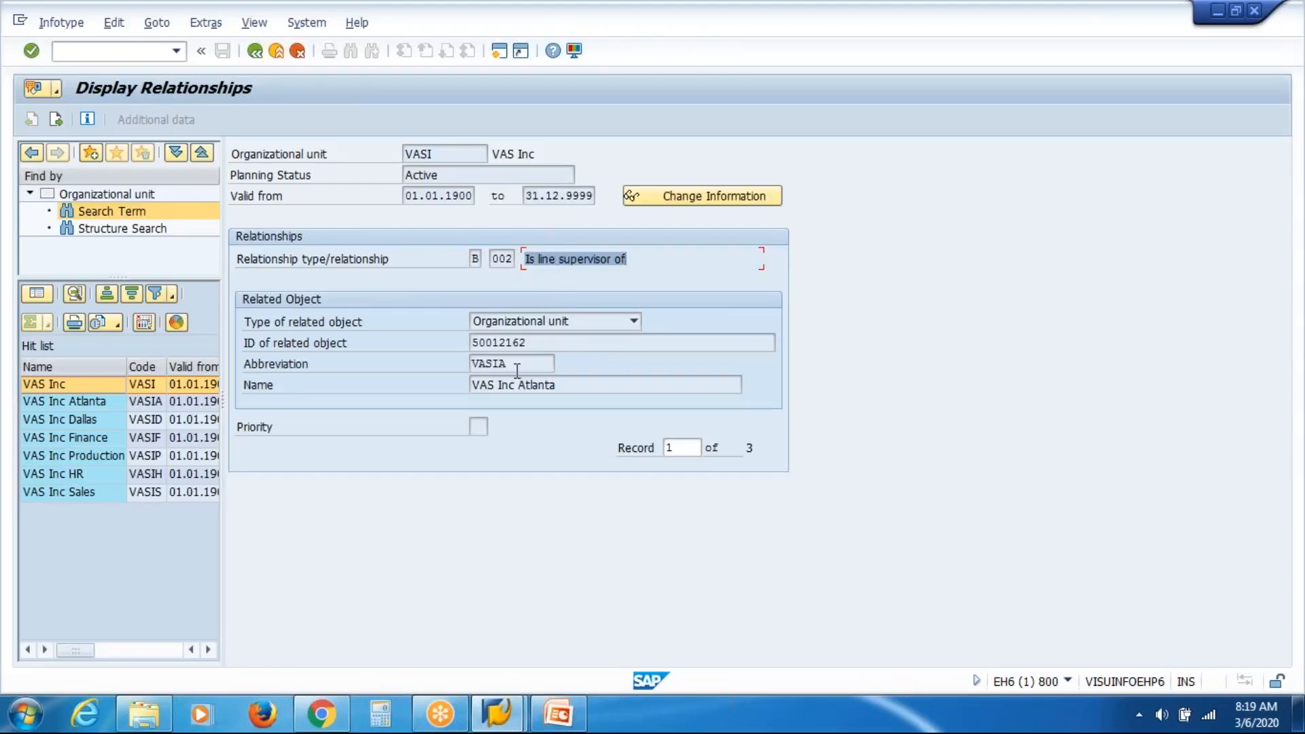
pyautogui.click(473, 384)
pyautogui.moveTo(473, 385); pyautogui.dragTo(612, 384)
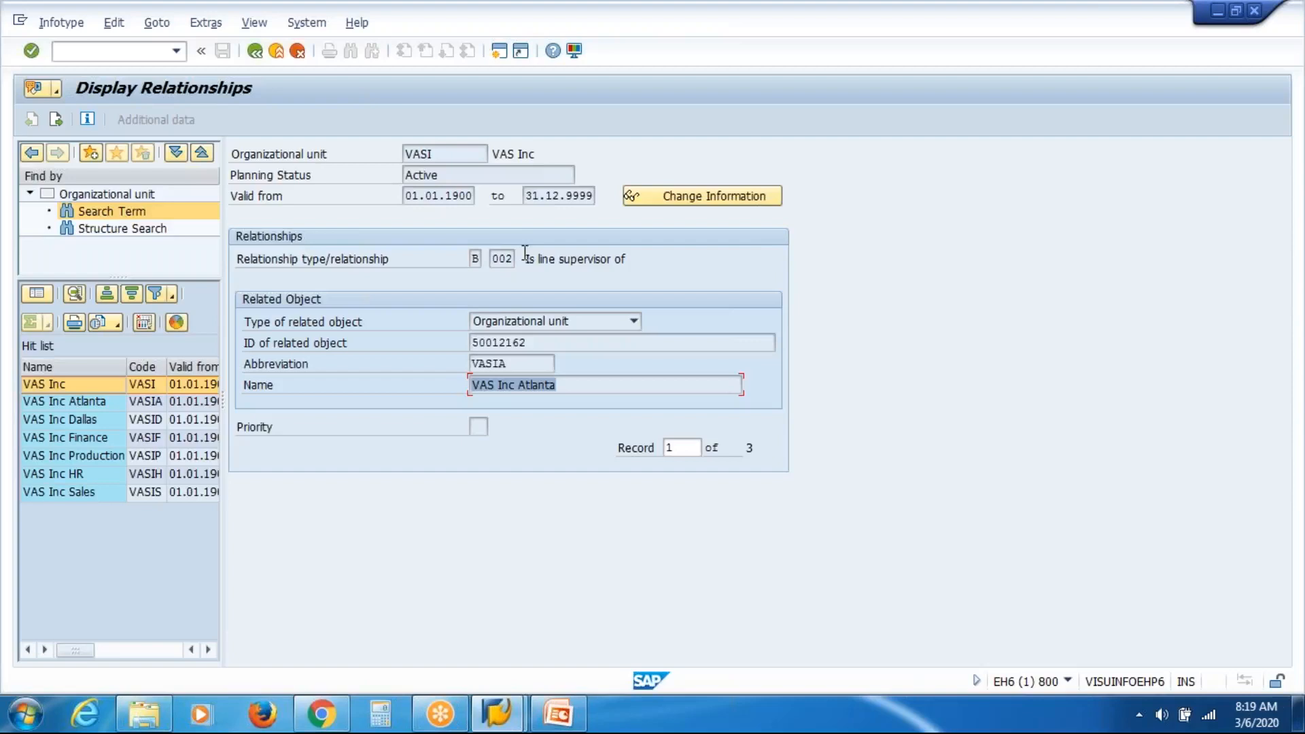
pyautogui.moveTo(525, 259); pyautogui.dragTo(692, 266)
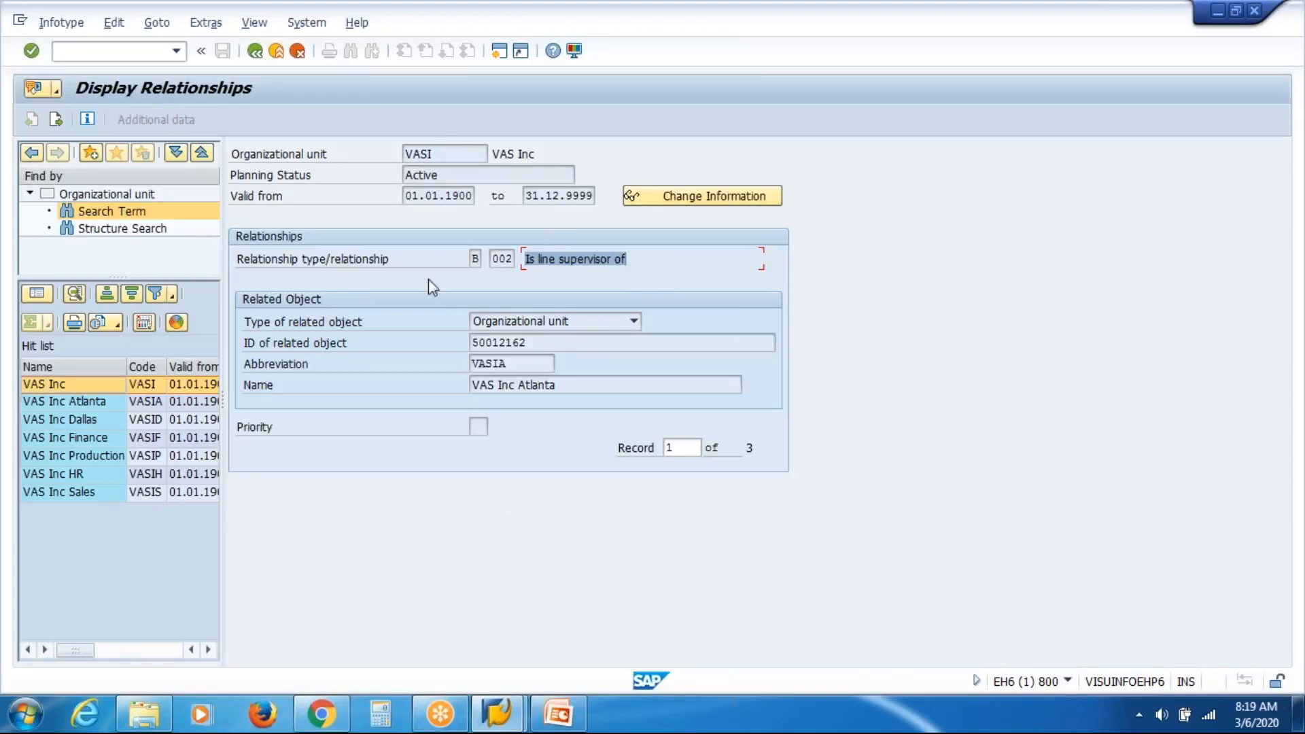
pyautogui.click(256, 53)
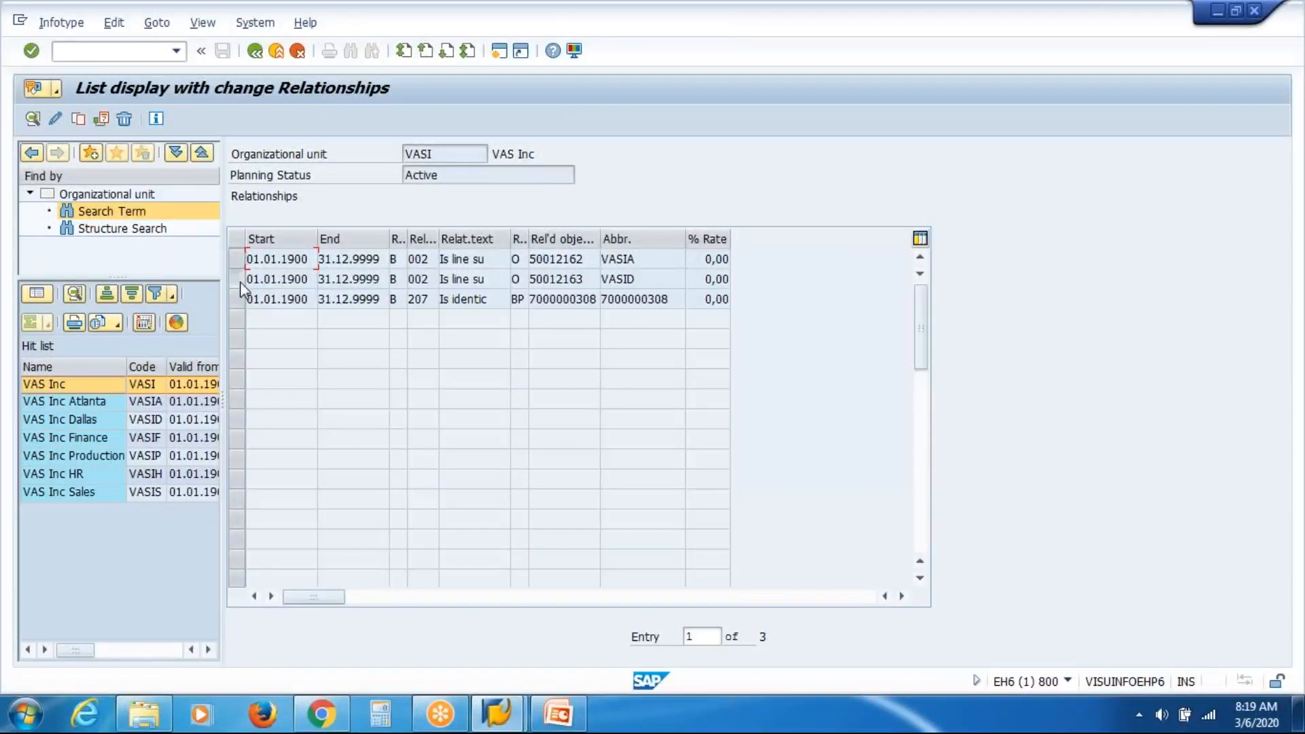
pyautogui.click(238, 279)
pyautogui.click(30, 120)
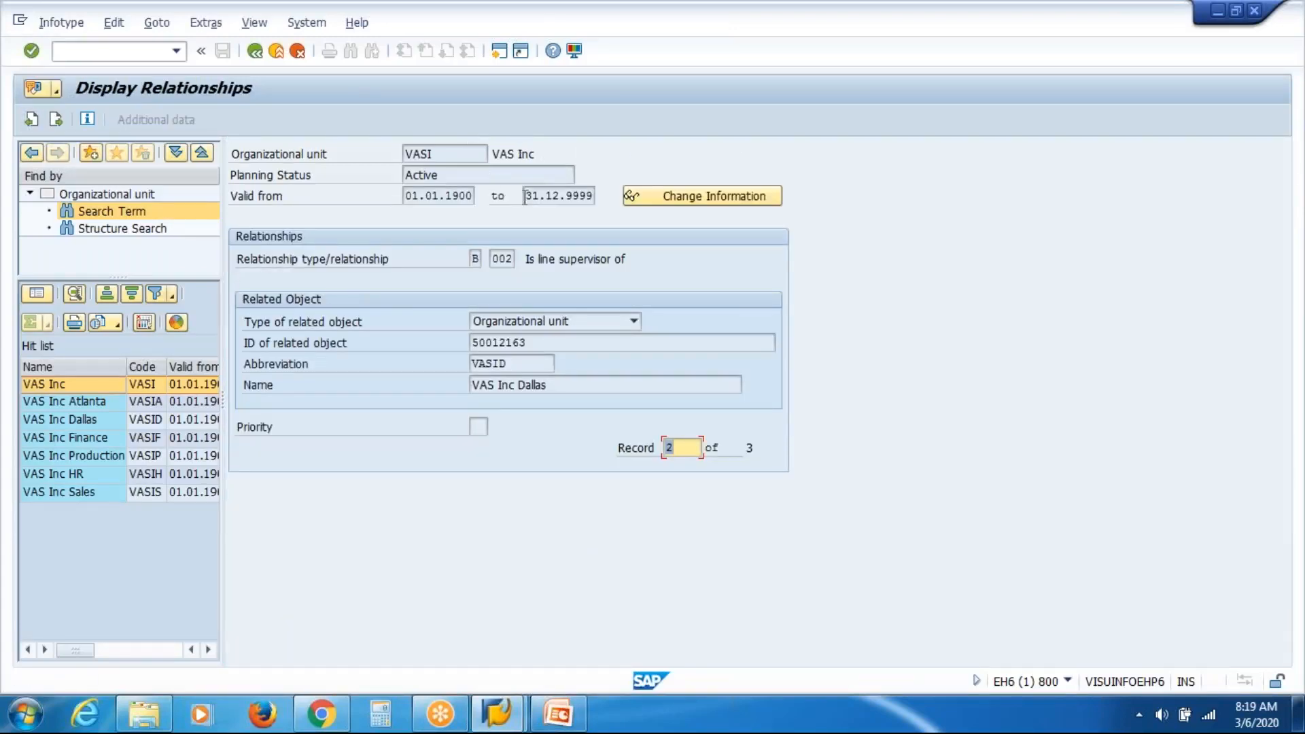
pyautogui.moveTo(527, 259); pyautogui.dragTo(677, 279)
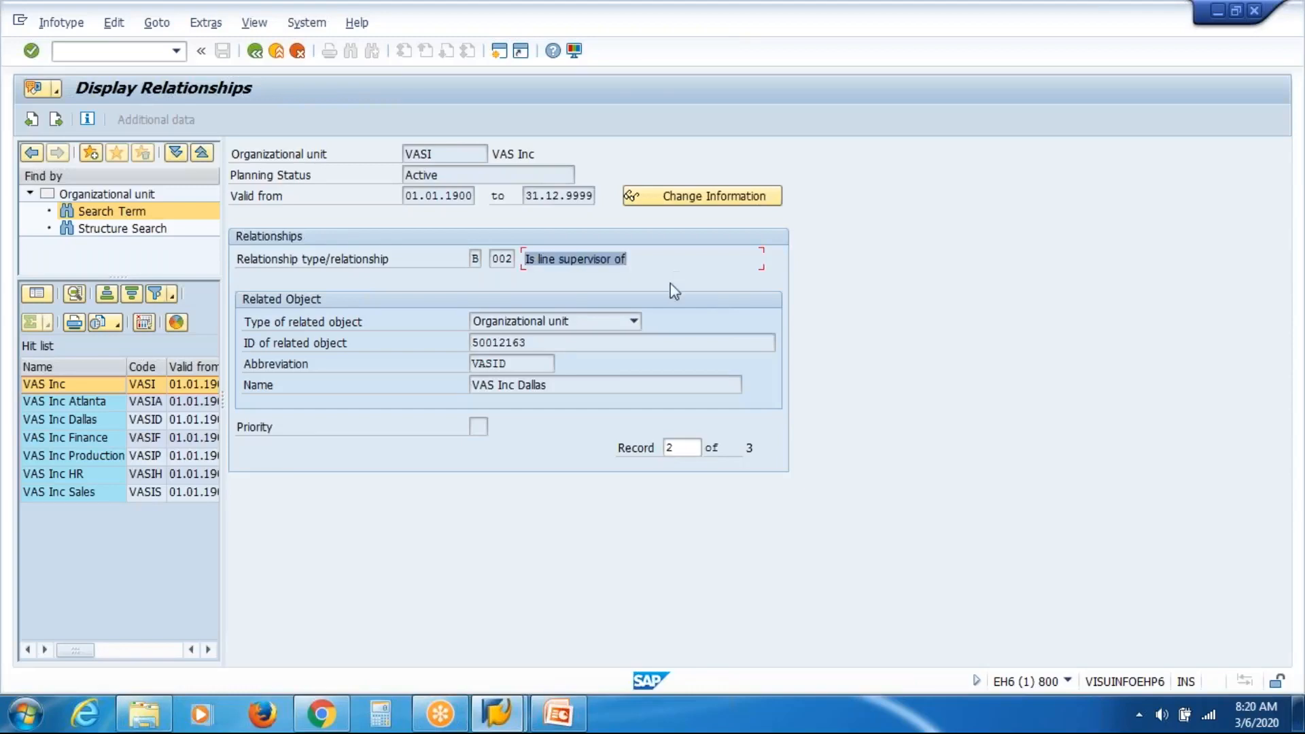
pyautogui.click(557, 387)
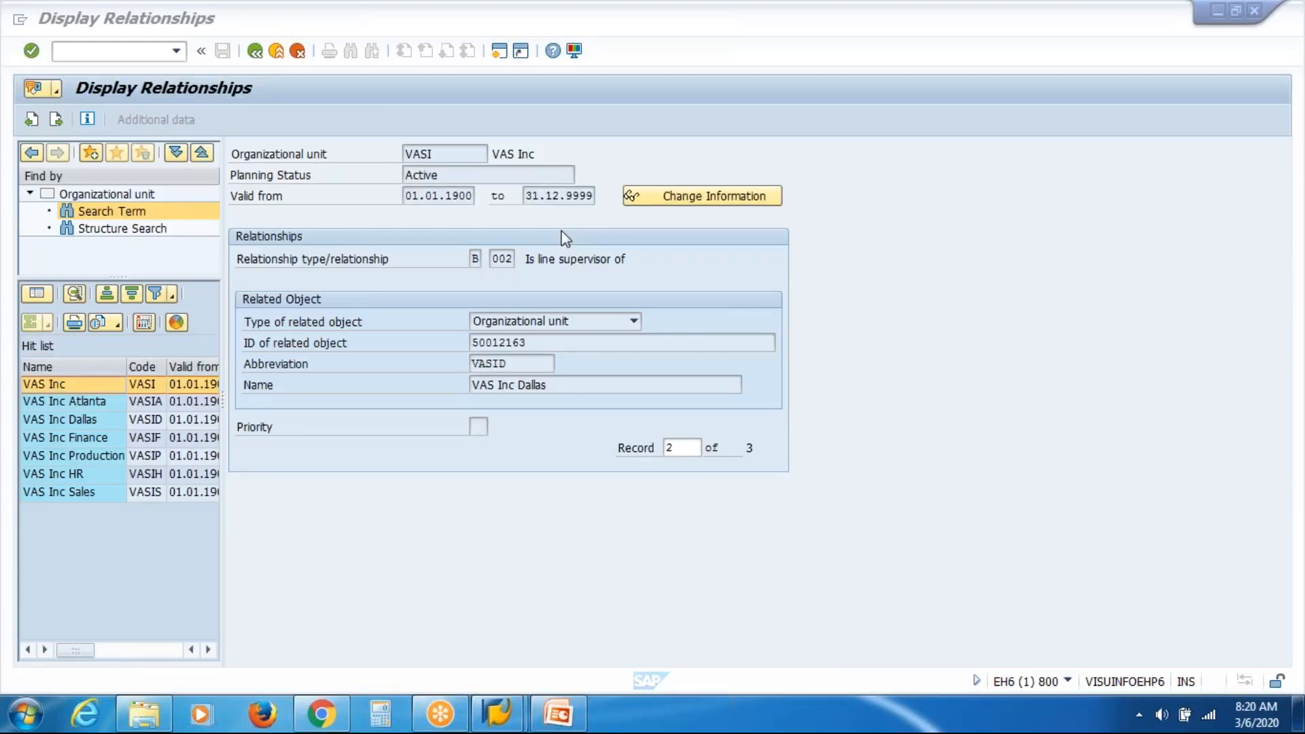
pyautogui.click(562, 386)
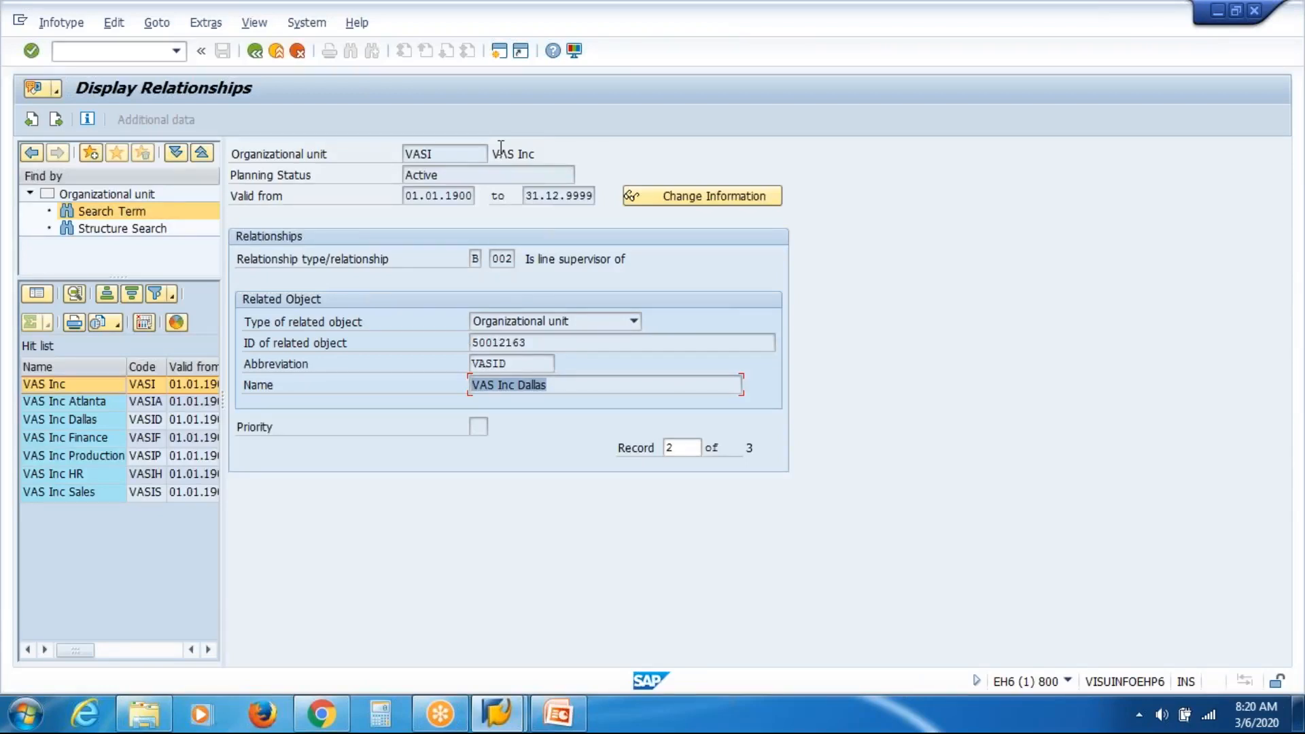
pyautogui.click(527, 262)
pyautogui.moveTo(526, 262); pyautogui.dragTo(627, 263)
pyautogui.click(628, 263)
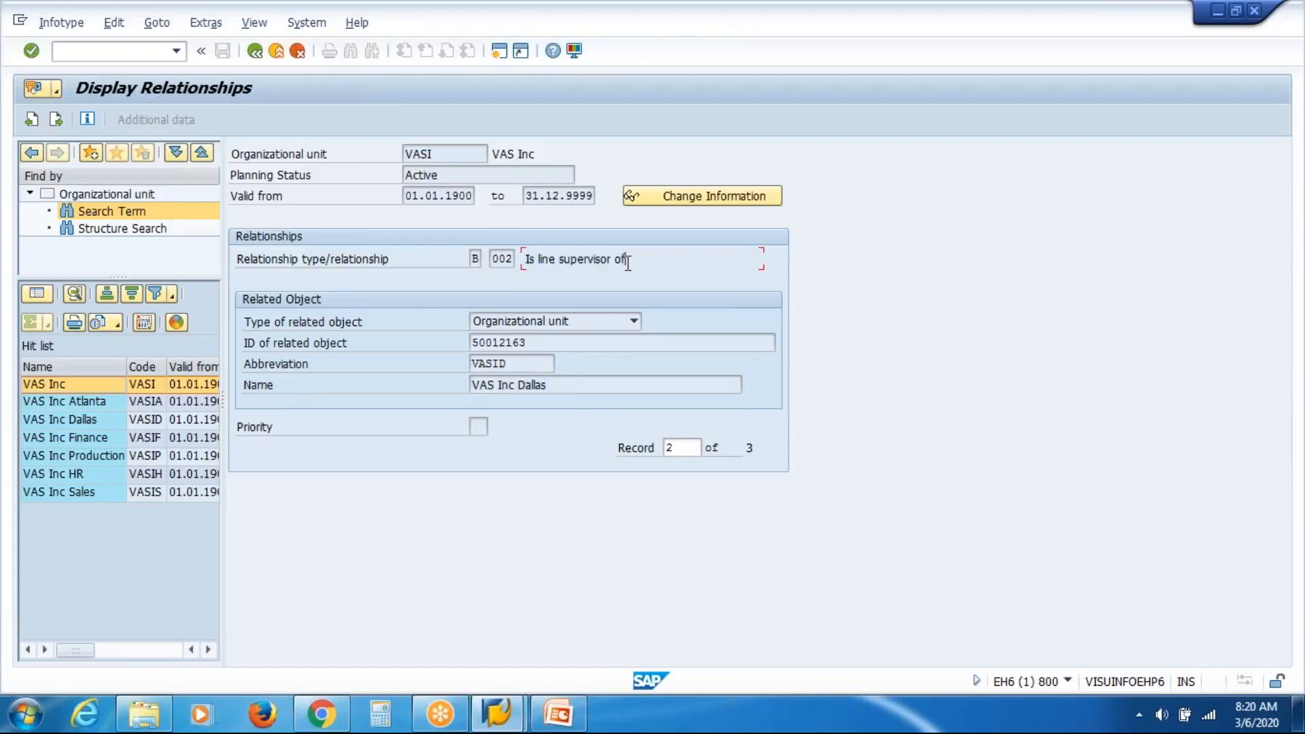
pyautogui.click(257, 55)
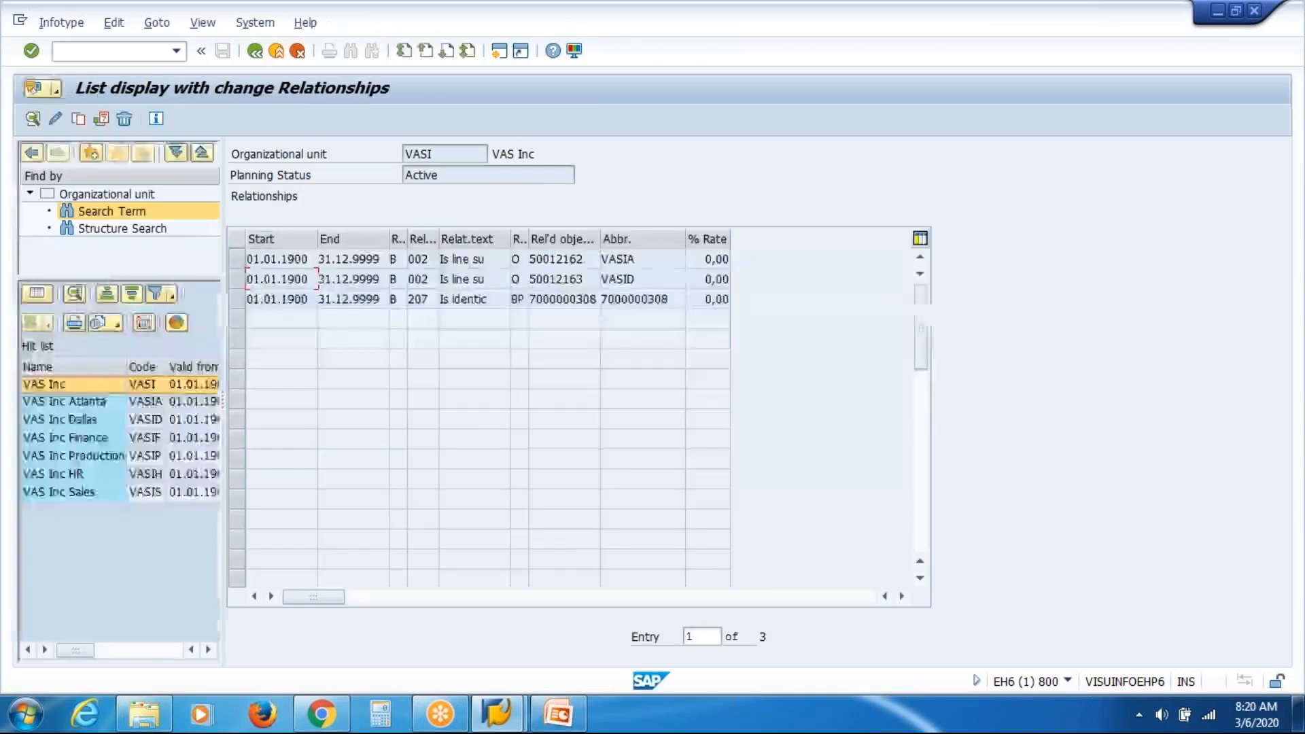
# Check VAS Inc for existing Acct. Assignment Features (1008) records and start creating a new one.
pyautogui.click(255, 51)
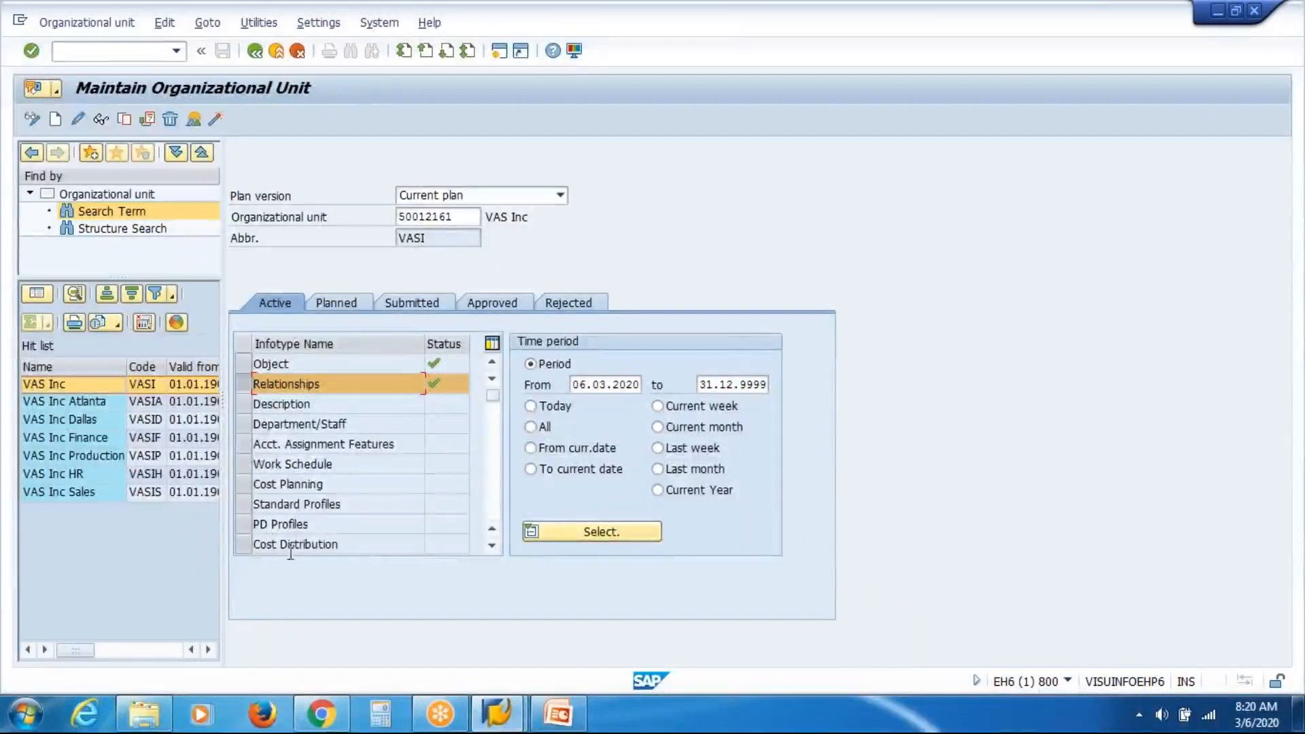
pyautogui.click(244, 446)
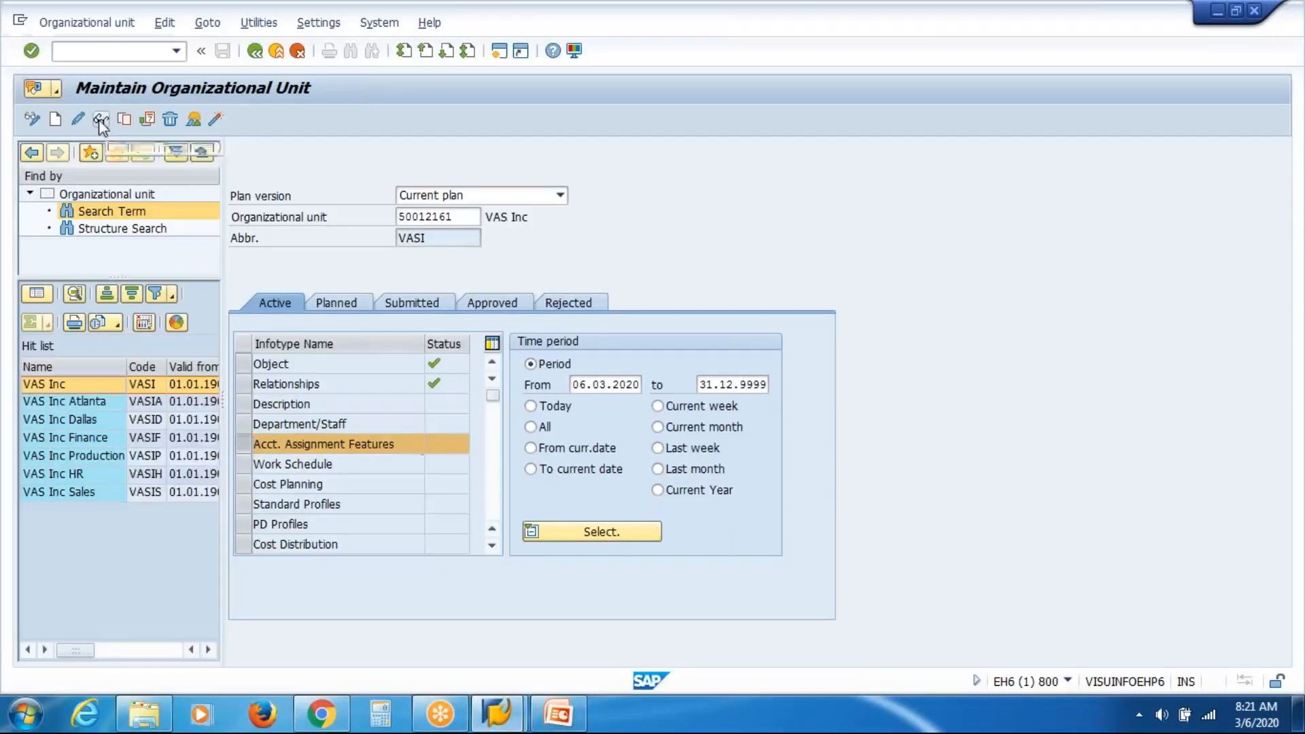
pyautogui.click(193, 121)
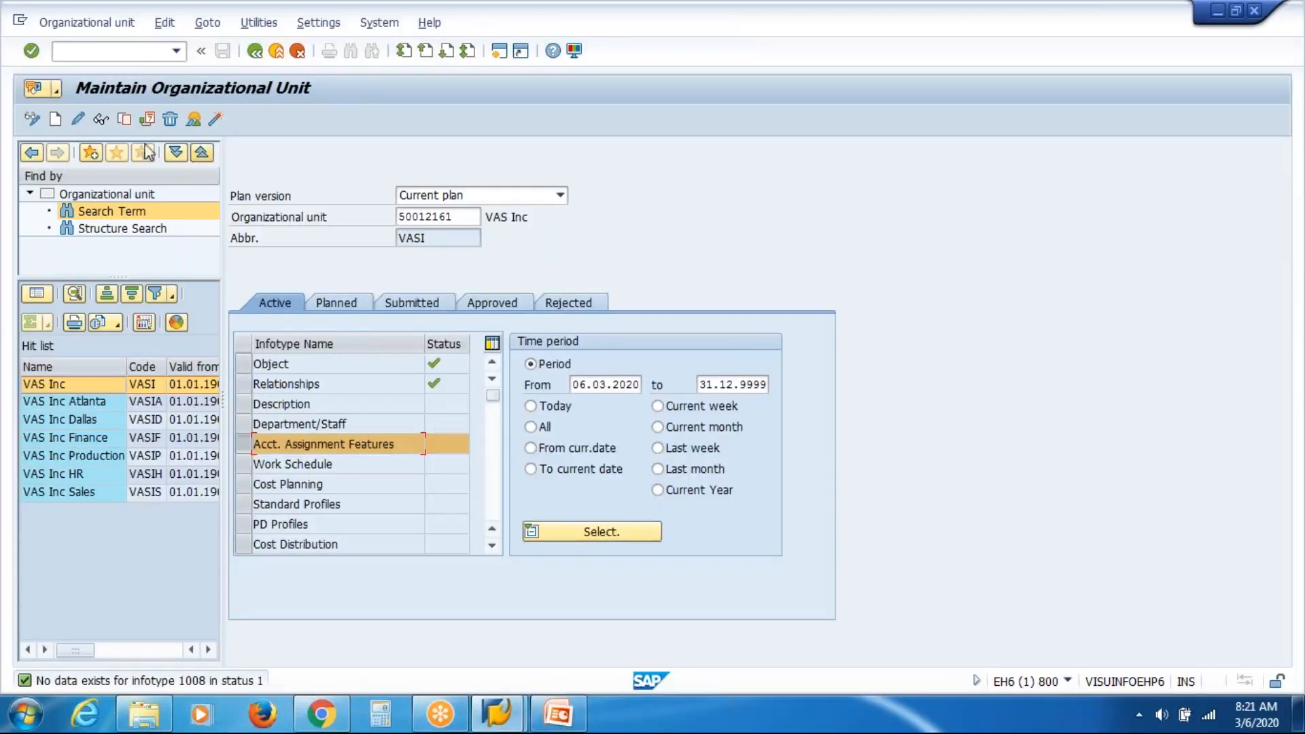
pyautogui.click(55, 120)
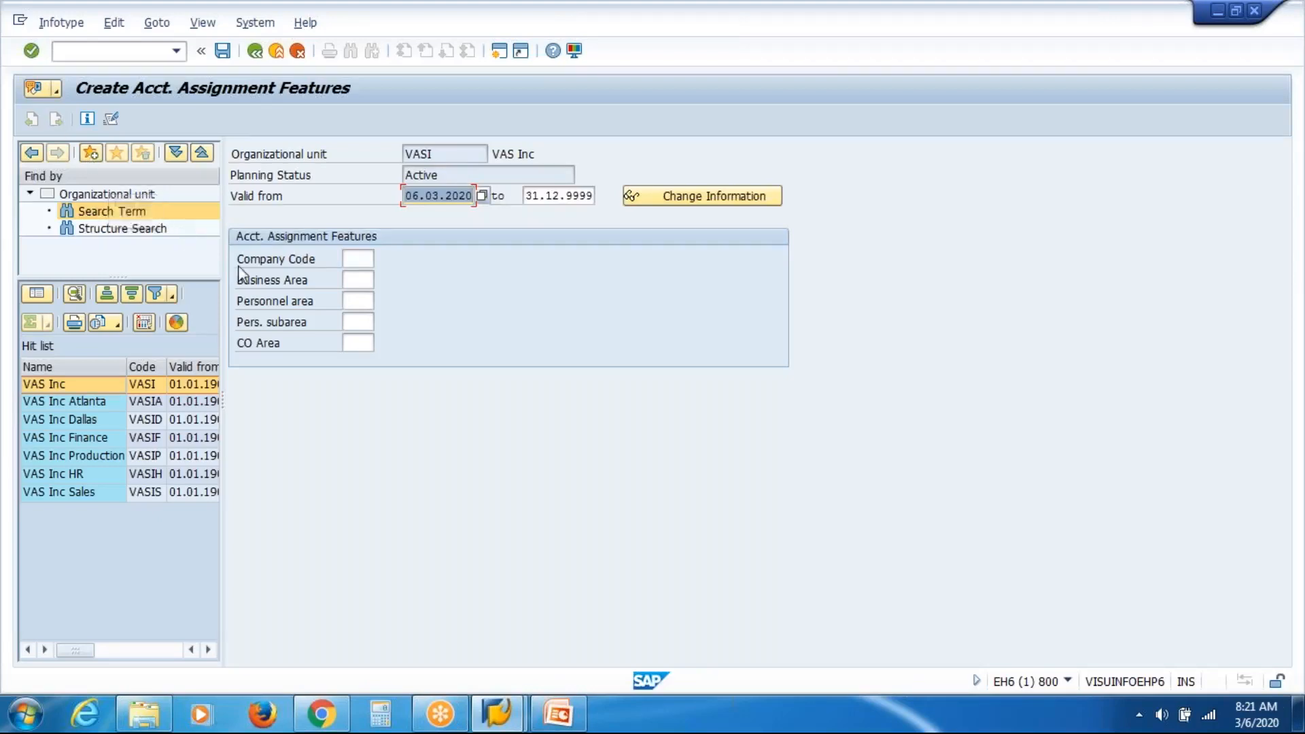
# Walk through the blank Company Code, Business Area, Personnel area, Pers. subarea and CO Area fields.
pyautogui.click(370, 258)
pyautogui.click(361, 281)
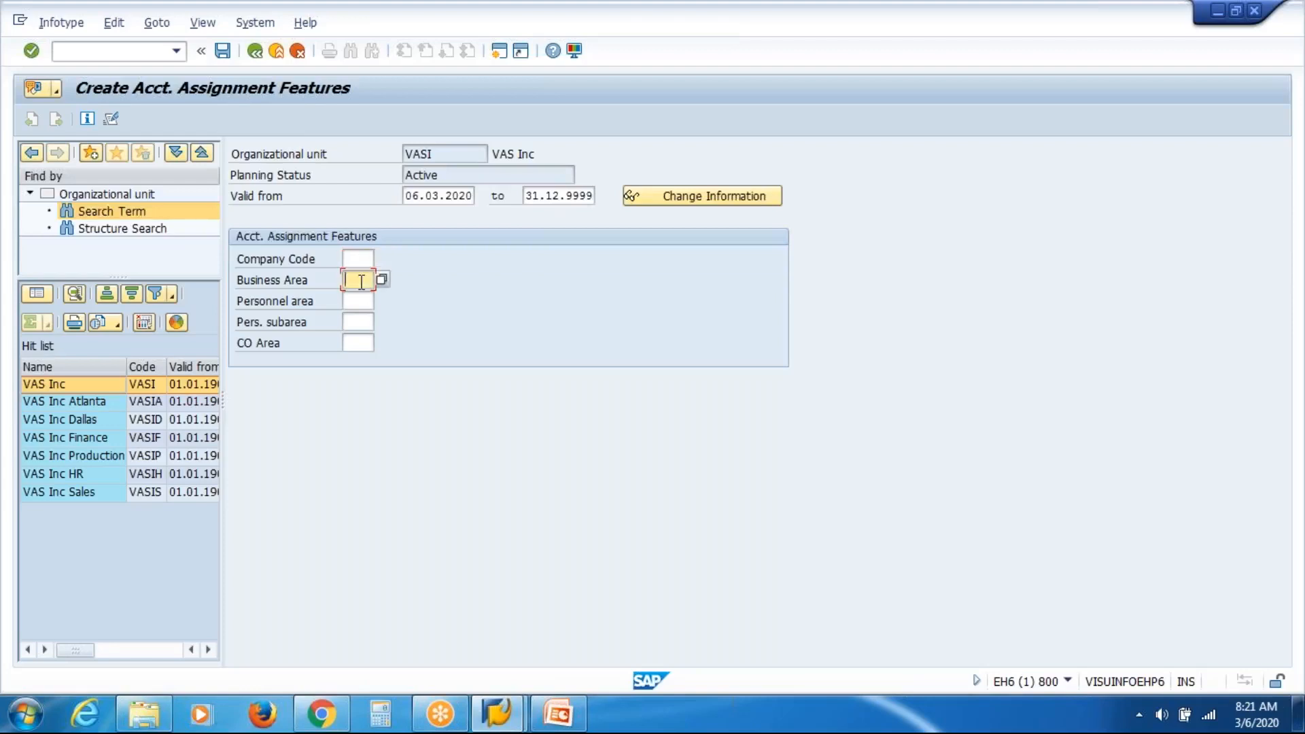
pyautogui.press('Tab')
pyautogui.press('Tab')
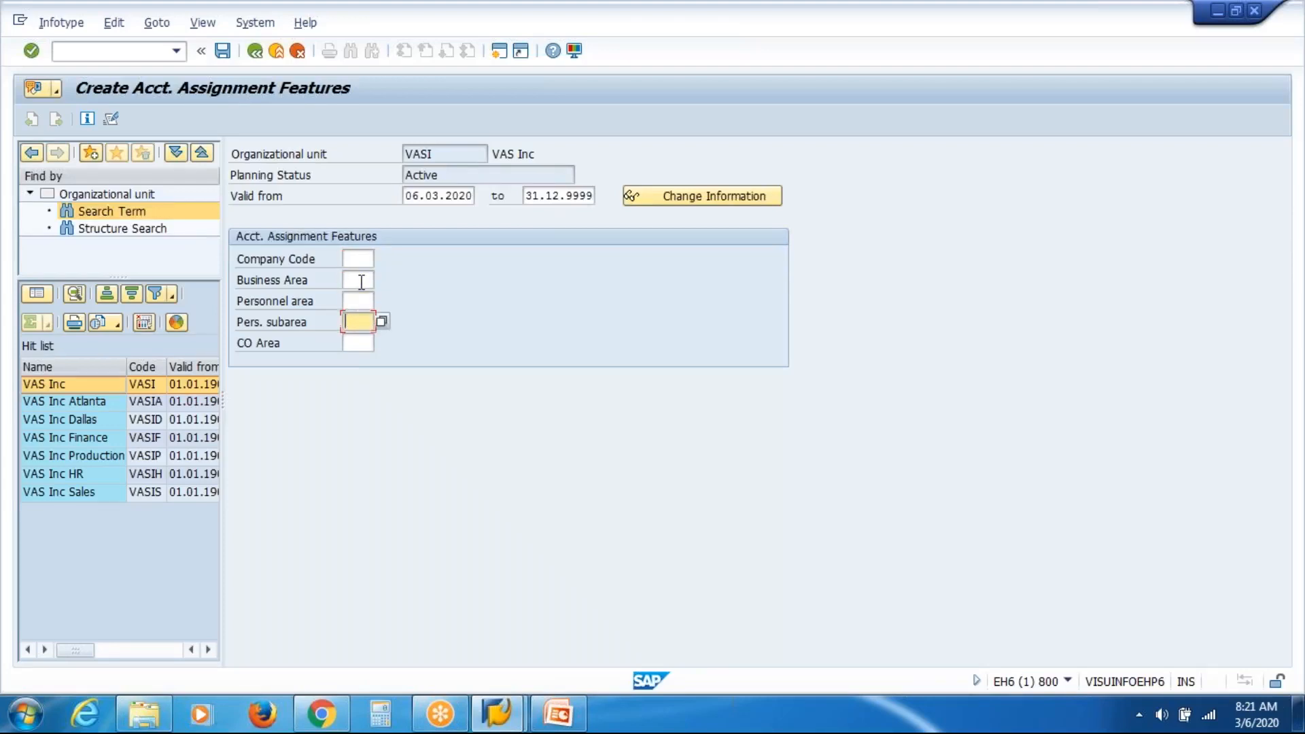
pyautogui.press('Tab')
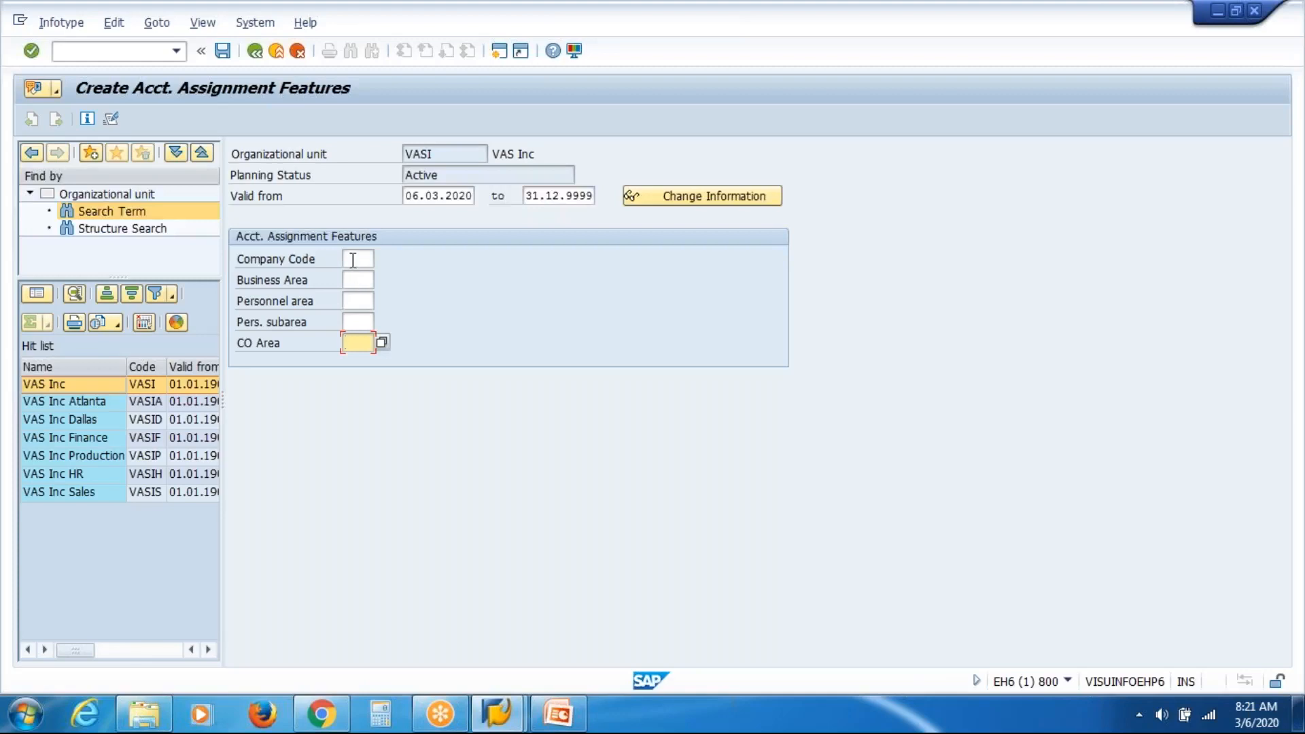
pyautogui.click(353, 259)
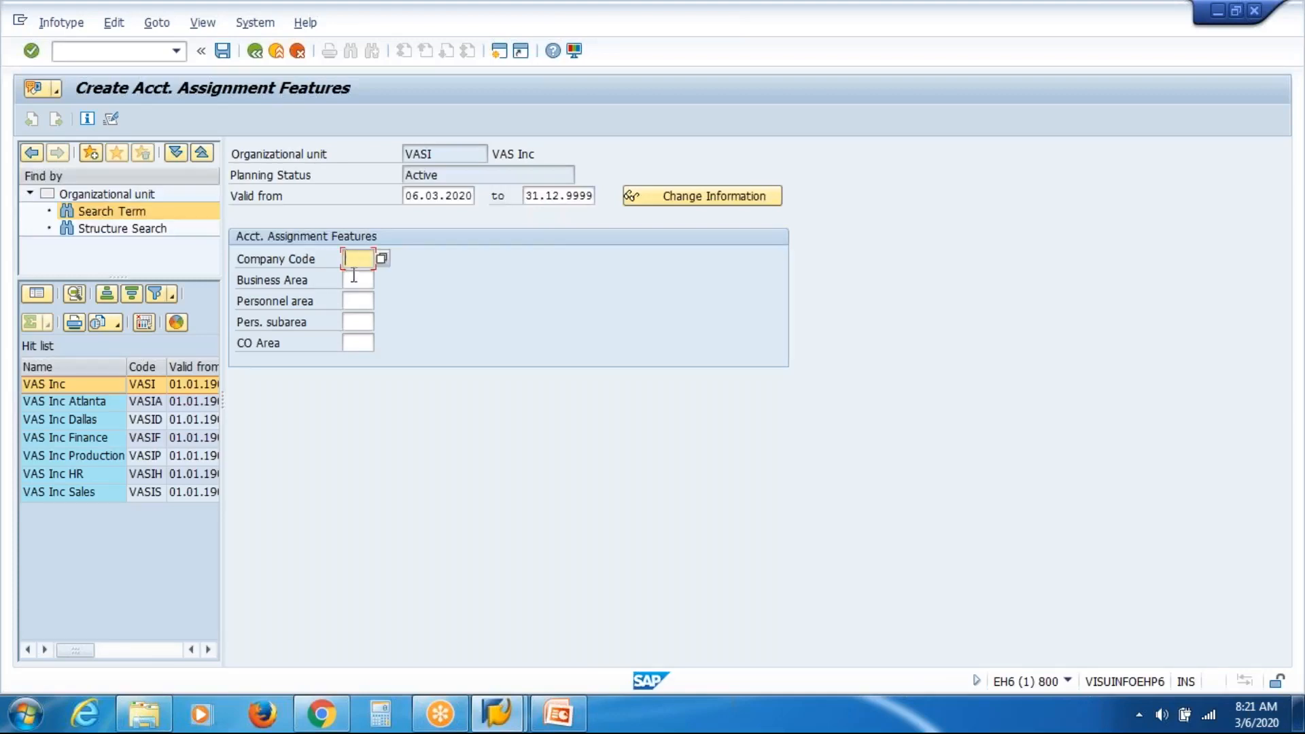
pyautogui.click(353, 282)
pyautogui.click(364, 339)
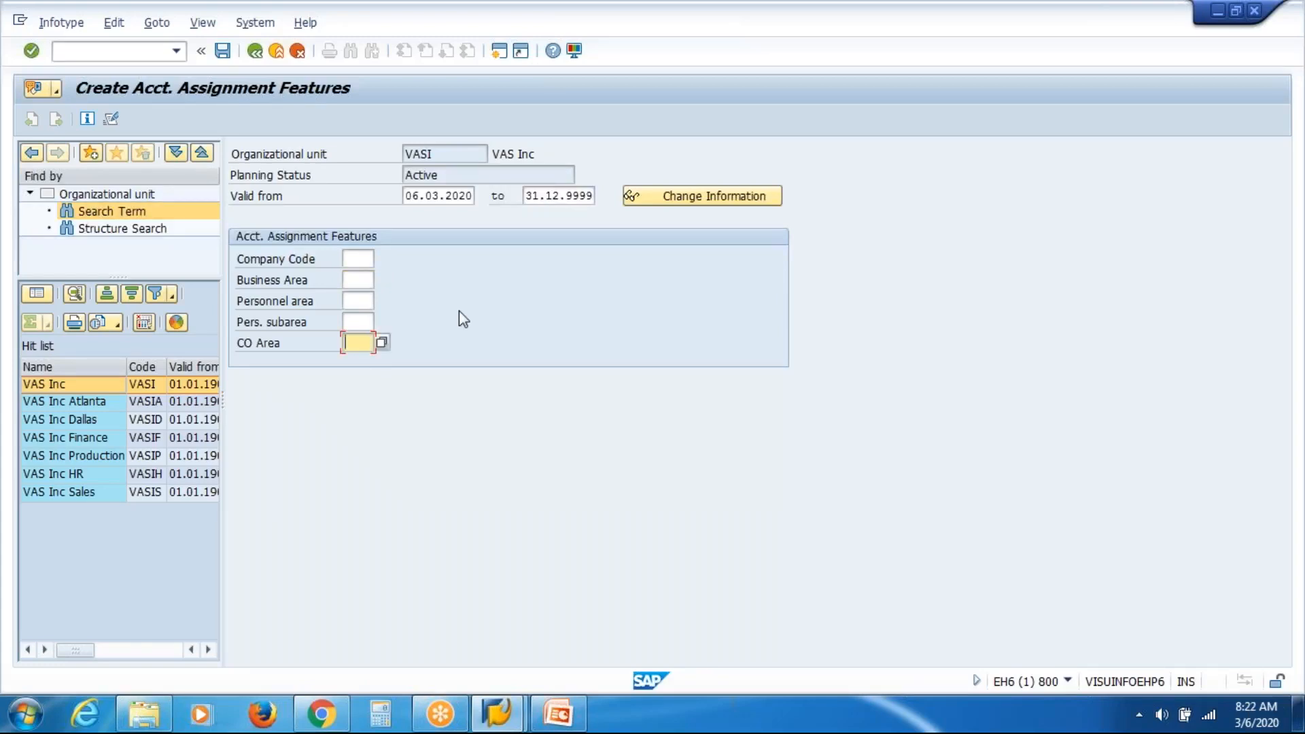
pyautogui.moveTo(495, 156); pyautogui.dragTo(536, 155)
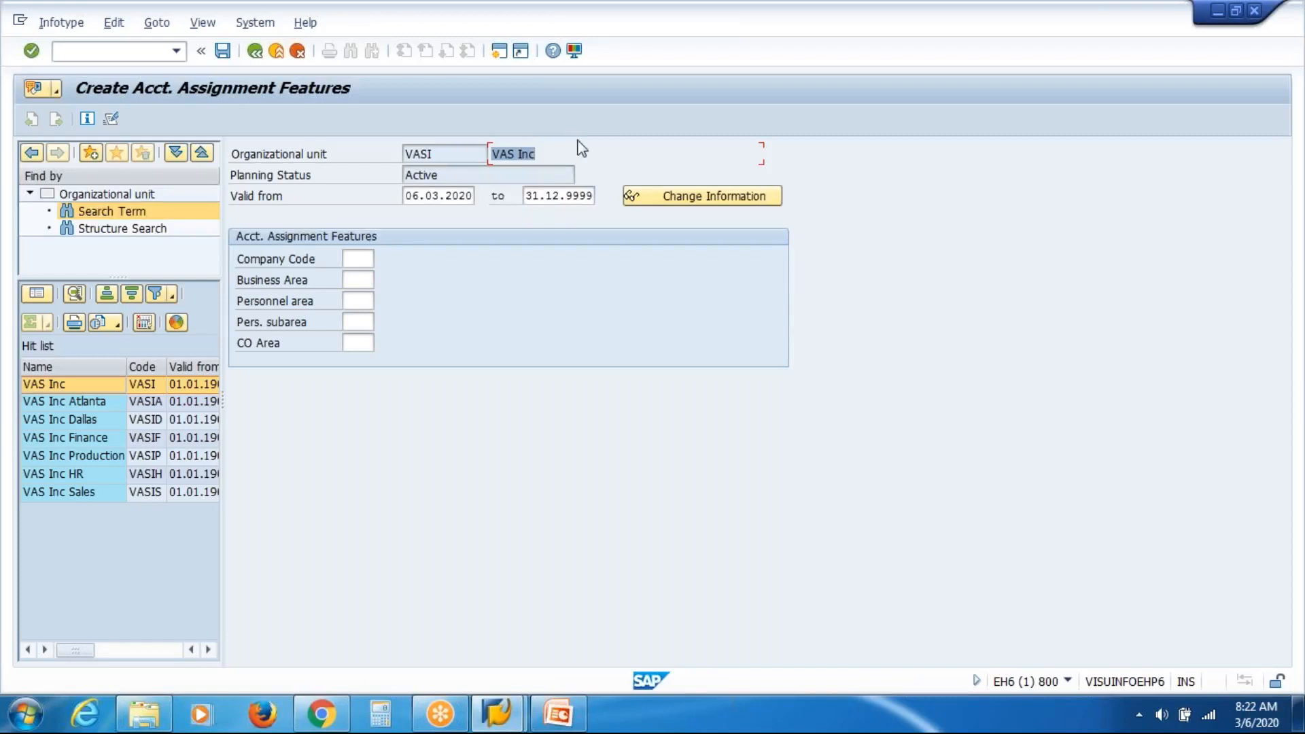
pyautogui.click(355, 257)
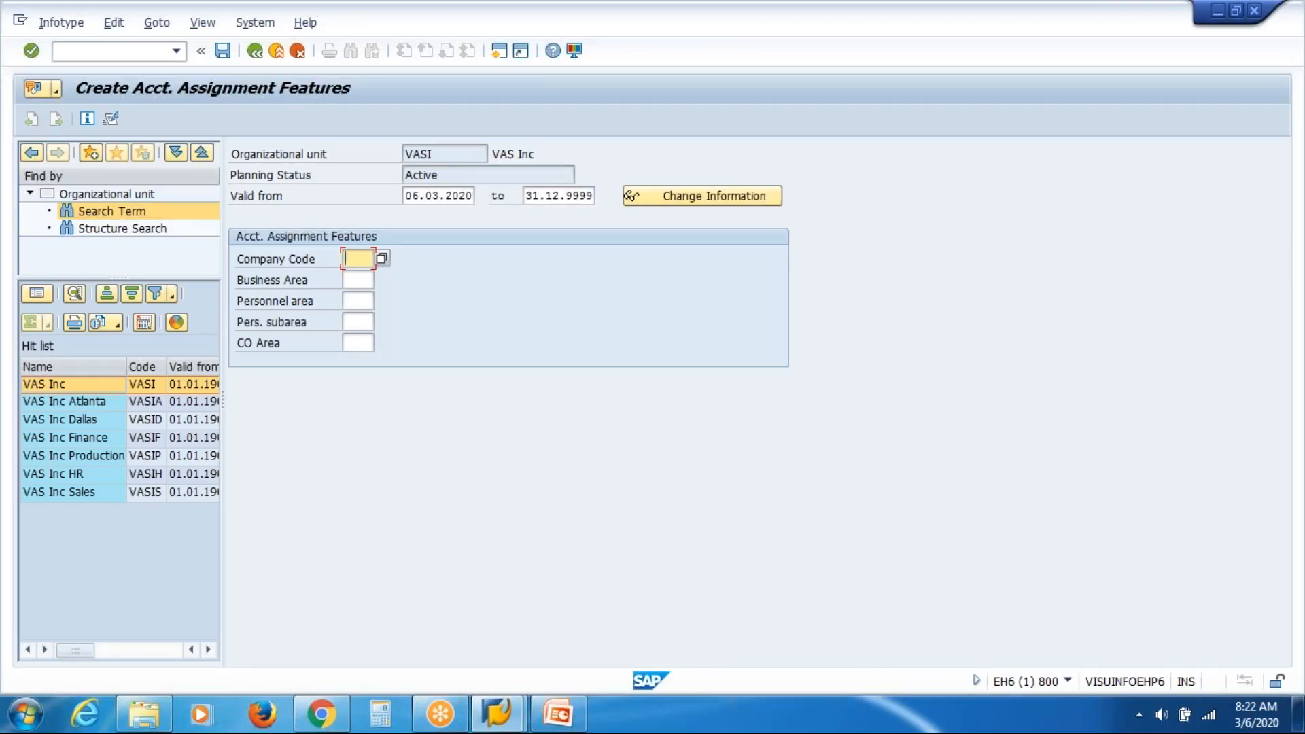
pyautogui.click(364, 301)
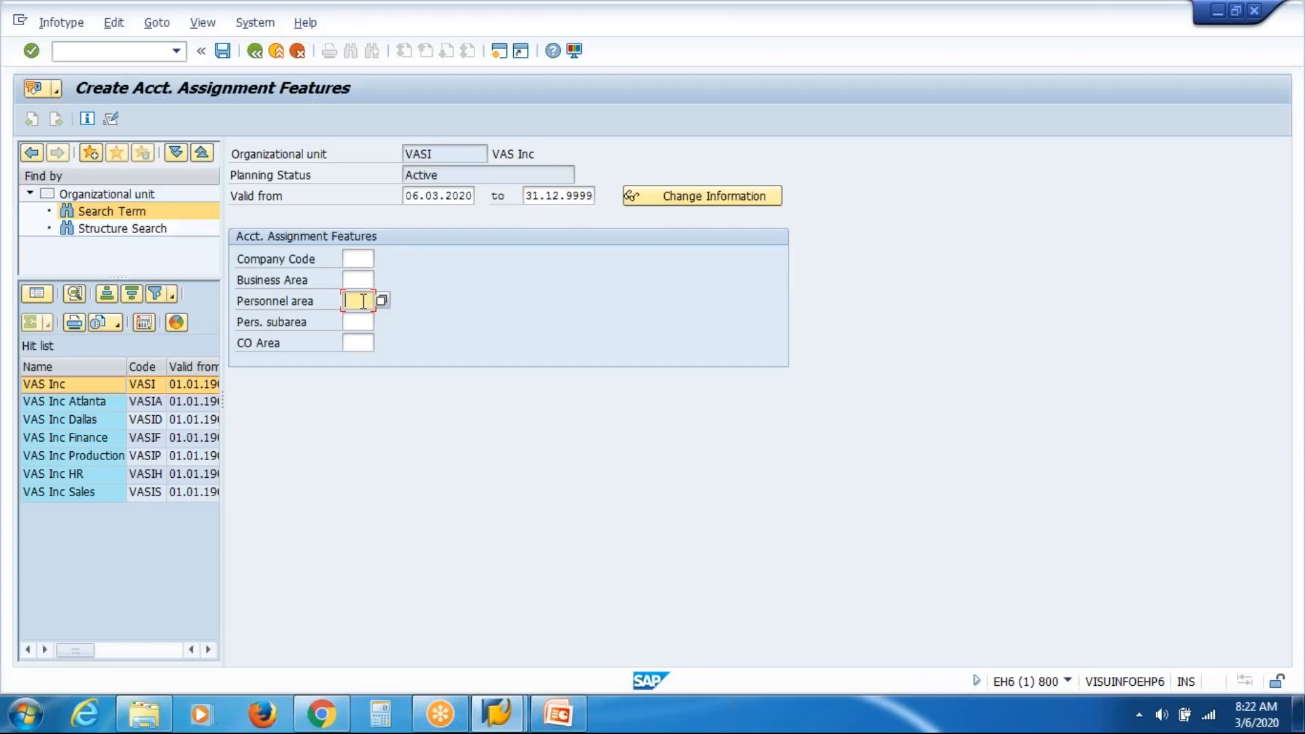
pyautogui.click(364, 322)
pyautogui.click(360, 301)
# Discard the new record and select the Work Schedule infotype for VAS Inc.
pyautogui.click(299, 53)
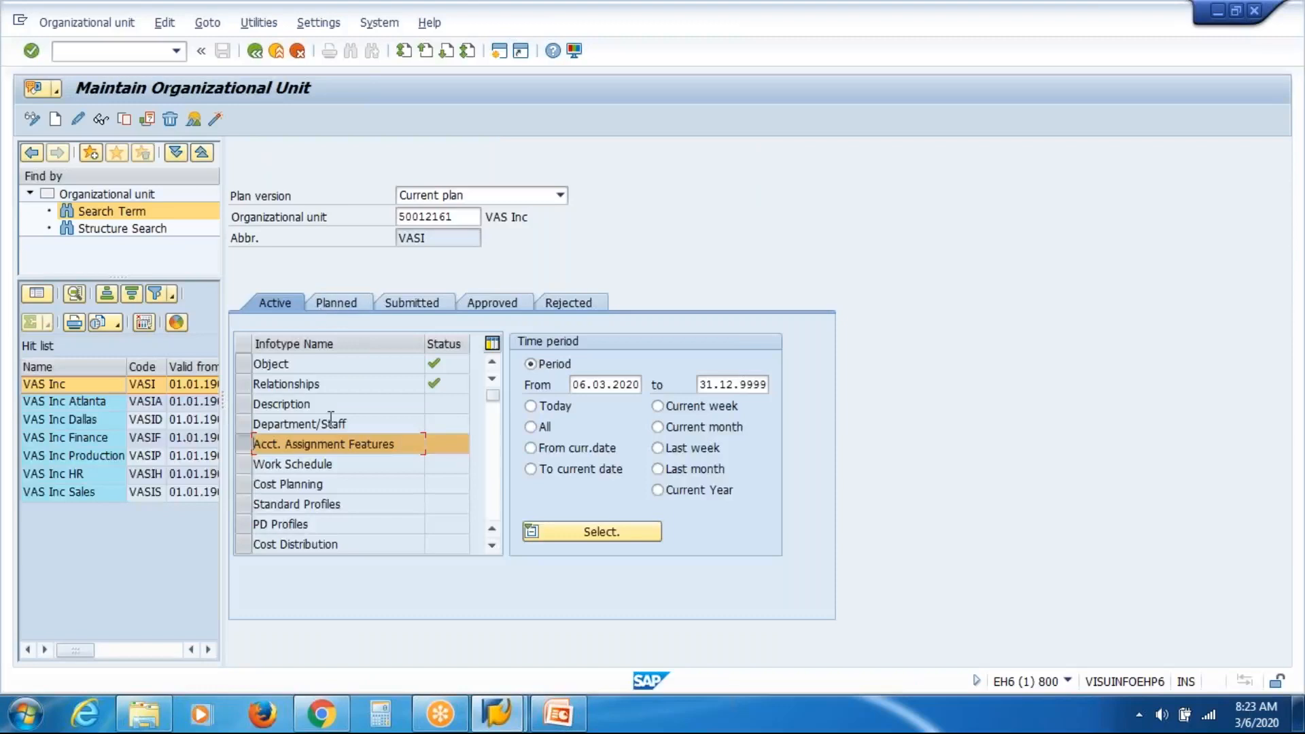
pyautogui.click(242, 468)
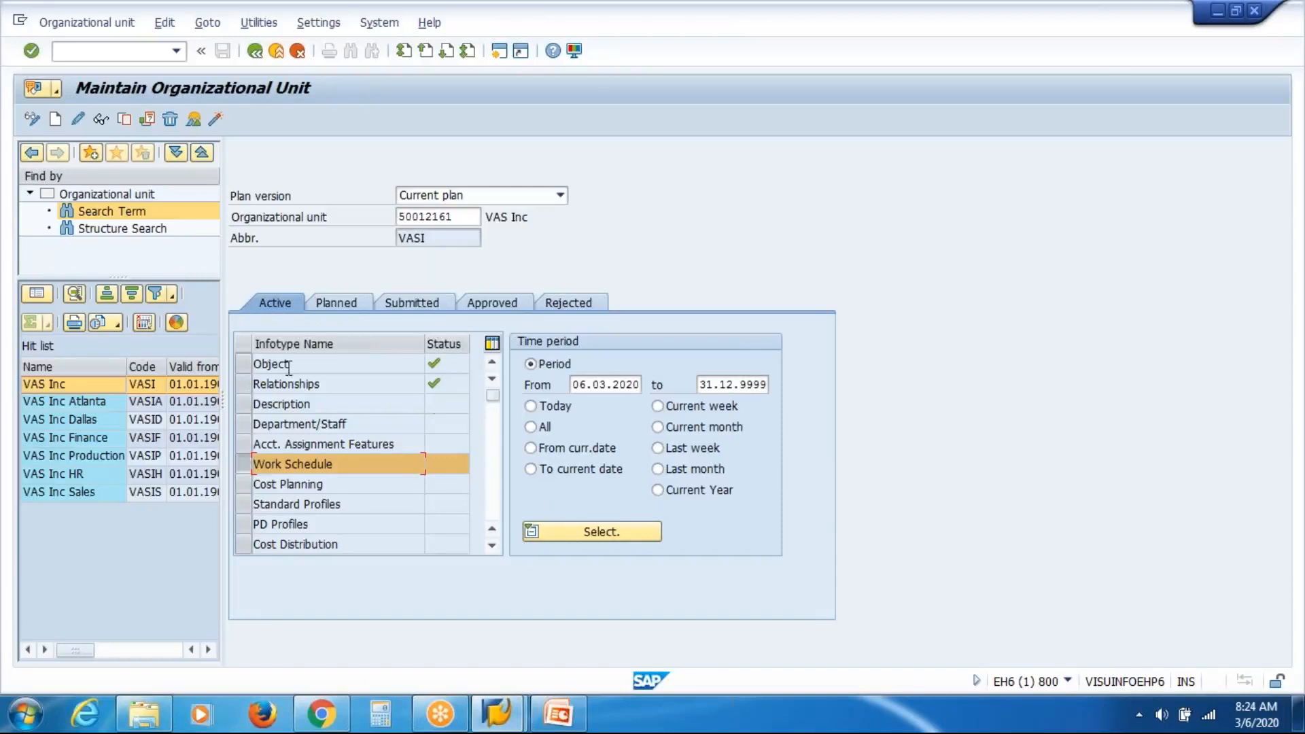
pyautogui.click(243, 364)
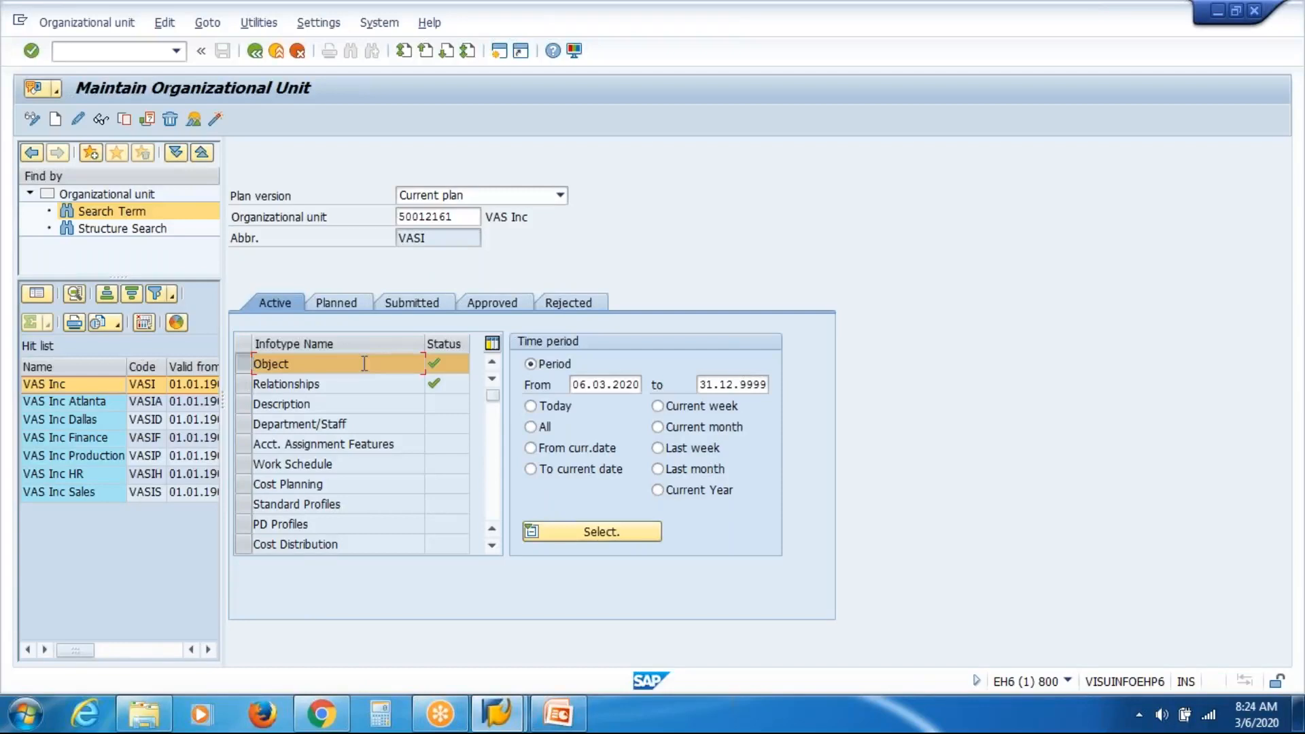
pyautogui.click(242, 384)
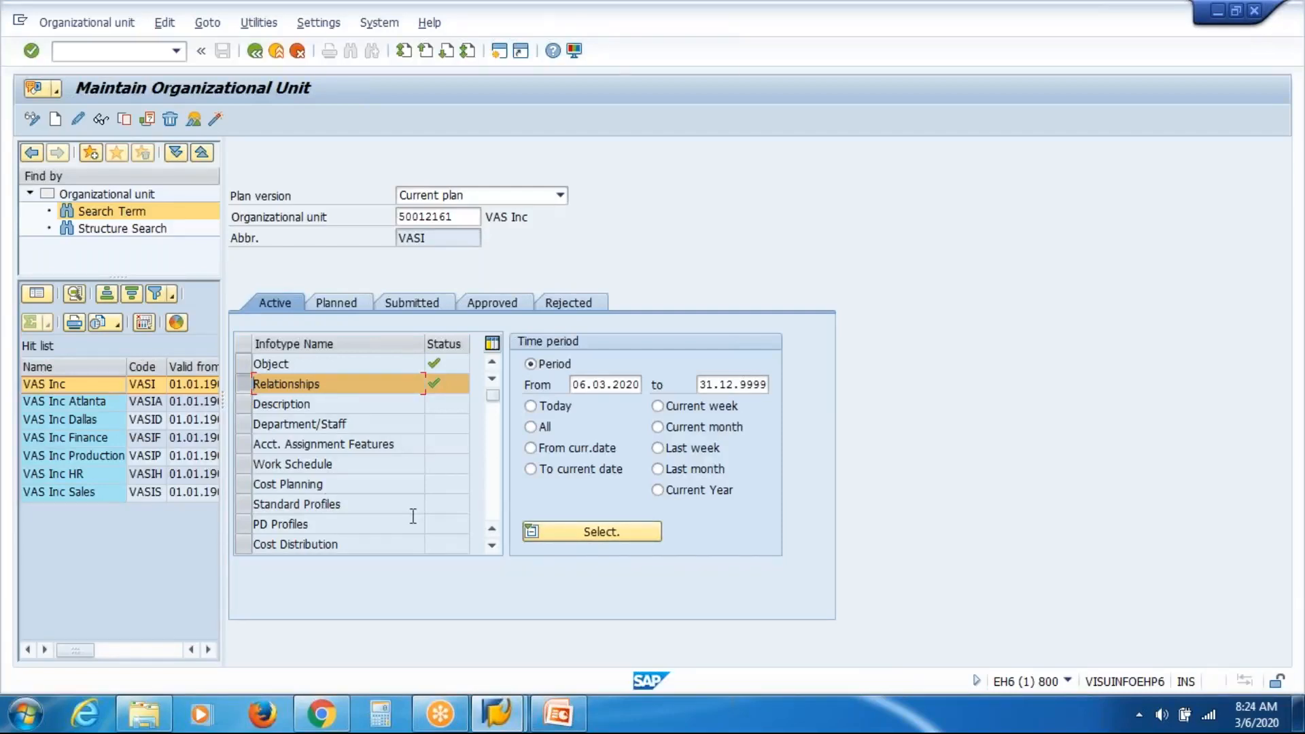
# Open Expert Mode position maintenance and search positions by the name VAS.
pyautogui.click(255, 52)
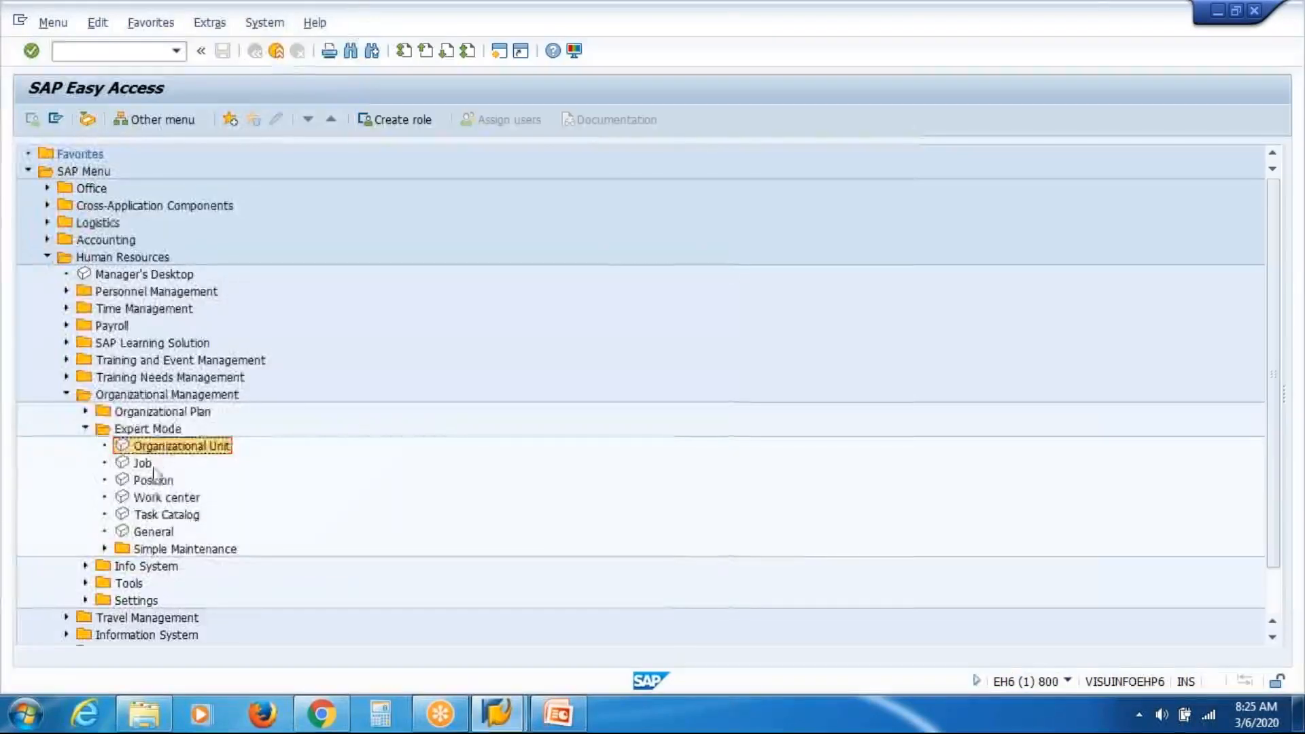
pyautogui.doubleClick(151, 481)
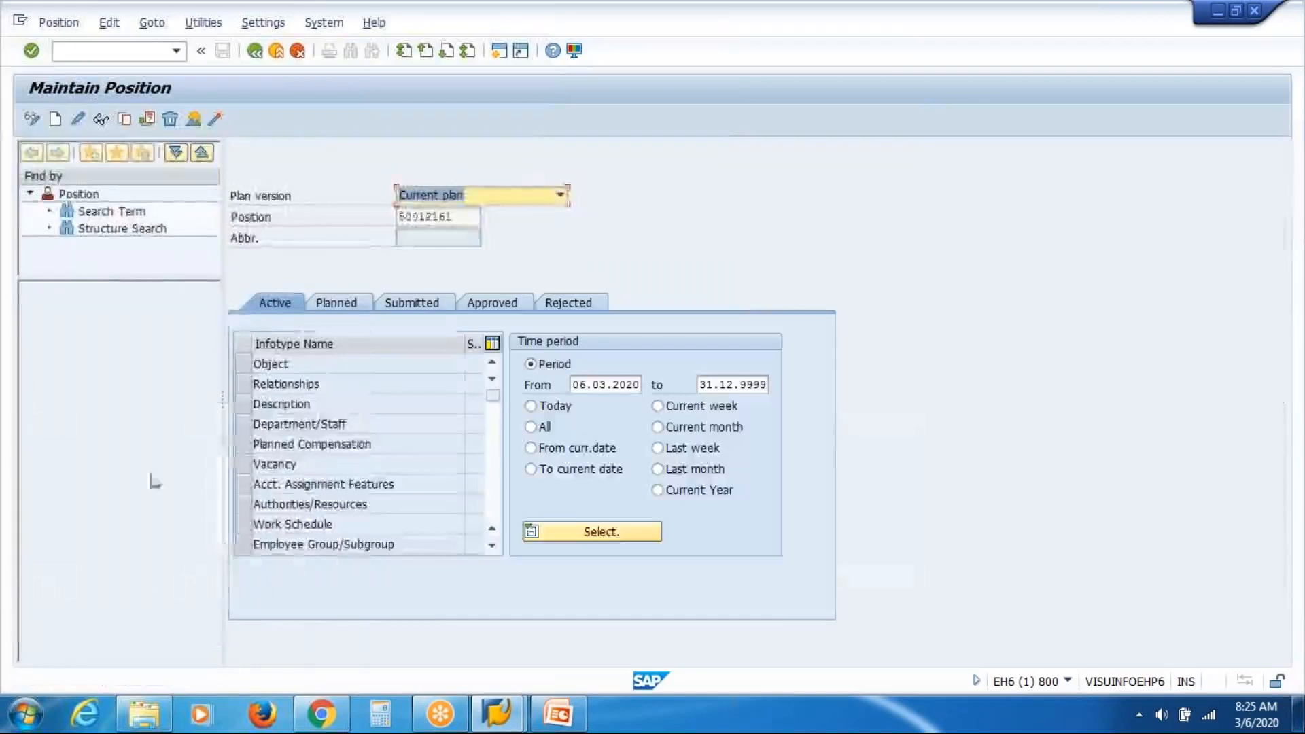
pyautogui.click(109, 211)
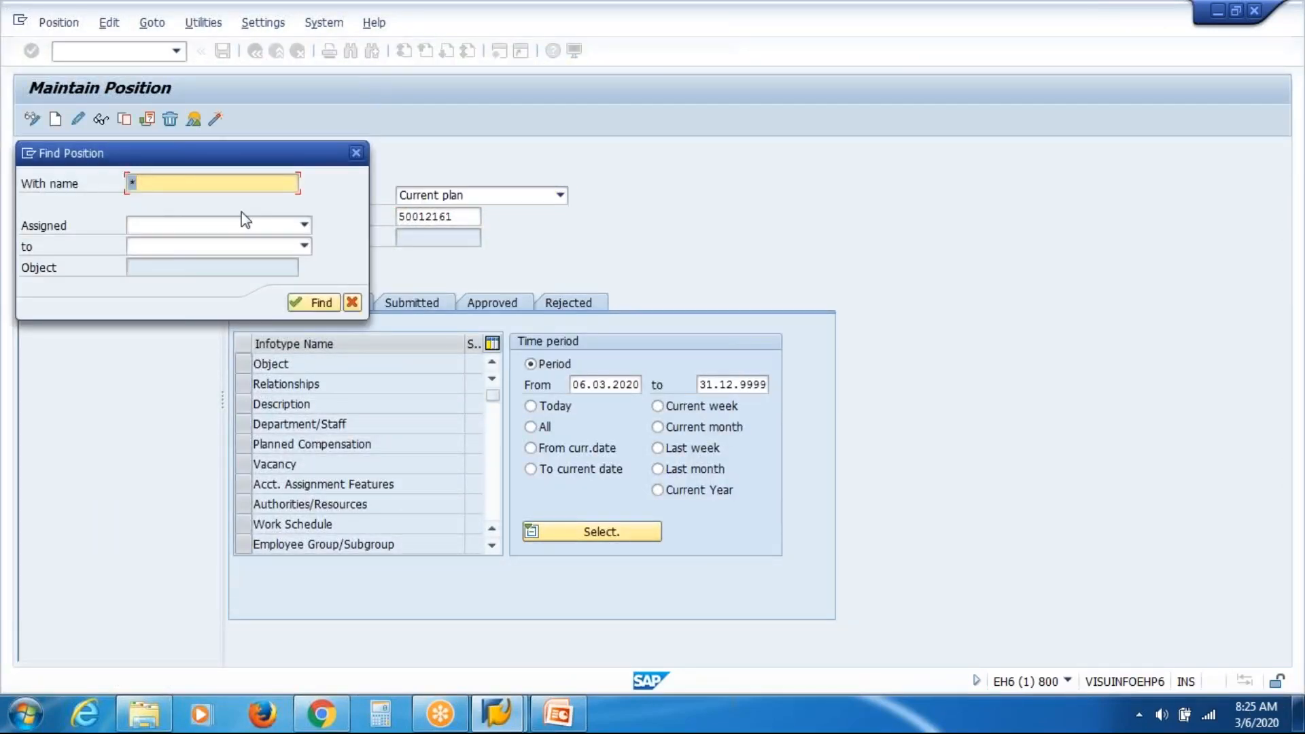
pyautogui.write('VAS')
pyautogui.press('Return')
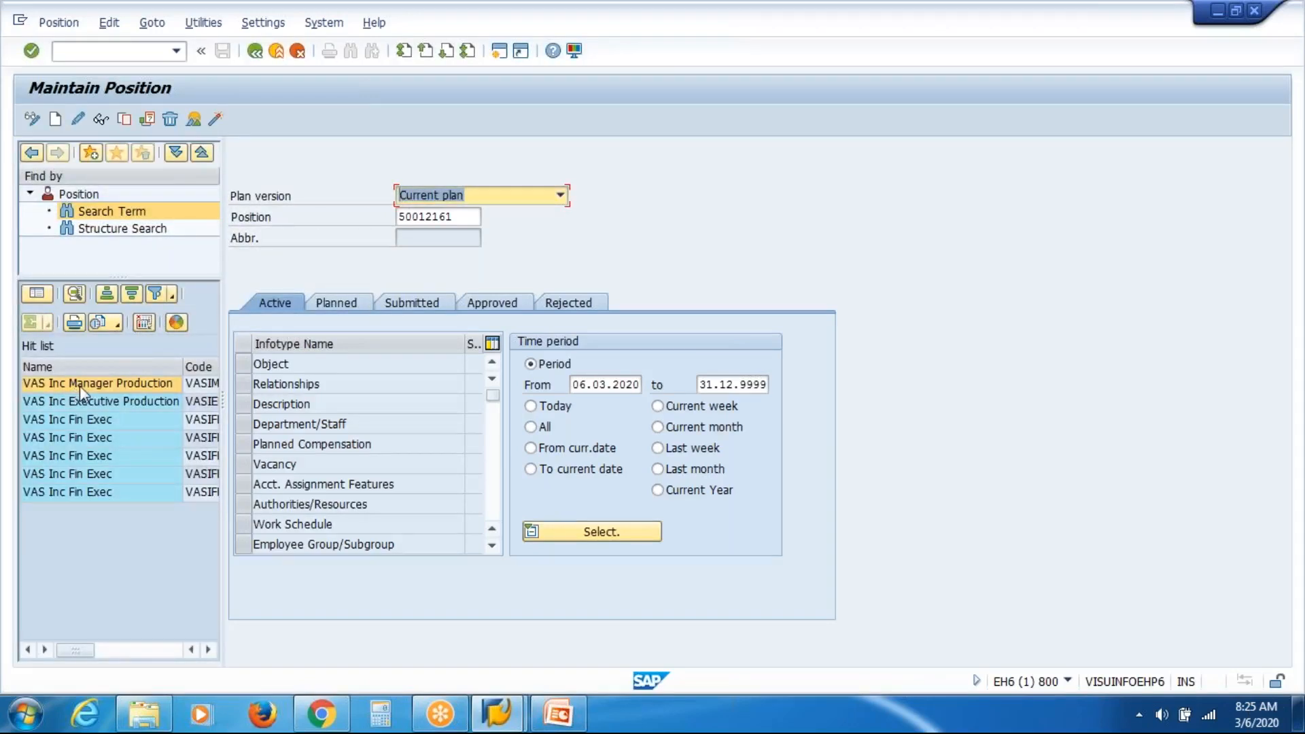
# Load position VAS Inc Manager Production (50012171, VASIMP) from the hit list.
pyautogui.doubleClick(80, 384)
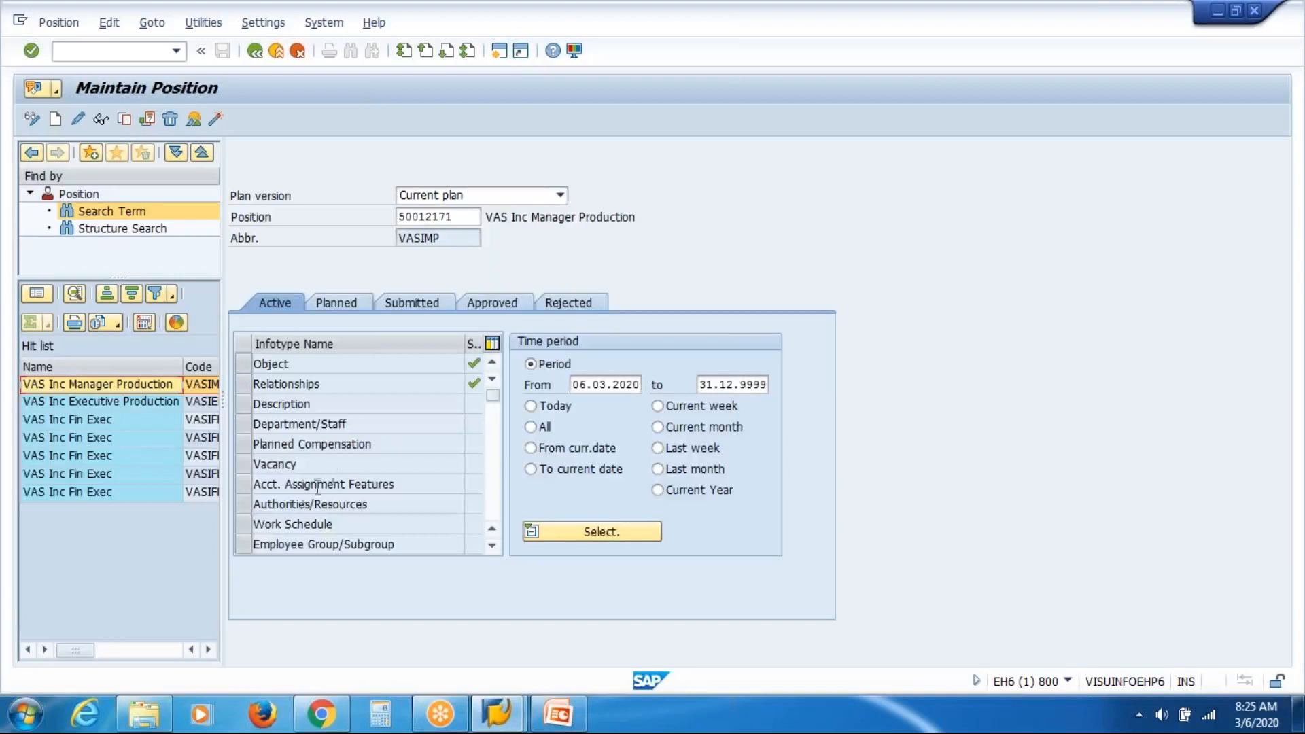
# Create an Employee Group/Subgroup record for VASIMP, valid 06.03.2020–31.12.9999.
pyautogui.click(243, 545)
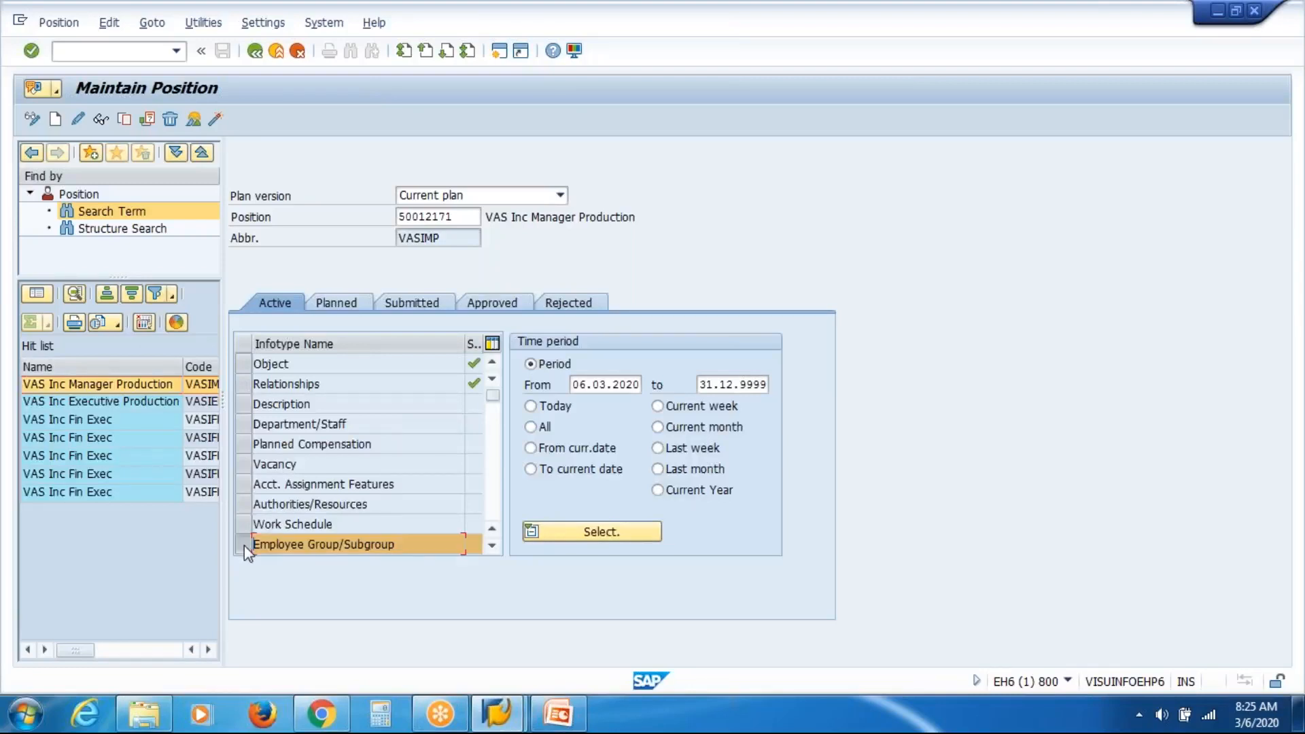
pyautogui.click(496, 547)
pyautogui.click(496, 547)
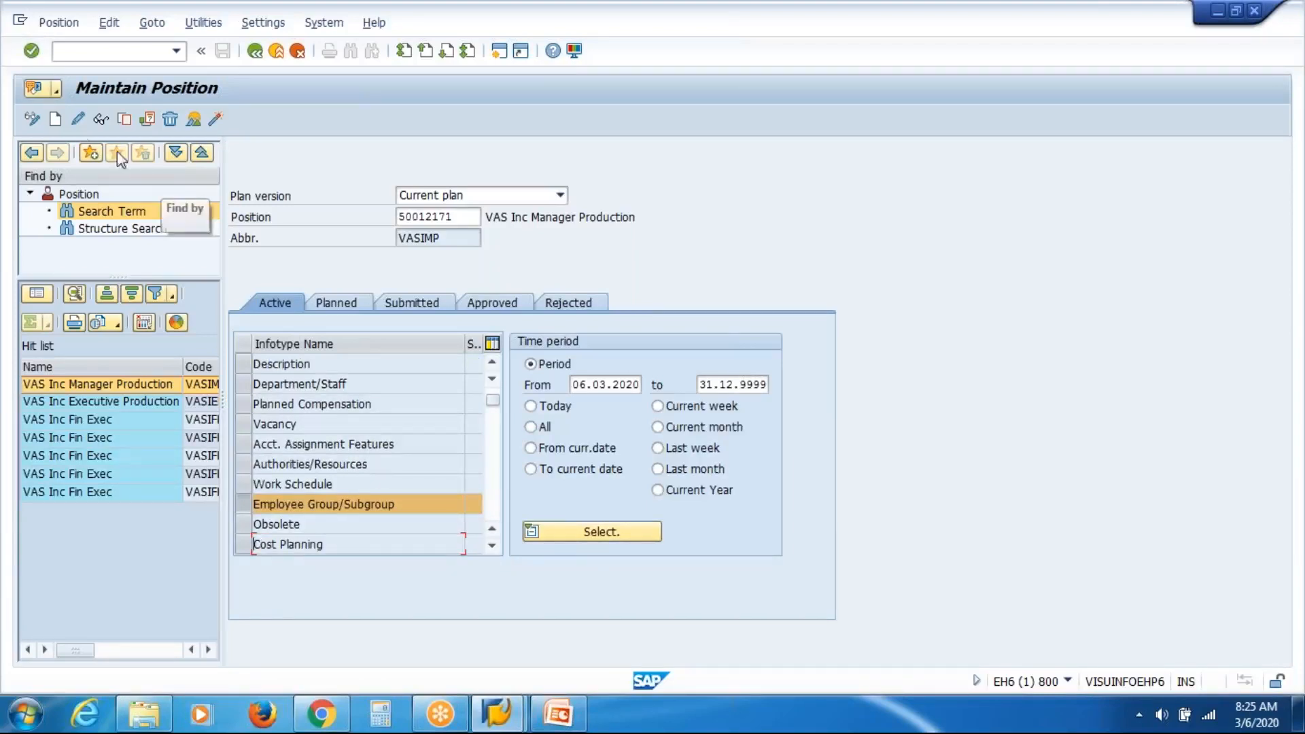
pyautogui.click(55, 120)
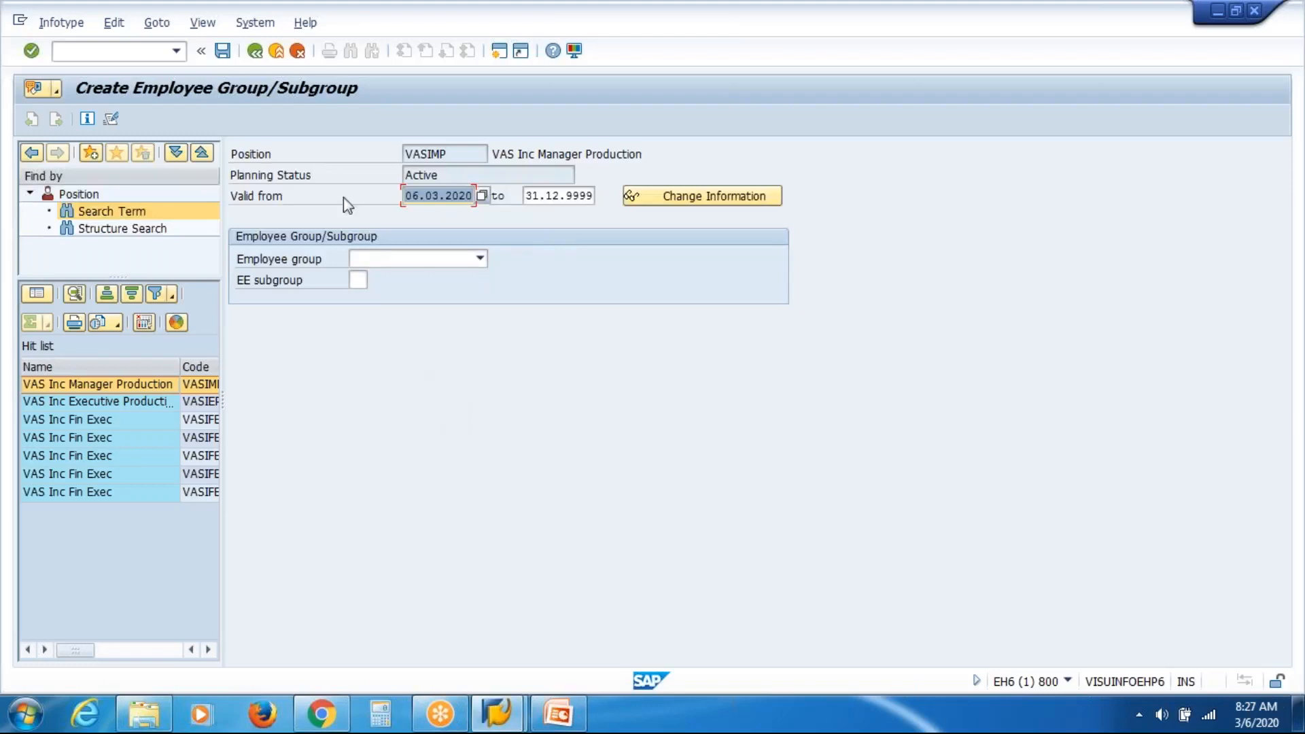
# Cancel the Employee Group/Subgroup record and return to VAS Inc Manager Production.
pyautogui.click(299, 59)
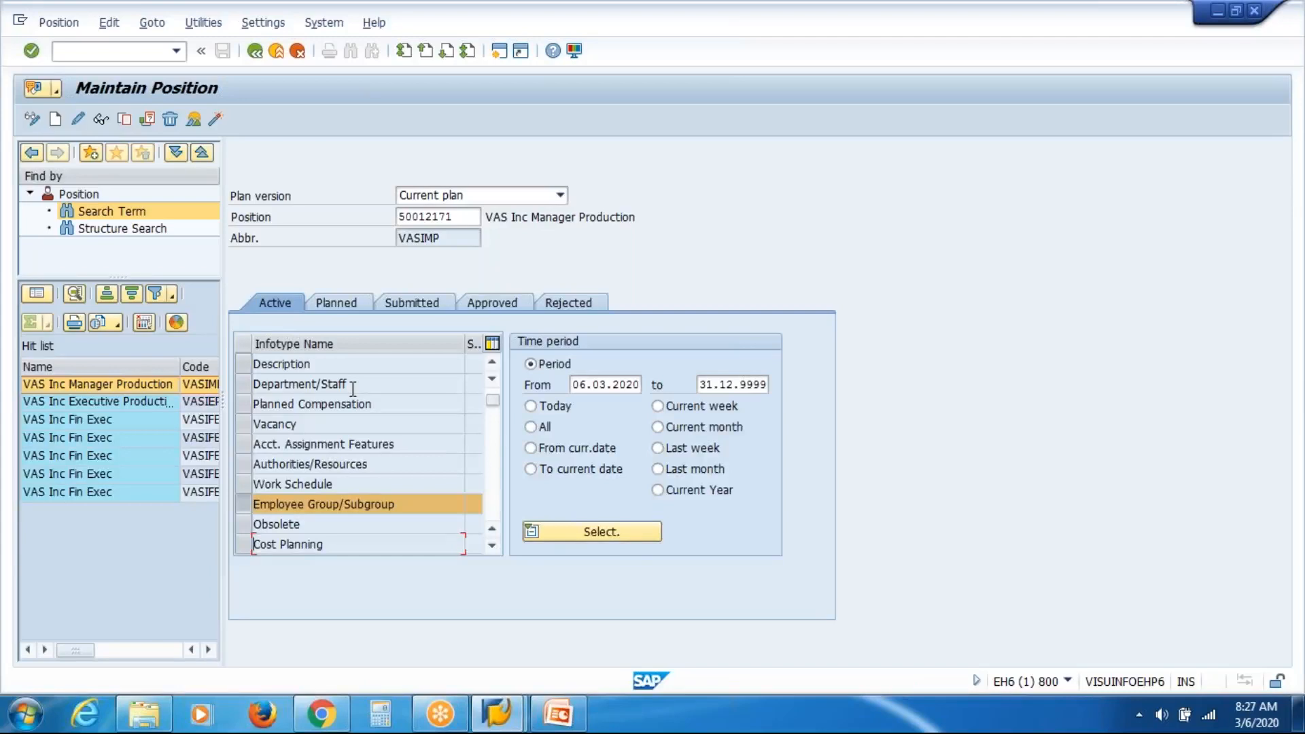
# Scroll through the position's infotype list, then go back to SAP Easy Access.
pyautogui.click(491, 547)
pyautogui.click(492, 546)
pyautogui.click(492, 546)
pyautogui.click(492, 545)
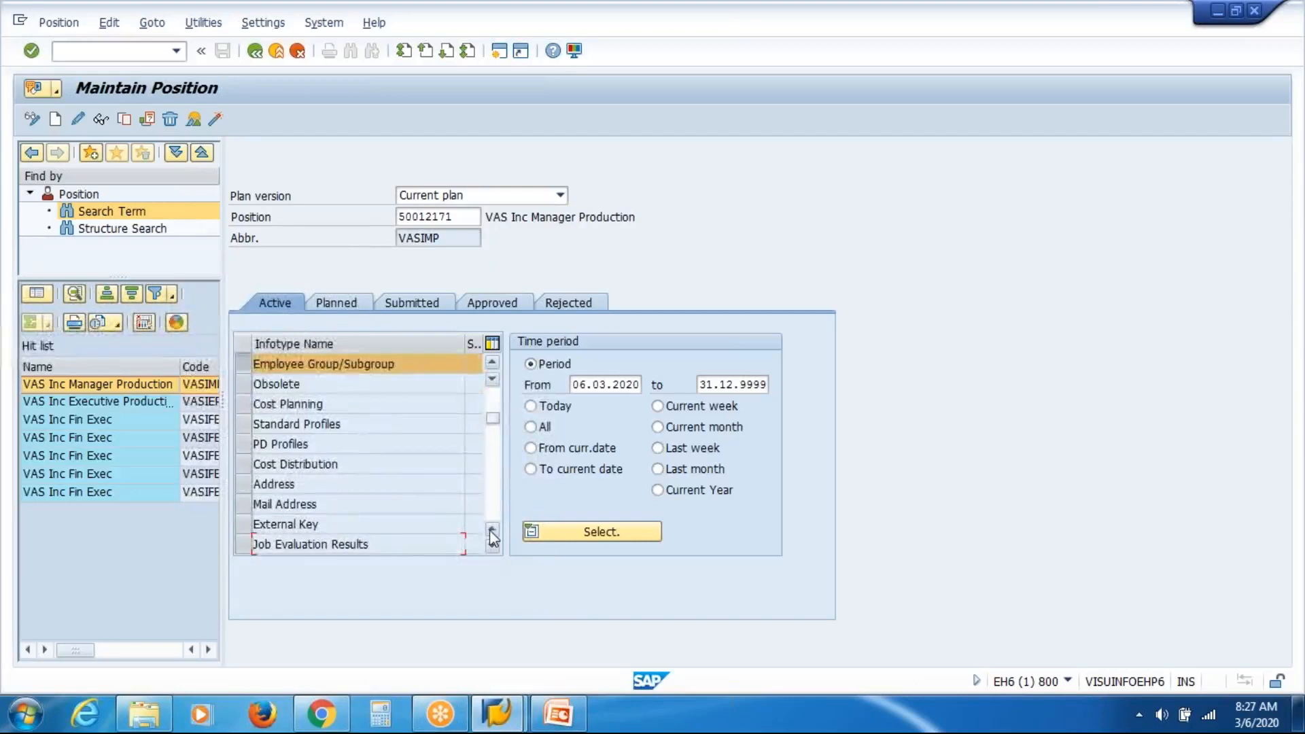
pyautogui.click(491, 531)
pyautogui.click(491, 531)
pyautogui.click(492, 531)
pyautogui.click(491, 531)
pyautogui.click(491, 530)
pyautogui.click(491, 530)
pyautogui.click(491, 530)
pyautogui.click(491, 530)
pyautogui.click(491, 530)
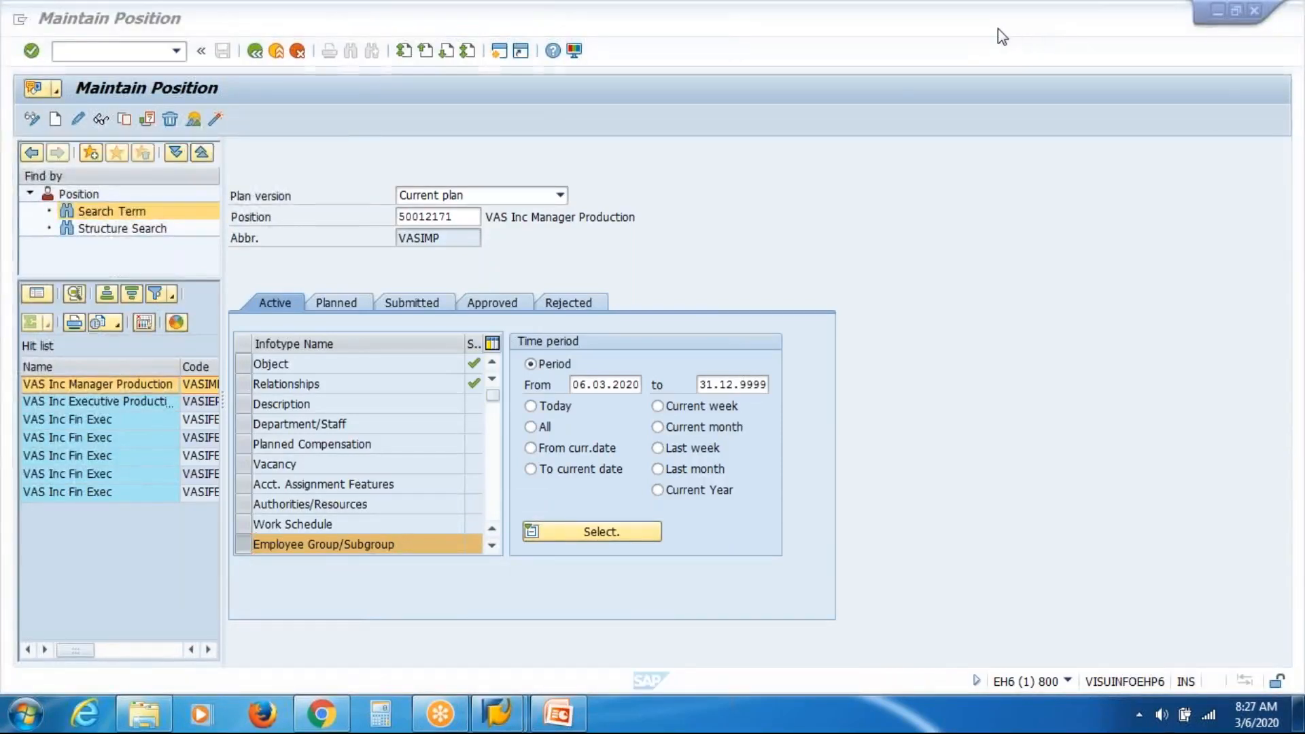
pyautogui.click(896, 92)
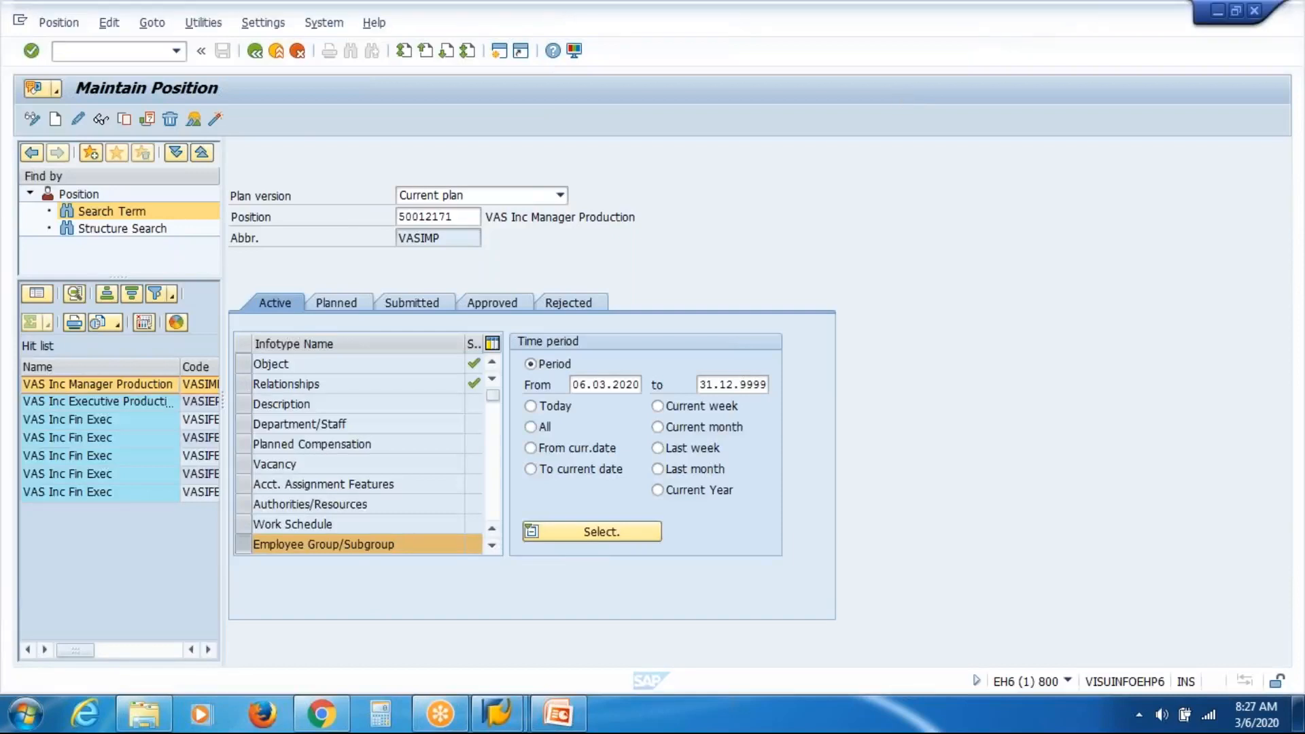
pyautogui.click(254, 58)
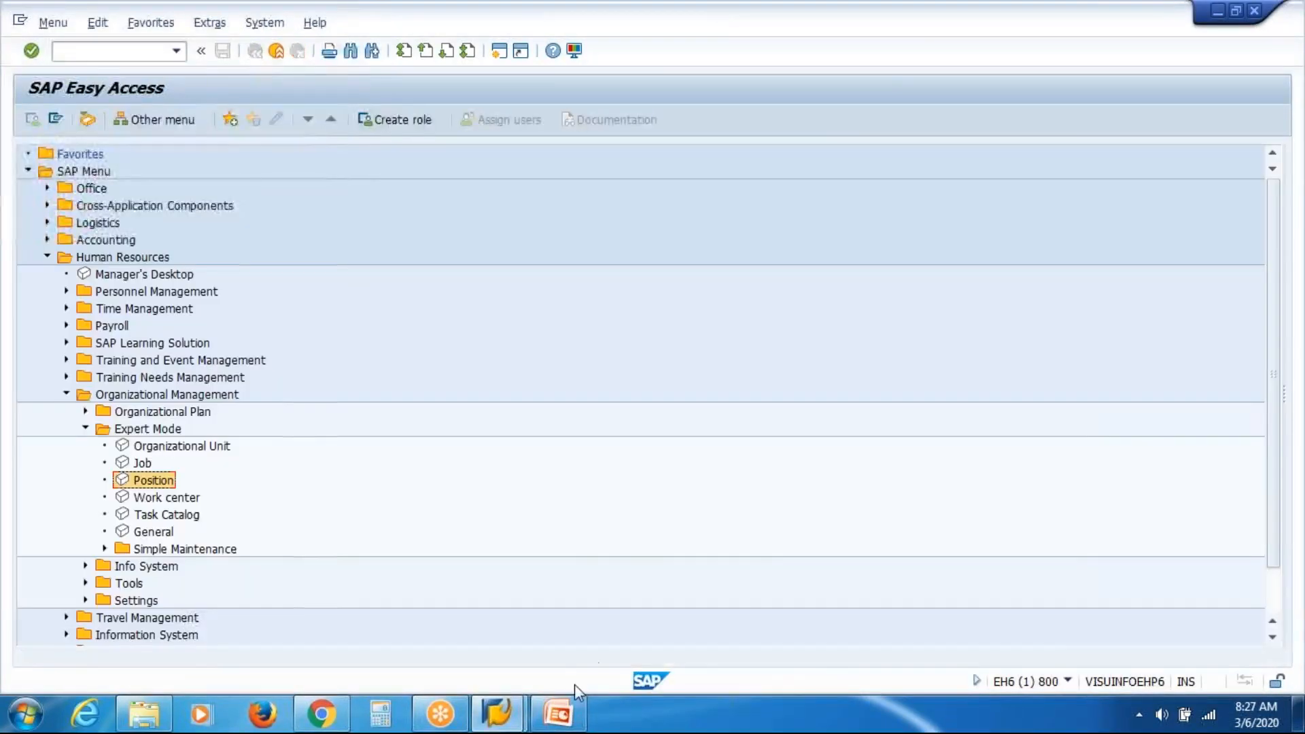
# Review the Infotype, SAP System Architecture and Plan Version slides, then show the desktop.
pyautogui.click(558, 714)
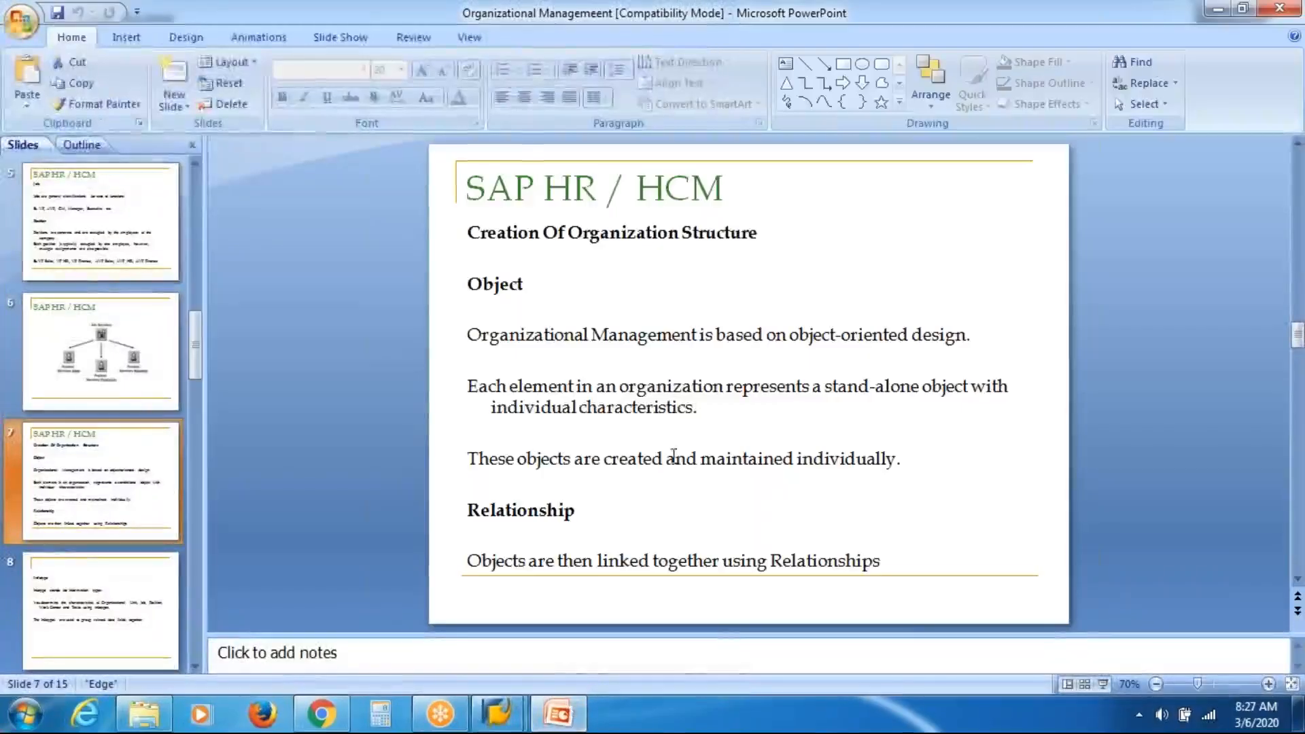
pyautogui.click(107, 617)
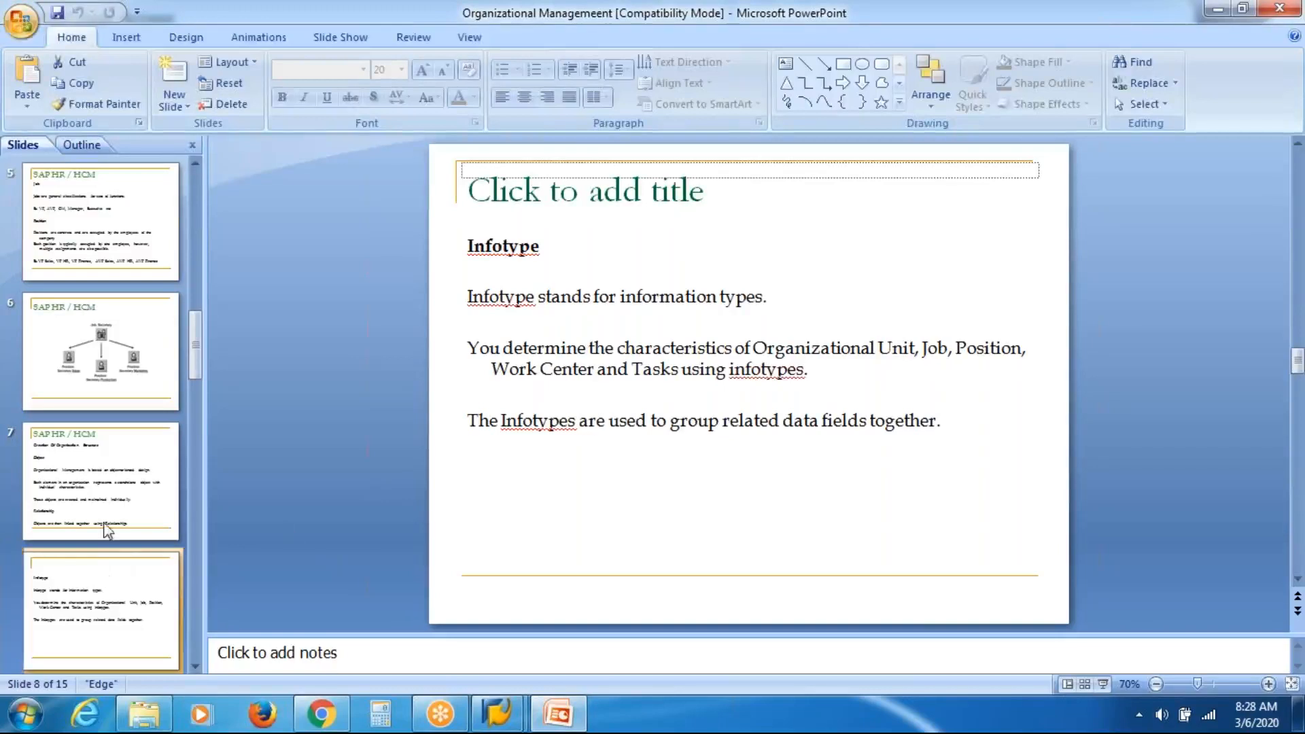
pyautogui.scroll(-3, 119, 612)
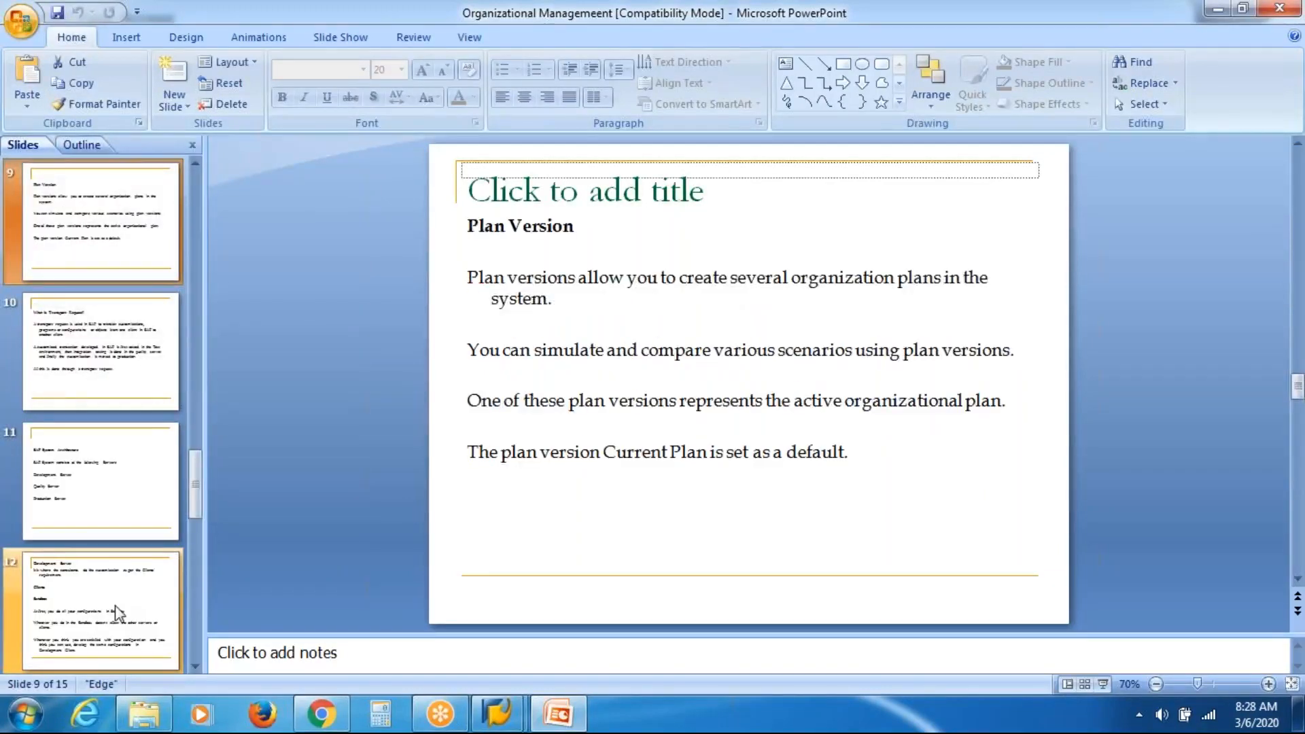
pyautogui.click(117, 611)
pyautogui.click(91, 499)
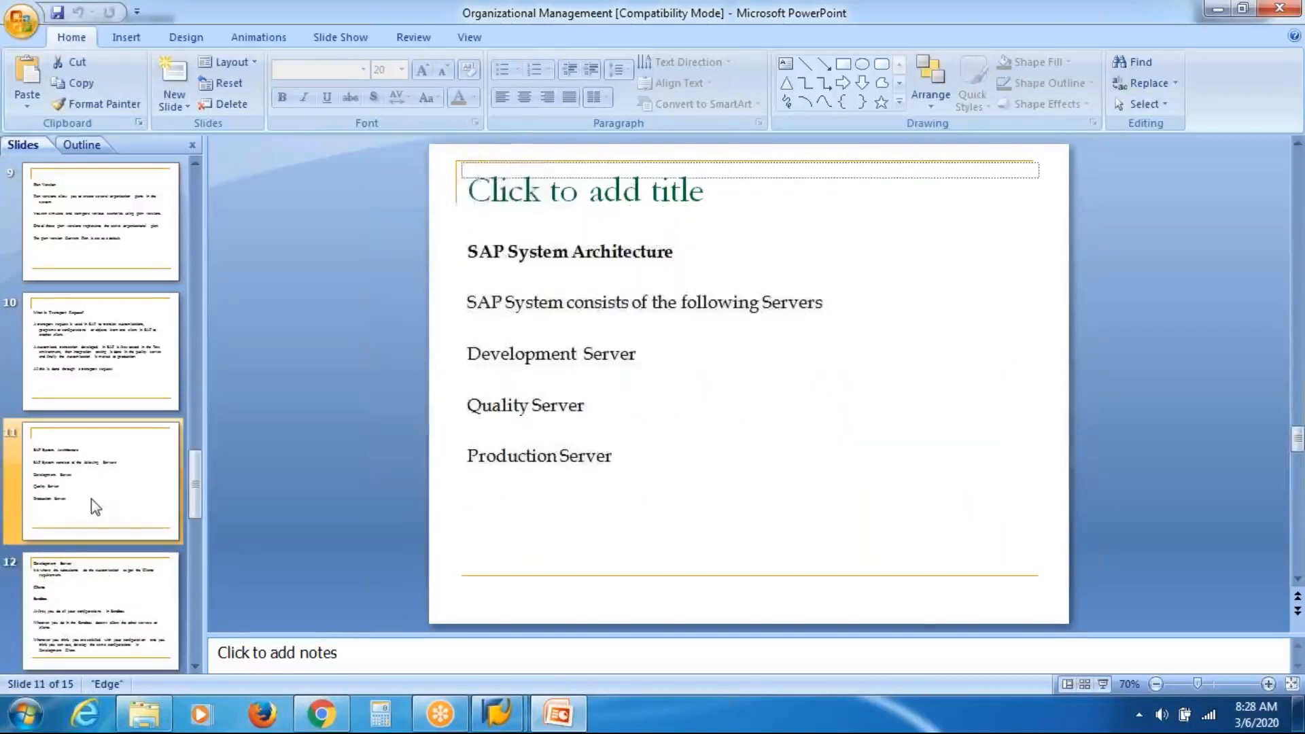
pyautogui.click(76, 356)
pyautogui.click(103, 239)
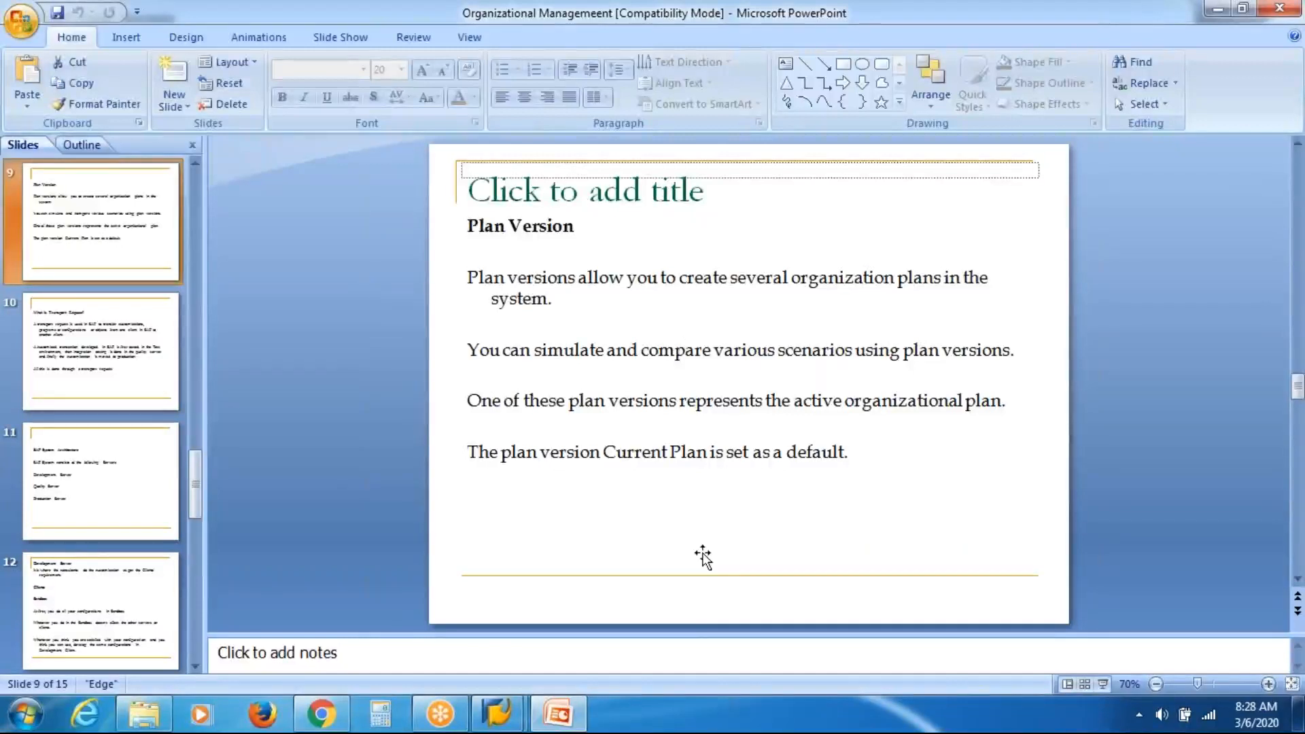
pyautogui.rightClick(664, 722)
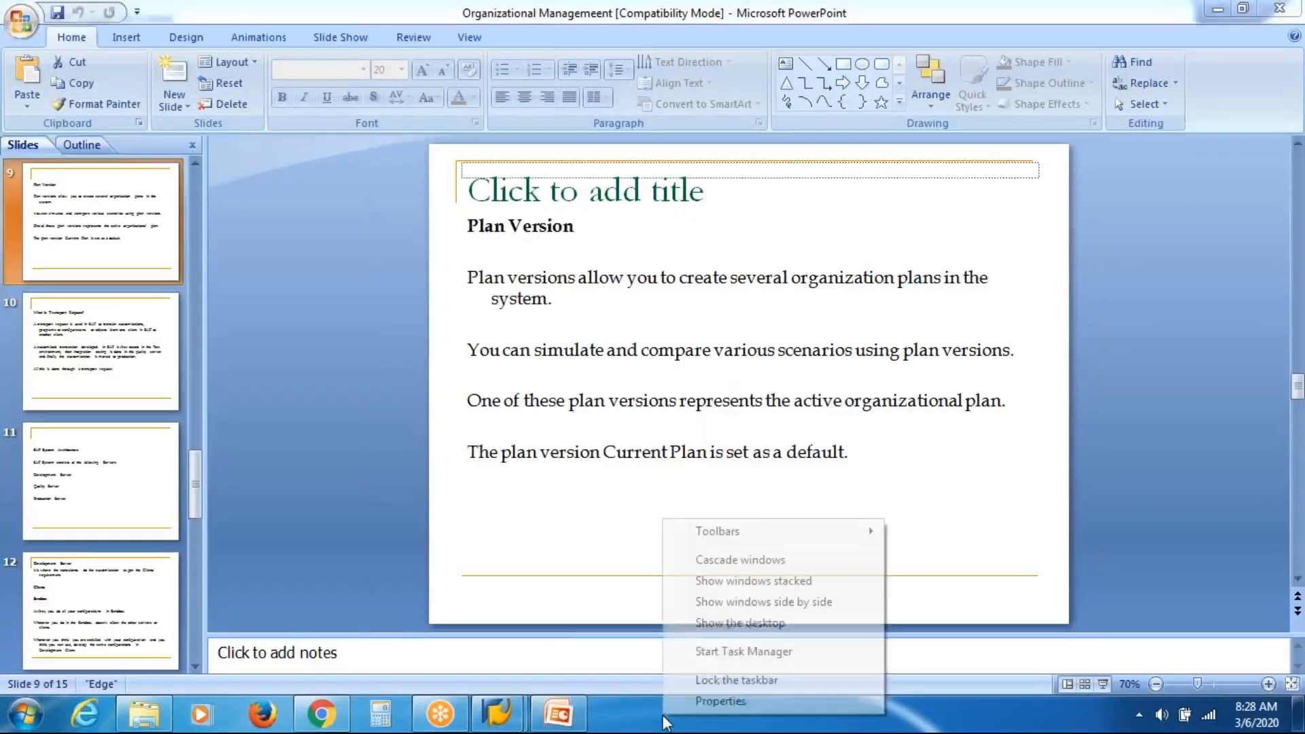
pyautogui.click(772, 624)
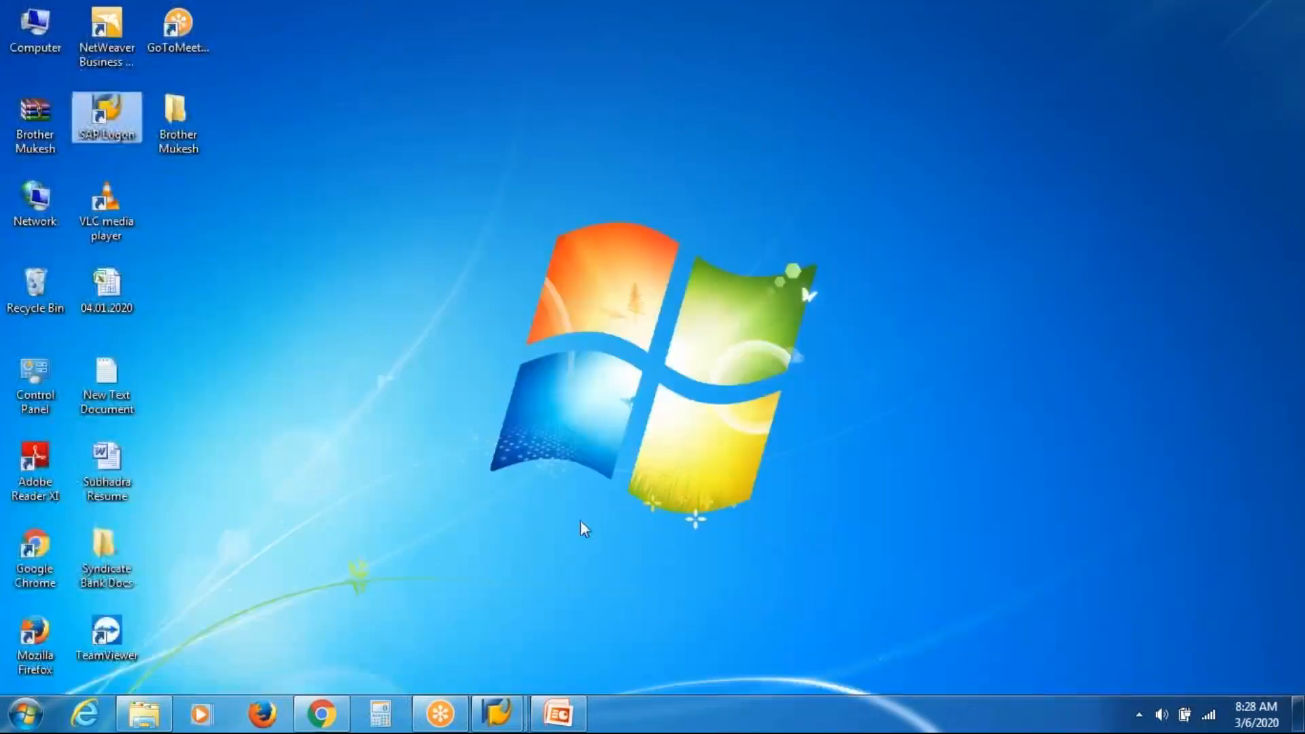
# Open the 04.01.2020 workbook and select the PV1–PV3 plan version range A103:J108.
pyautogui.doubleClick(125, 283)
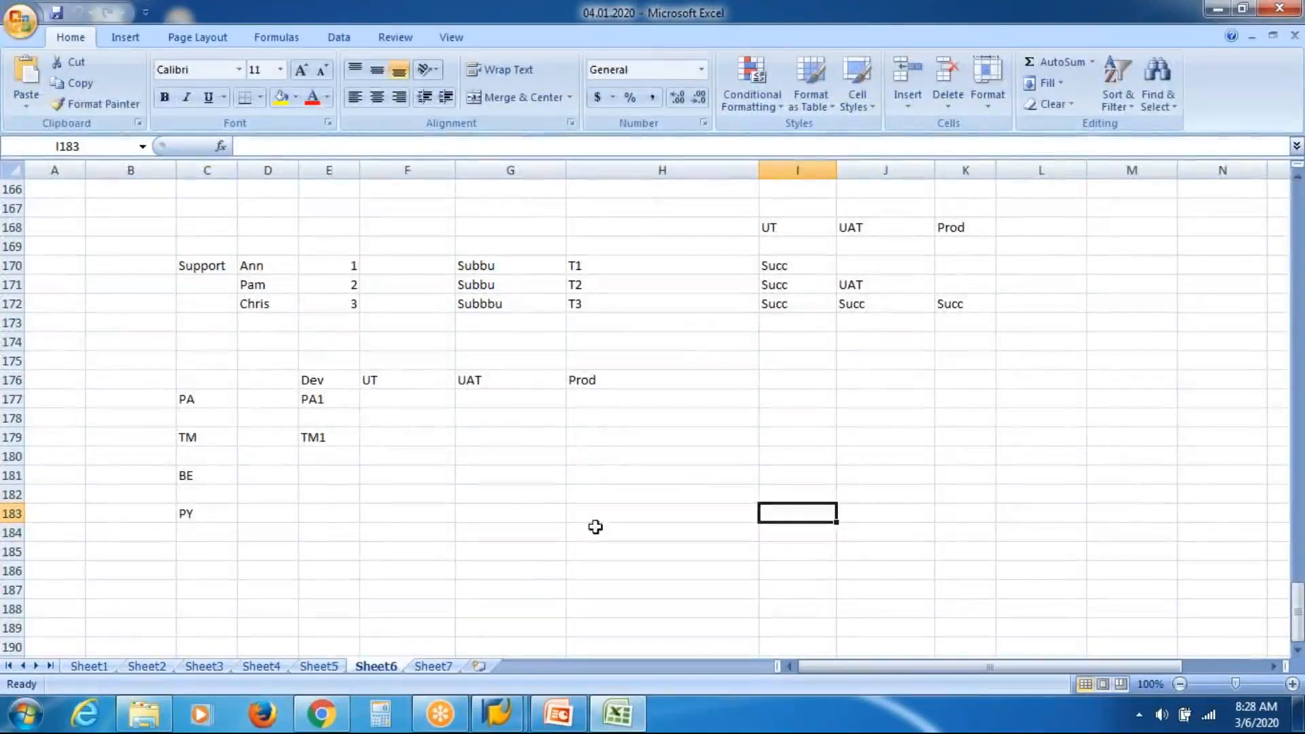
pyautogui.moveTo(1296, 618); pyautogui.dragTo(1292, 442)
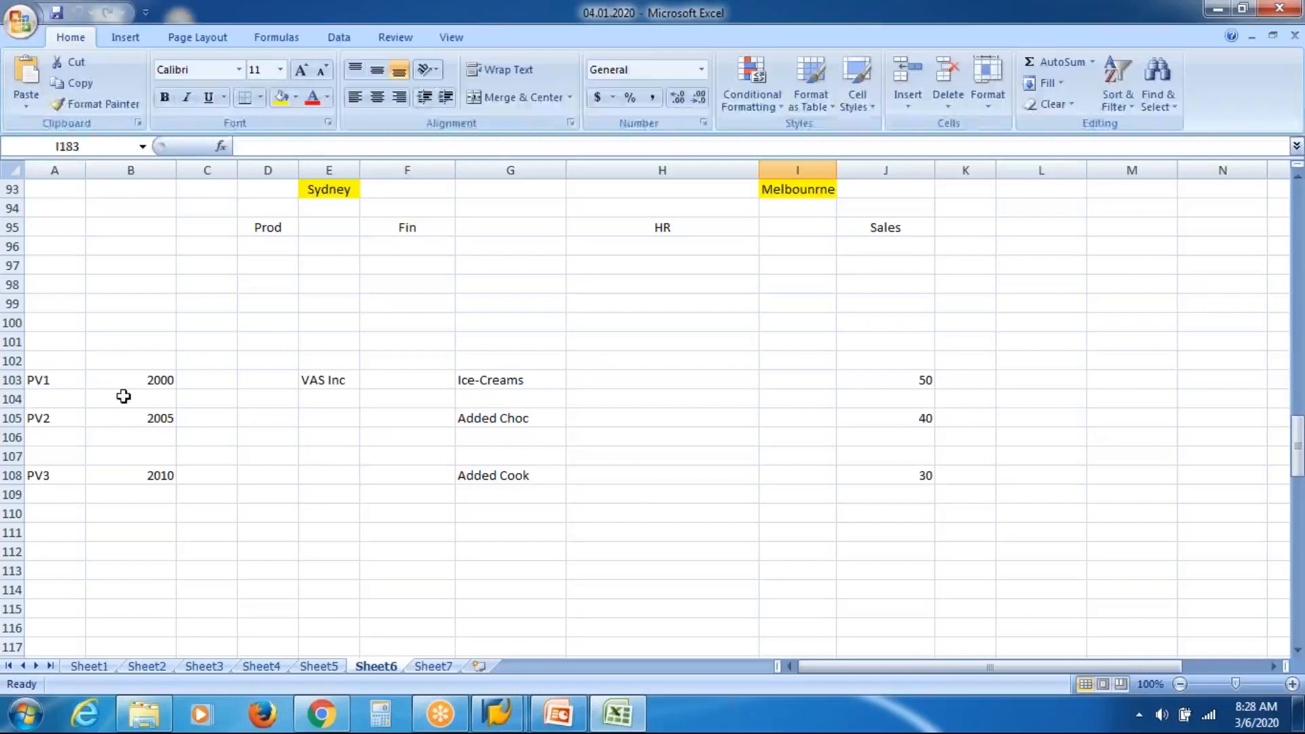
pyautogui.click(60, 386)
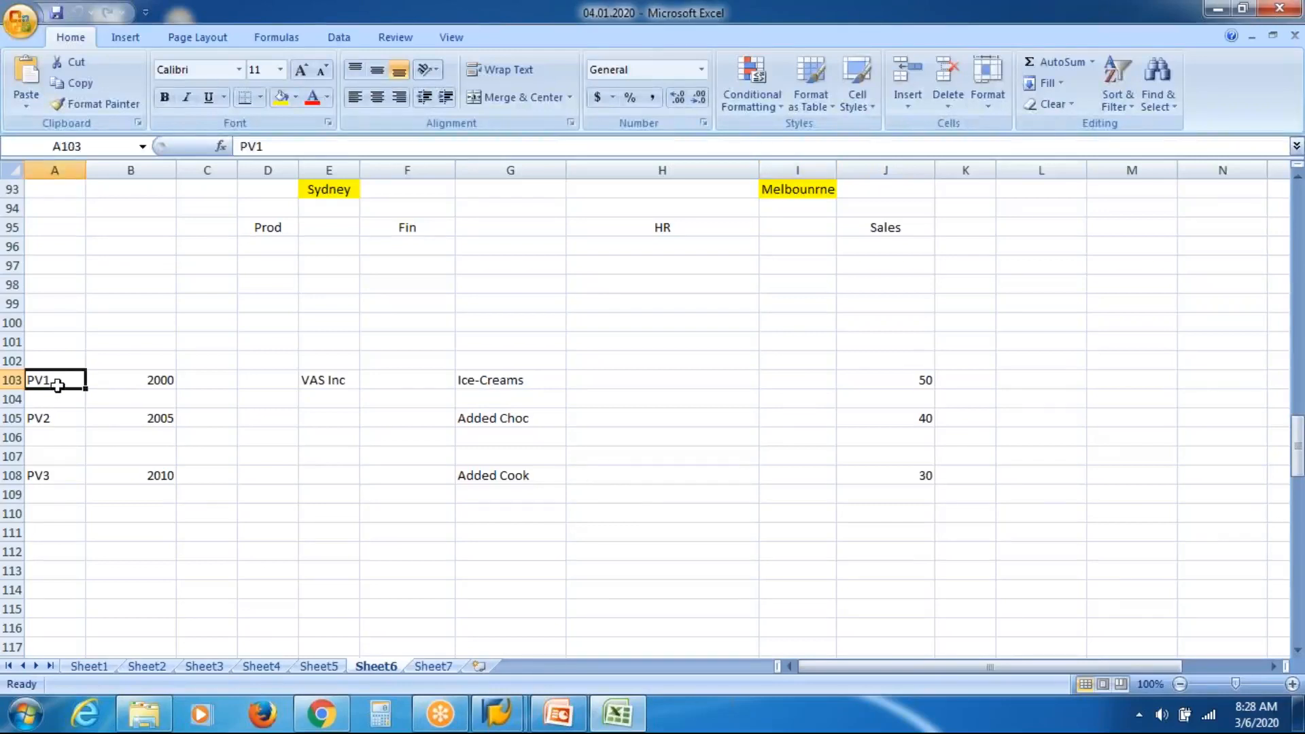
pyautogui.hotkey('shift', 'Down')
pyautogui.hotkey('shift', 'Down')
pyautogui.hotkey('shift', 'Down')
pyautogui.hotkey('shift', 'Down')
pyautogui.hotkey('shift', 'Down')
pyautogui.hotkey('shift', 'Right')
pyautogui.hotkey('shift', 'Right')
pyautogui.hotkey('shift', 'Right')
pyautogui.hotkey('shift', 'Right')
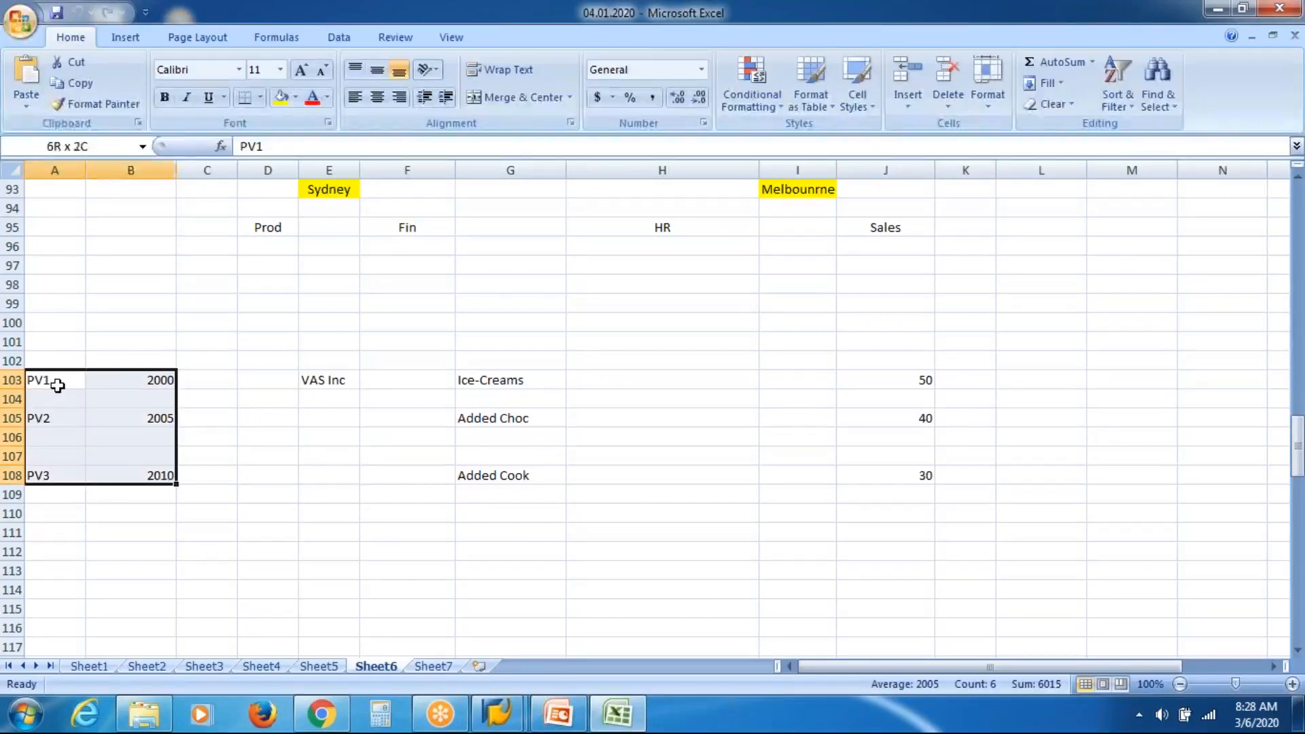
pyautogui.hotkey('shift', 'Right')
pyautogui.hotkey('shift', 'Right')
pyautogui.hotkey('shift', 'Right')
pyautogui.hotkey('shift', 'Right')
pyautogui.hotkey('shift', 'Right')
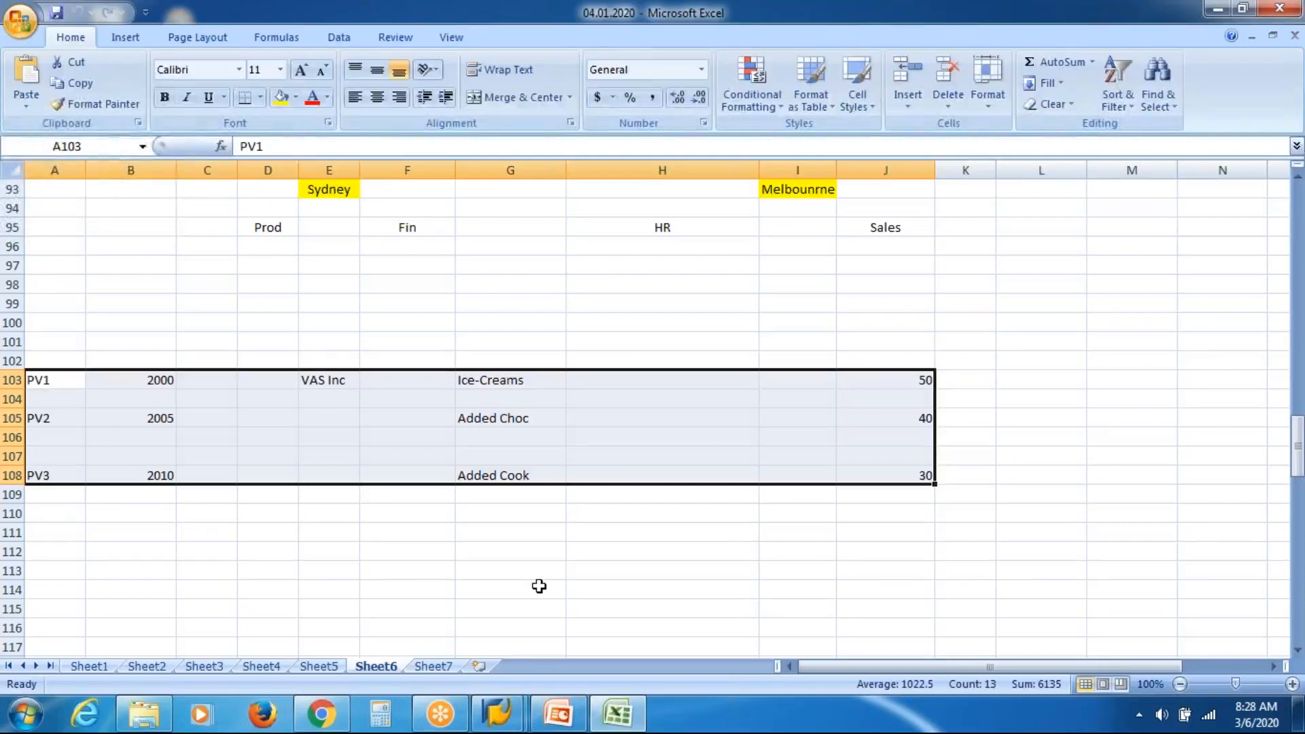
pyautogui.click(499, 712)
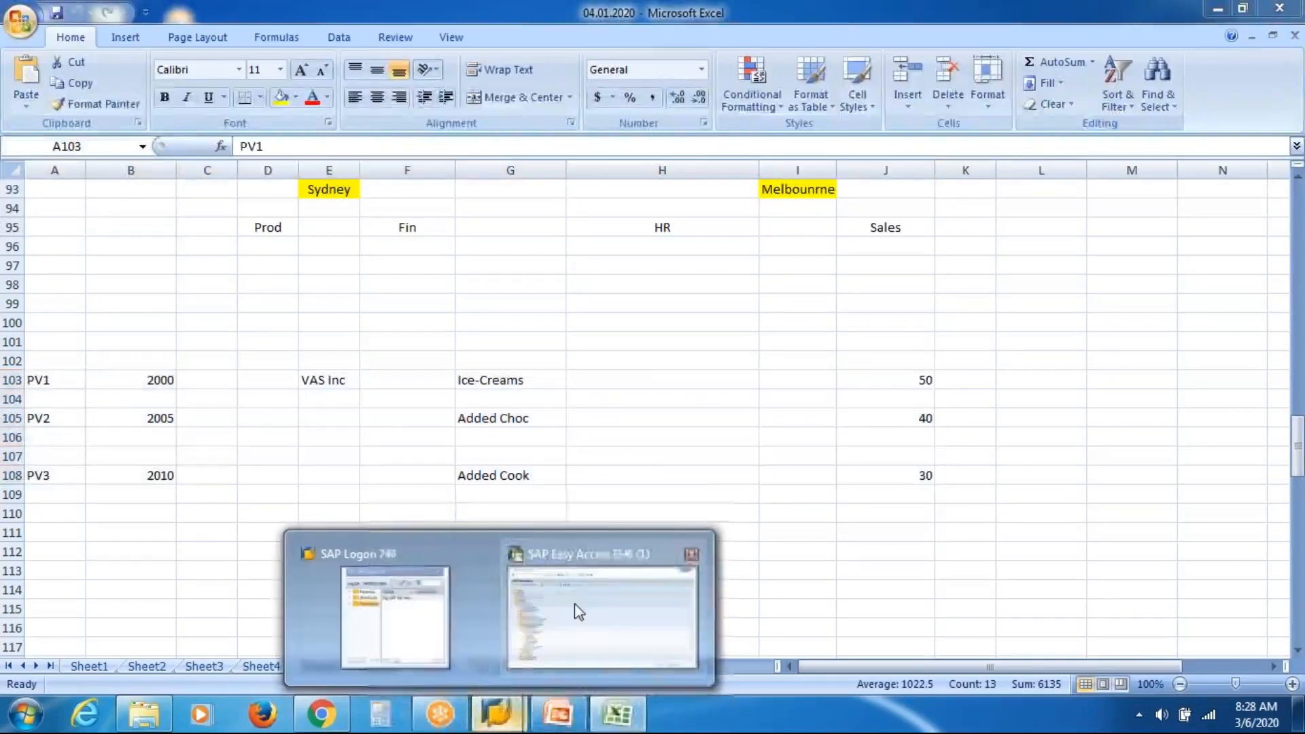
# Switch Maintain Organizational Unit to plan version VAS Inc PV.
pyautogui.click(576, 610)
pyautogui.doubleClick(181, 453)
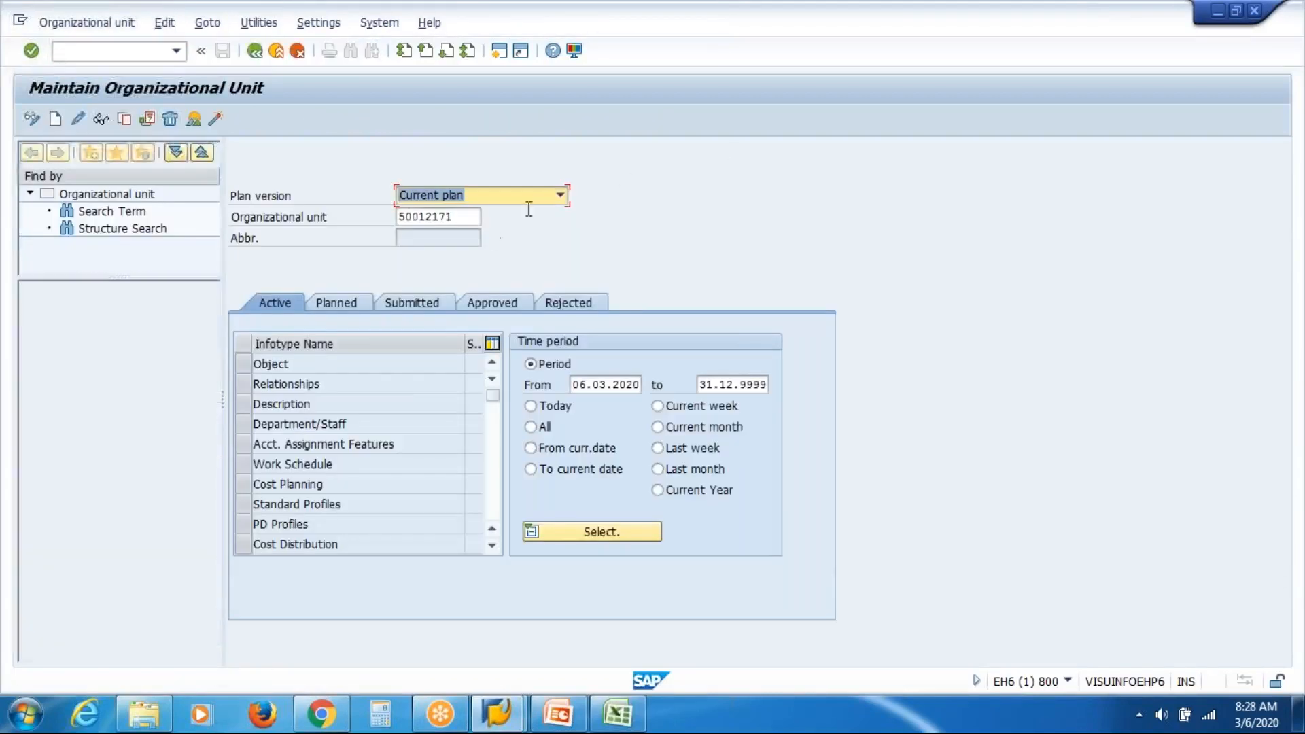
pyautogui.click(561, 199)
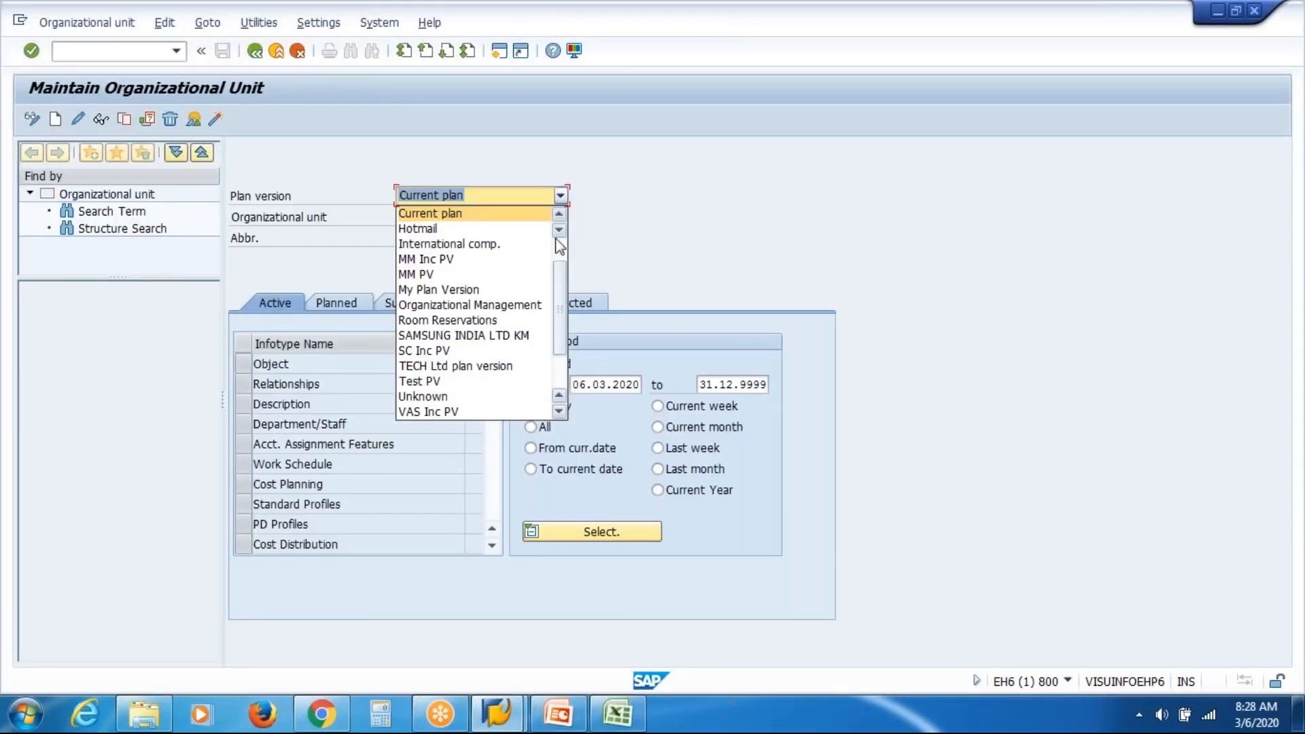
pyautogui.click(481, 416)
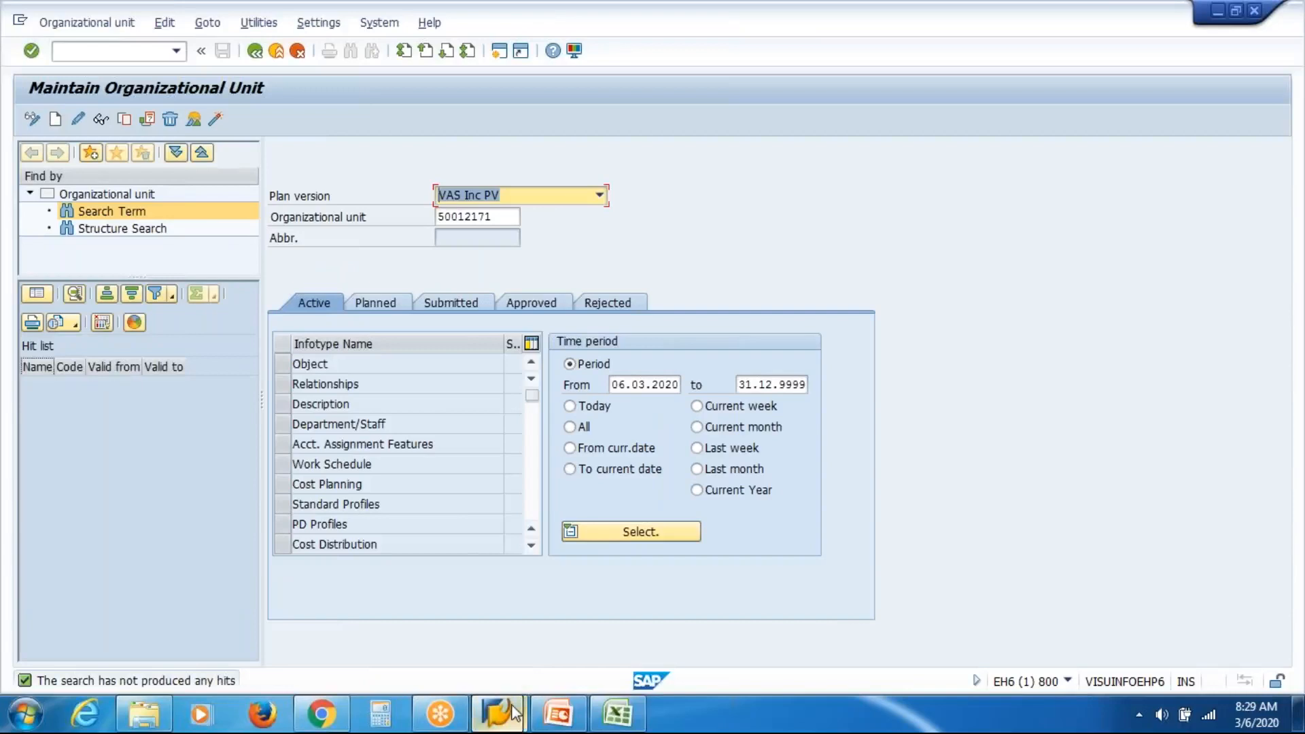
pyautogui.click(611, 625)
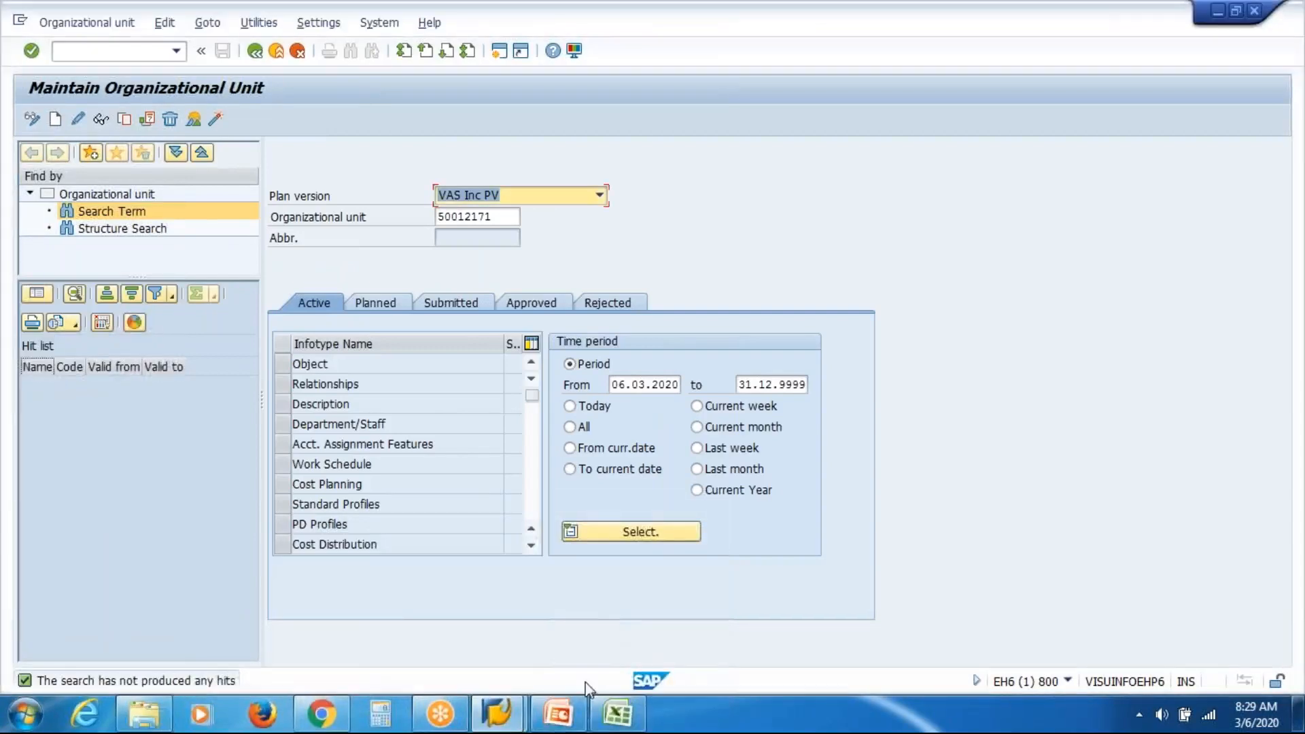
pyautogui.click(573, 719)
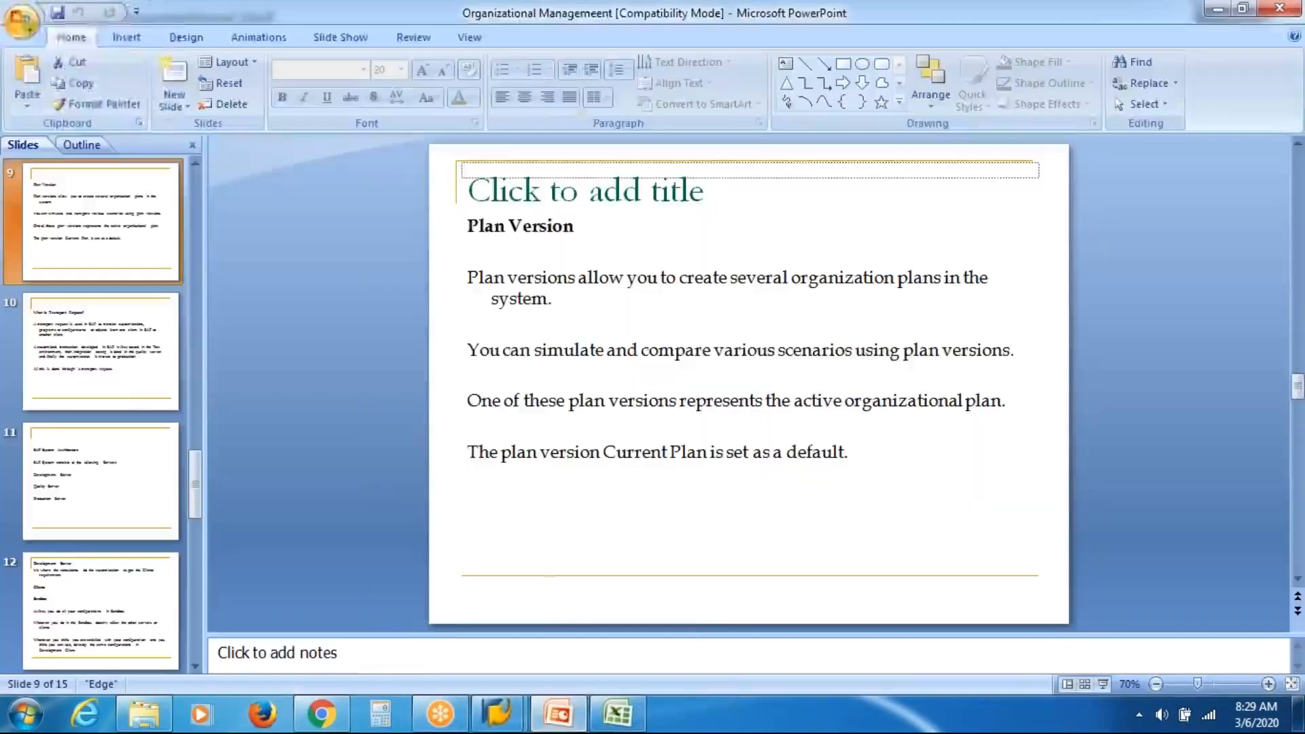
# Review the What is Transport Request? and SAP System Architecture slides.
pyautogui.click(115, 401)
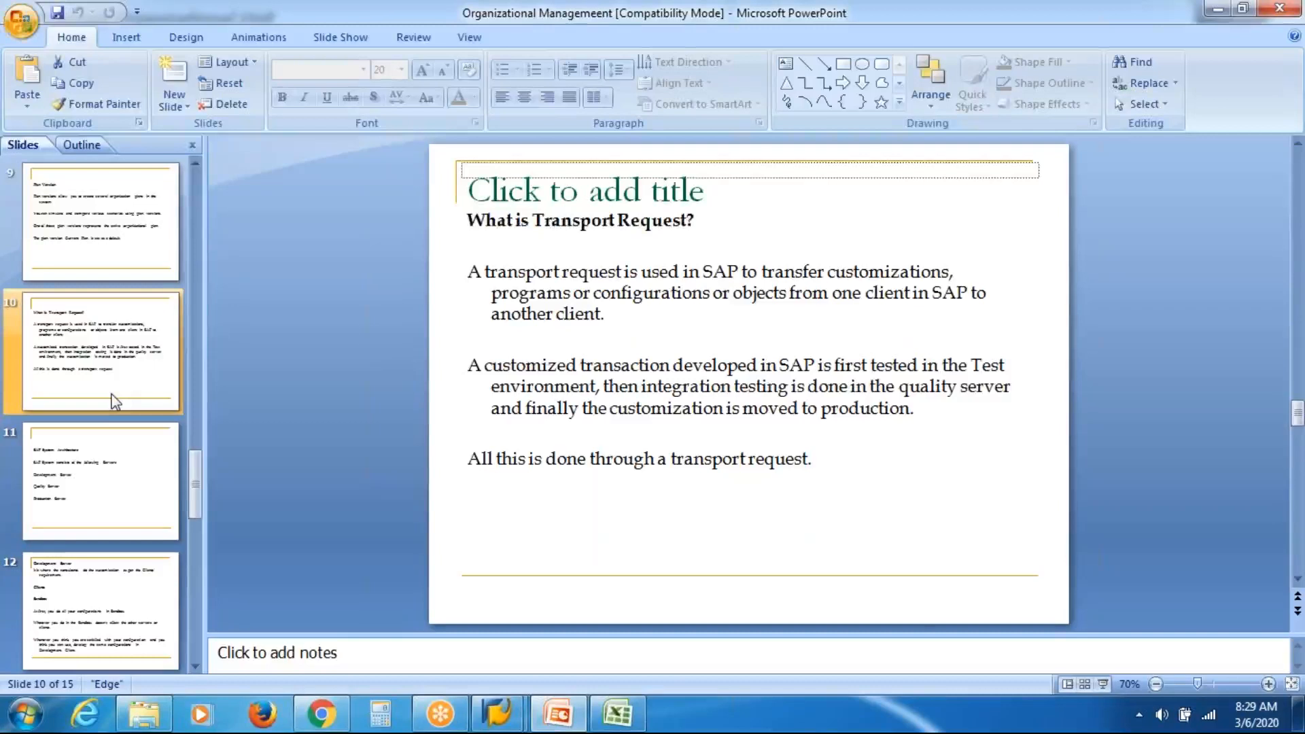
pyautogui.click(105, 463)
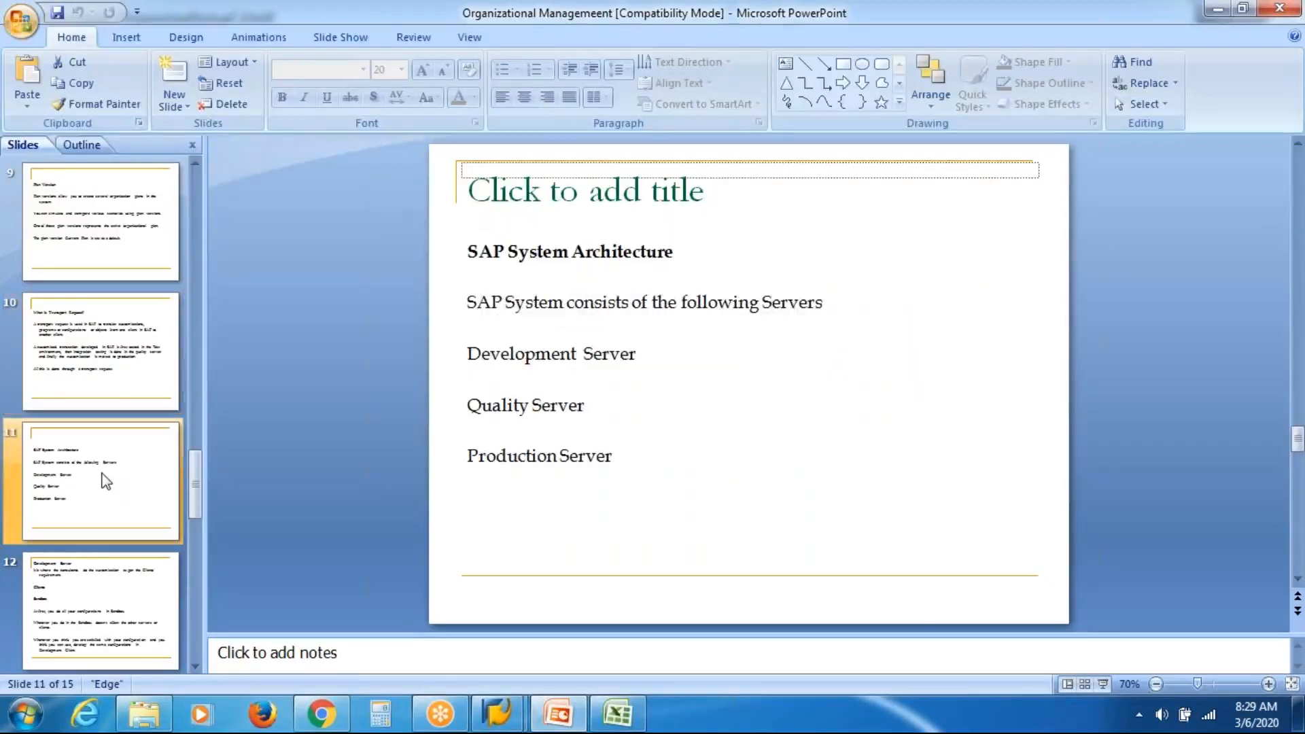
pyautogui.click(96, 373)
pyautogui.click(91, 512)
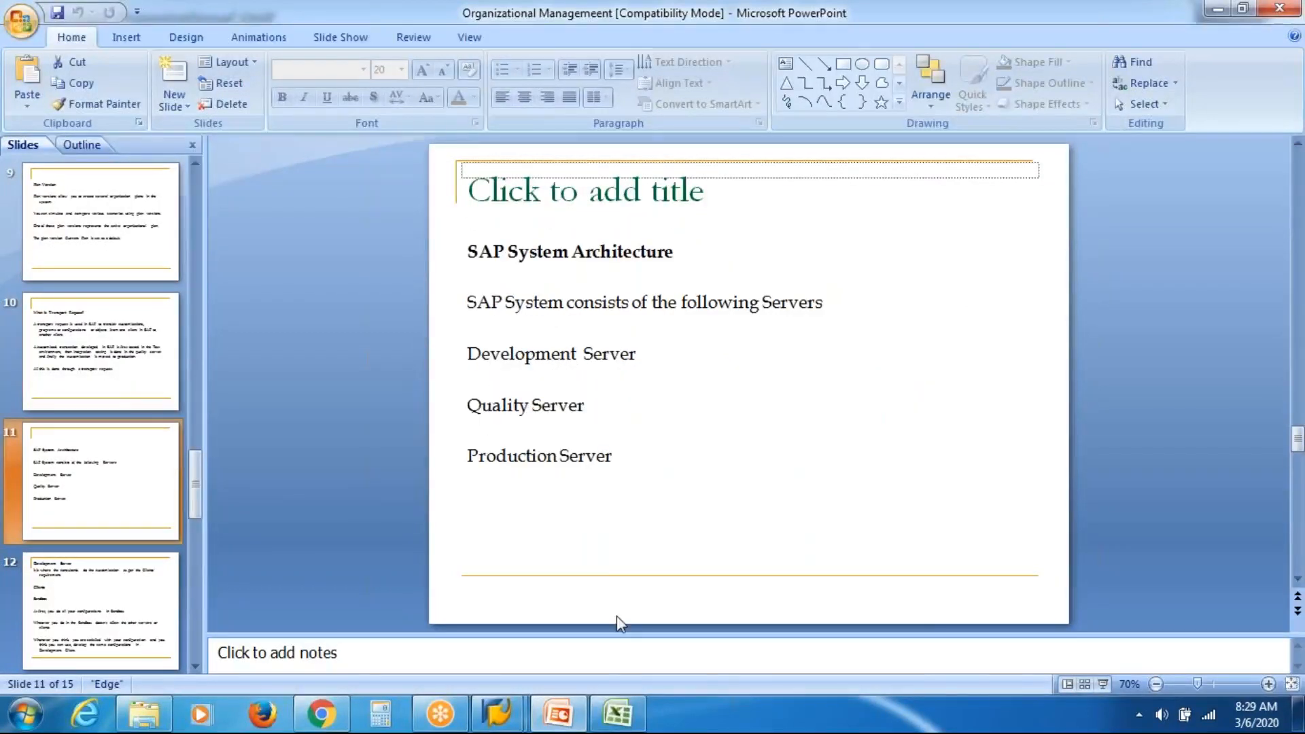
pyautogui.click(617, 713)
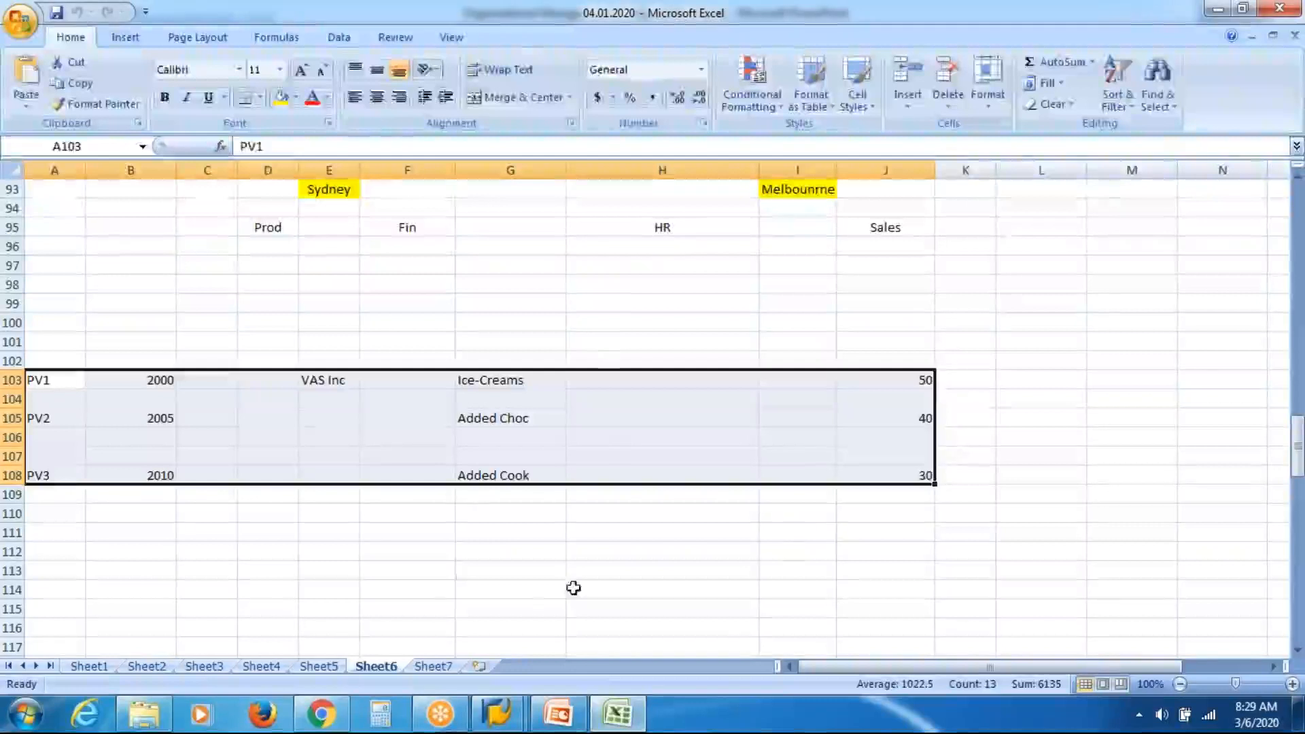
pyautogui.click(464, 577)
pyautogui.press('Up')
pyautogui.press('Down')
pyautogui.press('Down')
pyautogui.press('Down')
pyautogui.press('Down')
pyautogui.press('Down')
pyautogui.press('Down')
pyautogui.press('Down')
pyautogui.press('Down')
pyautogui.press('Down')
pyautogui.press('Down')
pyautogui.press('Down')
pyautogui.press('Down')
pyautogui.press('Down')
pyautogui.press('Down')
pyautogui.press('Down')
pyautogui.press('Down')
pyautogui.press('Down')
pyautogui.press('Down')
pyautogui.press('Down')
pyautogui.press('Down')
pyautogui.press('Down')
pyautogui.press('Down')
pyautogui.press('Down')
pyautogui.press('Down')
pyautogui.press('Down')
pyautogui.press('Down')
pyautogui.press('Down')
pyautogui.press('Down')
pyautogui.press('Down')
pyautogui.press('Down')
pyautogui.press('Down')
pyautogui.press('Down')
pyautogui.press('Down')
pyautogui.press('Down')
pyautogui.press('Down')
pyautogui.press('Down')
pyautogui.press('Down')
pyautogui.press('Down')
pyautogui.press('Down')
pyautogui.press('Down')
pyautogui.press('Down')
pyautogui.press('Down')
pyautogui.press('Down')
pyautogui.press('Down')
pyautogui.press('Down')
pyautogui.press('Down')
pyautogui.press('Down')
pyautogui.press('Down')
pyautogui.press('Down')
pyautogui.press('Down')
pyautogui.press('Down')
pyautogui.press('Down')
pyautogui.press('Down')
pyautogui.press('Down')
pyautogui.press('Down')
pyautogui.press('Down')
pyautogui.press('Down')
pyautogui.press('Down')
pyautogui.press('Down')
pyautogui.press('Down')
pyautogui.press('Down')
pyautogui.press('Down')
pyautogui.press('Down')
pyautogui.press('Down')
pyautogui.press('Down')
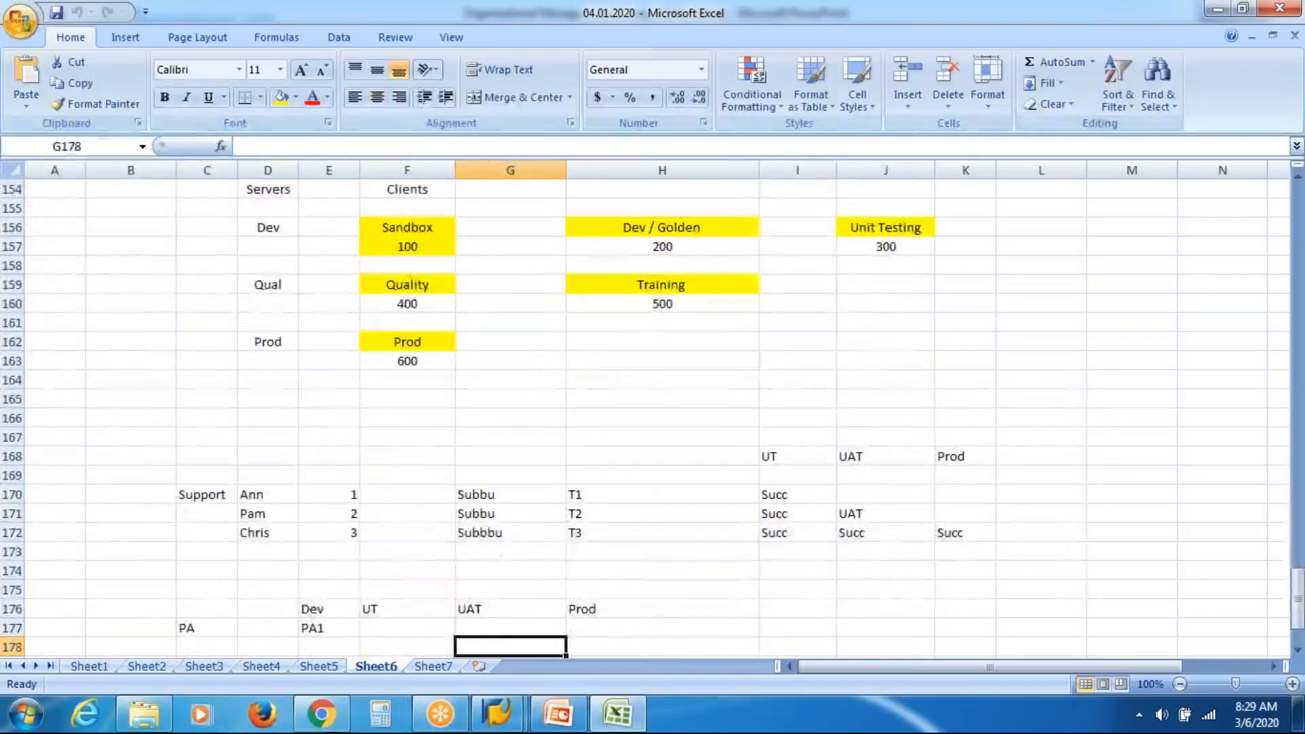
pyautogui.press('Down')
pyautogui.press('Down')
pyautogui.press('Down')
pyautogui.press('Down')
pyautogui.press('Down')
pyautogui.press('Down')
pyautogui.press('Down')
pyautogui.press('Down')
pyautogui.press('Down')
pyautogui.press('Down')
pyautogui.press('Down')
pyautogui.press('Down')
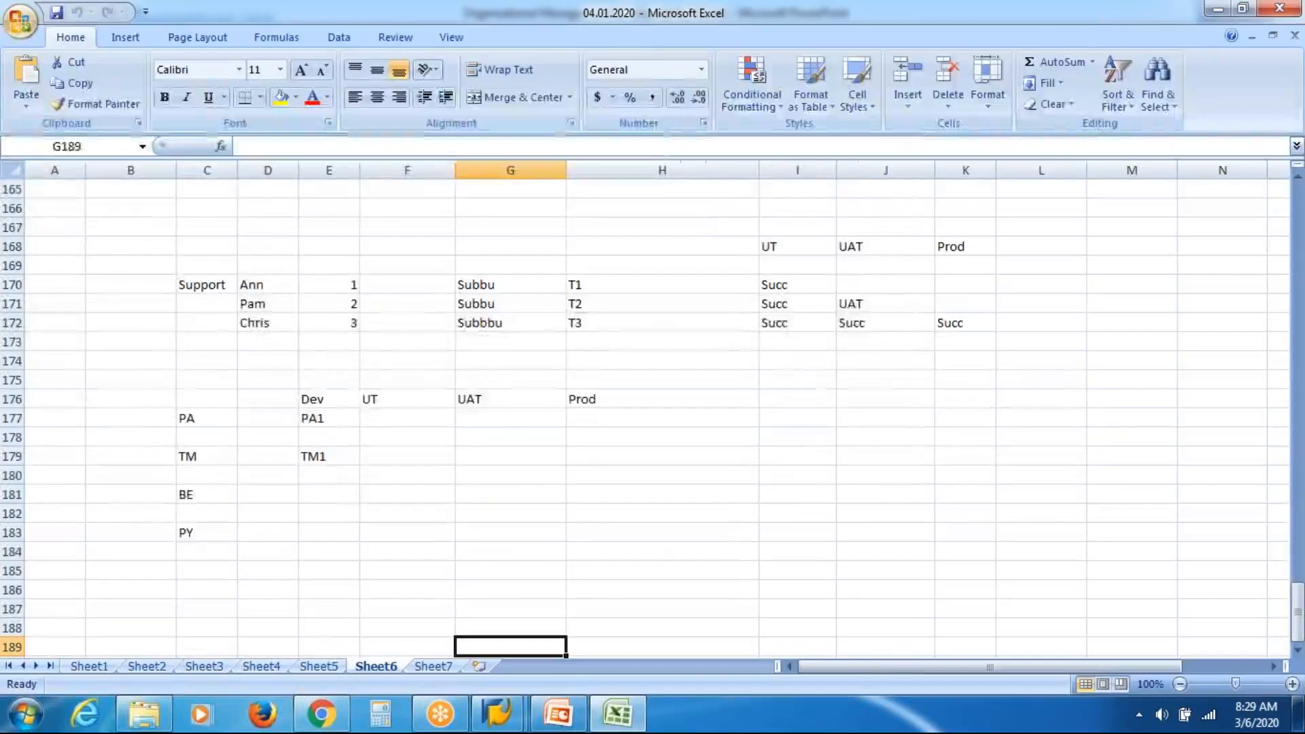
pyautogui.press('Down')
pyautogui.press('Down')
pyautogui.press('Down')
pyautogui.press('Down')
pyautogui.press('Down')
pyautogui.press('Down')
pyautogui.press('Down')
pyautogui.press('Down')
pyautogui.press('Down')
pyautogui.press('Down')
pyautogui.press('Down')
pyautogui.press('Down')
pyautogui.press('Down')
pyautogui.press('Down')
pyautogui.press('Down')
pyautogui.press('Down')
pyautogui.press('Down')
pyautogui.press('Down')
pyautogui.press('Down')
pyautogui.press('Down')
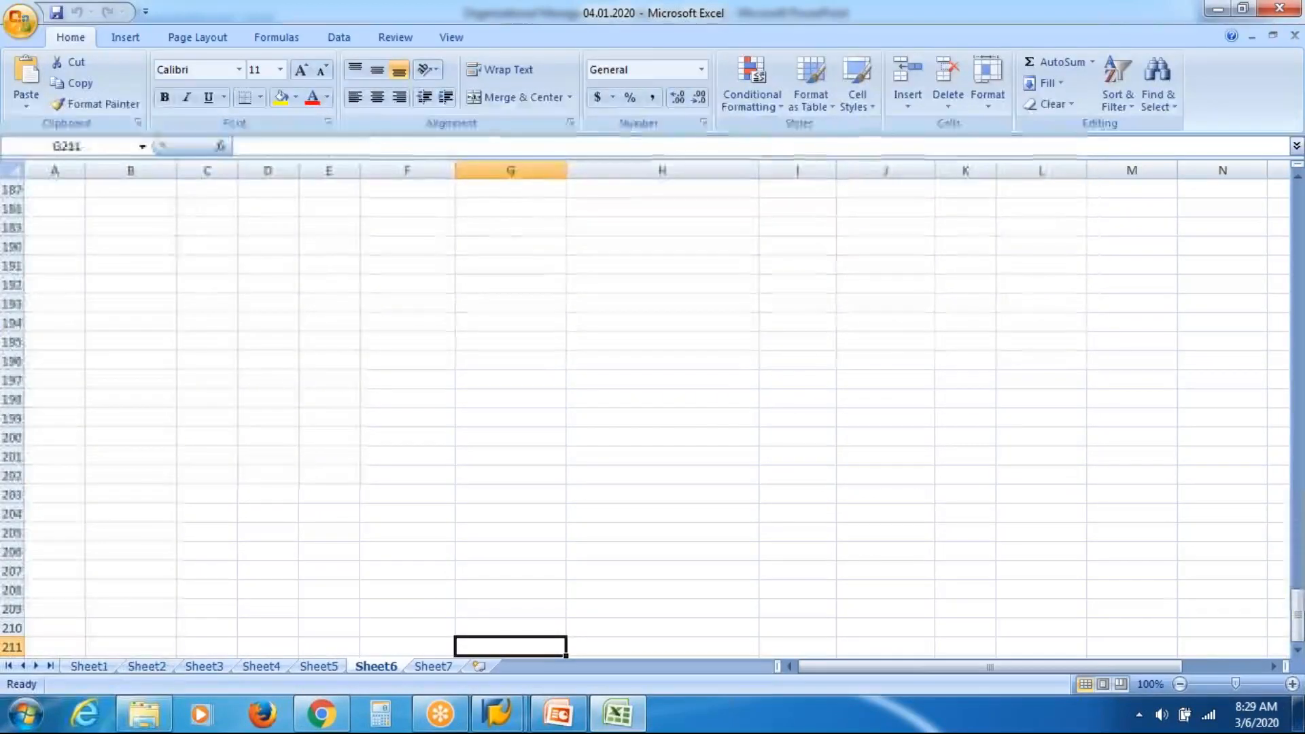
pyautogui.click(88, 267)
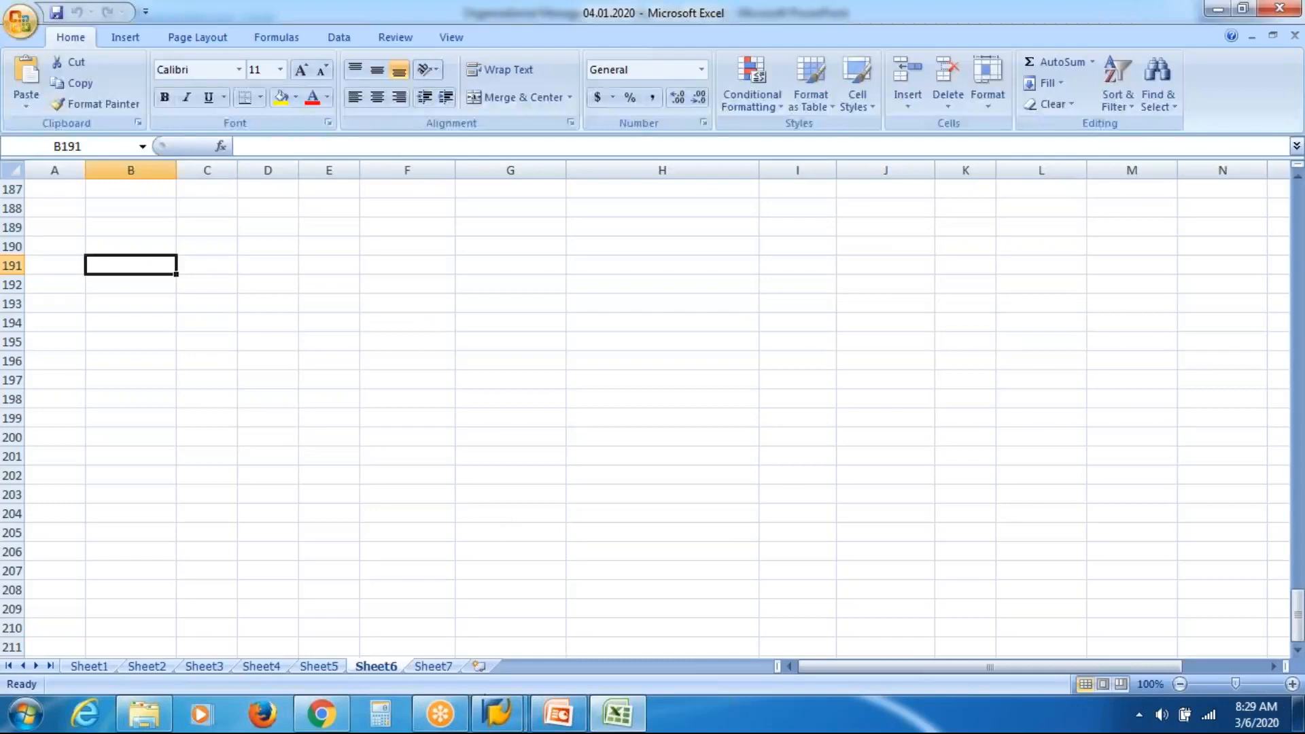
pyautogui.click(493, 715)
# Return to SAP and open a second session running transaction SPRO.
pyautogui.click(617, 605)
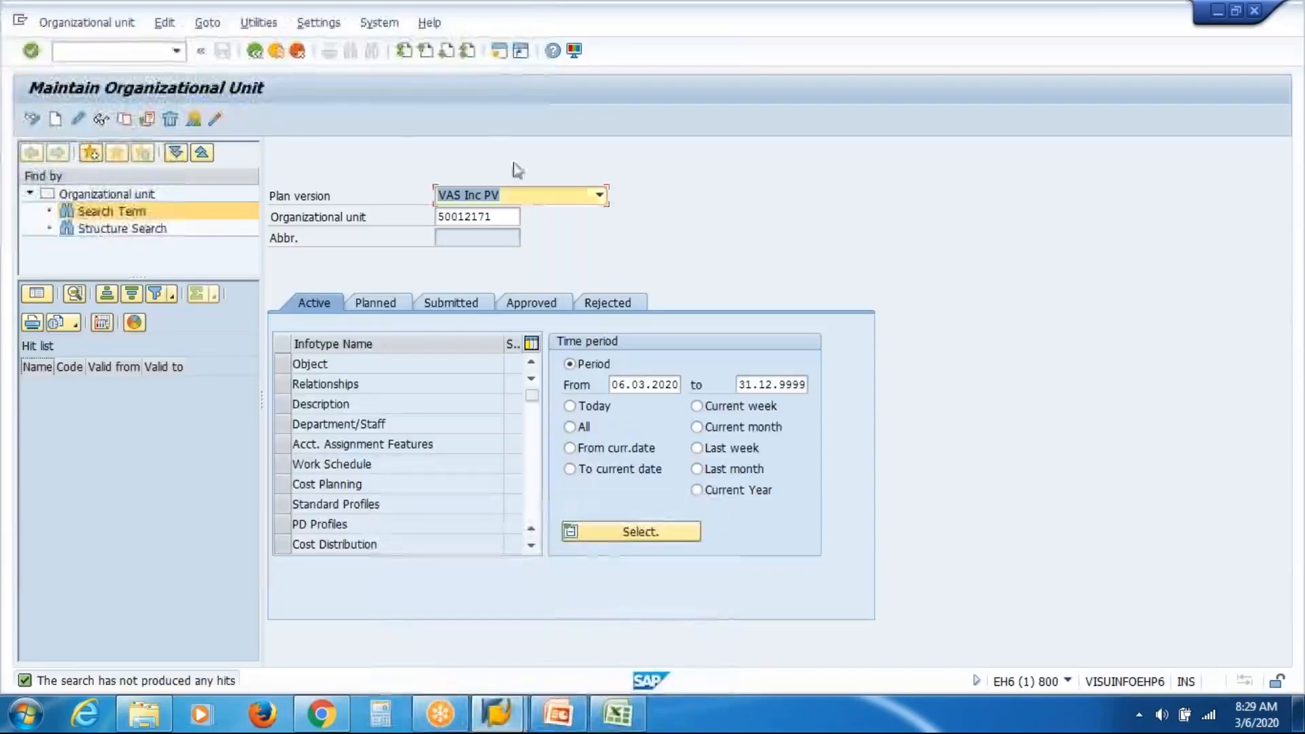
pyautogui.click(495, 55)
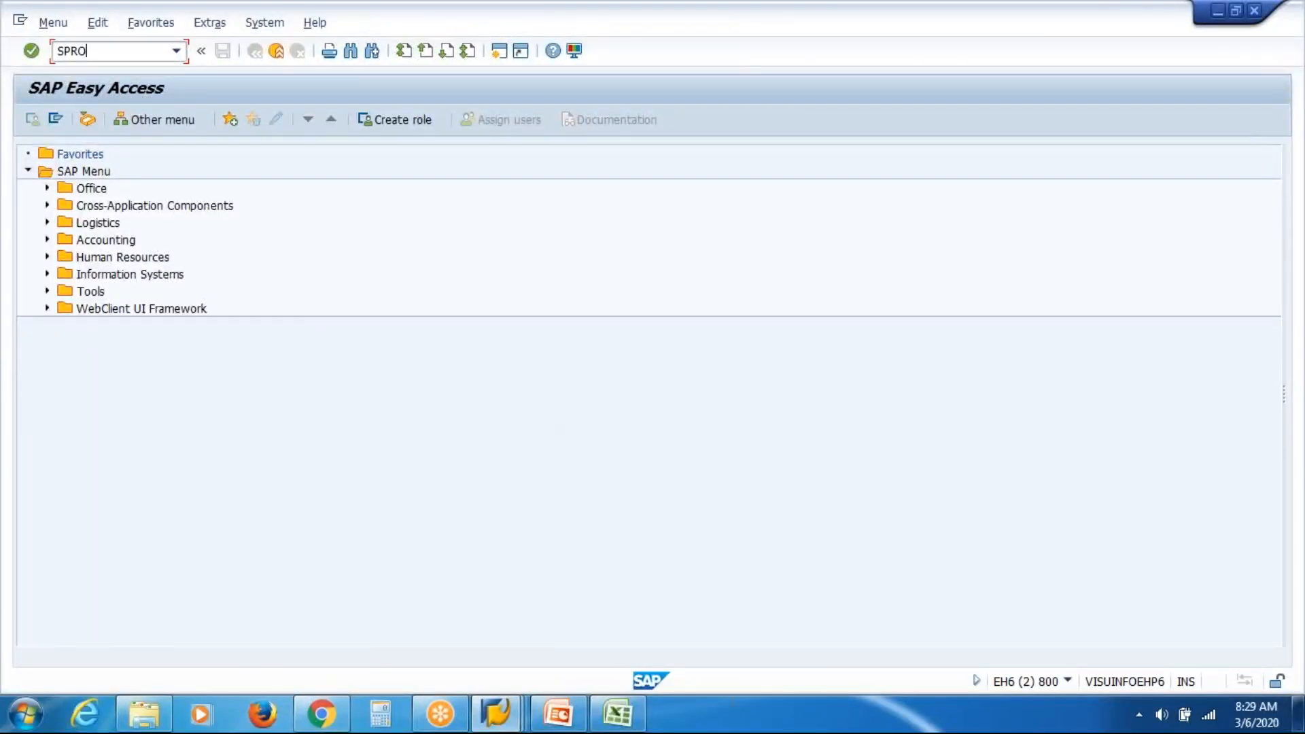
pyautogui.press('Return')
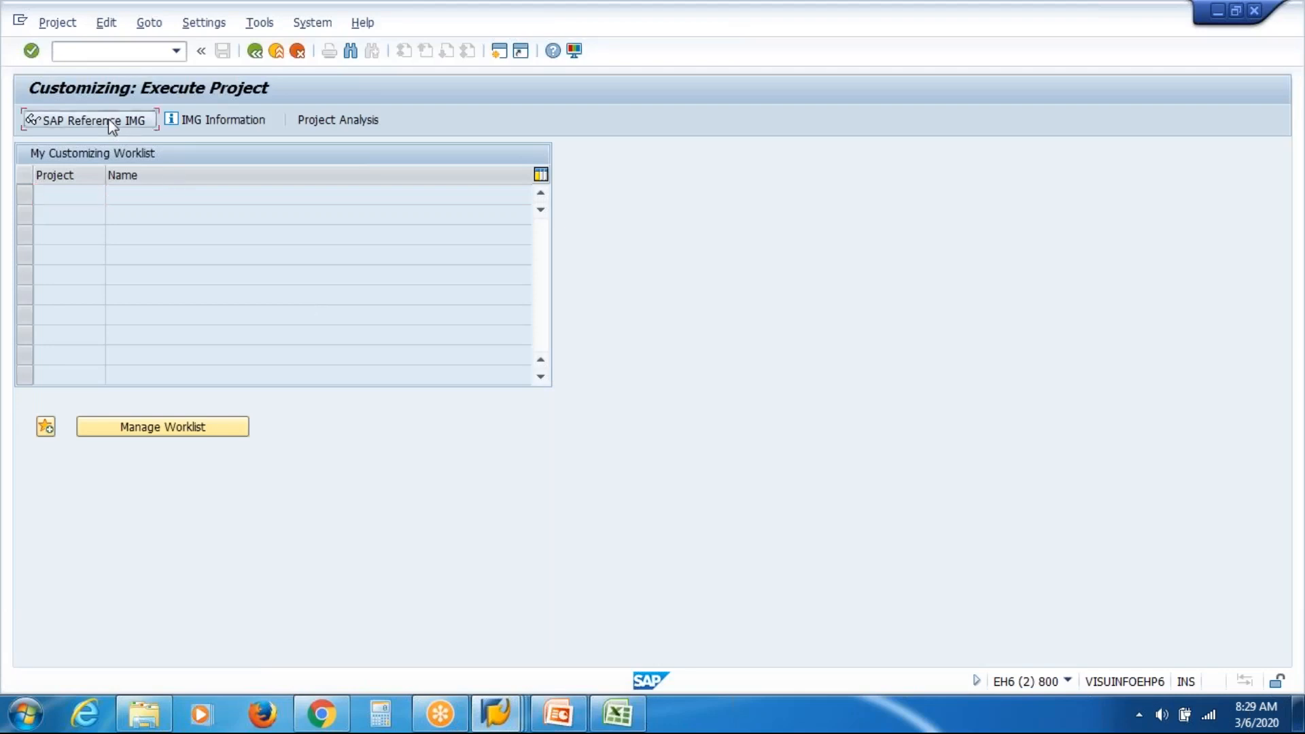
# In the SAP Reference IMG, expand Personnel Management down to Plan Version Maintenance activities.
pyautogui.press('F5')
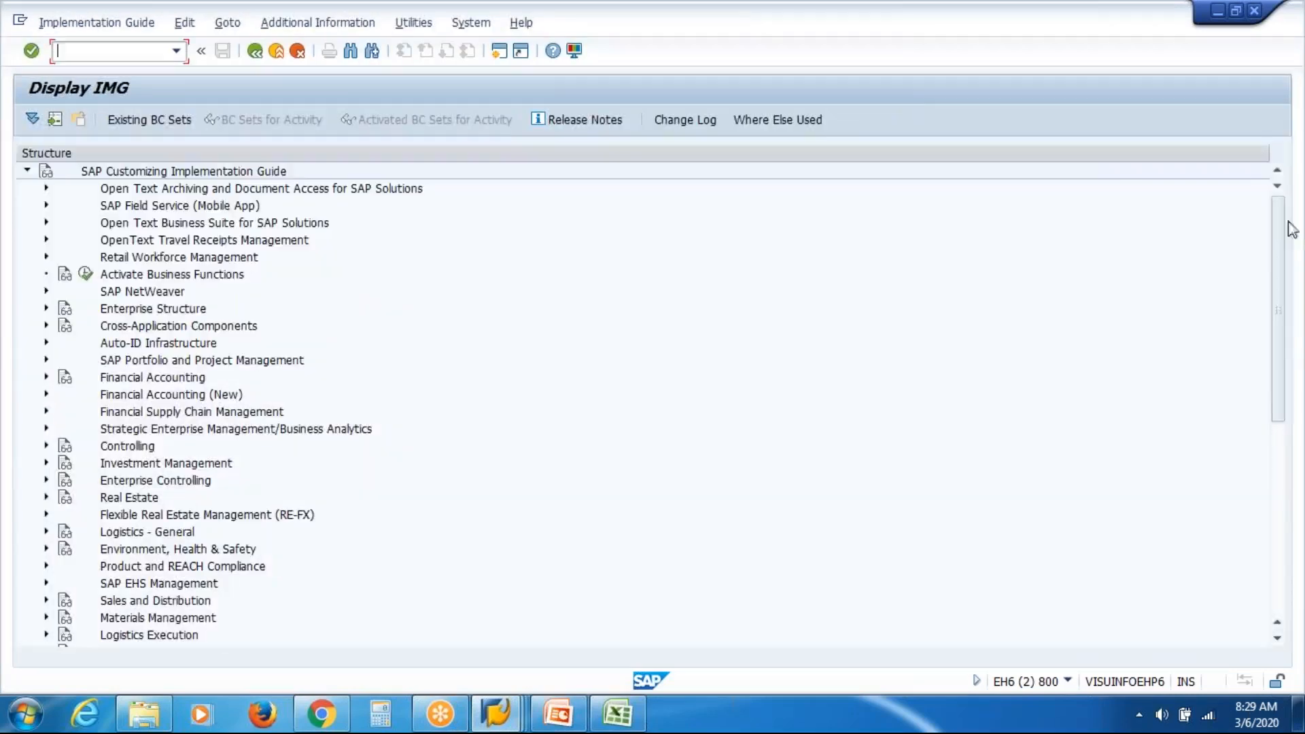
pyautogui.moveTo(1285, 234); pyautogui.dragTo(1282, 421)
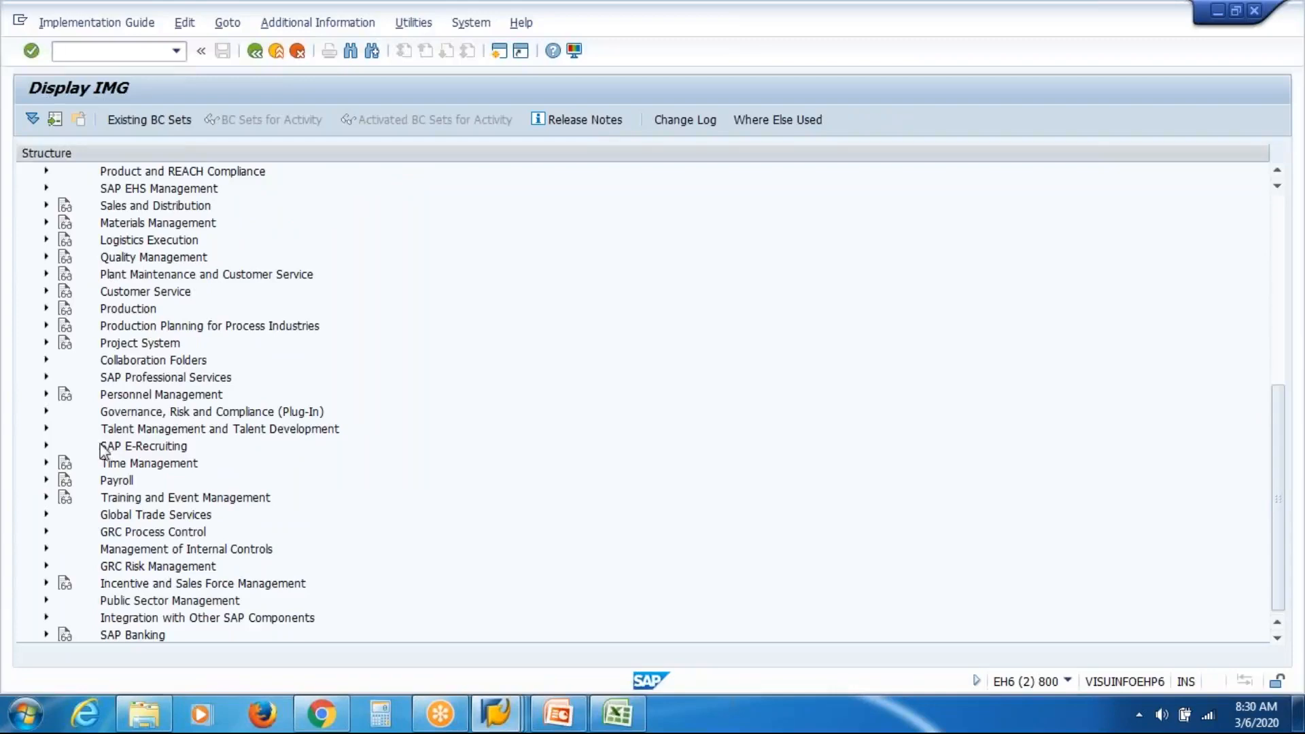
pyautogui.click(46, 395)
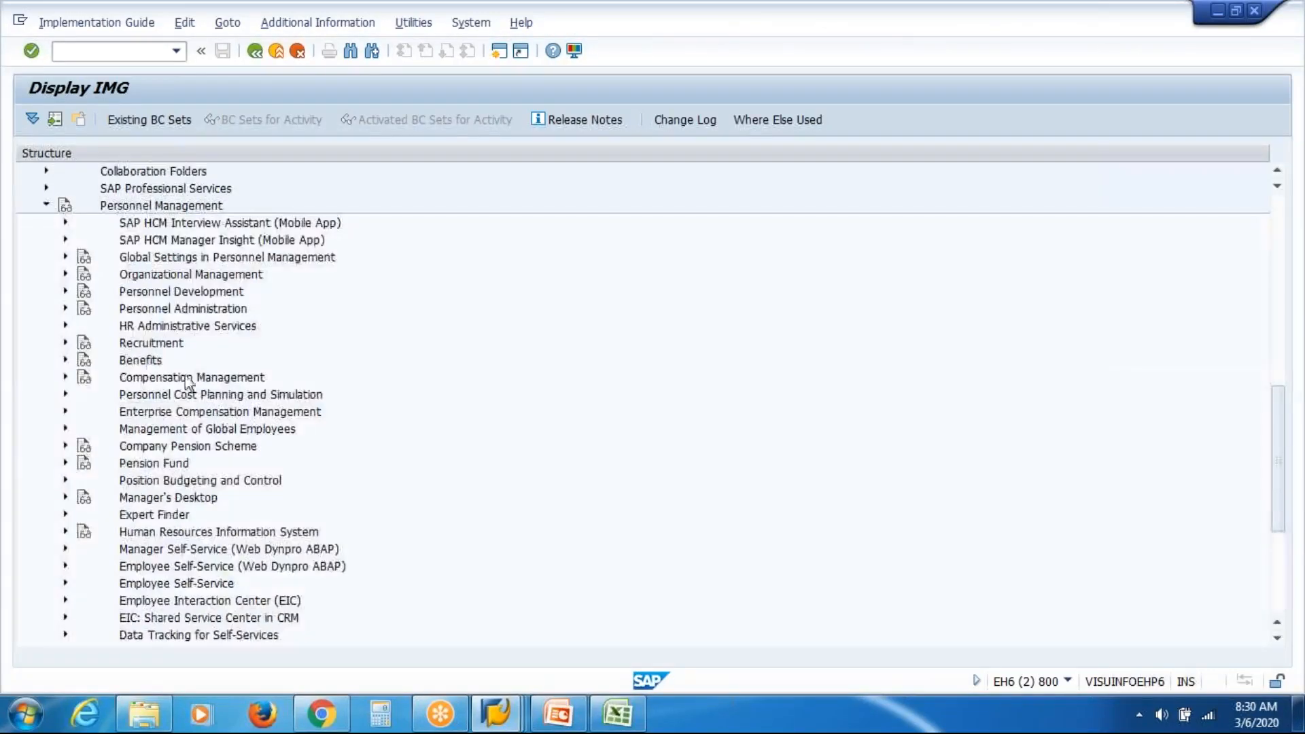
pyautogui.click(66, 309)
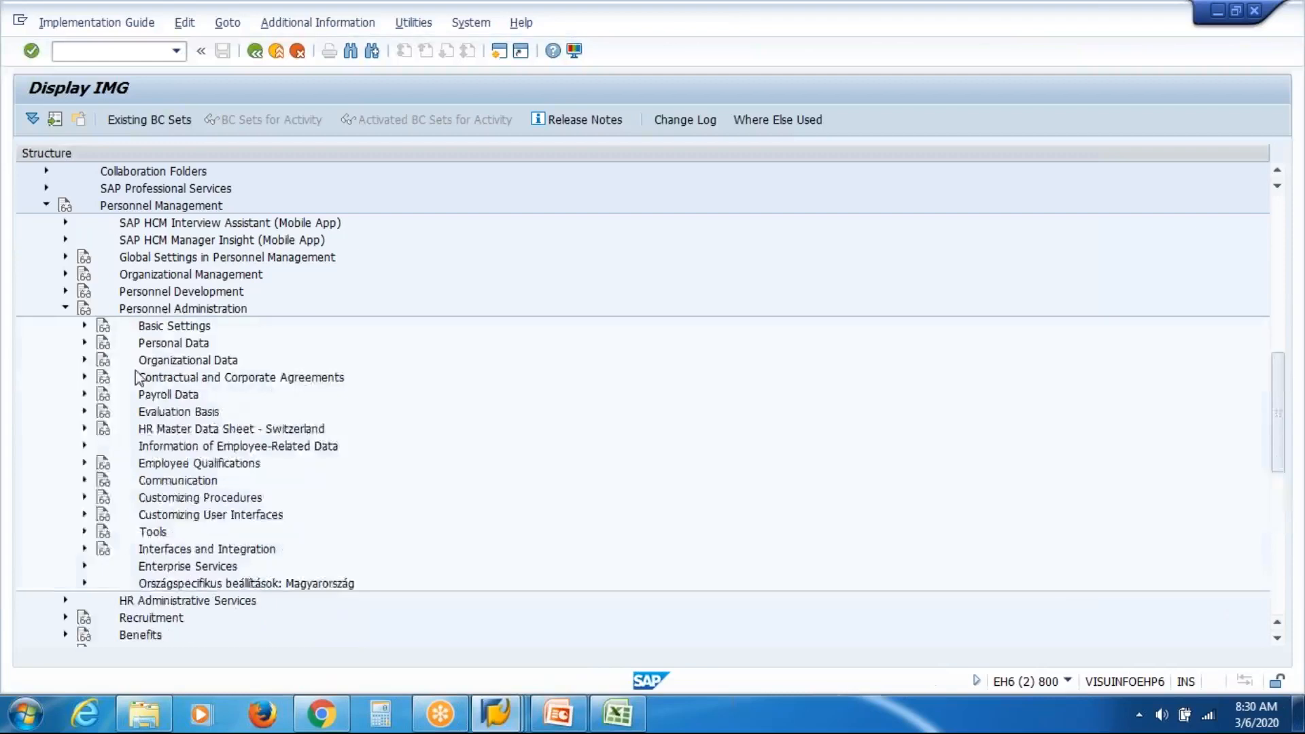
pyautogui.click(84, 326)
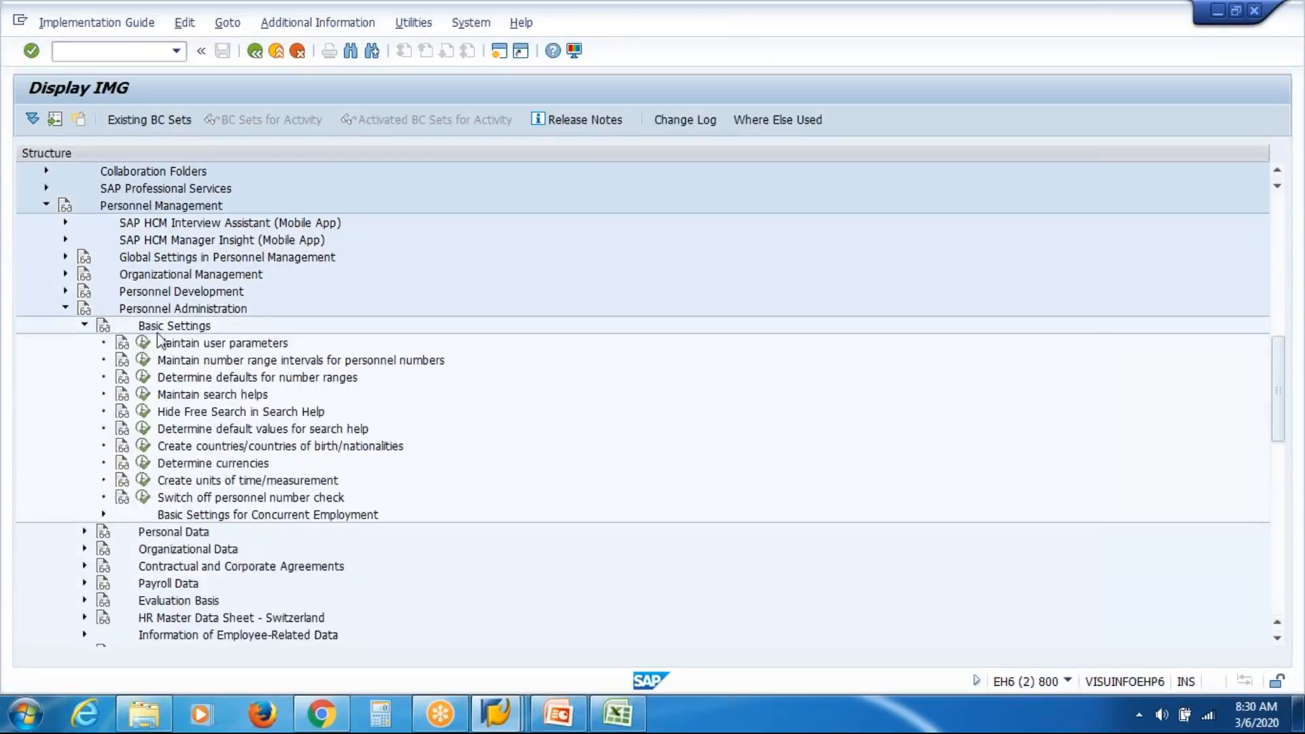
pyautogui.click(65, 258)
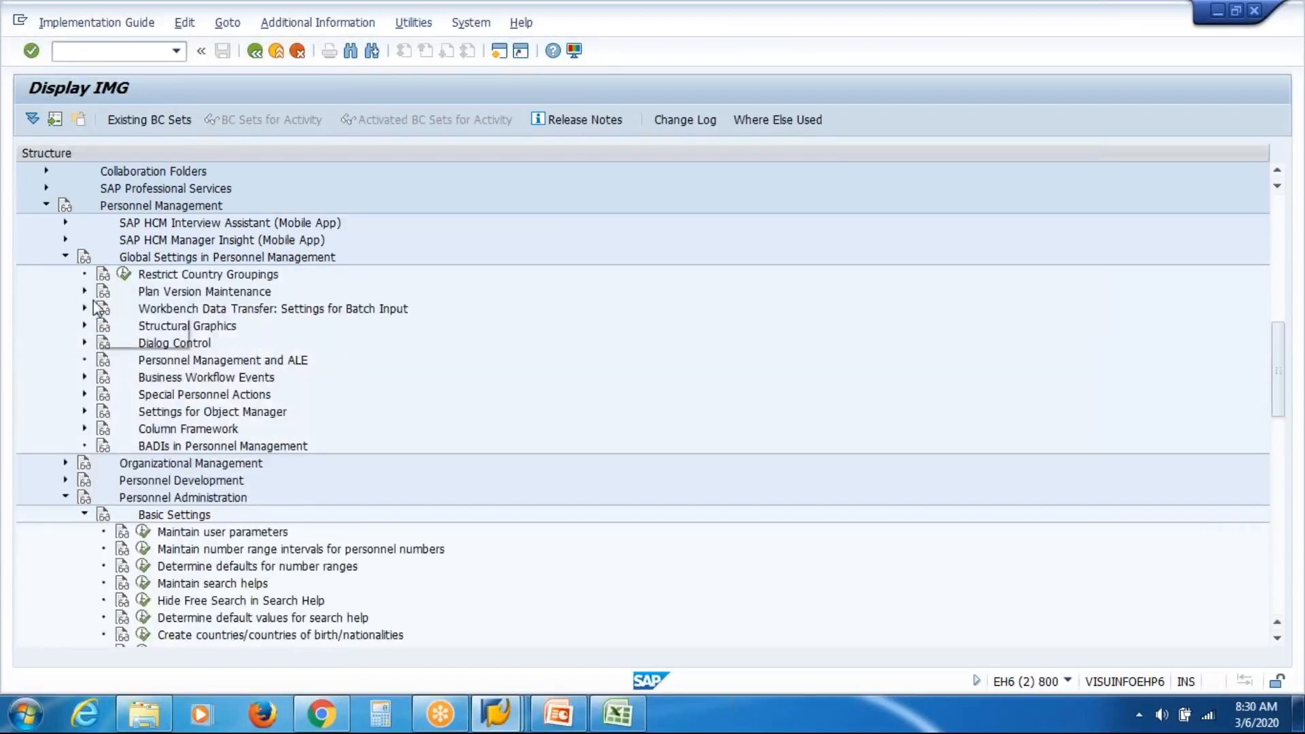
pyautogui.click(84, 292)
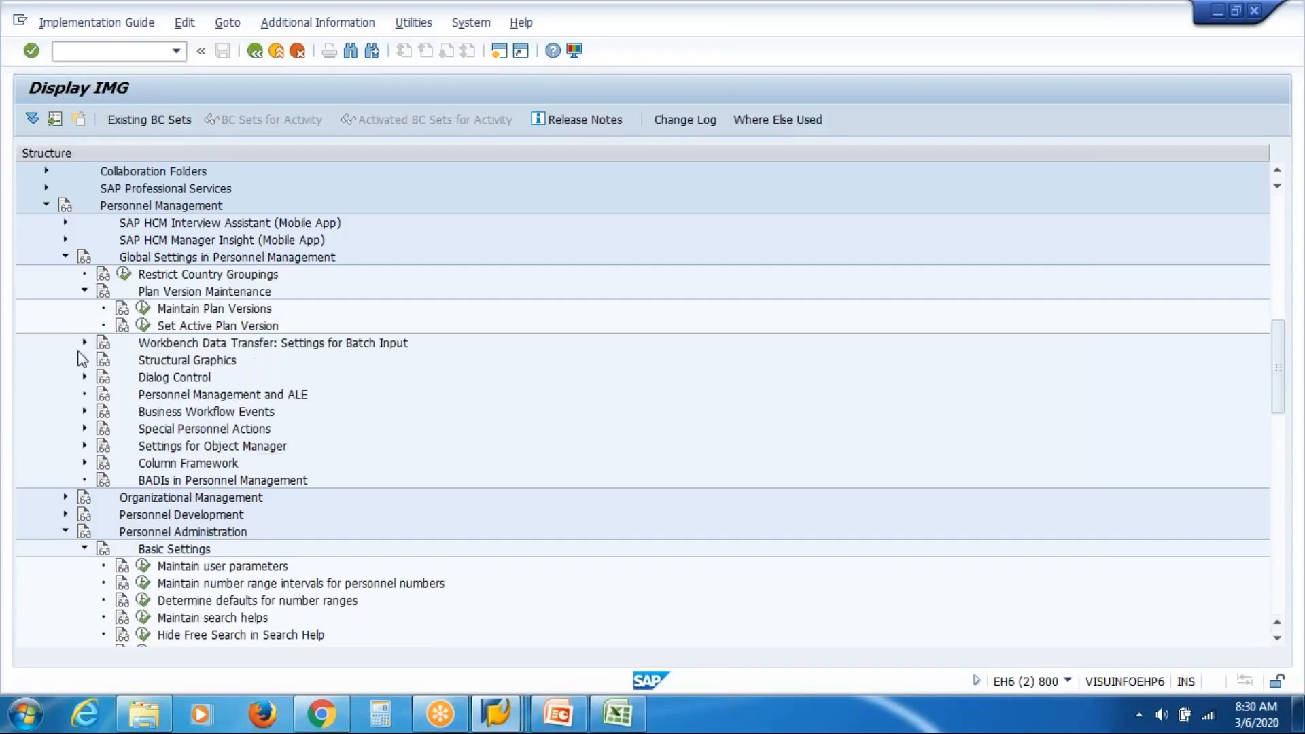
pyautogui.click(200, 314)
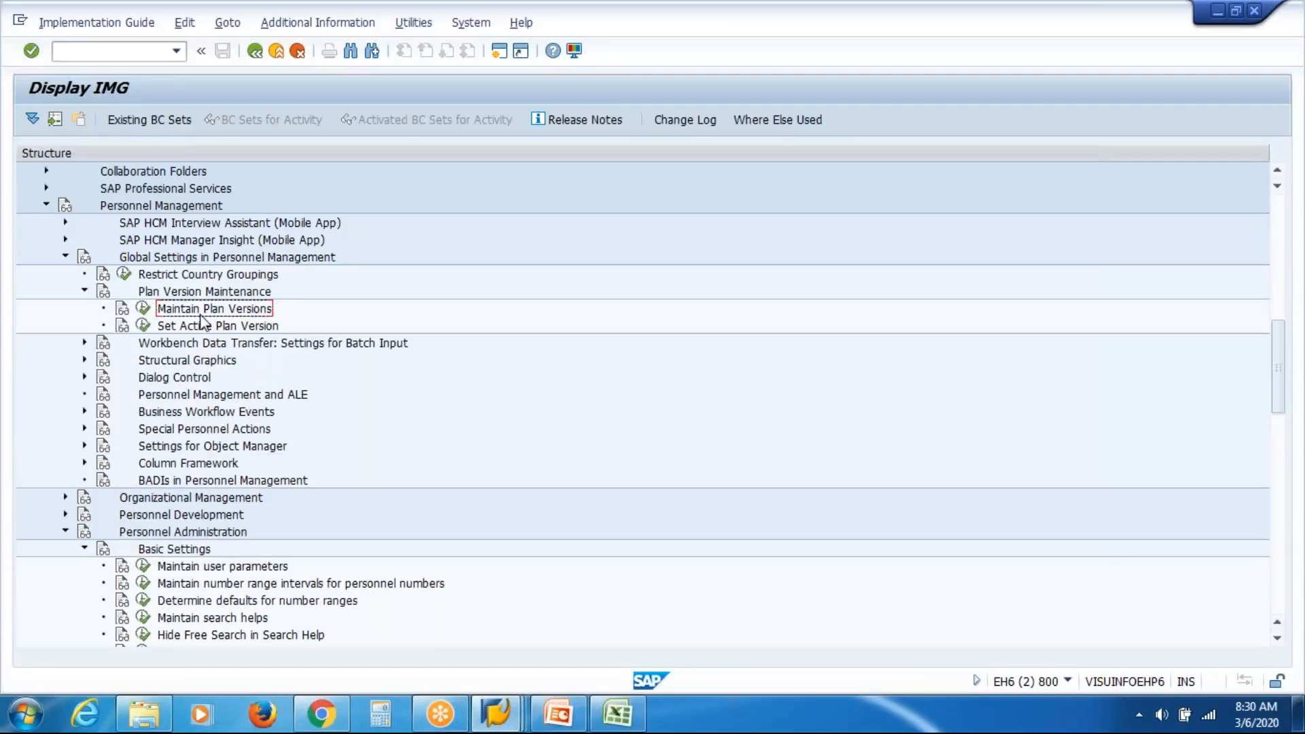
pyautogui.click(202, 328)
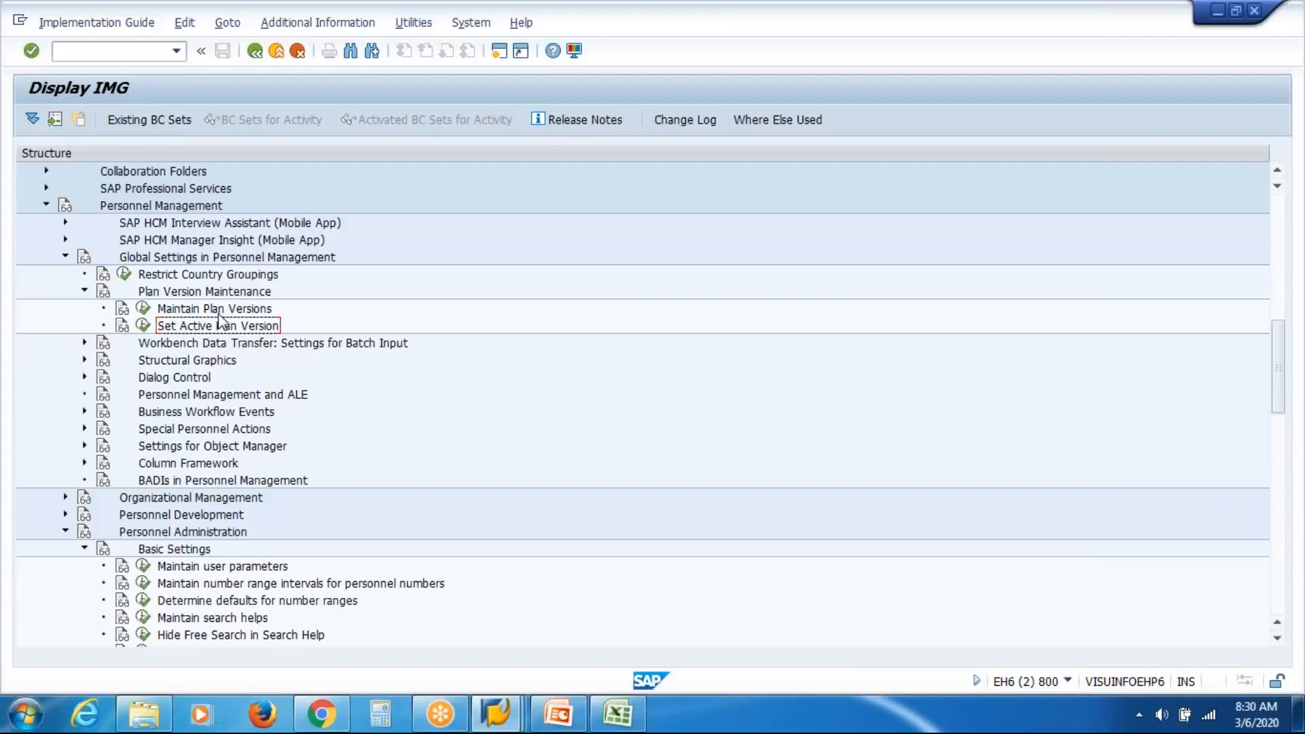
# Add plan version YY named 'YY Plan Ver' in Maintain Plan Versions and save it.
pyautogui.click(143, 308)
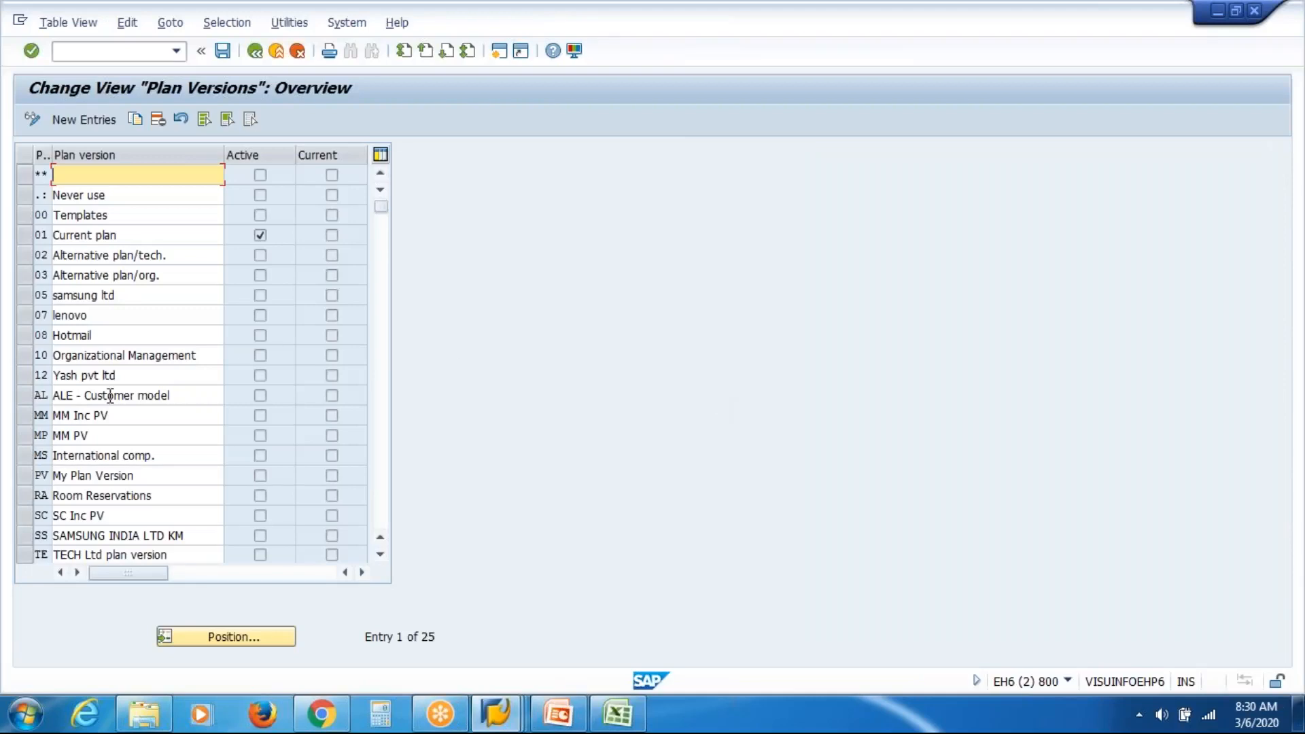
pyautogui.click(96, 123)
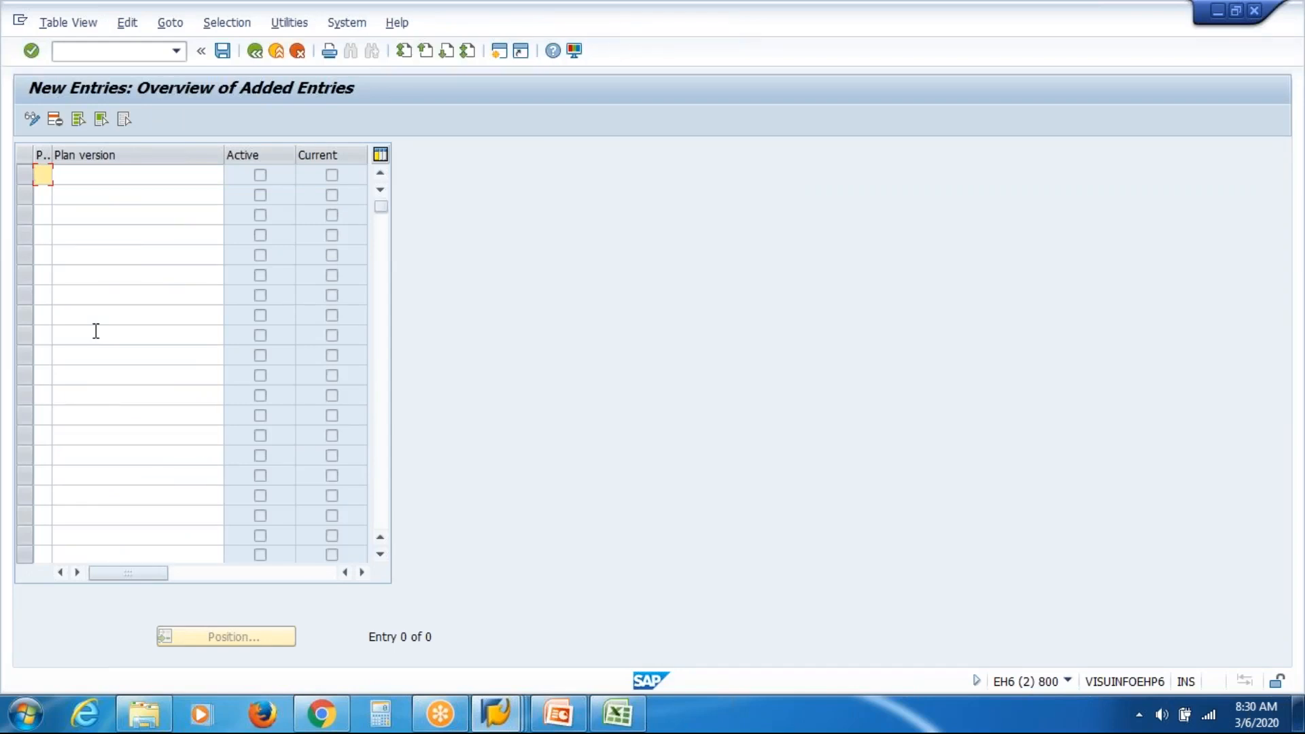
pyautogui.write('yy')
pyautogui.press('BackSpace')
pyautogui.press('BackSpace')
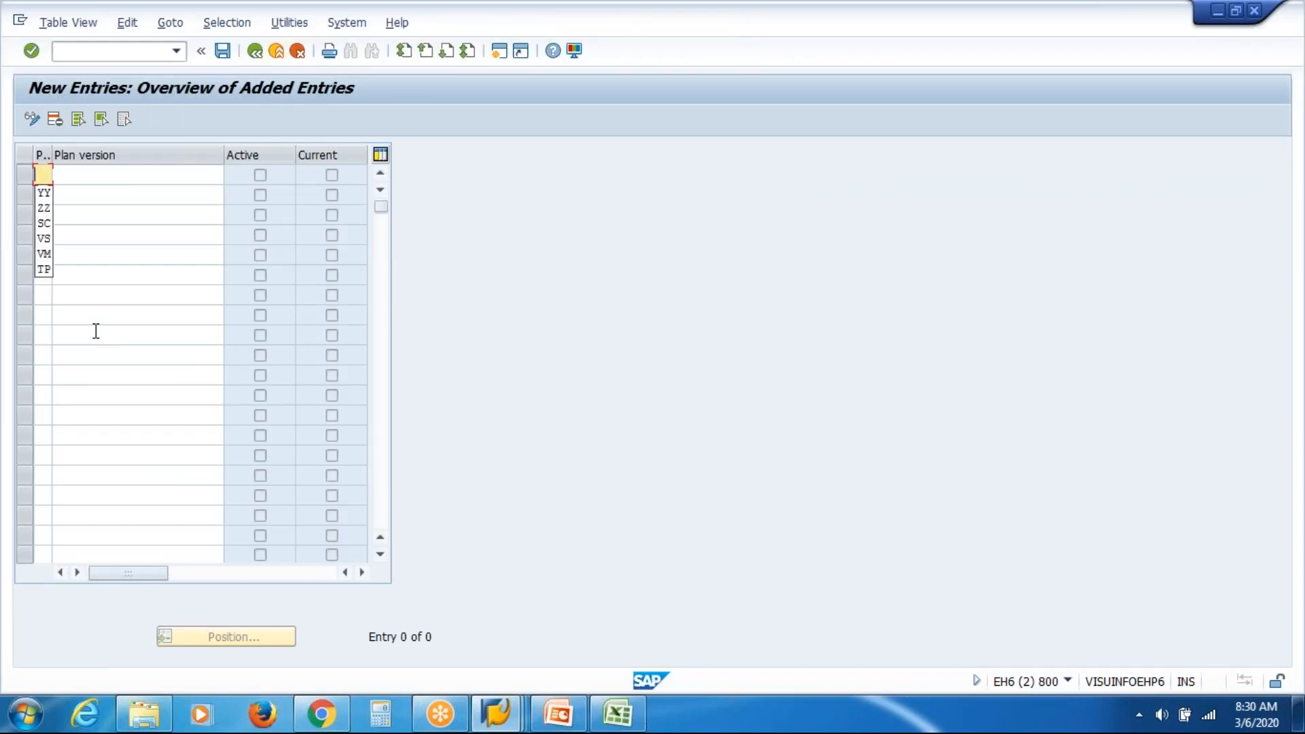
pyautogui.write('yy')
pyautogui.press('Tab')
pyautogui.press('Down')
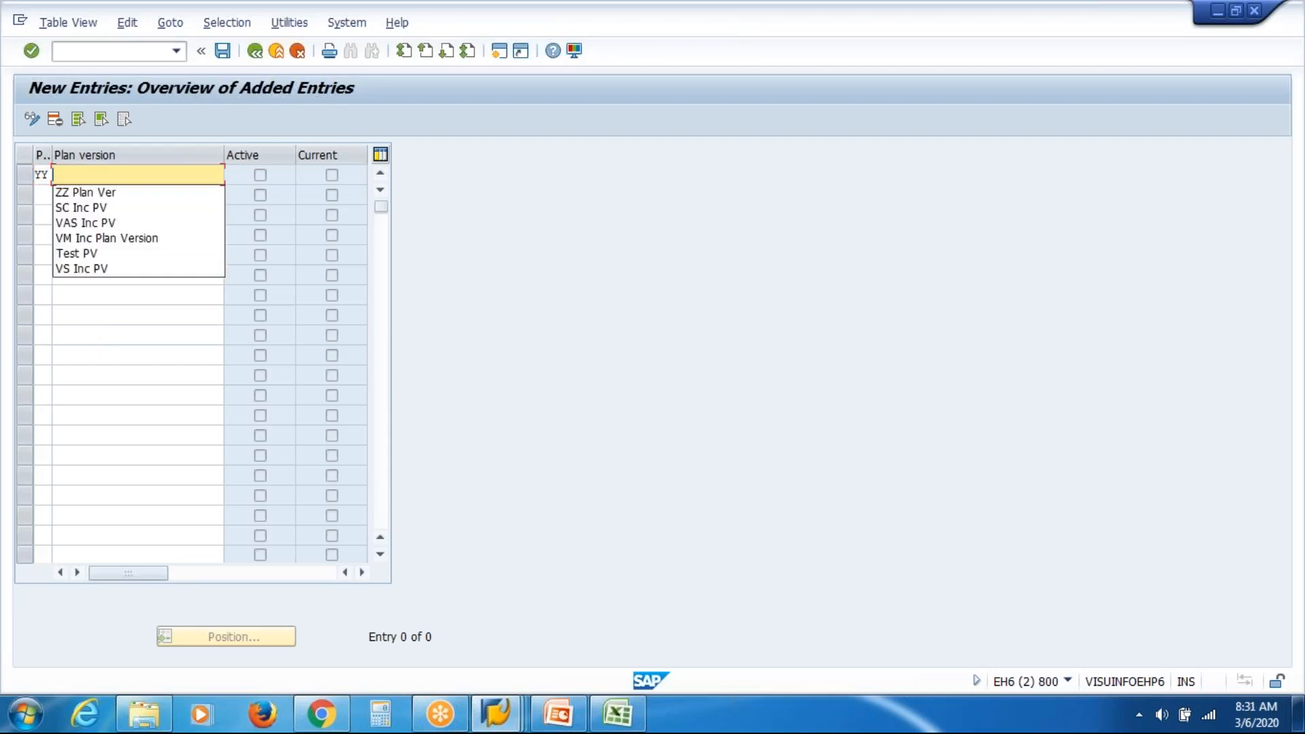
pyautogui.press('Down')
pyautogui.press('Return')
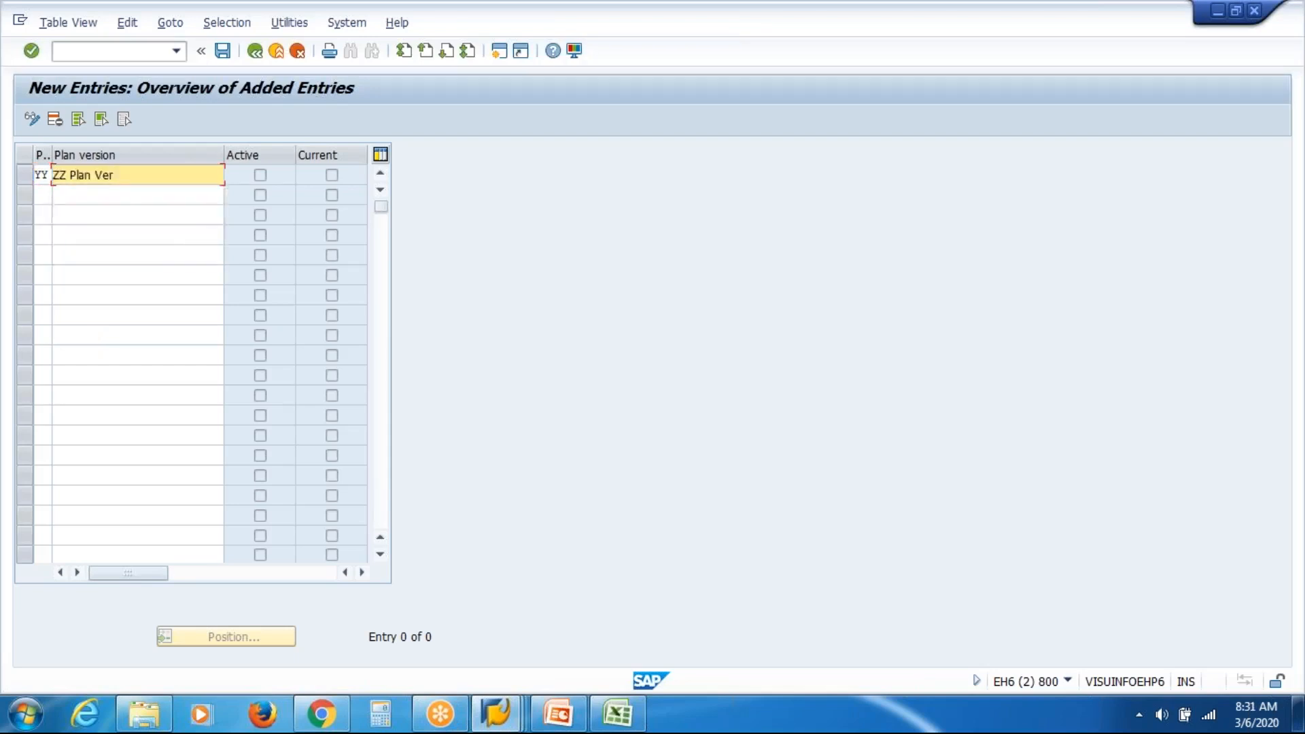
pyautogui.press('Delete')
pyautogui.press('Delete')
pyautogui.write('YY')
pyautogui.hotkey('ctrl', 's')
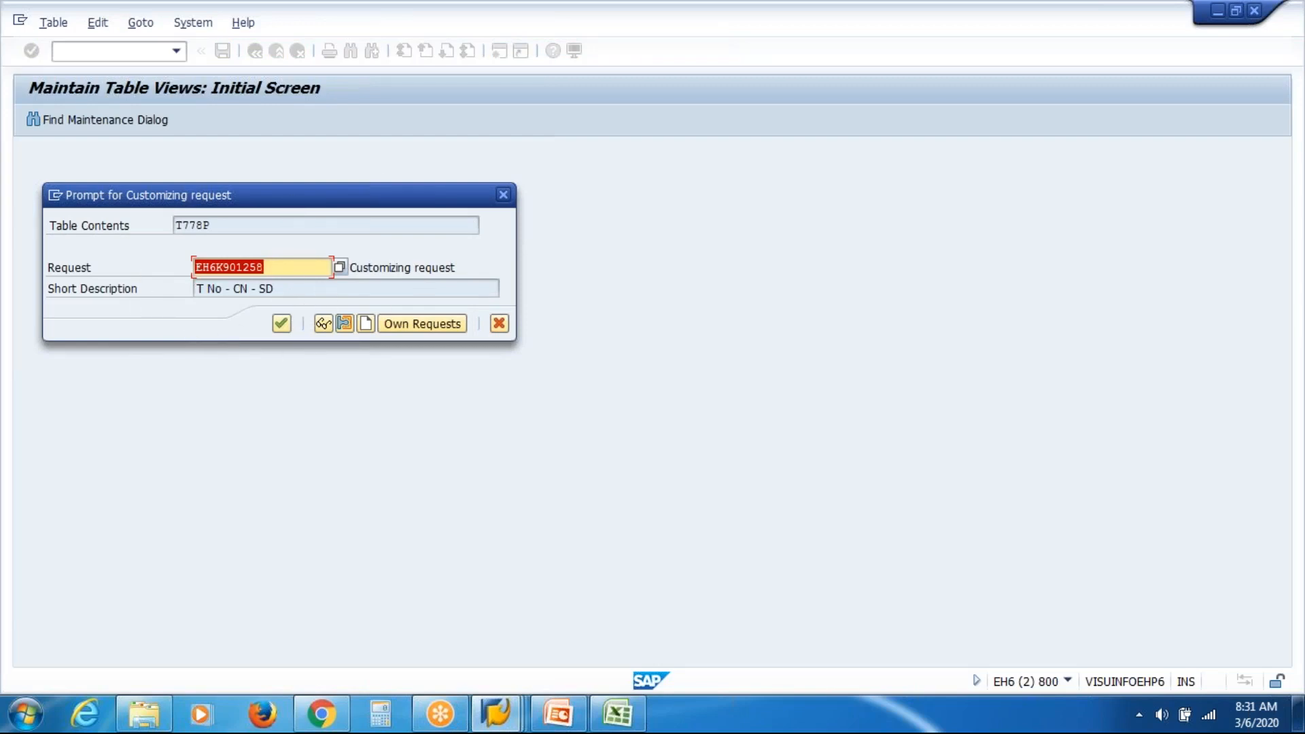
# Select customizing request EH6K901258 in the prompt, then bring the PowerPoint notes forward.
pyautogui.click(302, 268)
pyautogui.hotkey('shift', 'Left')
pyautogui.hotkey('shift', 'Left')
pyautogui.hotkey('shift', 'Left')
pyautogui.hotkey('shift', 'Left')
pyautogui.hotkey('shift', 'Left')
pyautogui.hotkey('shift', 'Left')
pyautogui.hotkey('shift', 'Left')
pyautogui.hotkey('shift', 'Left')
pyautogui.hotkey('shift', 'Left')
pyautogui.hotkey('shift', 'Left')
pyautogui.click(432, 267)
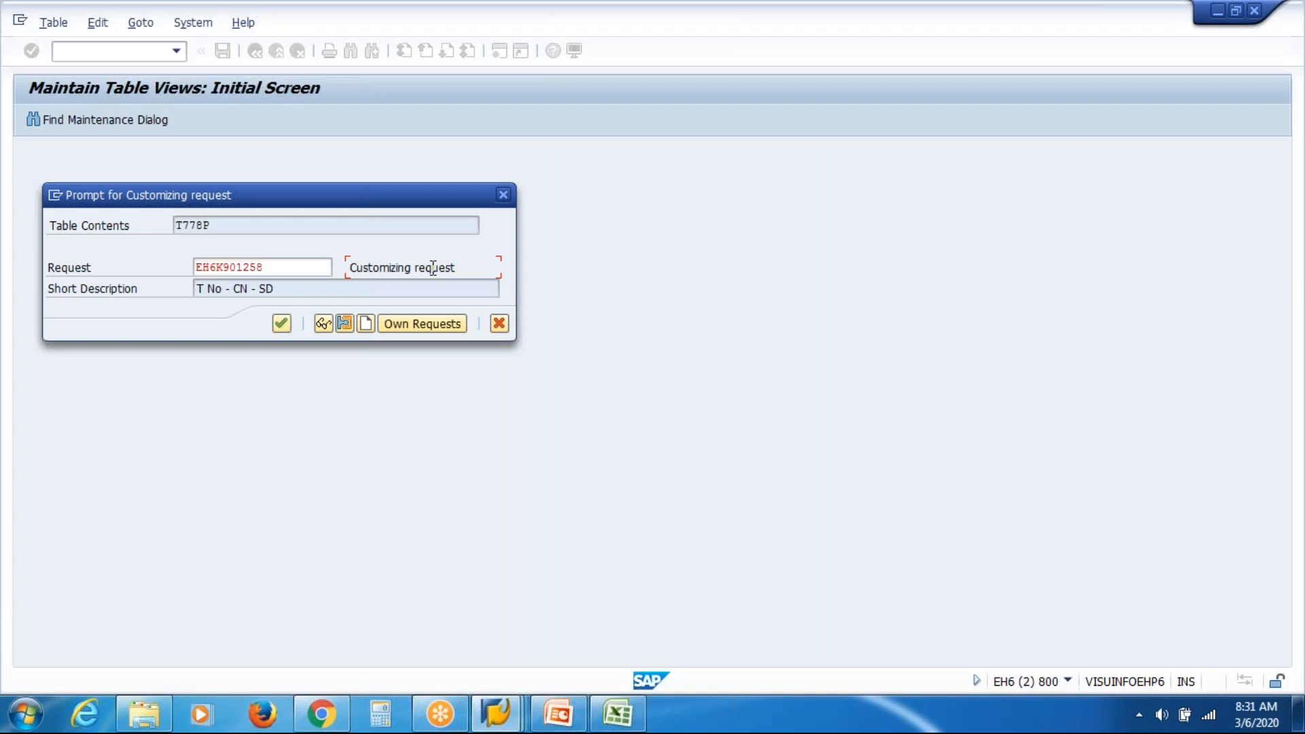
pyautogui.click(317, 266)
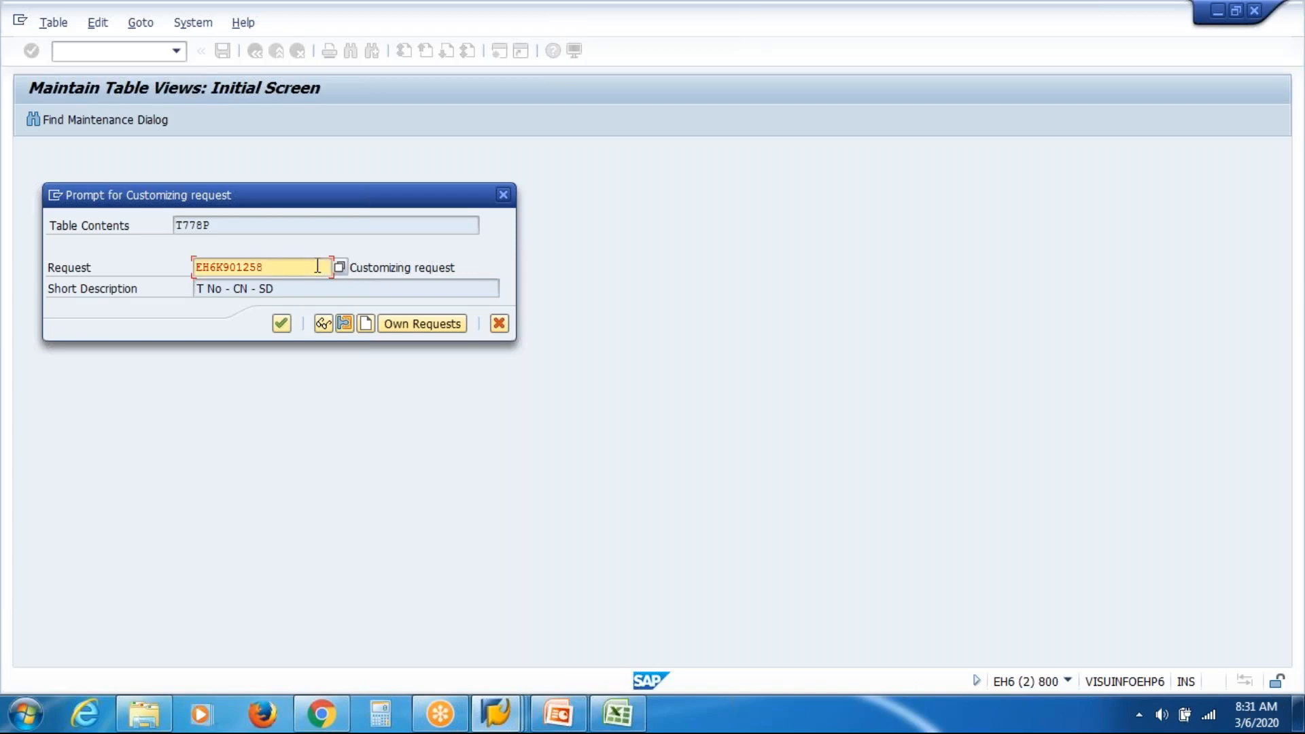
pyautogui.click(558, 715)
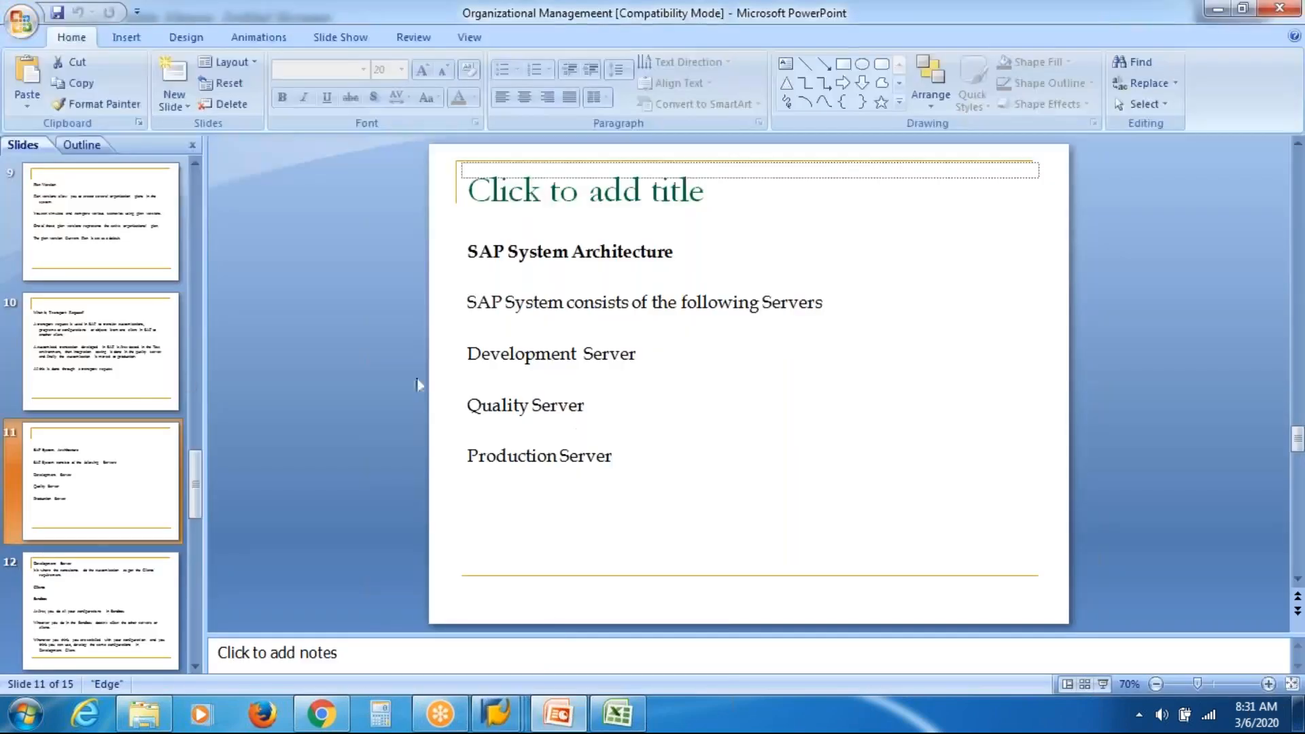
# Present the deck from slide 10, 'What is Transport Request?'.
pyautogui.click(153, 370)
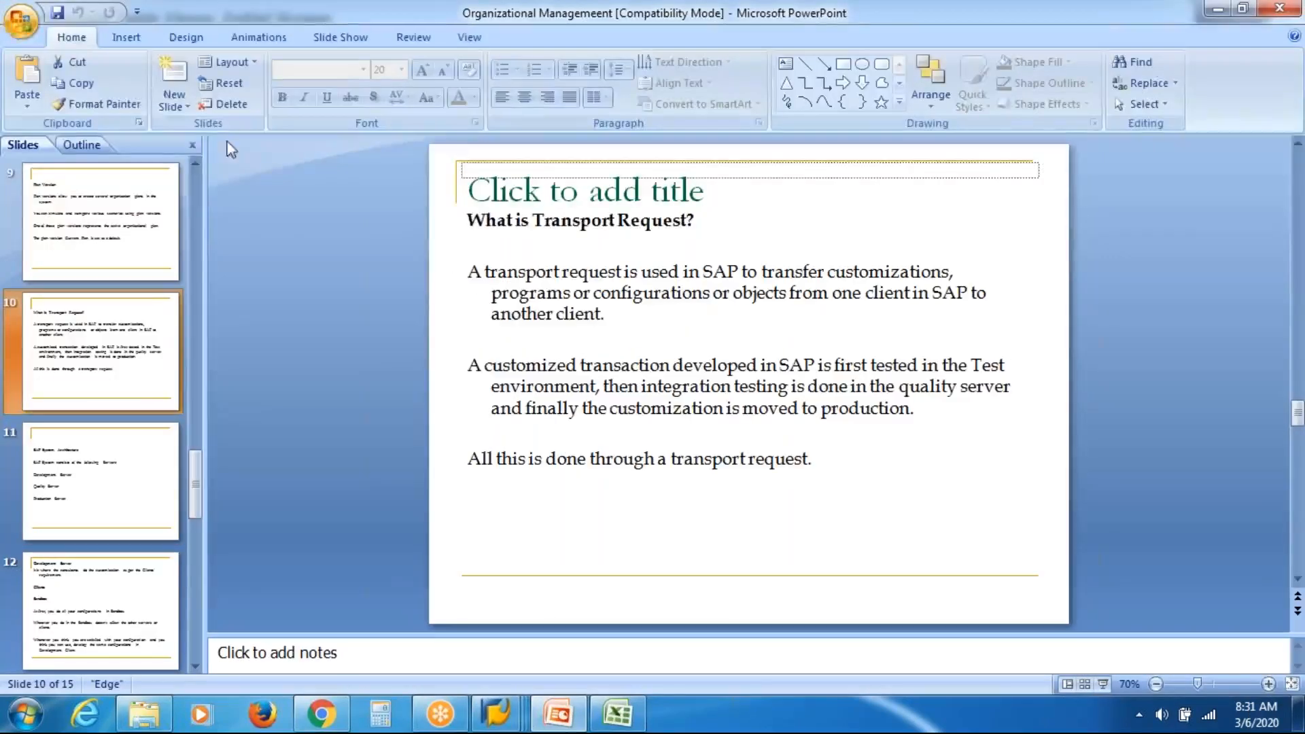
pyautogui.click(340, 38)
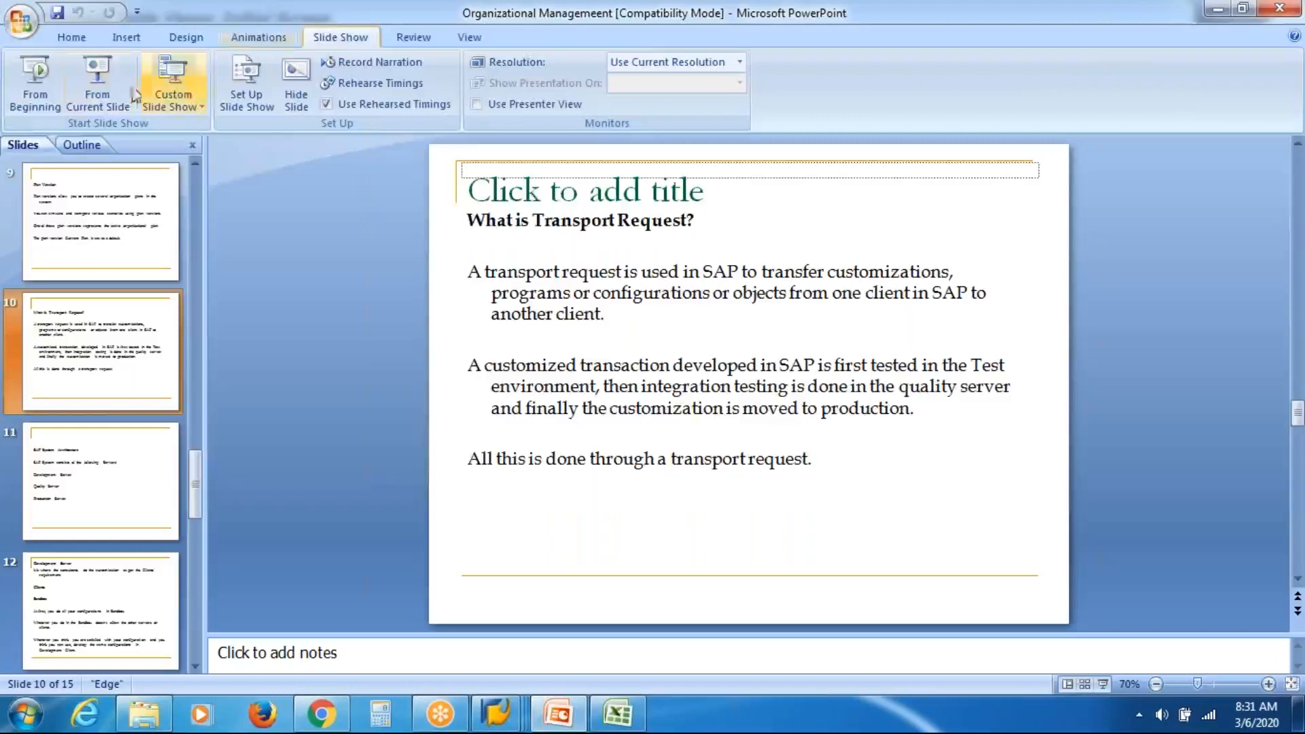
pyautogui.click(97, 83)
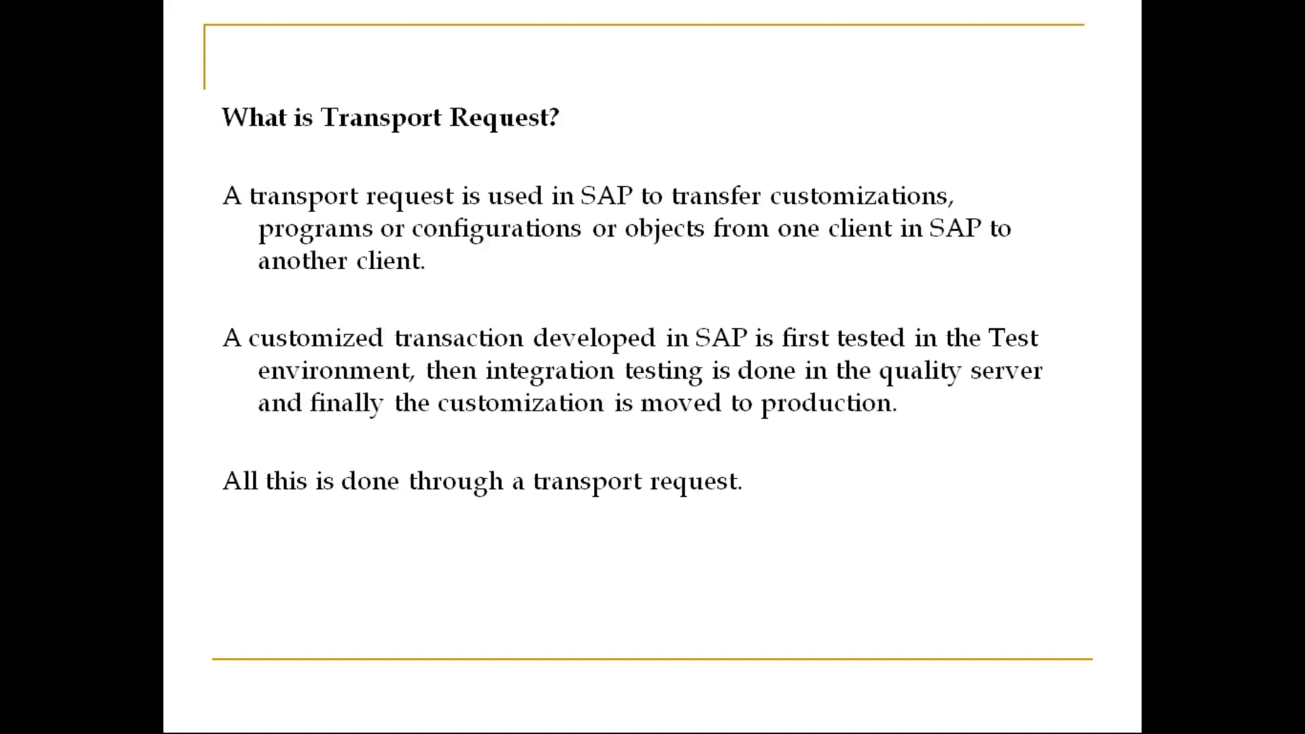
# In Excel, enter Servers in D191 with Dev, Quality and Prod listed below it.
pyautogui.hotkey('alt', 'Tab')
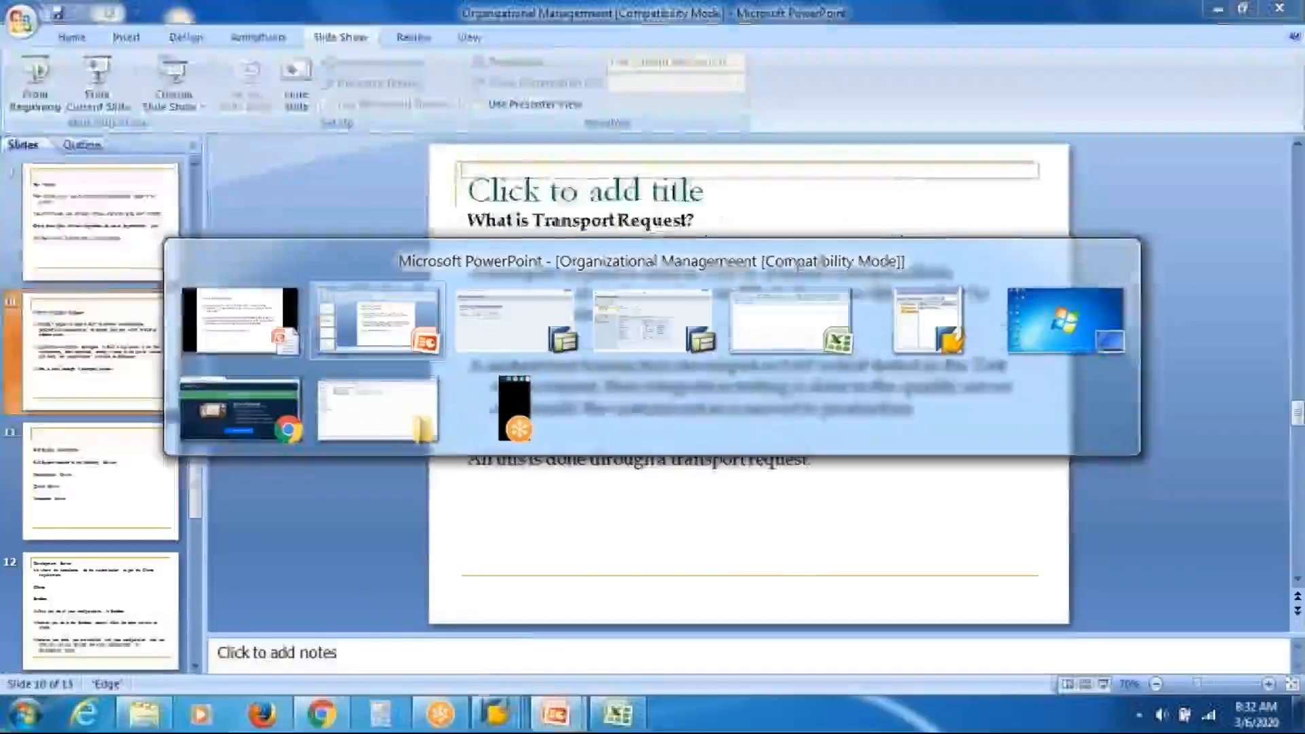
pyautogui.press('Tab')
pyautogui.press('Tab')
pyautogui.press('Tab')
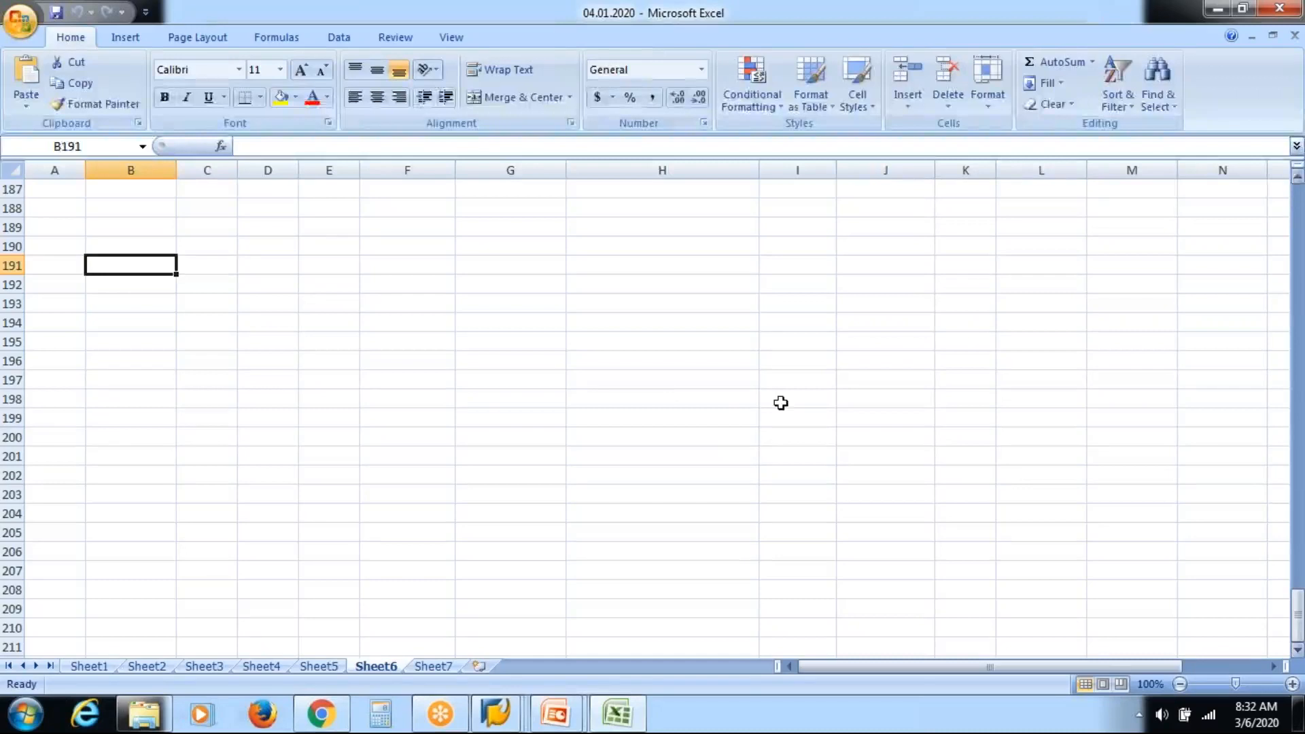
pyautogui.press('Right')
pyautogui.press('Right')
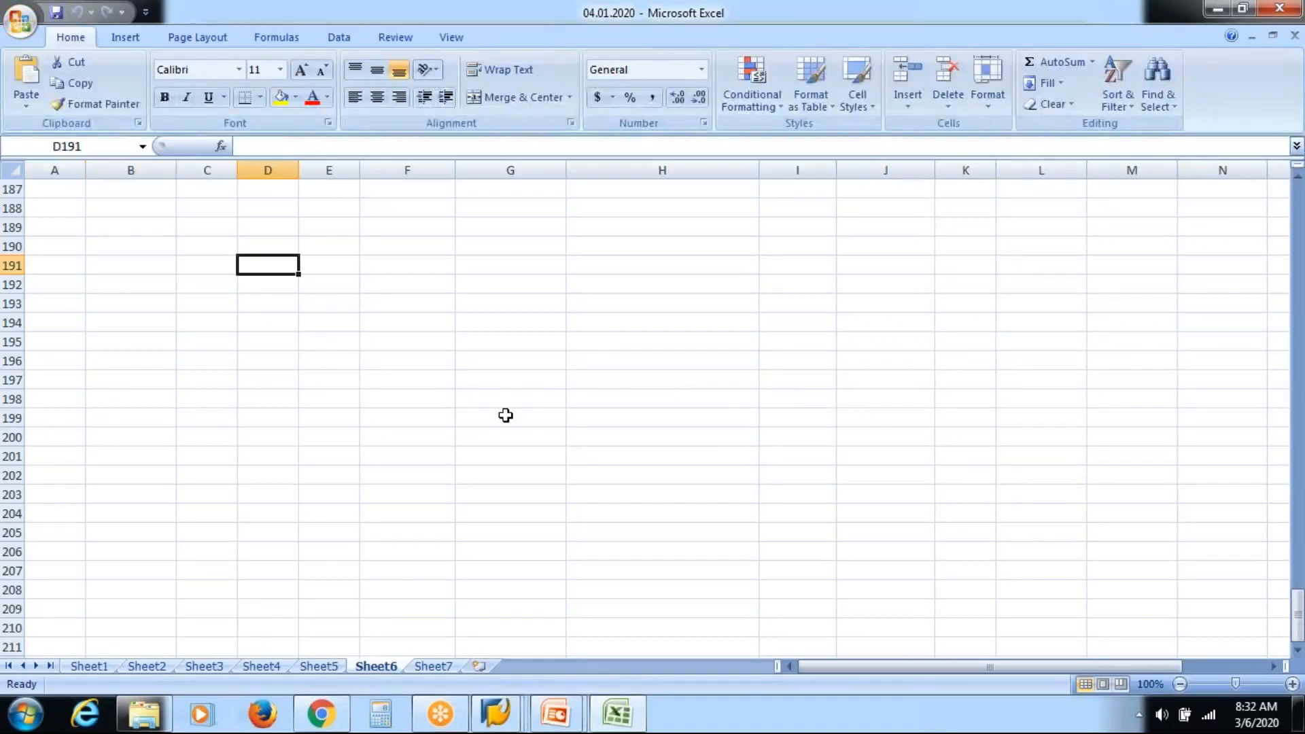
pyautogui.write('sERVERS')
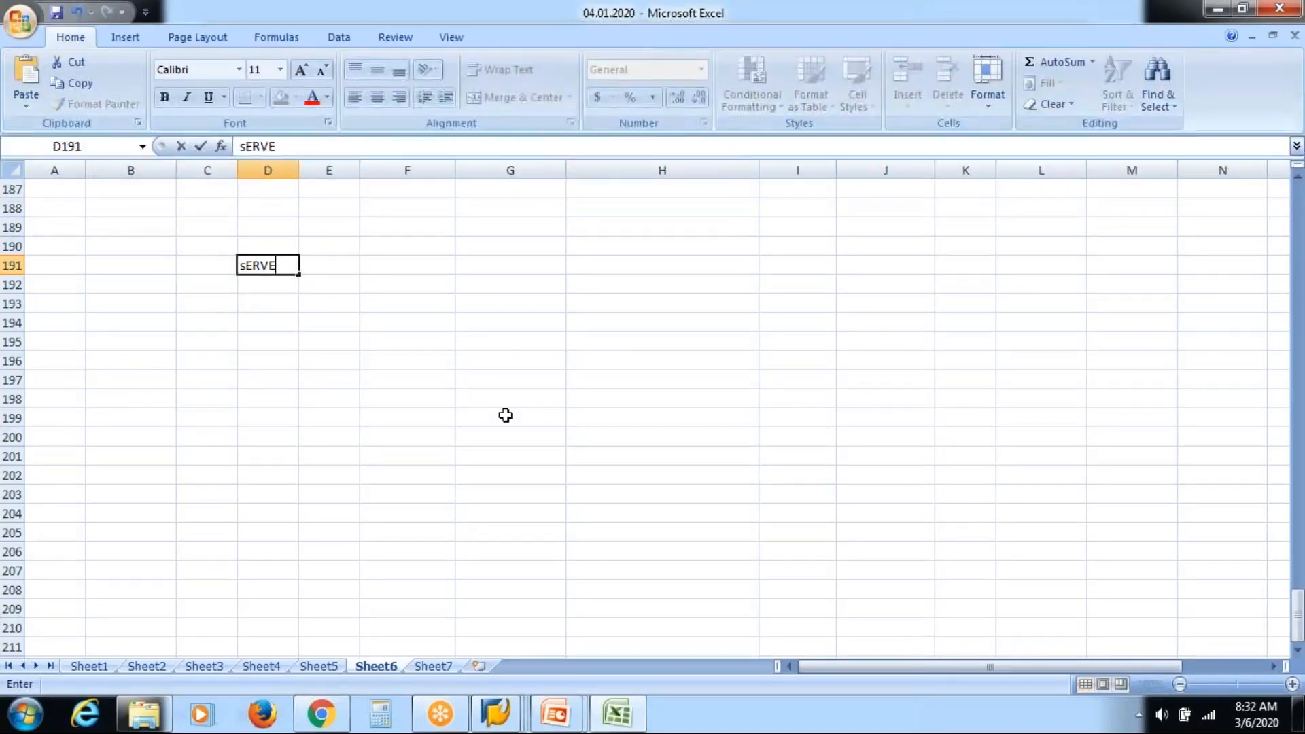
pyautogui.press('Return')
pyautogui.press('Return')
pyautogui.press('Return')
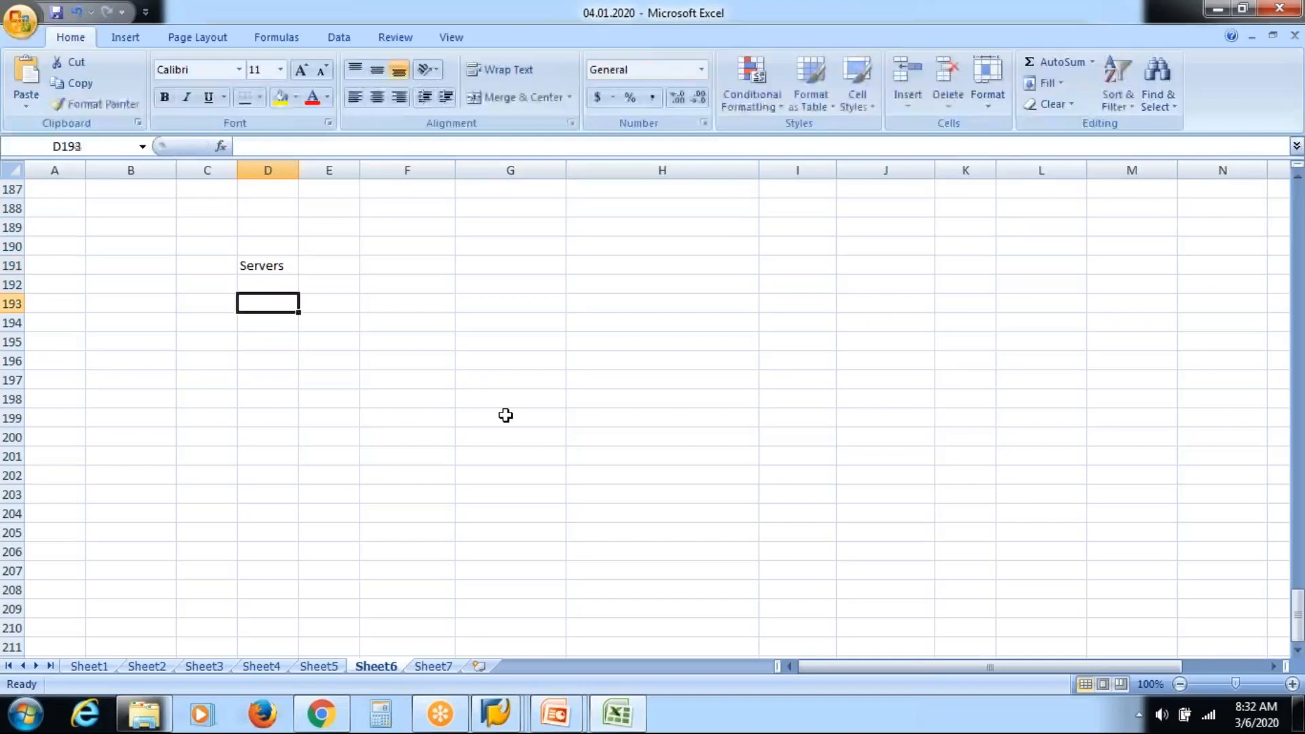
pyautogui.write('Dev')
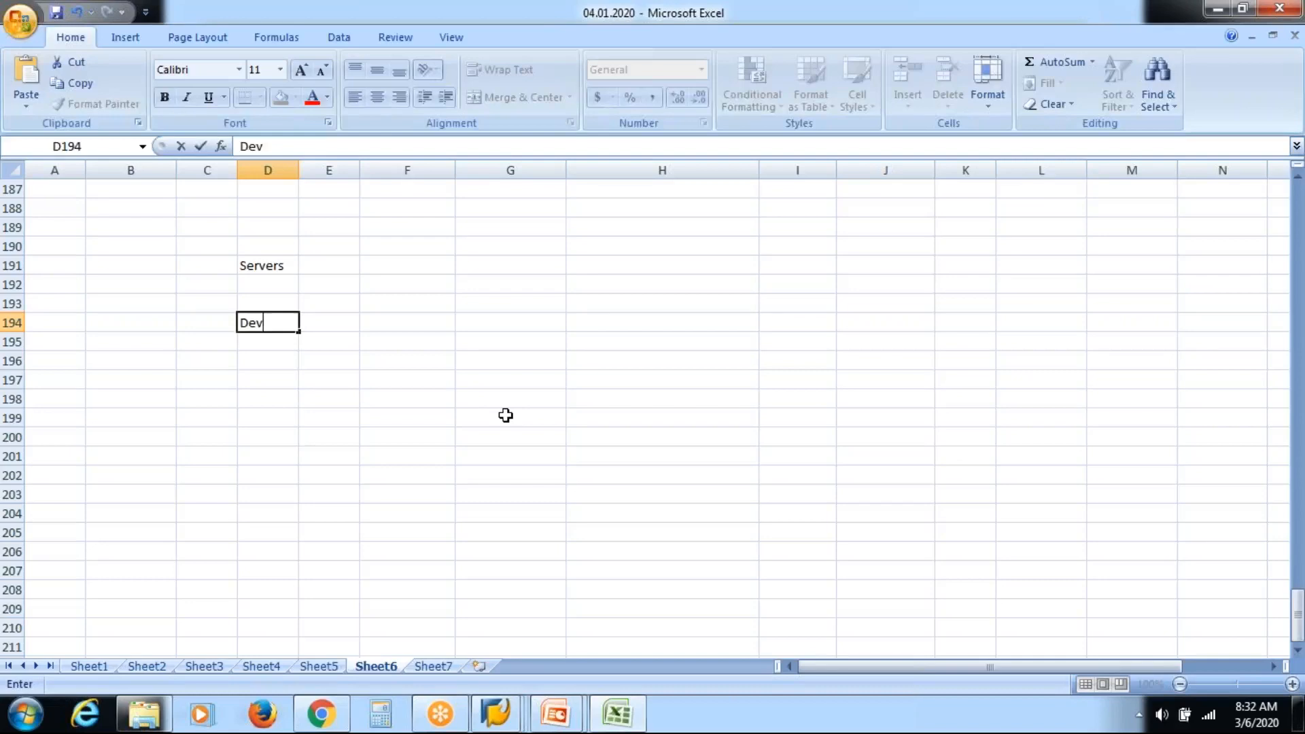
pyautogui.press('Return')
pyautogui.press('Return')
pyautogui.press('Return')
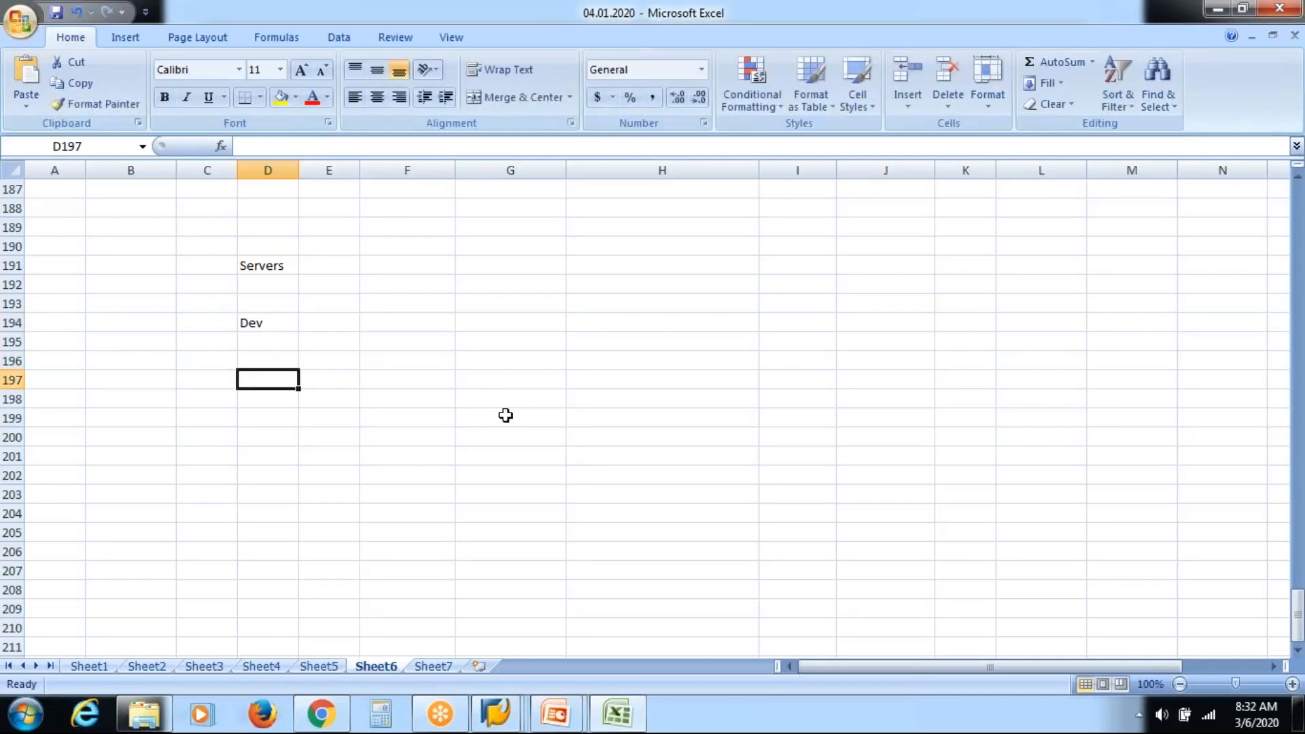
pyautogui.write('Quality')
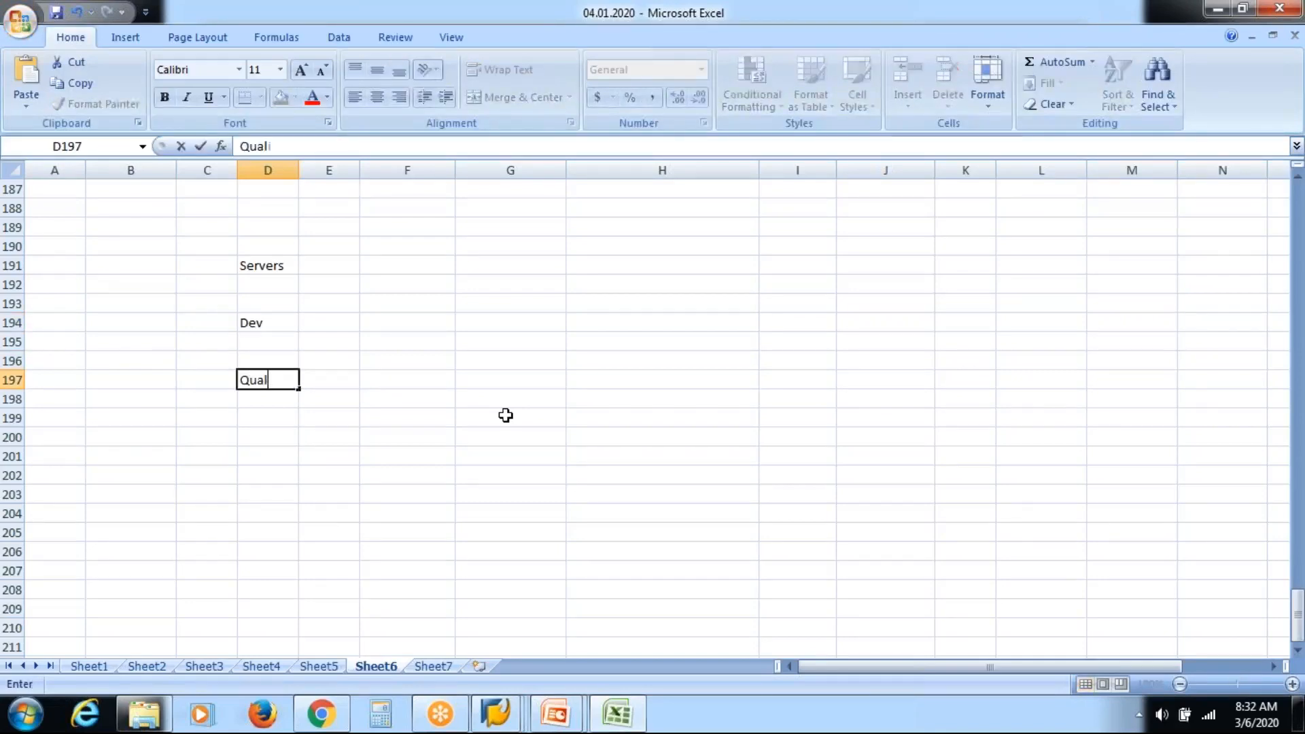
pyautogui.press('Return')
pyautogui.press('Return')
pyautogui.press('Return')
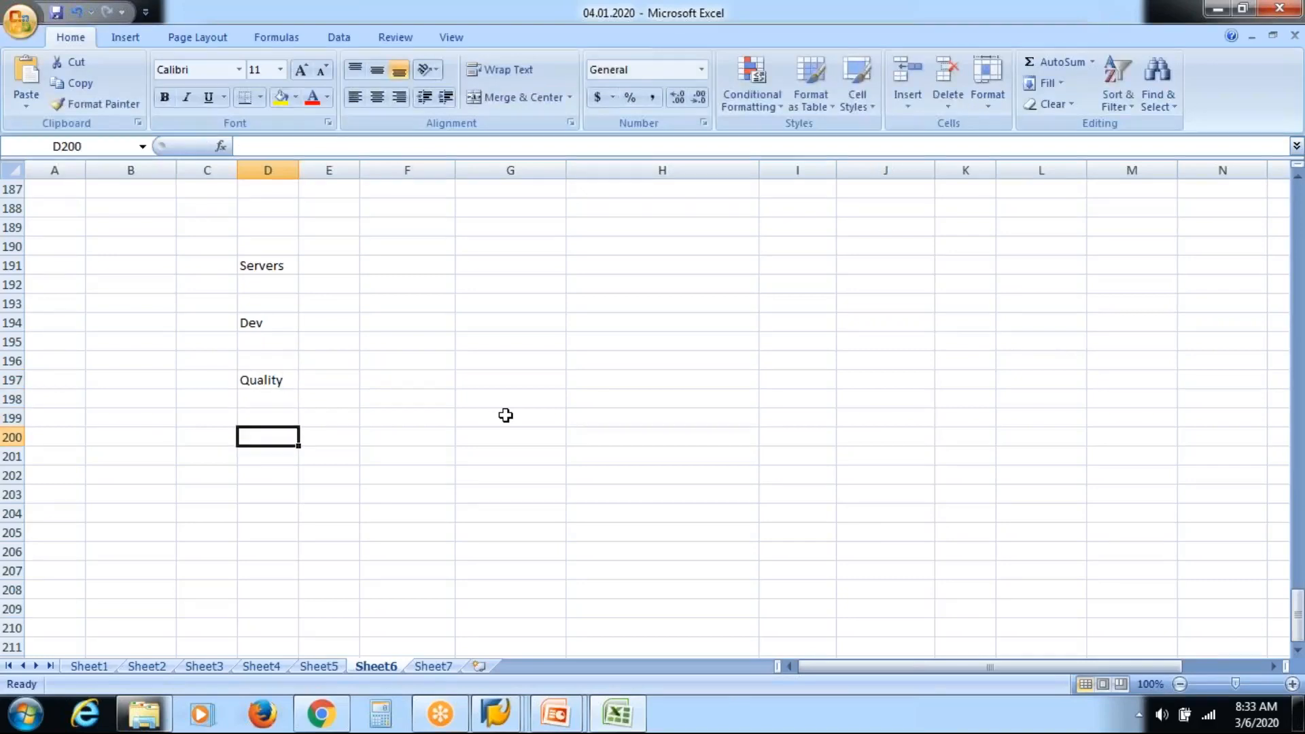
pyautogui.write('Prod')
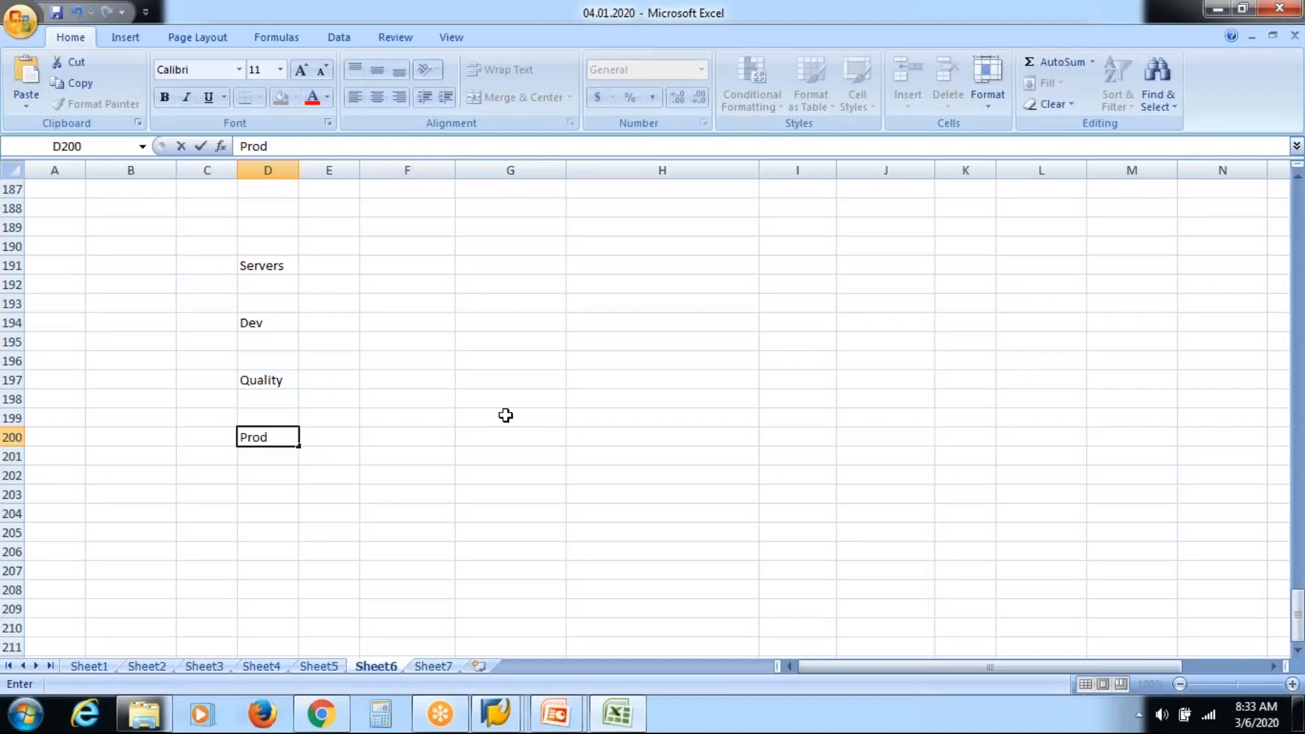
pyautogui.press('Up')
pyautogui.press('Up')
pyautogui.press('Up')
pyautogui.press('Up')
pyautogui.press('Up')
pyautogui.press('Up')
pyautogui.press('Up')
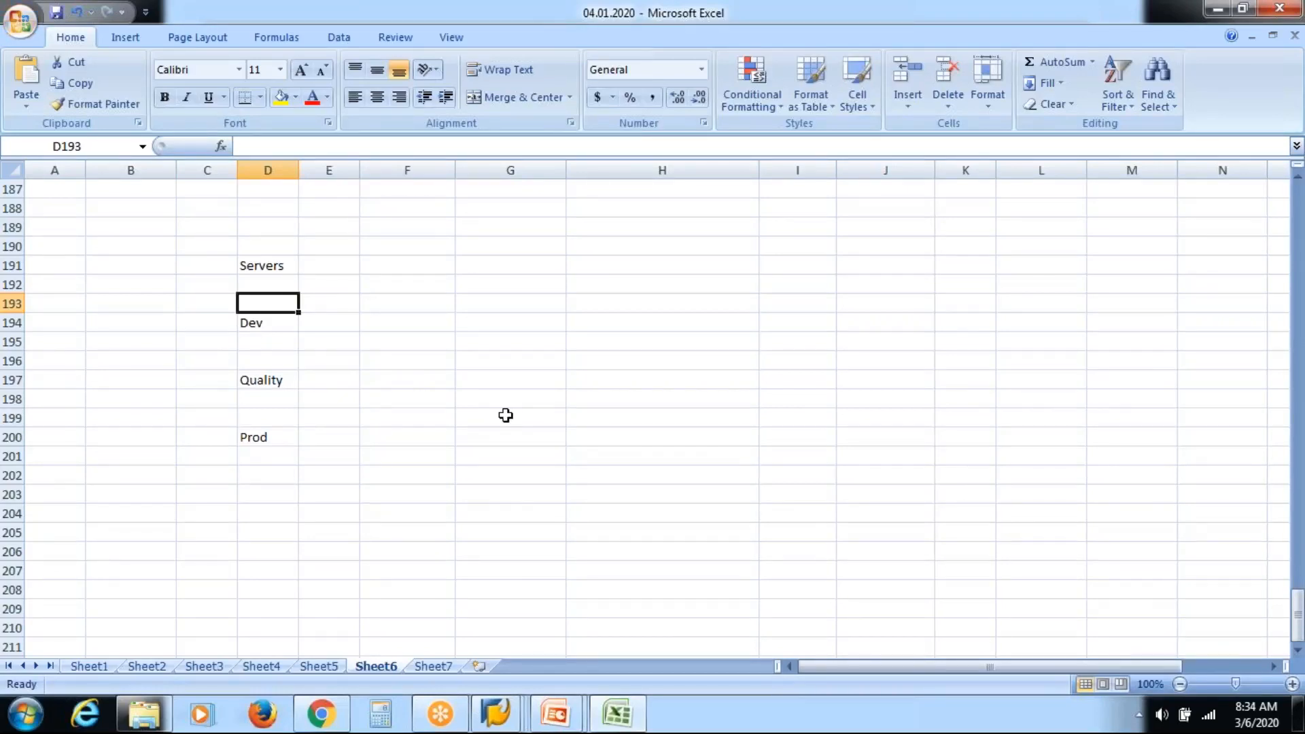
pyautogui.click(1008, 38)
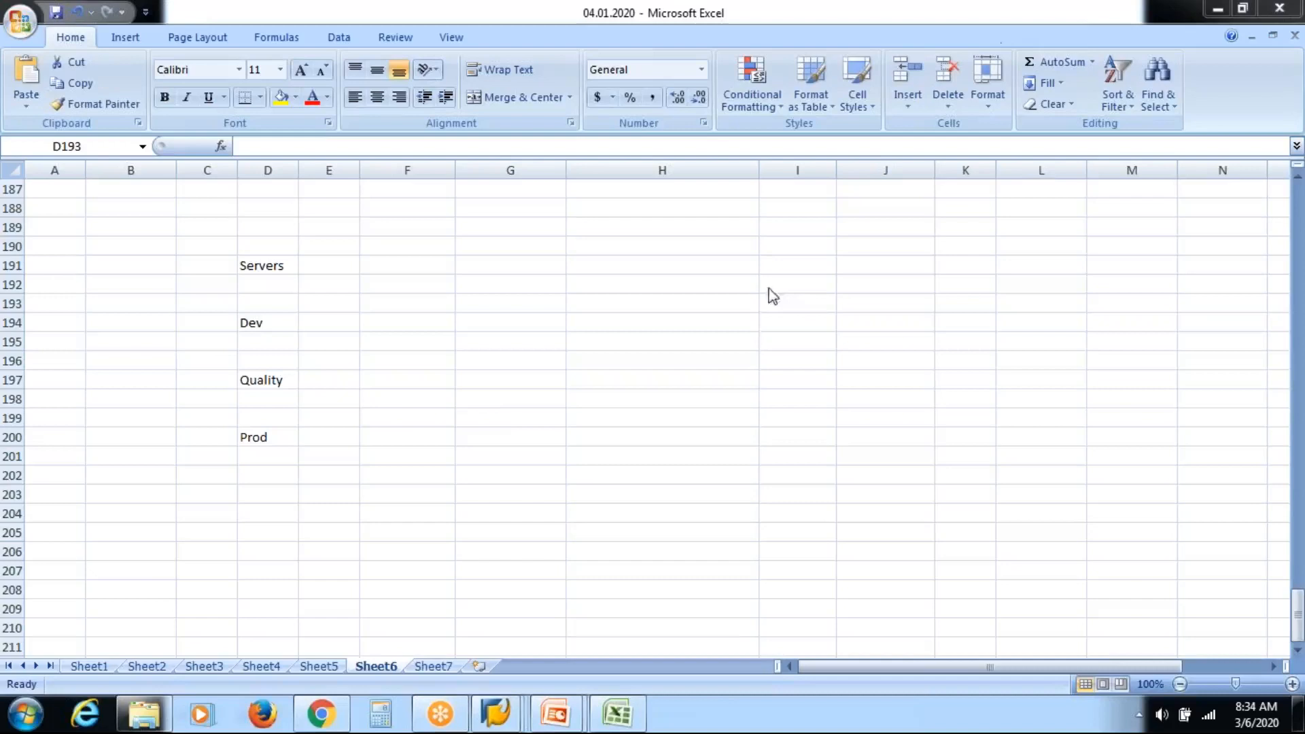
pyautogui.click(378, 331)
pyautogui.click(406, 322)
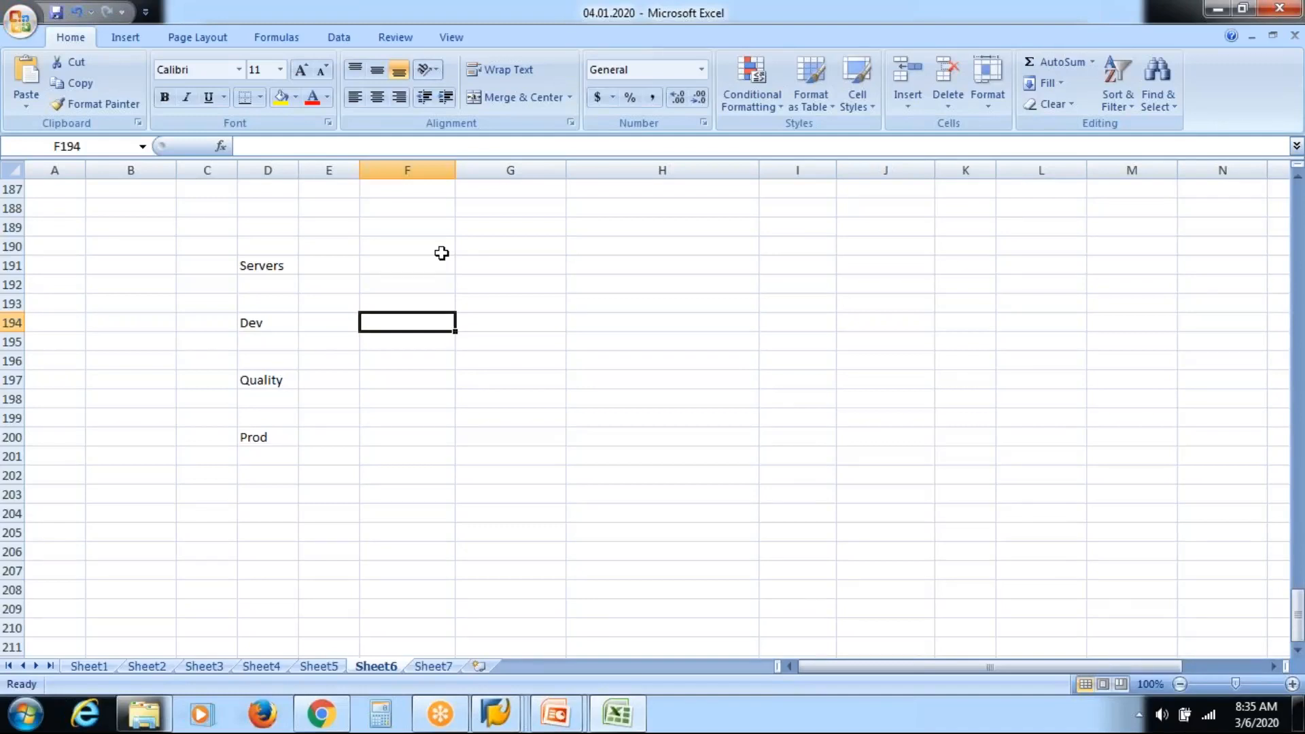
pyautogui.press('Right')
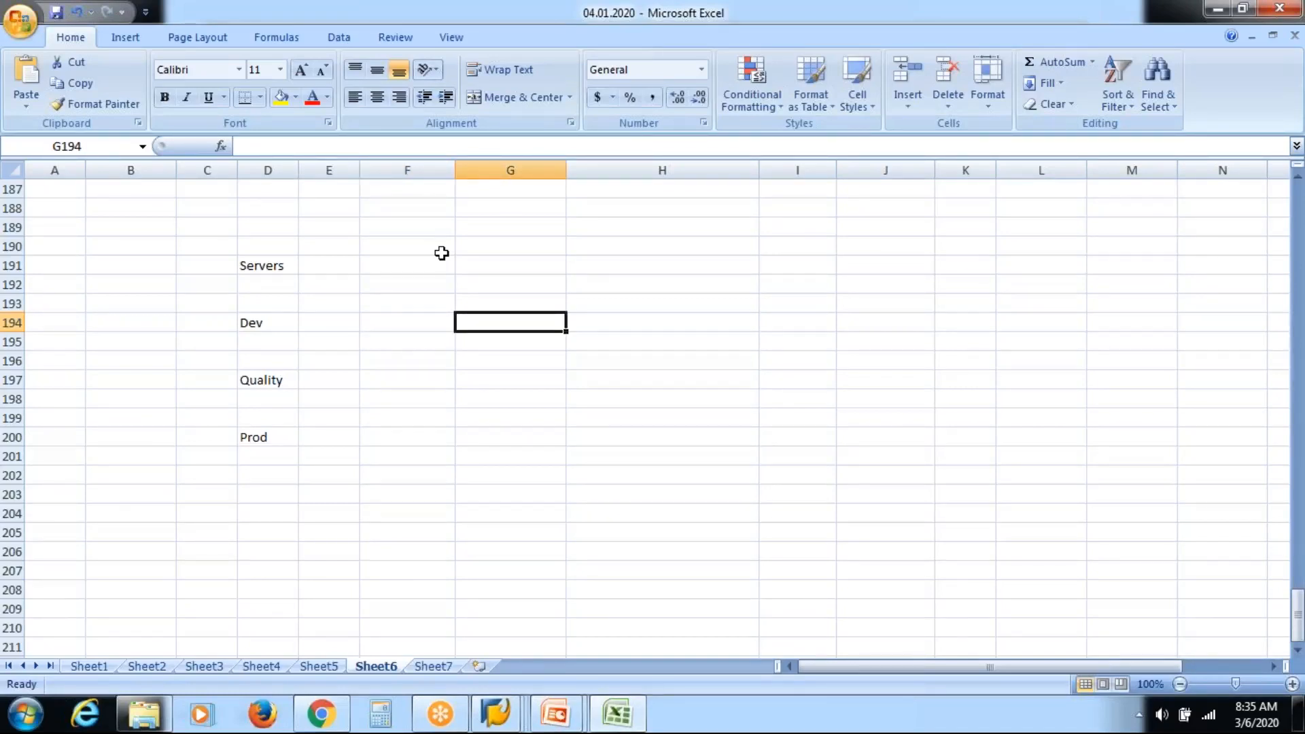
# Add a Clients heading and list Sandbox, Dev and Testing beside the Dev server.
pyautogui.press('Up')
pyautogui.press('Up')
pyautogui.press('Up')
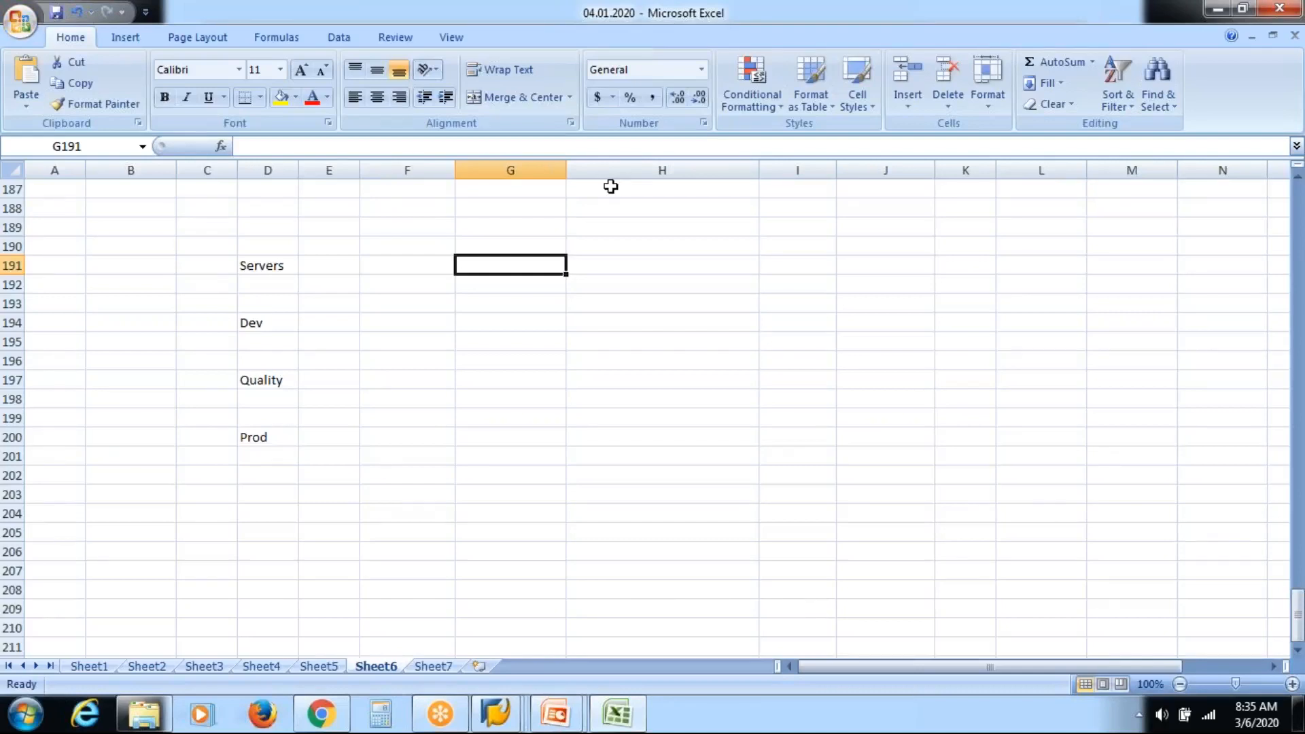
pyautogui.write('Clients')
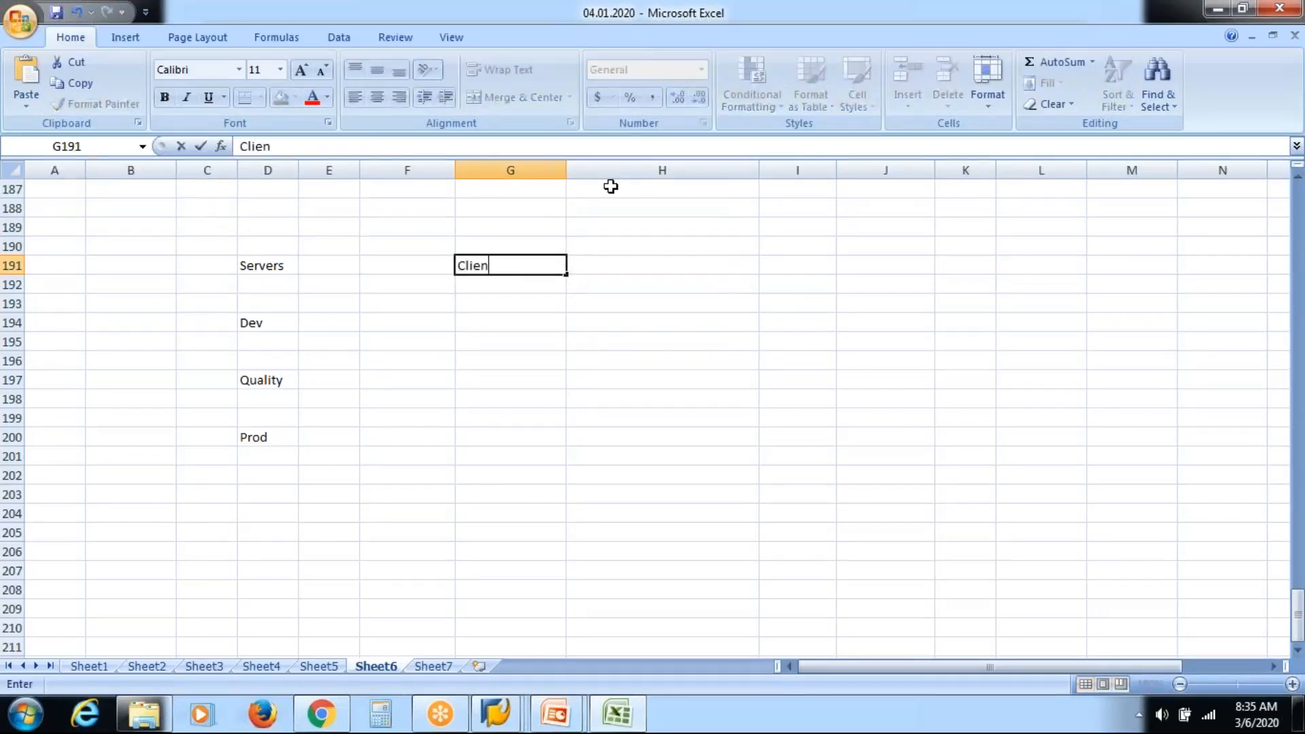
pyautogui.press('Return')
pyautogui.press('Down')
pyautogui.press('Down')
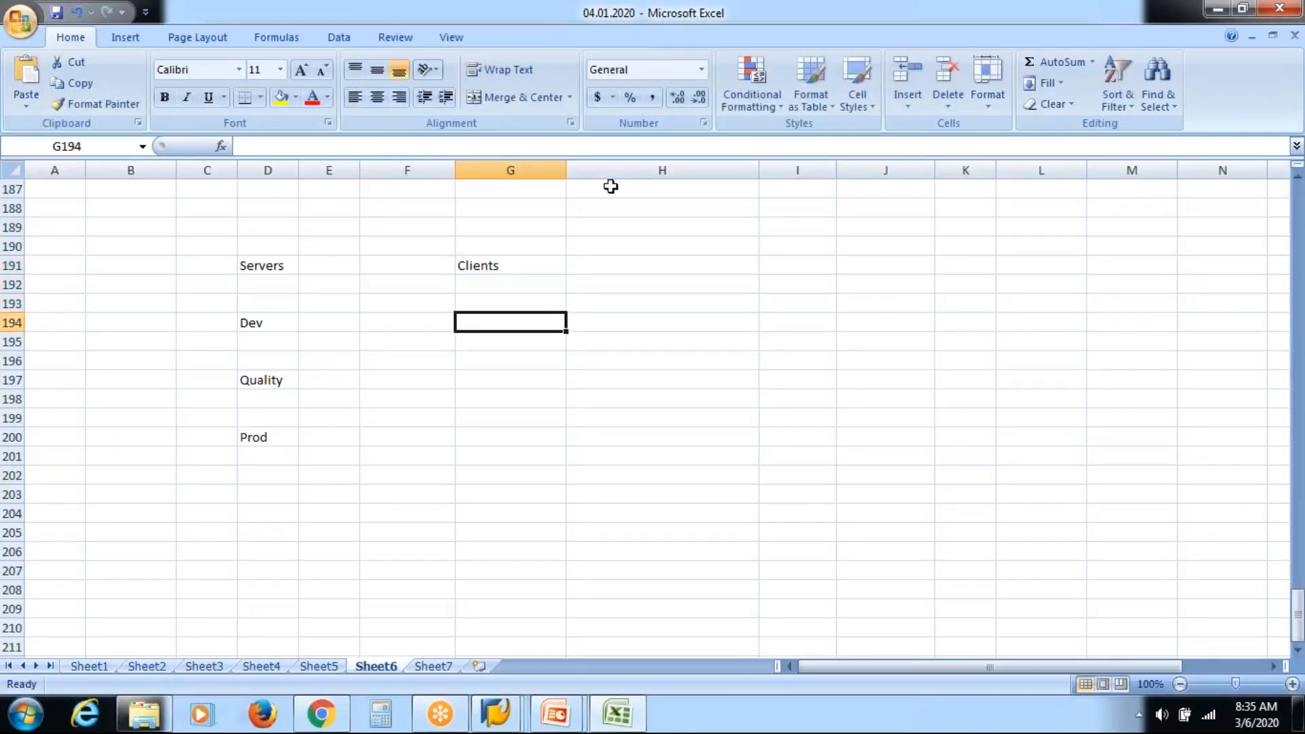
pyautogui.write('De')
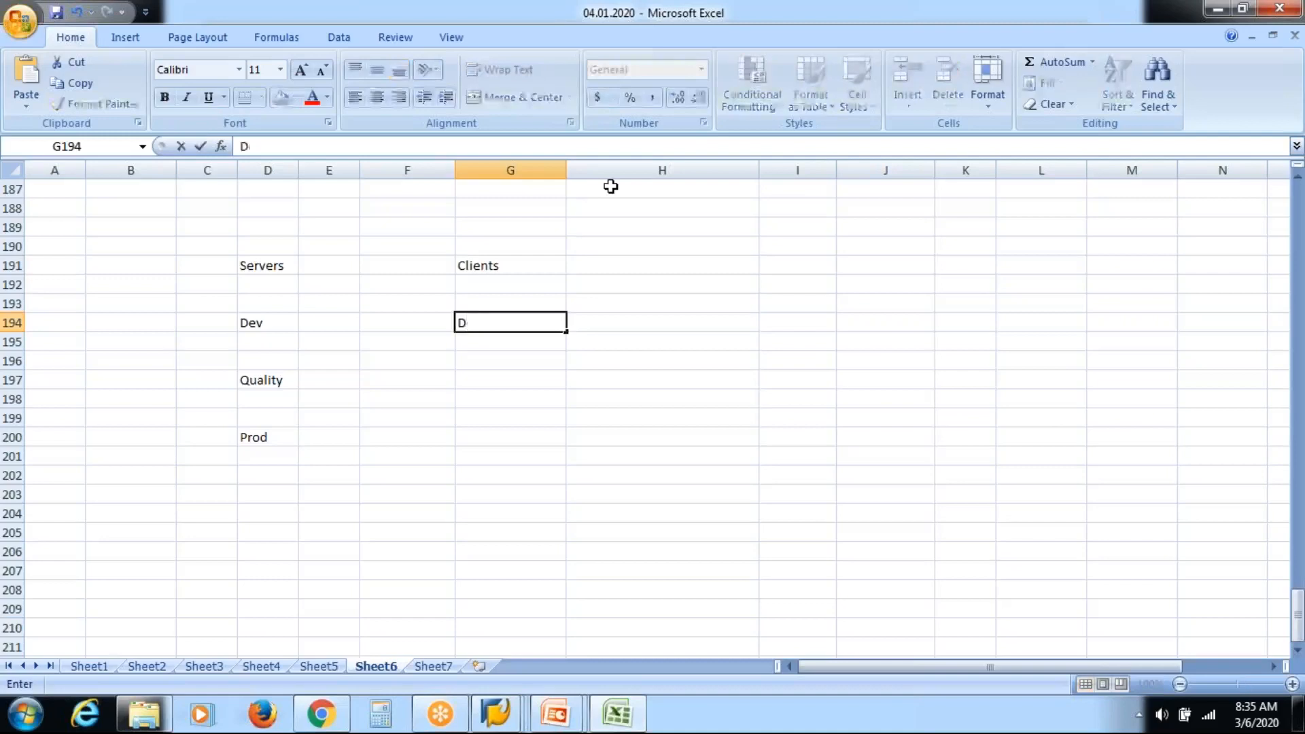
pyautogui.press('BackSpace')
pyautogui.press('BackSpace')
pyautogui.write('Sandbox')
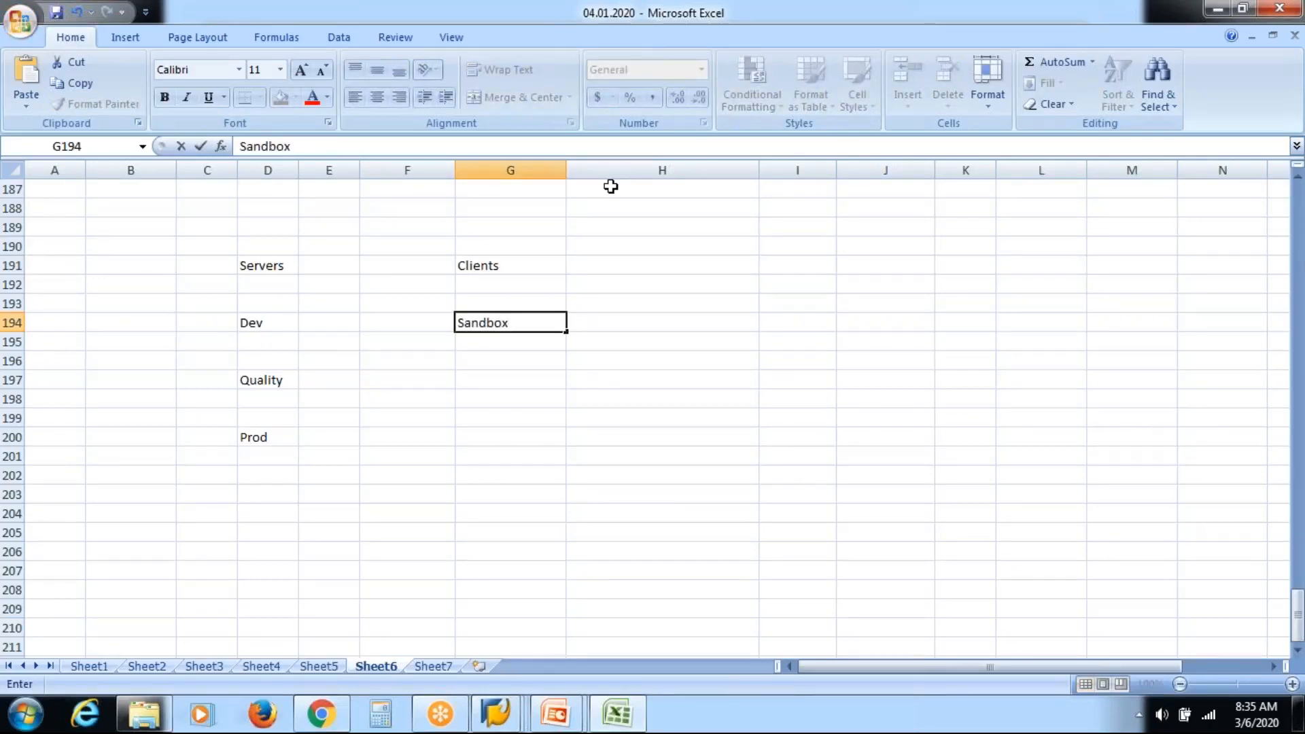
pyautogui.press('Tab')
pyautogui.press('Tab')
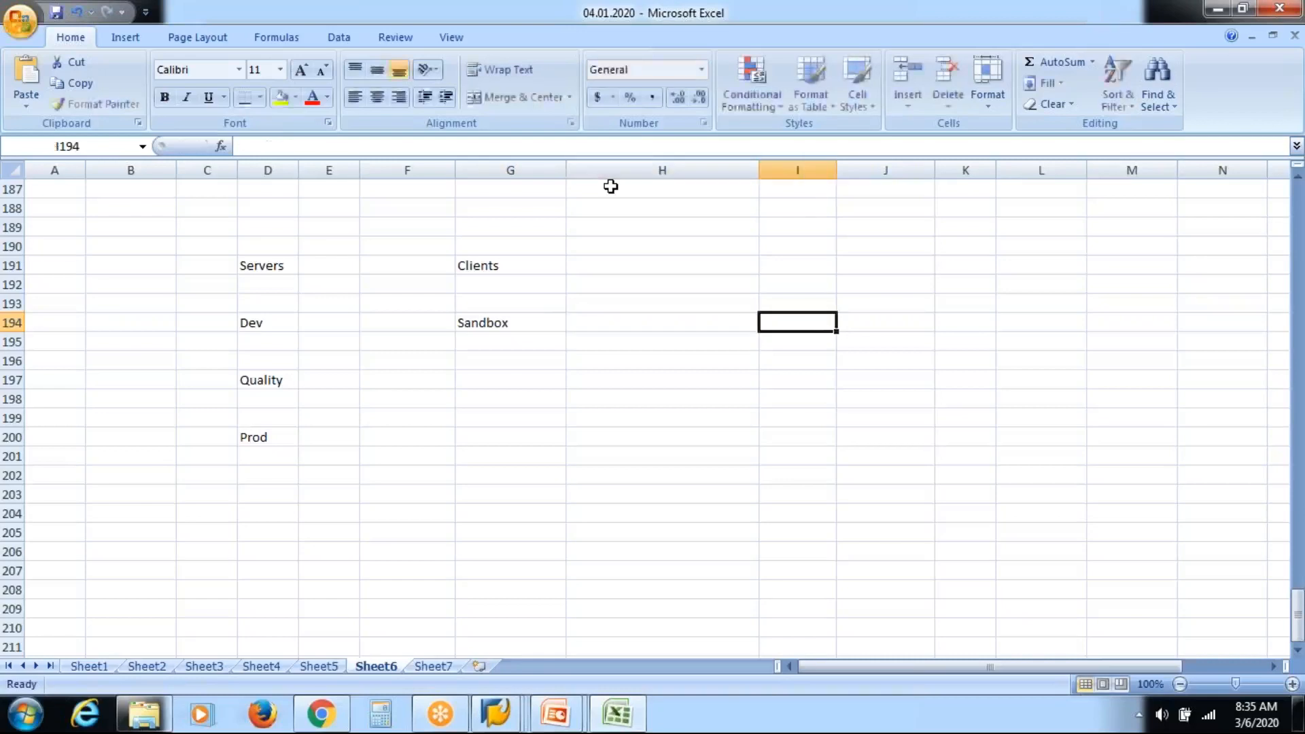
pyautogui.press('Left')
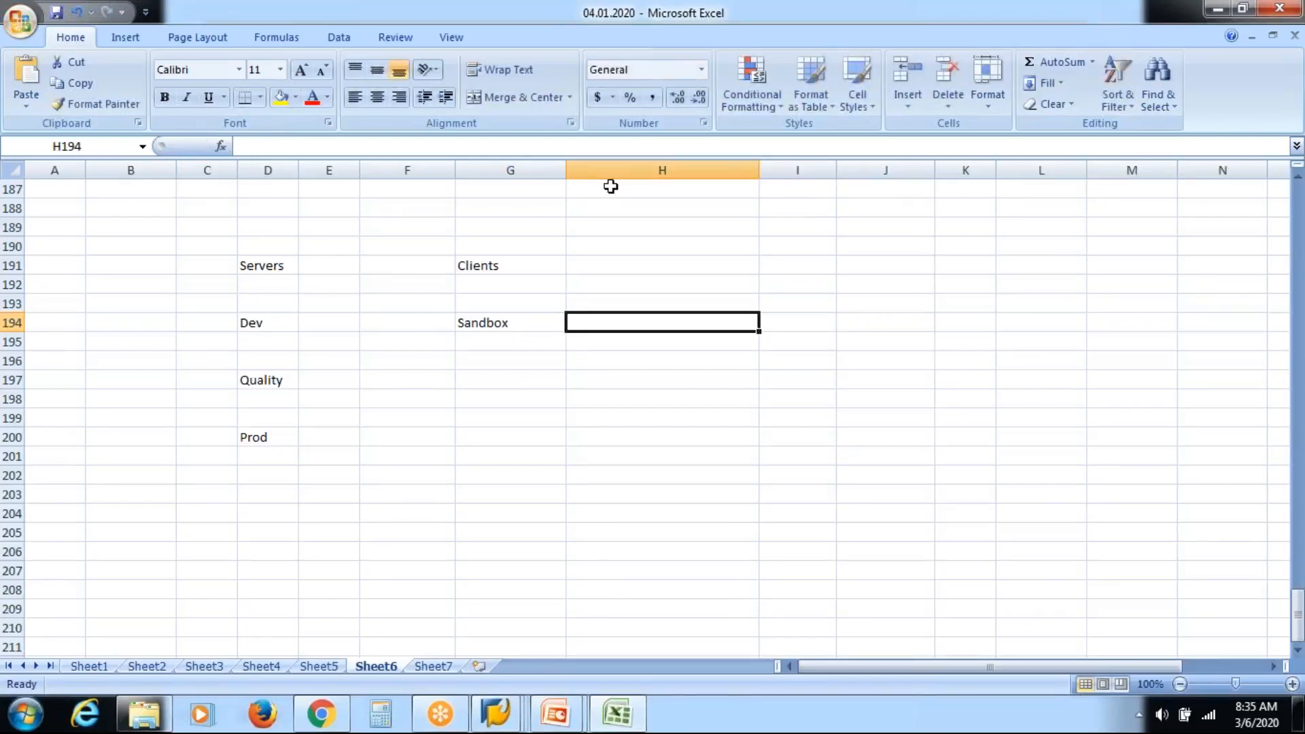
pyautogui.write('Dev')
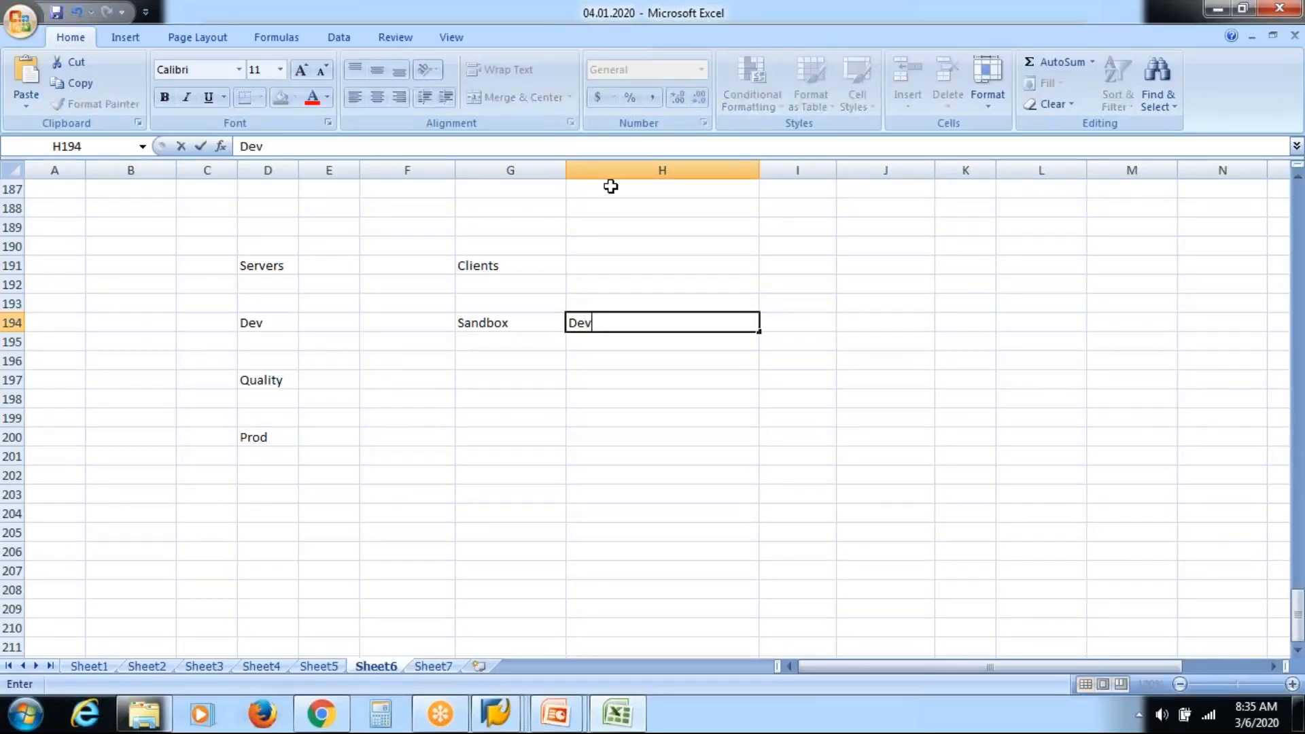
pyautogui.press('Tab')
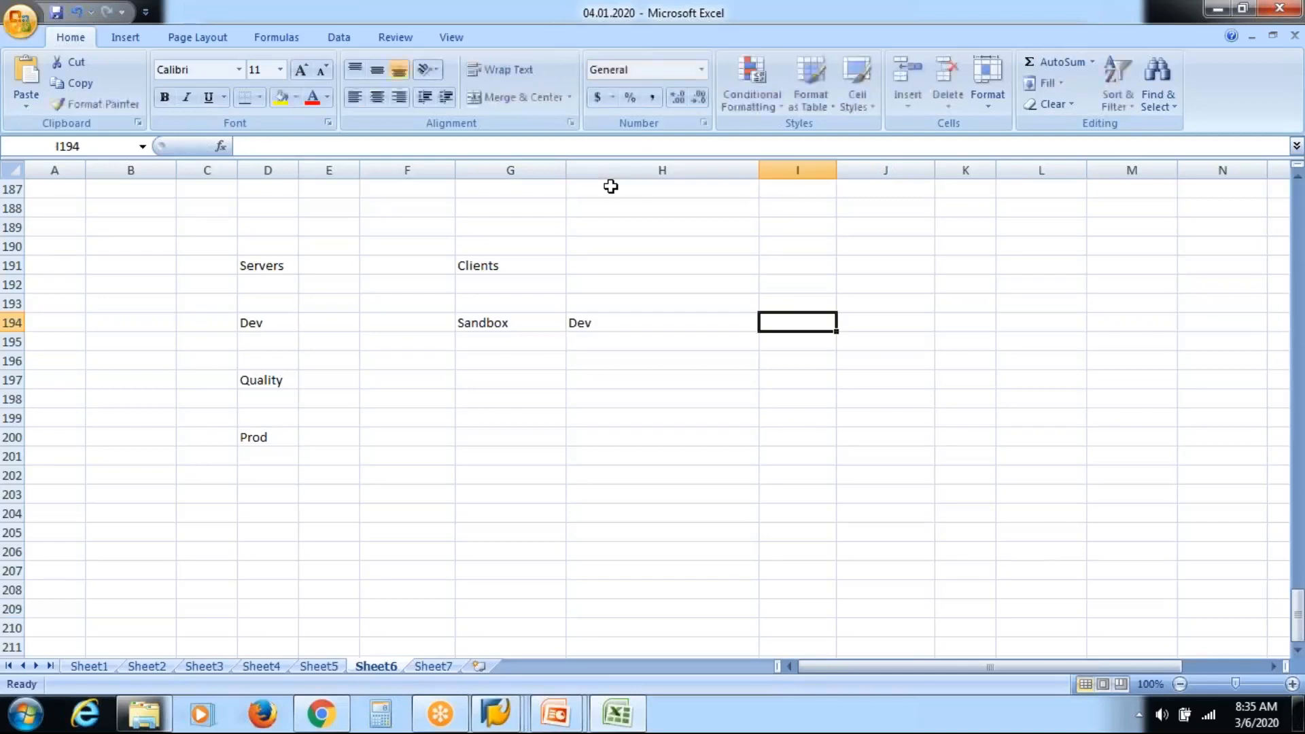
pyautogui.write('Testing')
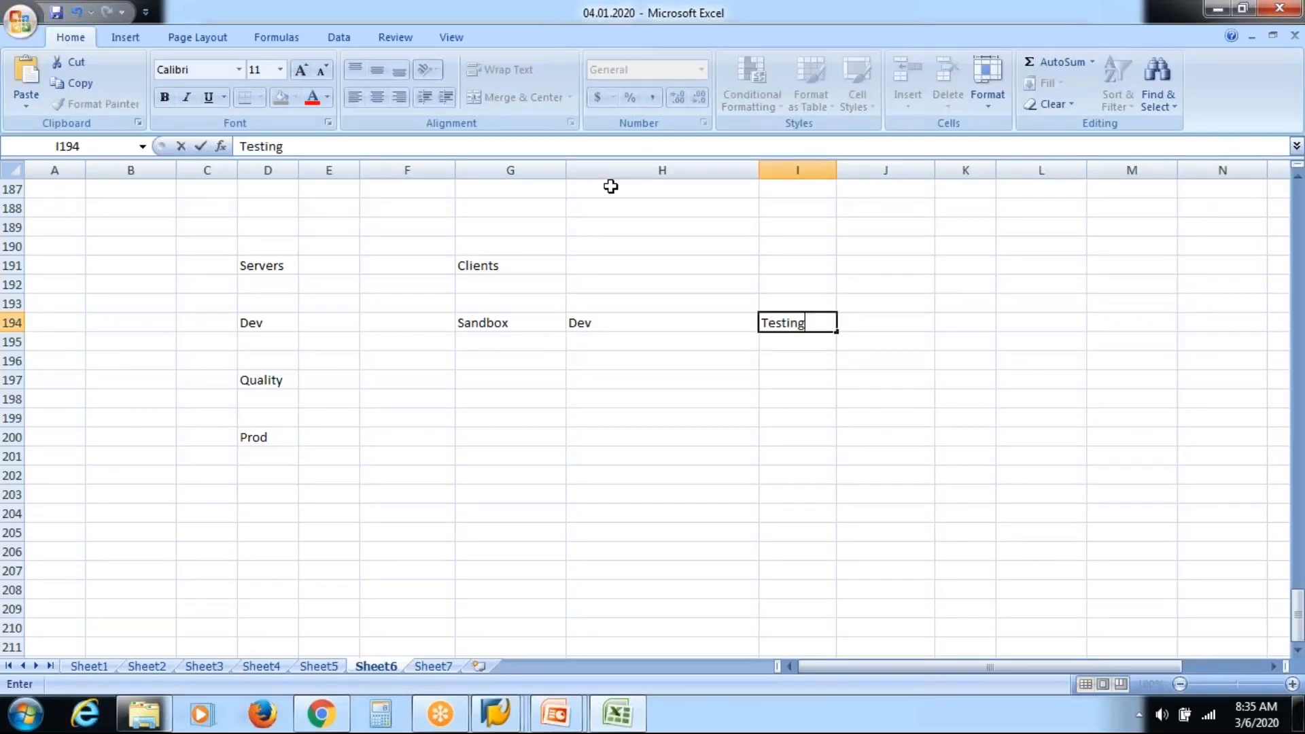
pyautogui.press('Left')
pyautogui.press('Left')
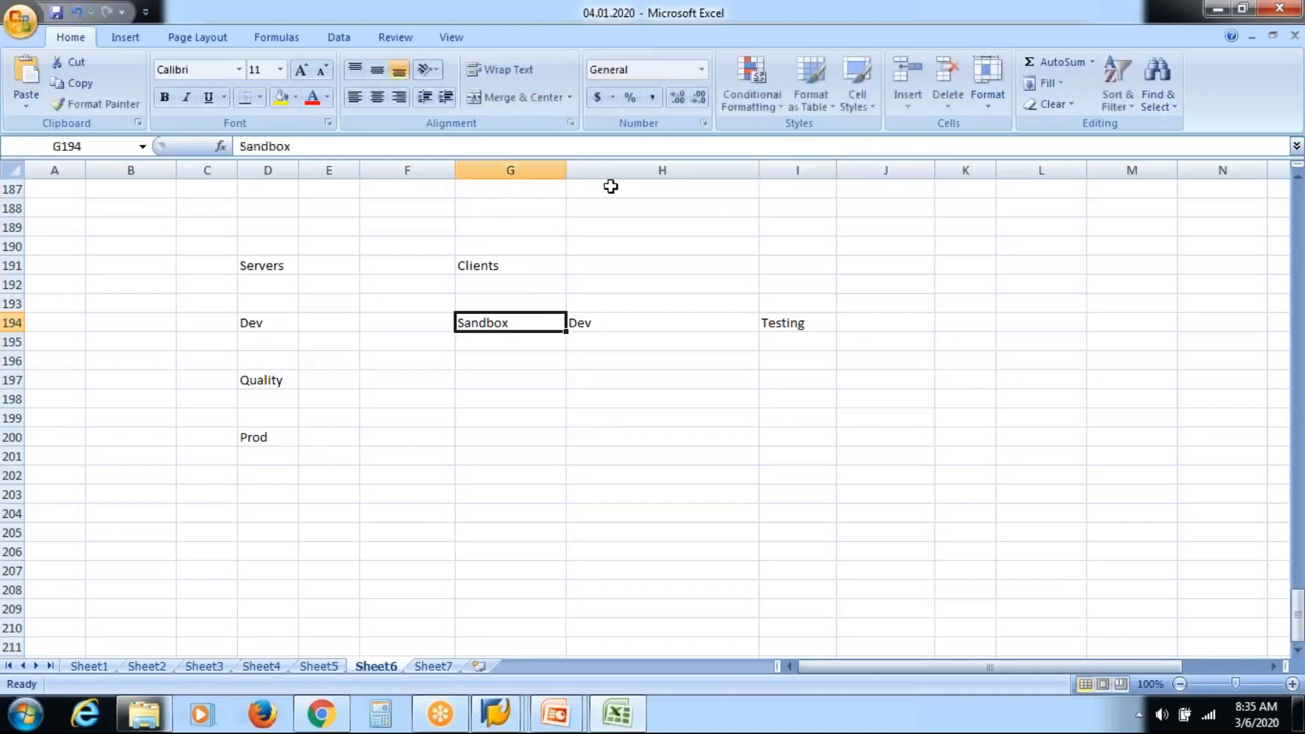
# Enter Qual and Training beside Quality, and Prod beside the Prod server.
pyautogui.press('Down')
pyautogui.press('Down')
pyautogui.press('Down')
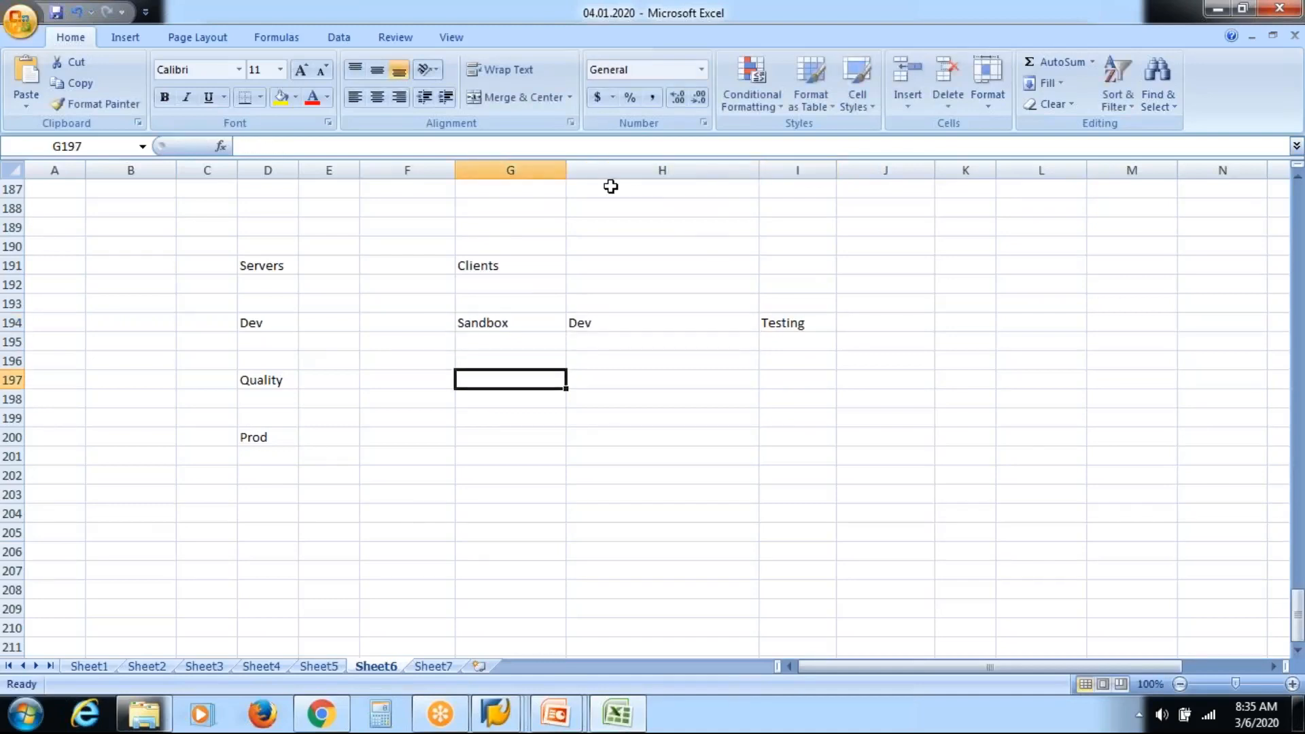
pyautogui.write('Qual')
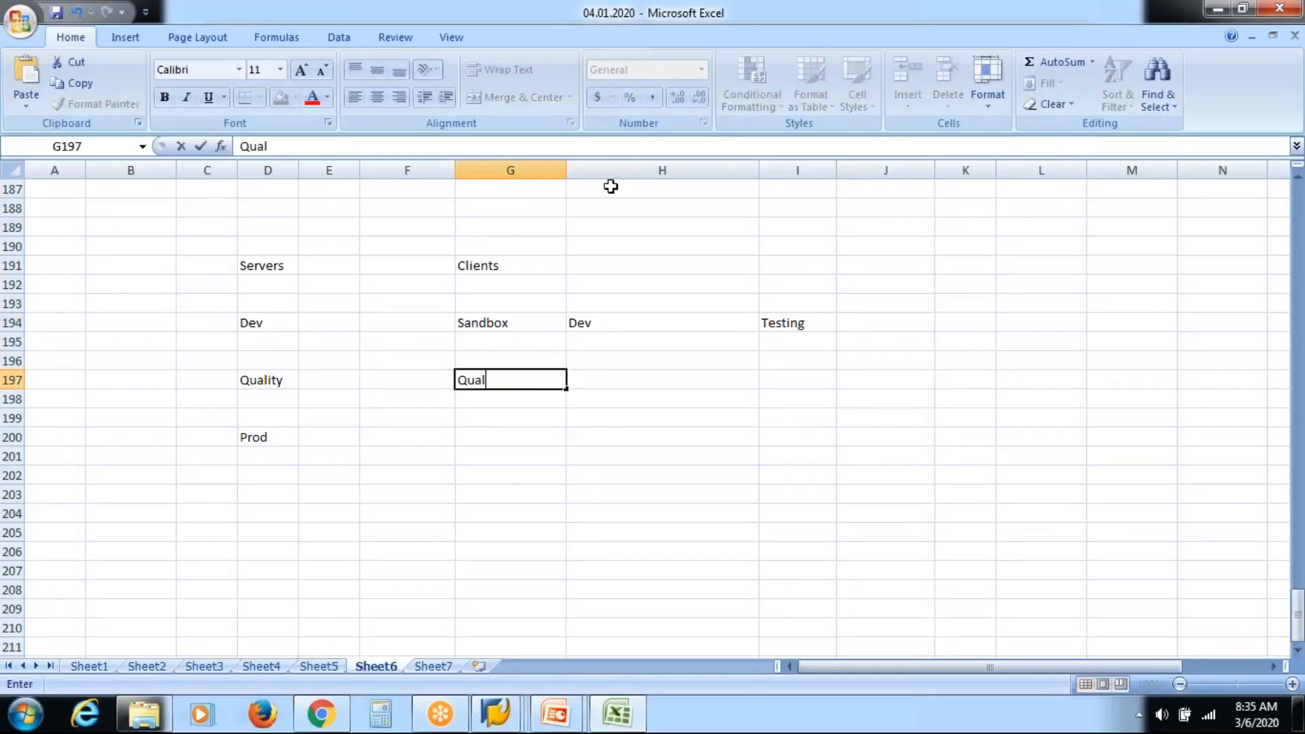
pyautogui.press('Right')
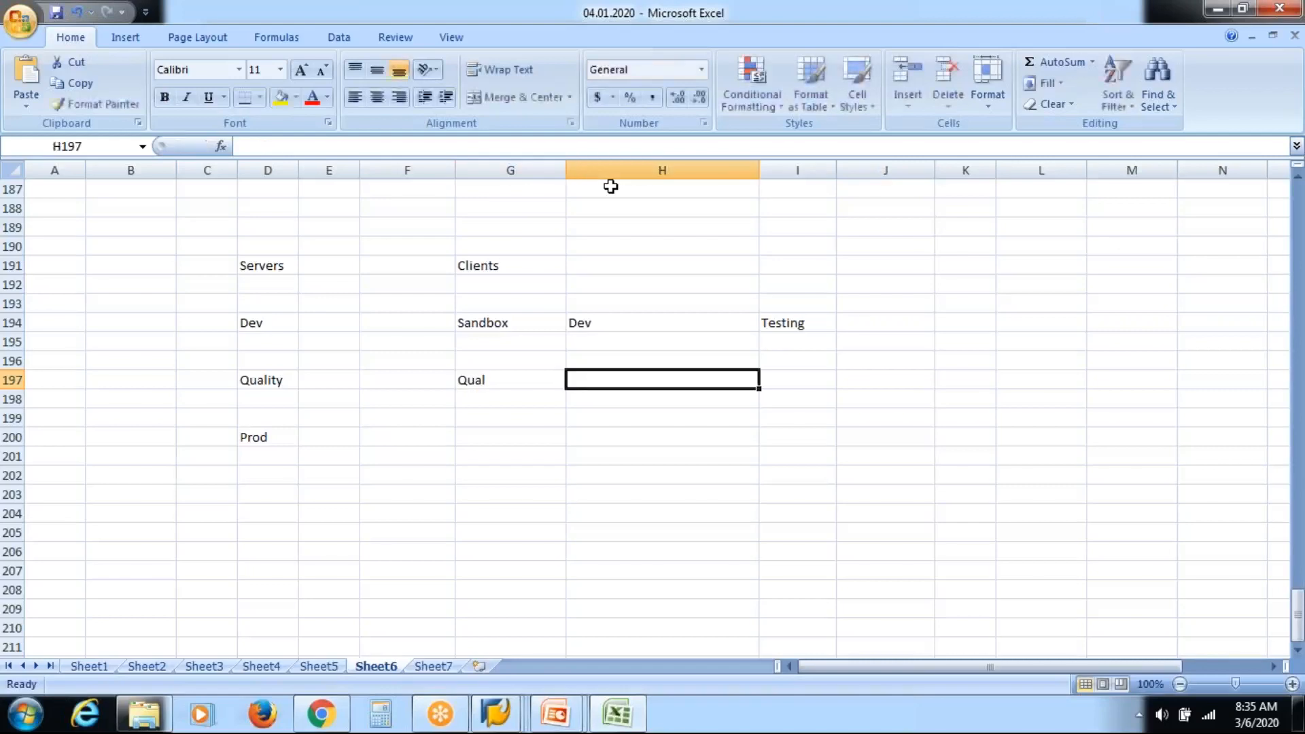
pyautogui.write('Training')
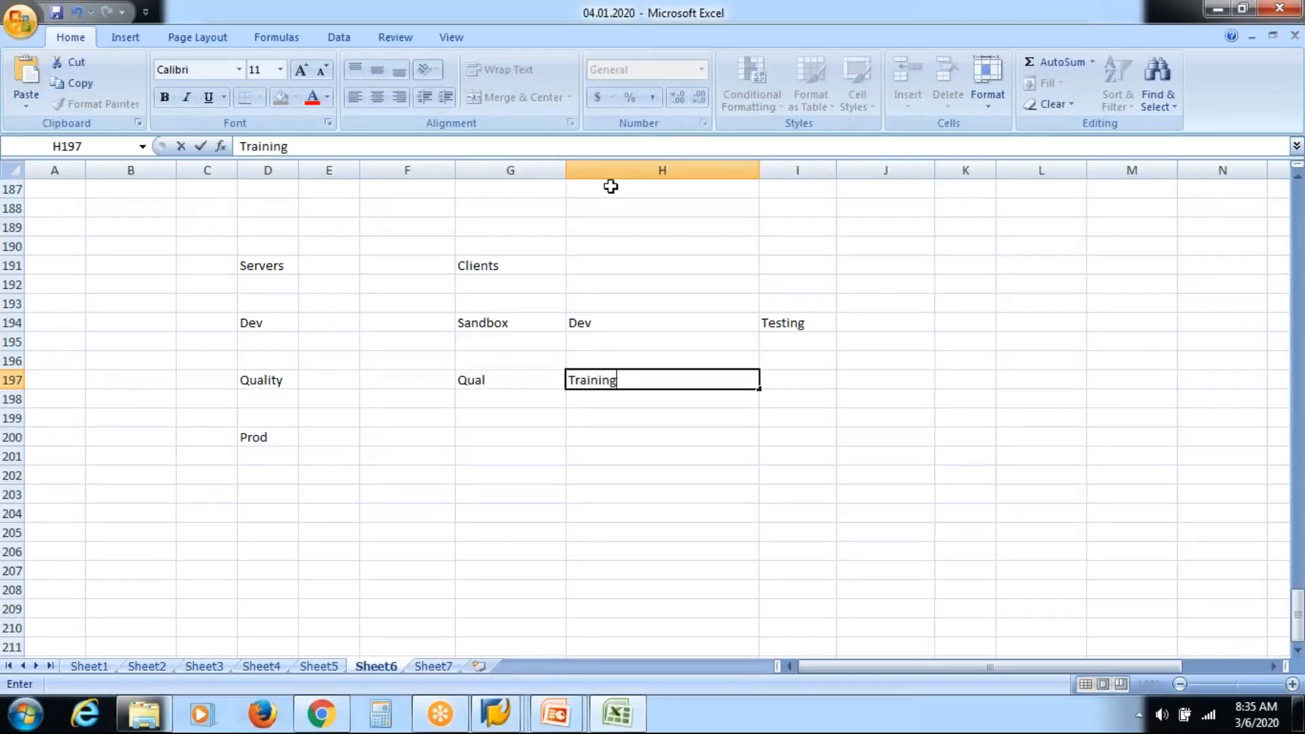
pyautogui.press('Left')
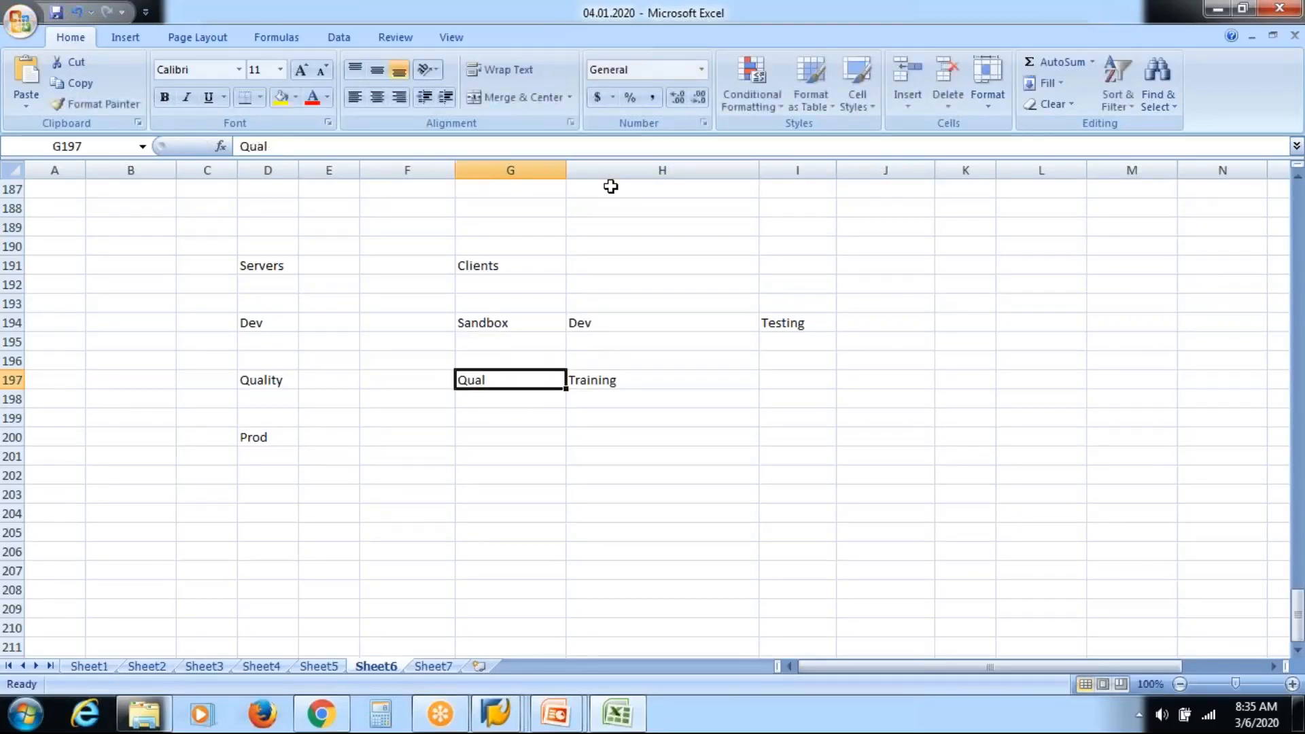
pyautogui.press('Down')
pyautogui.press('Down')
pyautogui.press('Down')
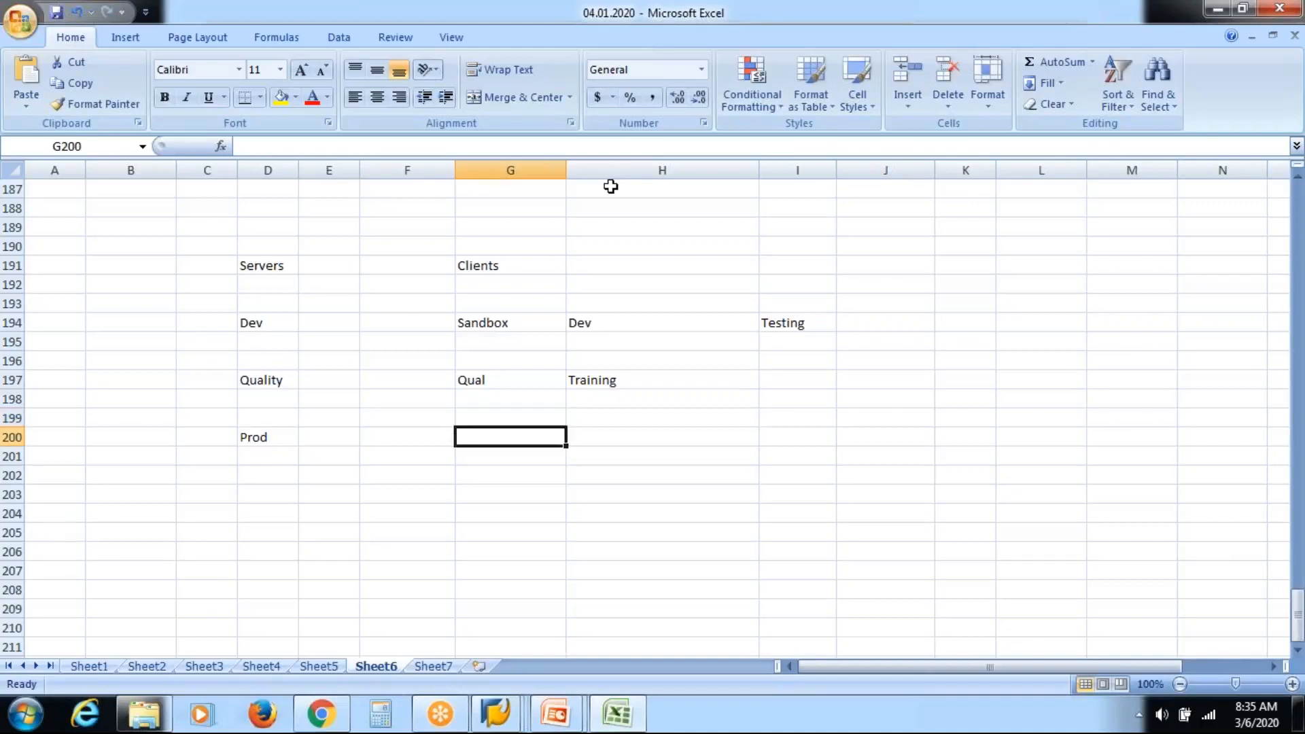
pyautogui.write('Prod')
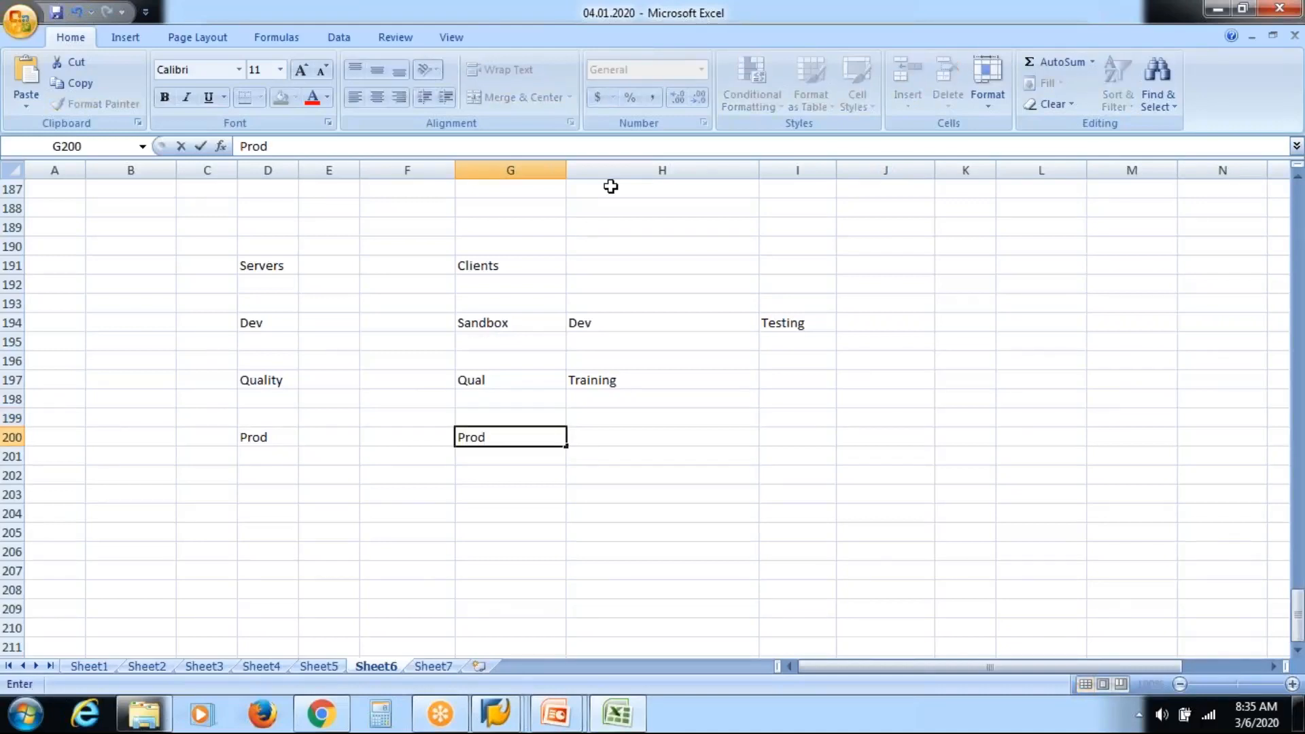
pyautogui.press('Right')
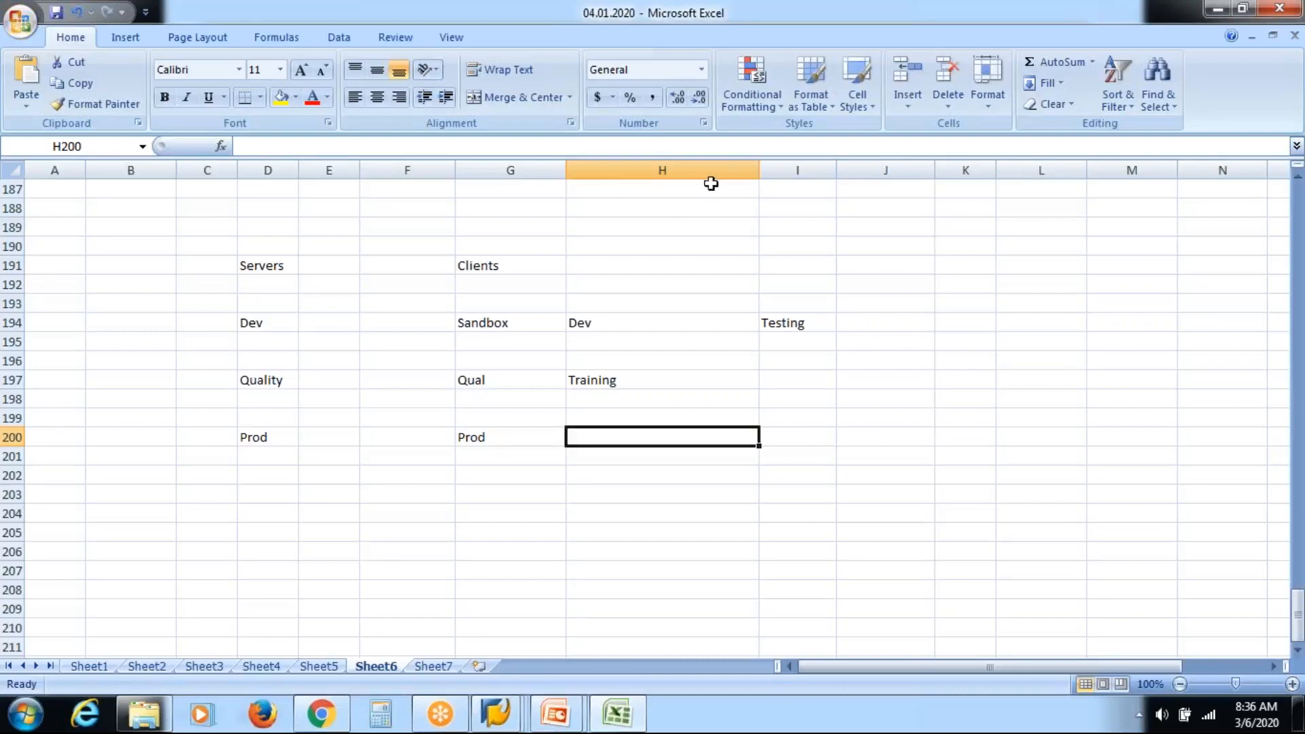
# Narrow column H so Testing sits right beside the Dev client.
pyautogui.click(789, 440)
pyautogui.moveTo(759, 174); pyautogui.dragTo(658, 174)
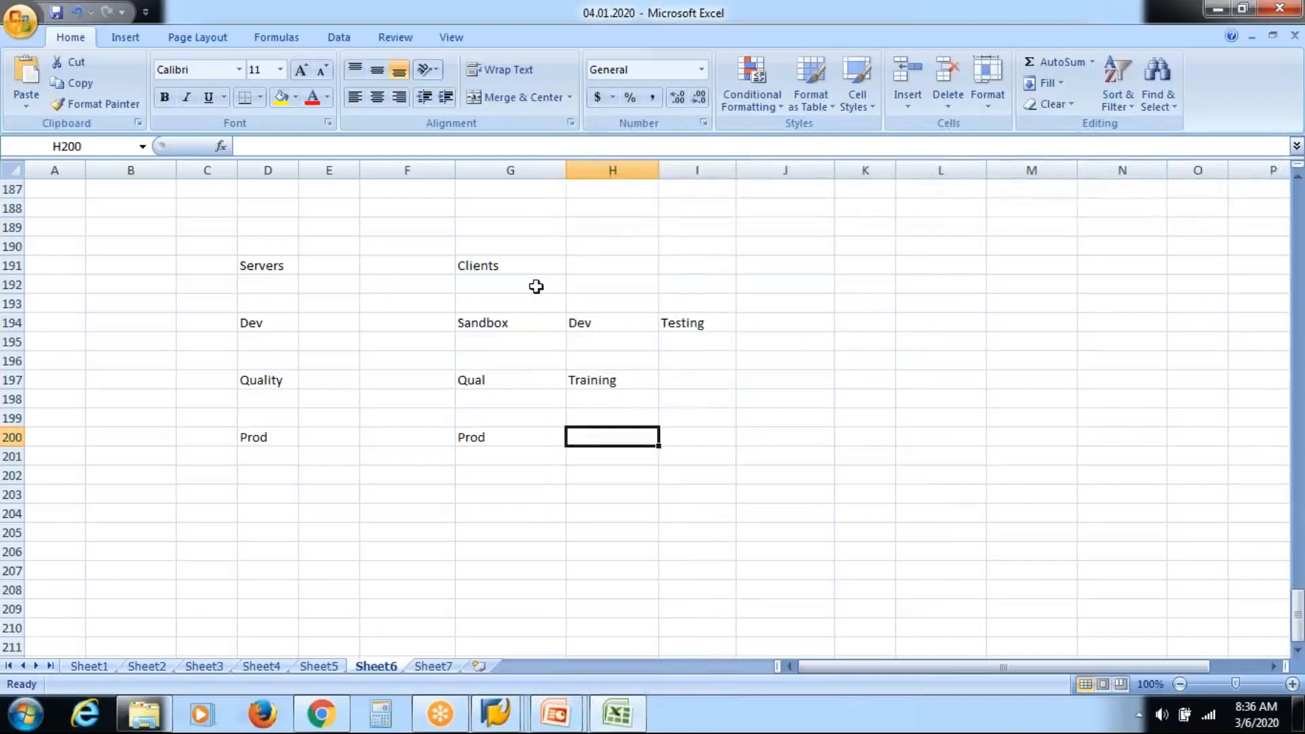
pyautogui.click(511, 324)
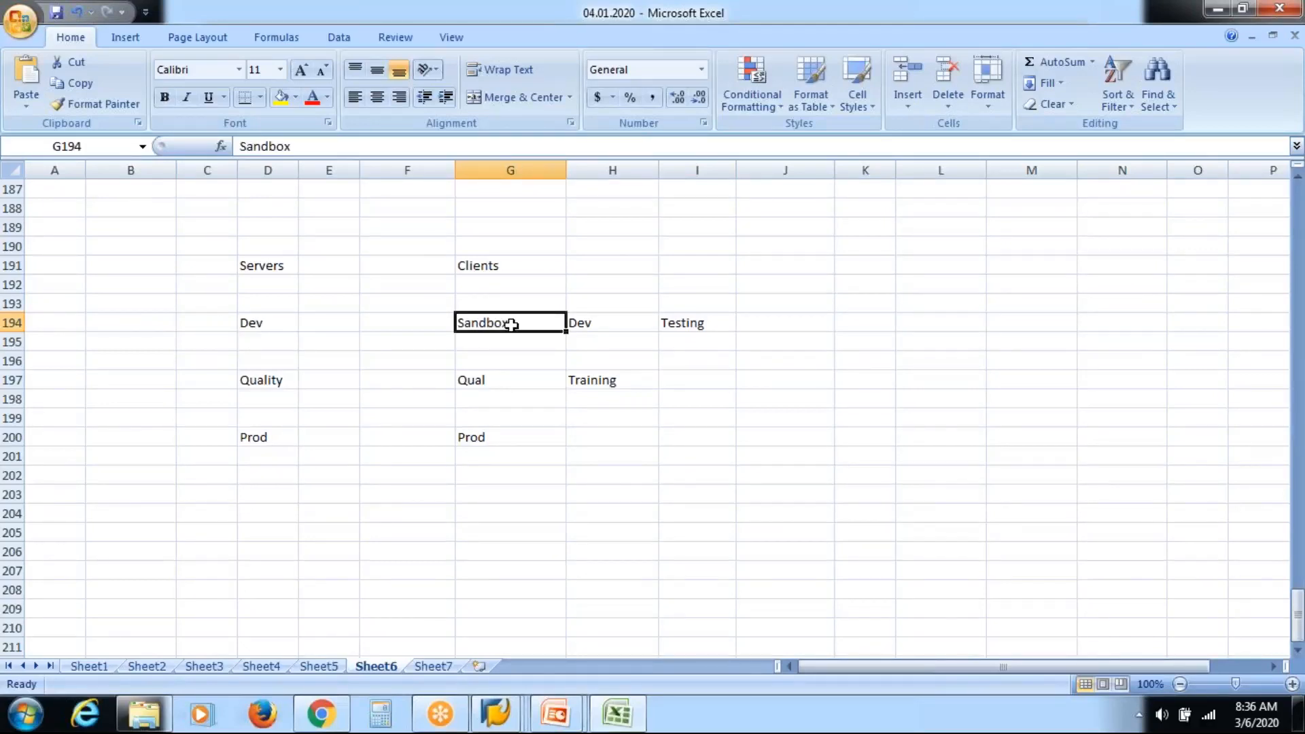
pyautogui.click(476, 341)
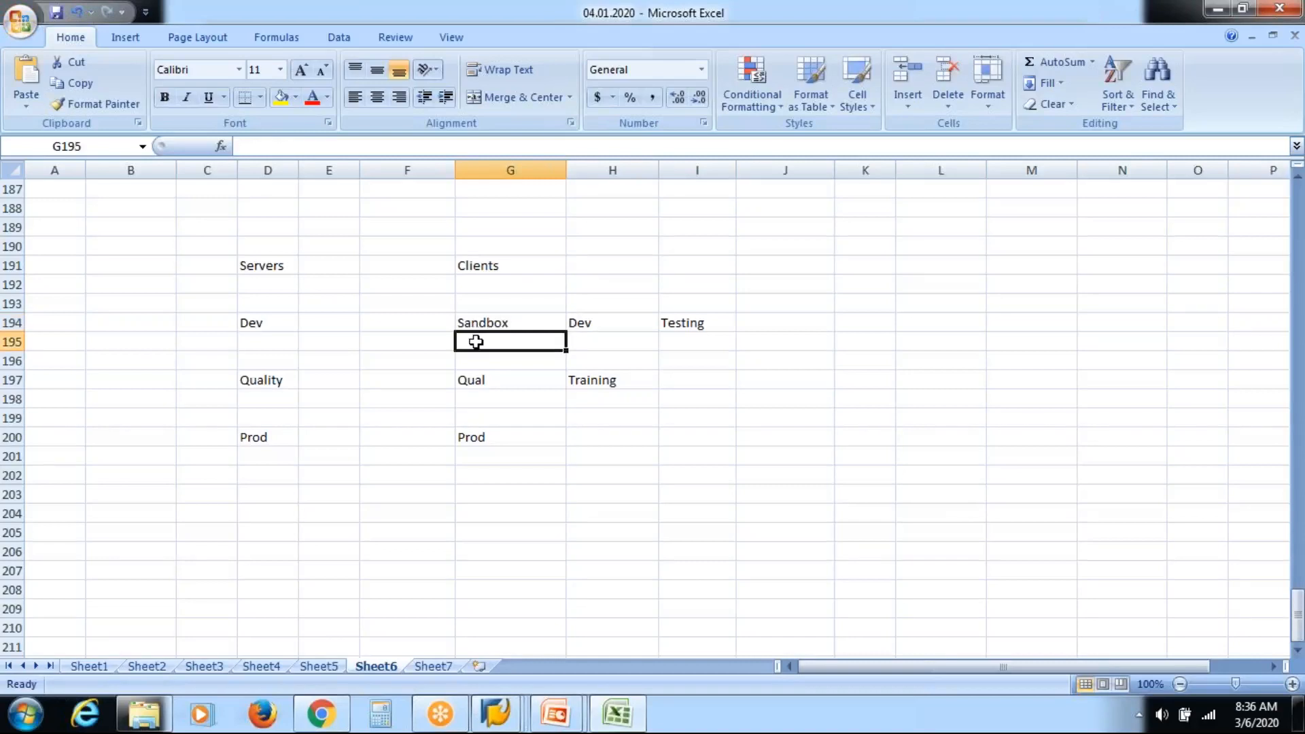
pyautogui.click(498, 322)
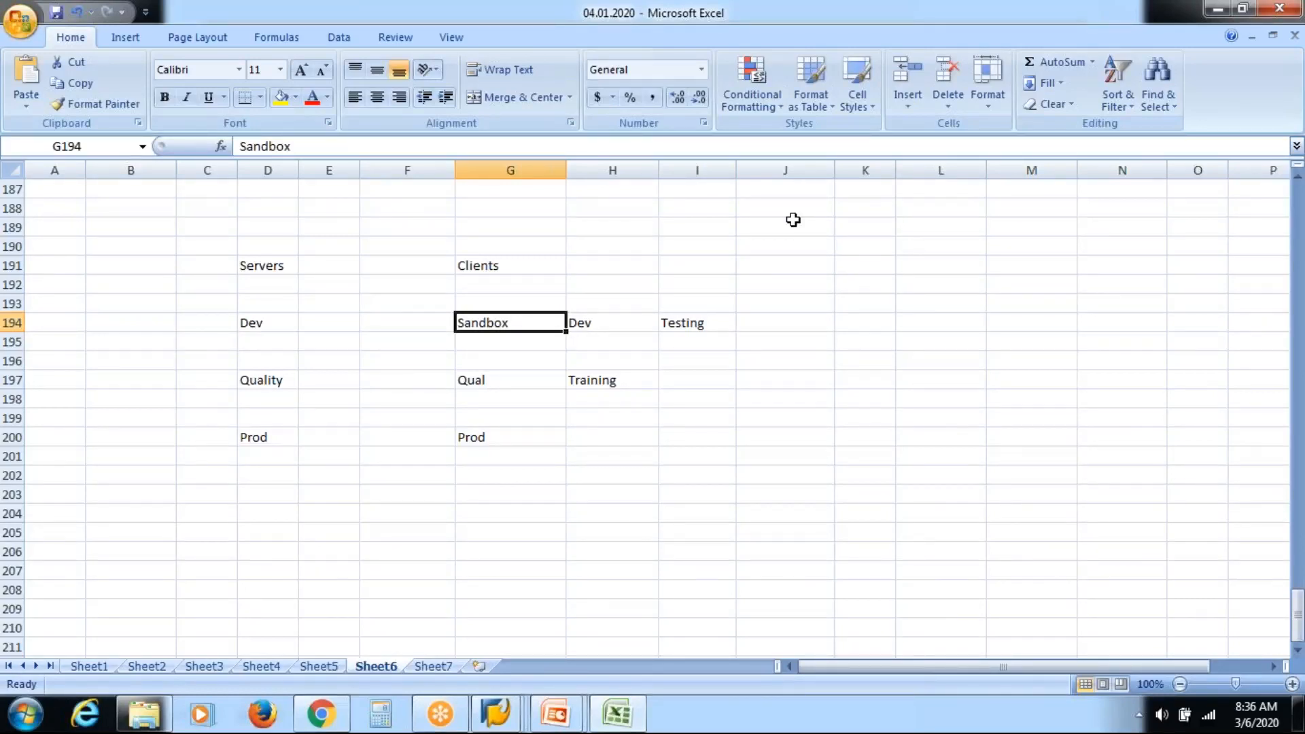
pyautogui.press('Right')
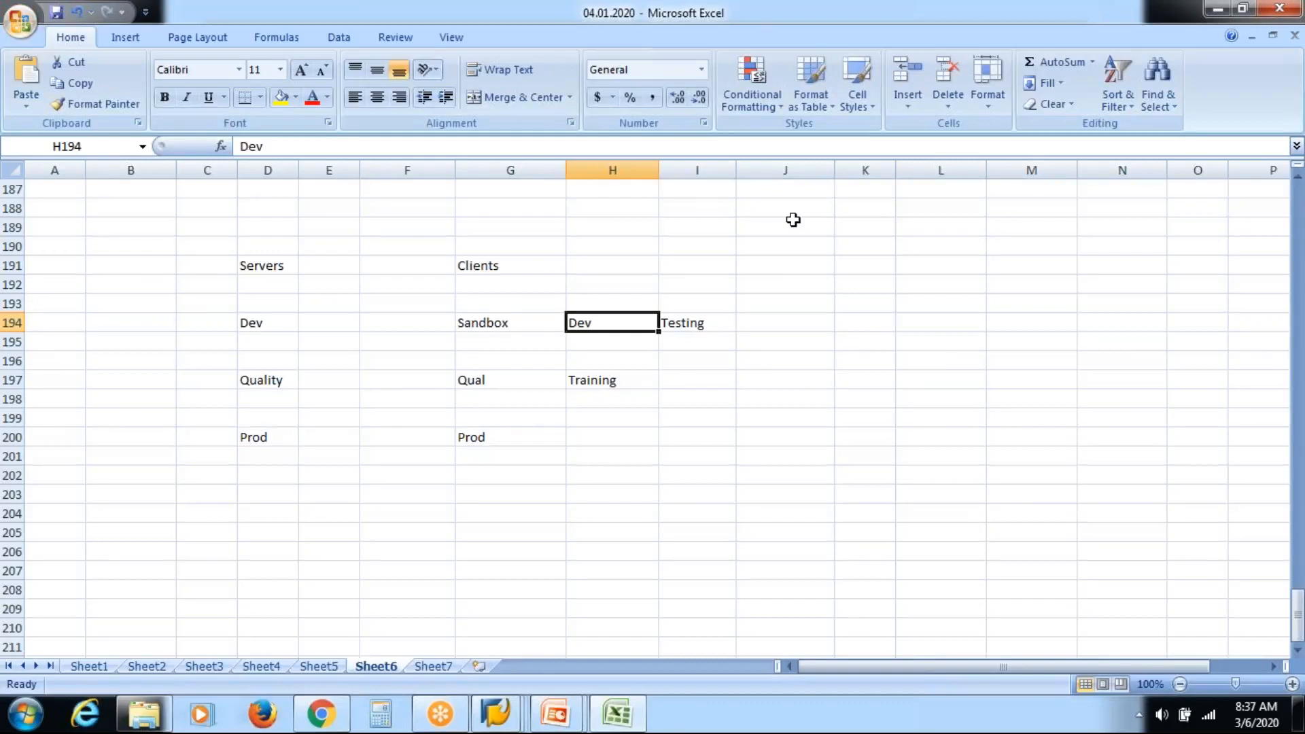
pyautogui.click(488, 326)
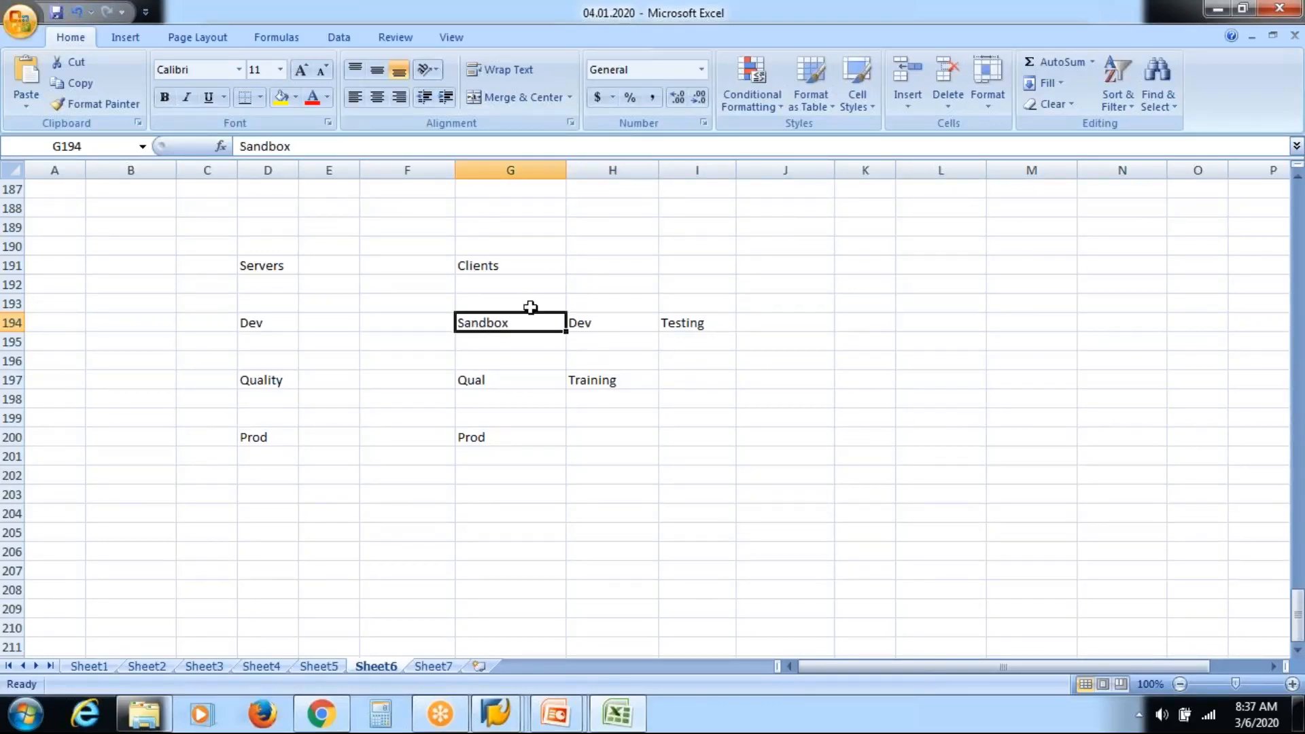
pyautogui.click(589, 323)
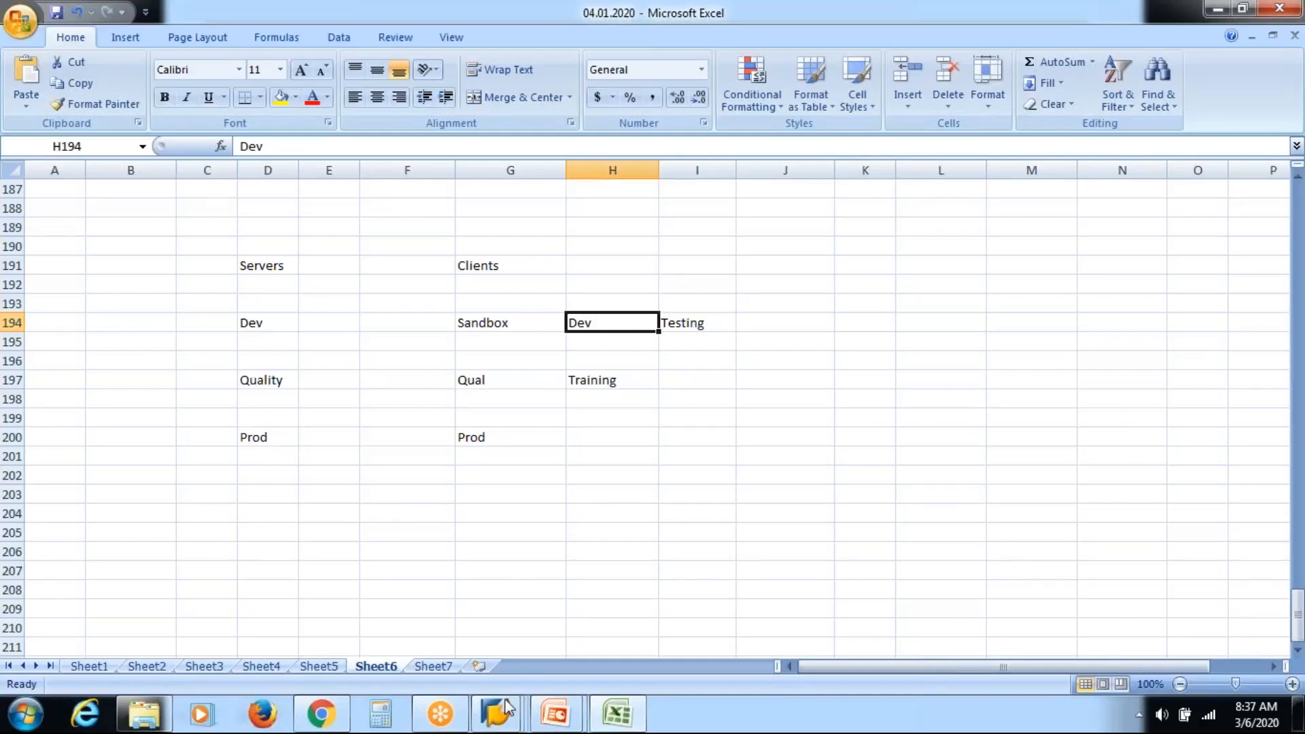
pyautogui.click(506, 722)
pyautogui.click(708, 320)
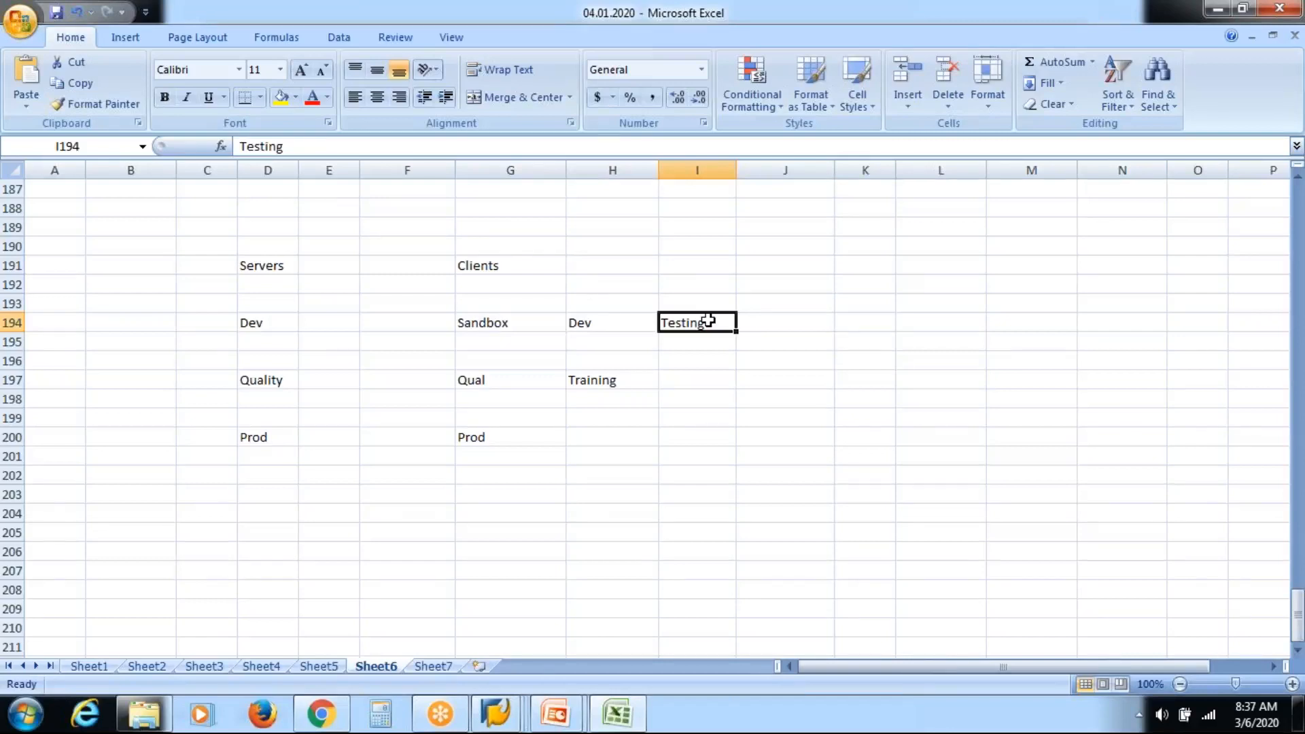
pyautogui.press('Left')
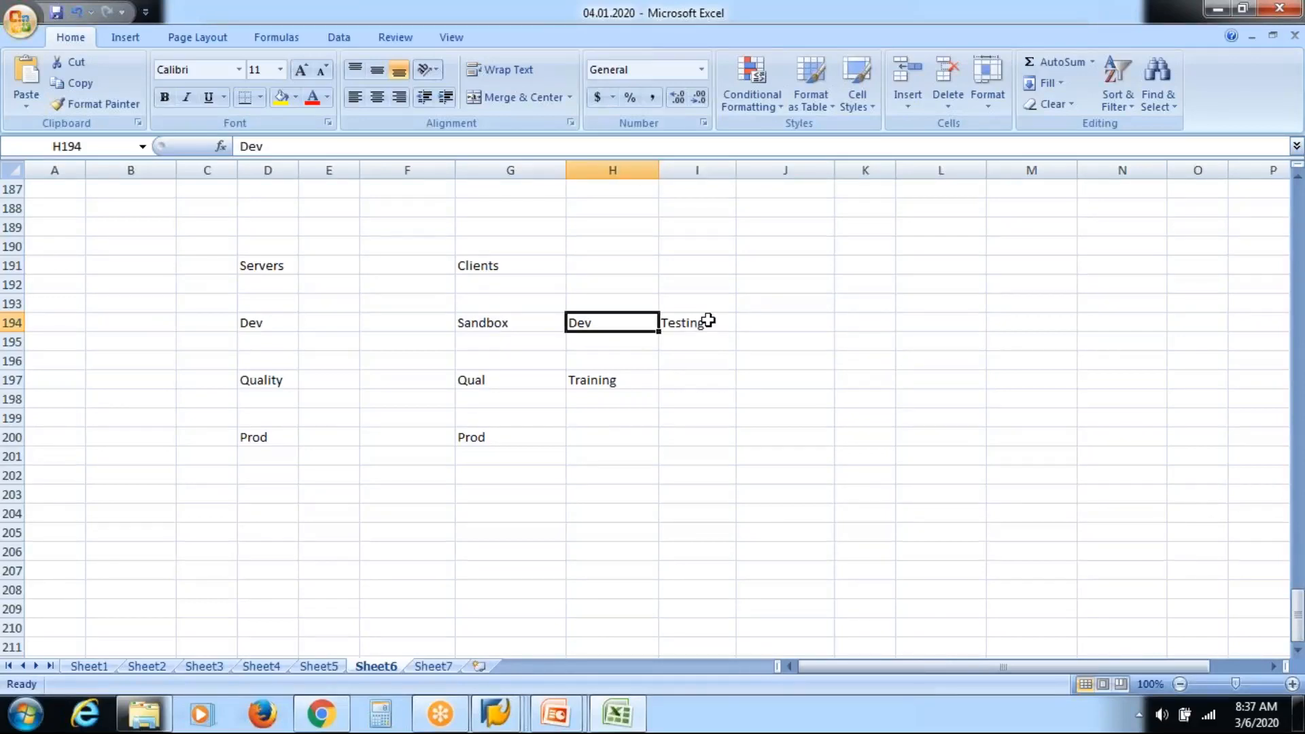
pyautogui.click(708, 320)
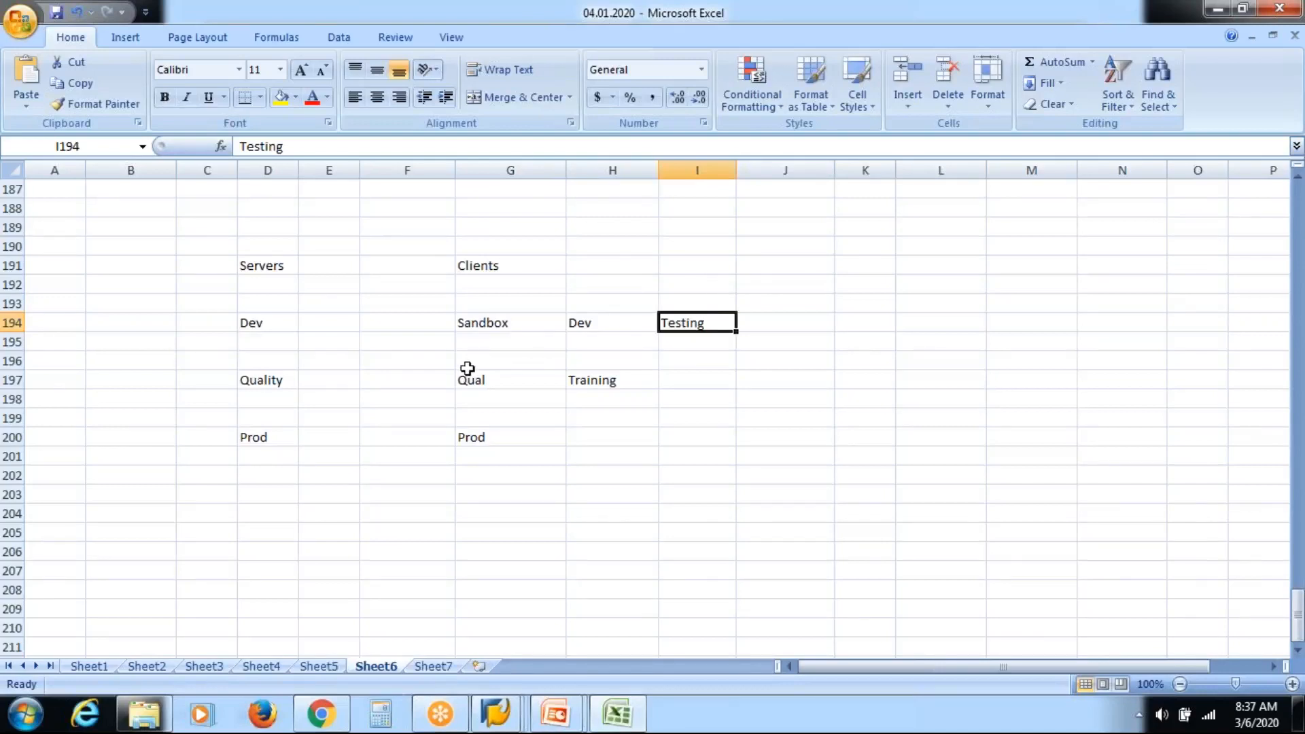
pyautogui.click(269, 381)
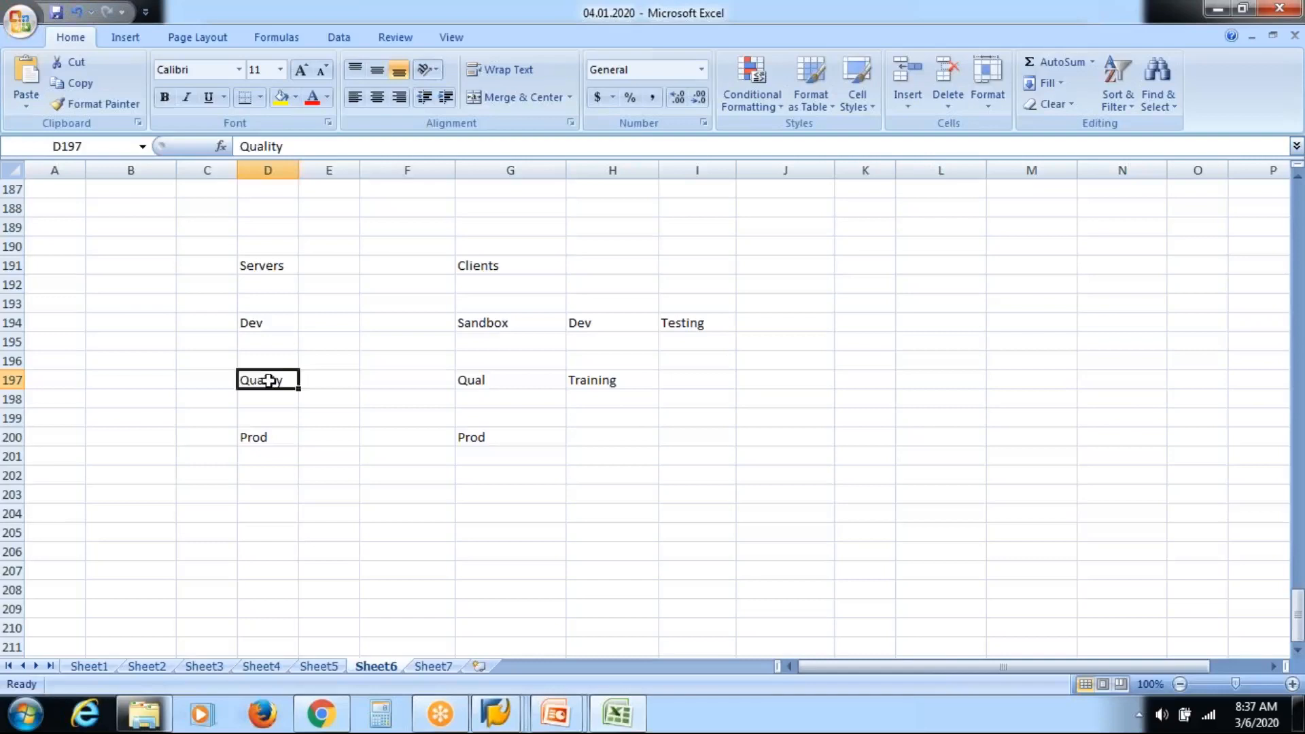
pyautogui.press('Right')
pyautogui.press('Right')
pyautogui.press('Right')
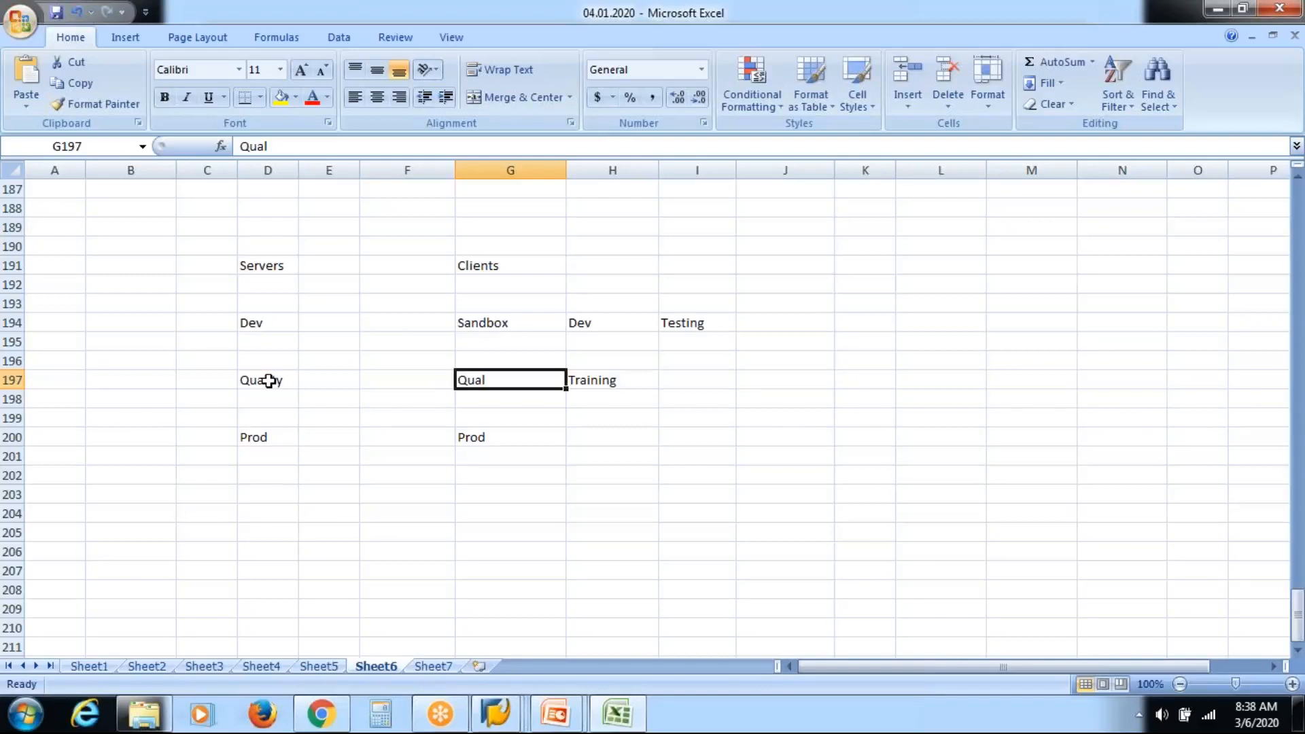
pyautogui.click(274, 437)
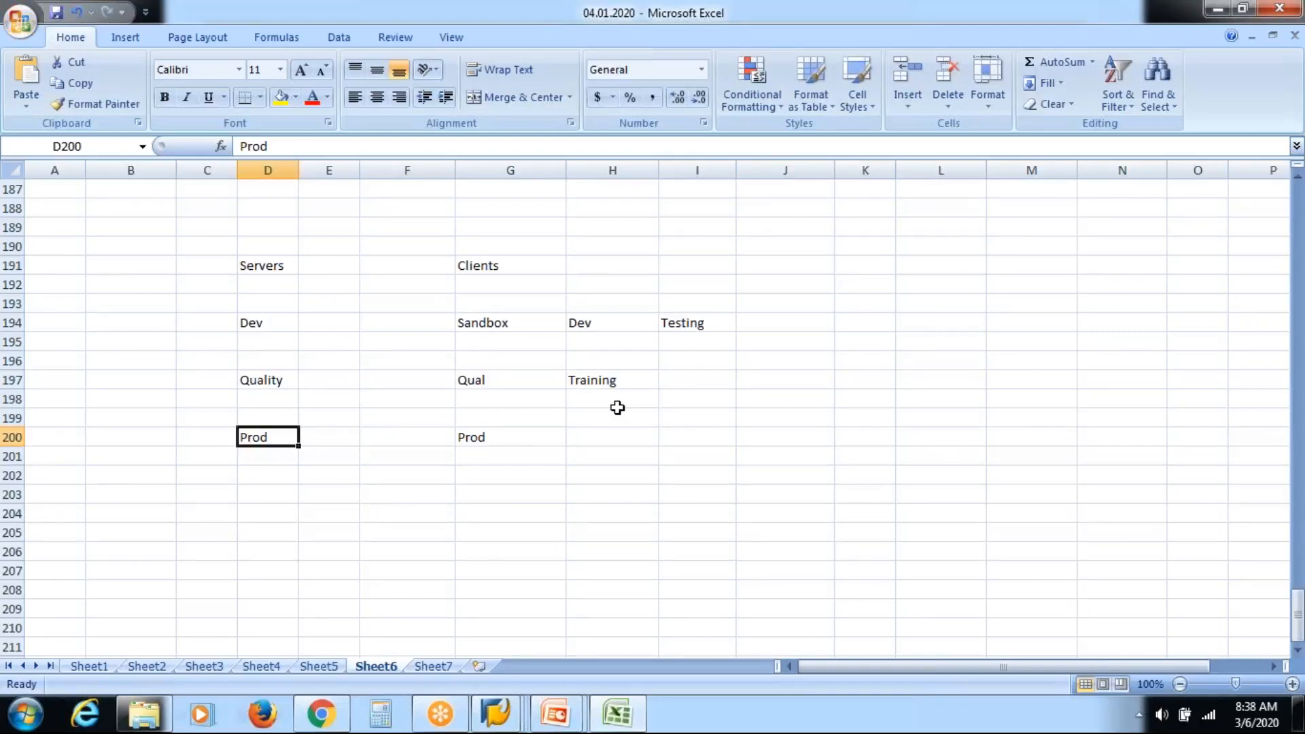
pyautogui.press('Right')
pyautogui.press('Right')
pyautogui.press('Right')
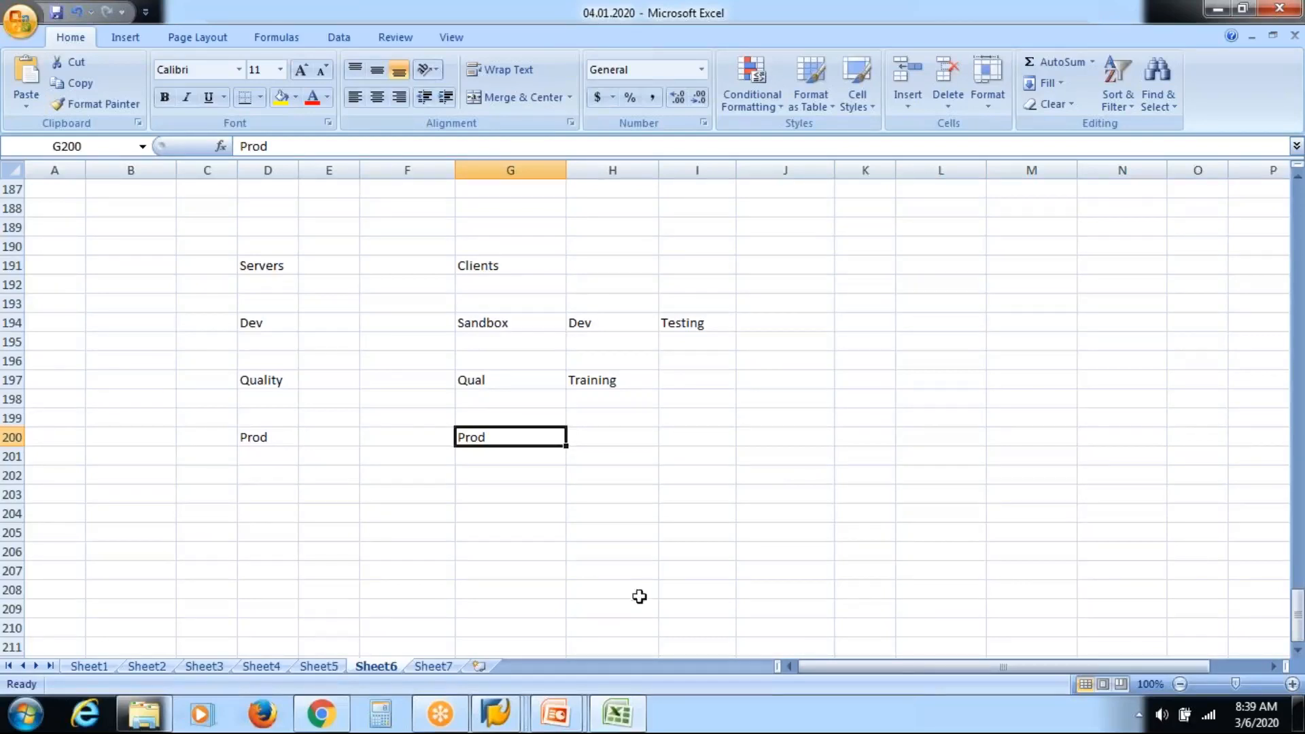
# Dismiss the SAP connection error without details and restore the SAP Logon 740 window.
pyautogui.click(507, 715)
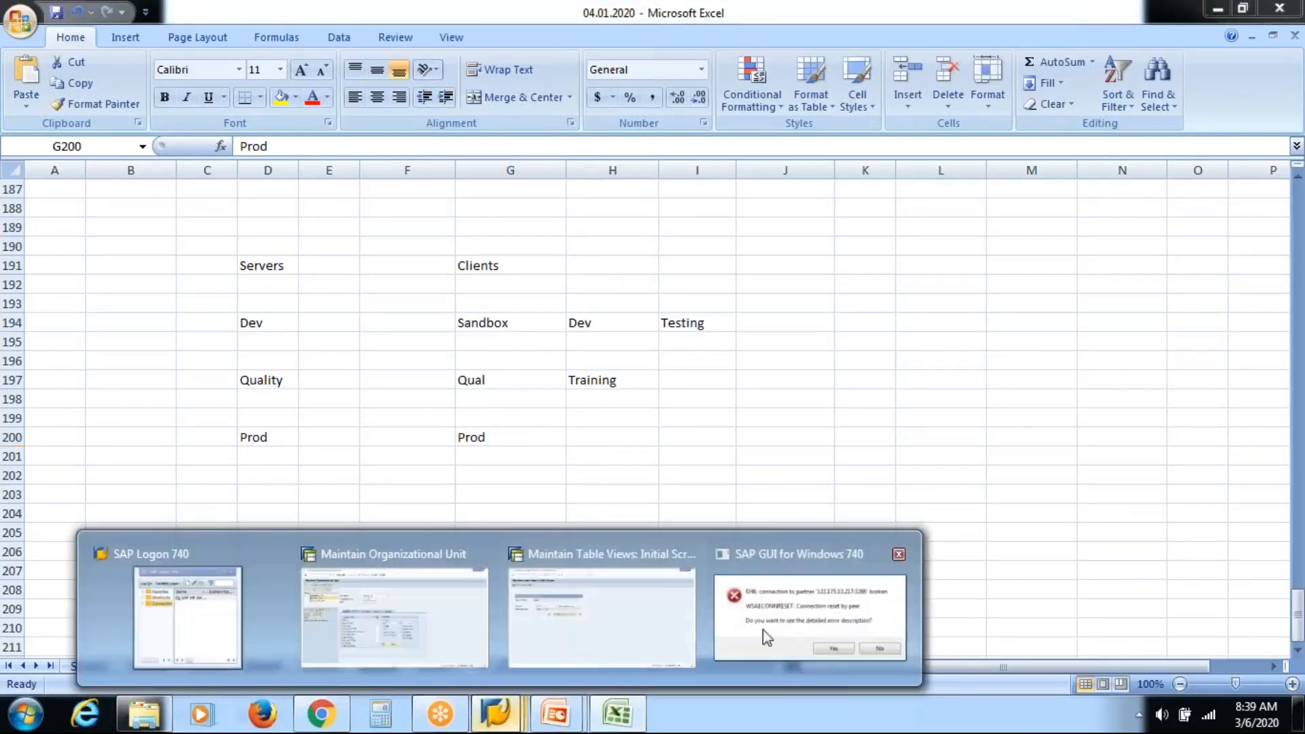
pyautogui.click(782, 622)
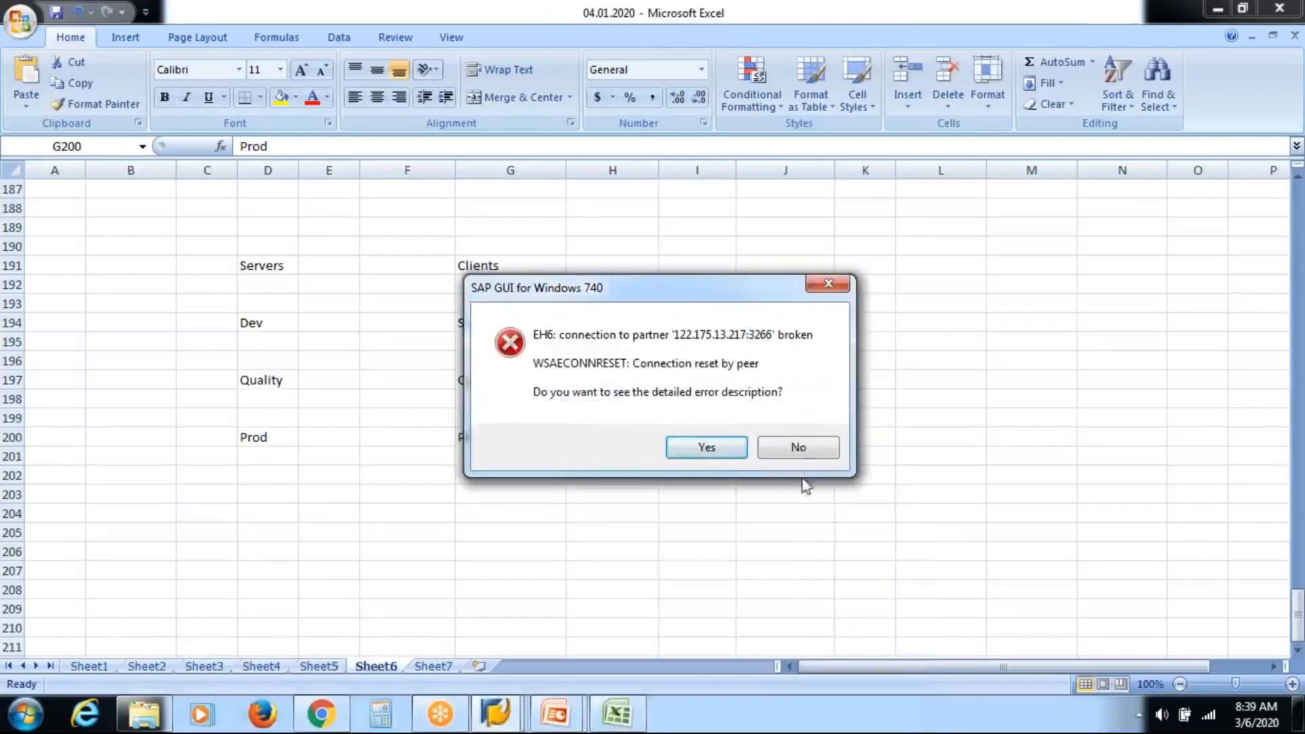
pyautogui.click(810, 448)
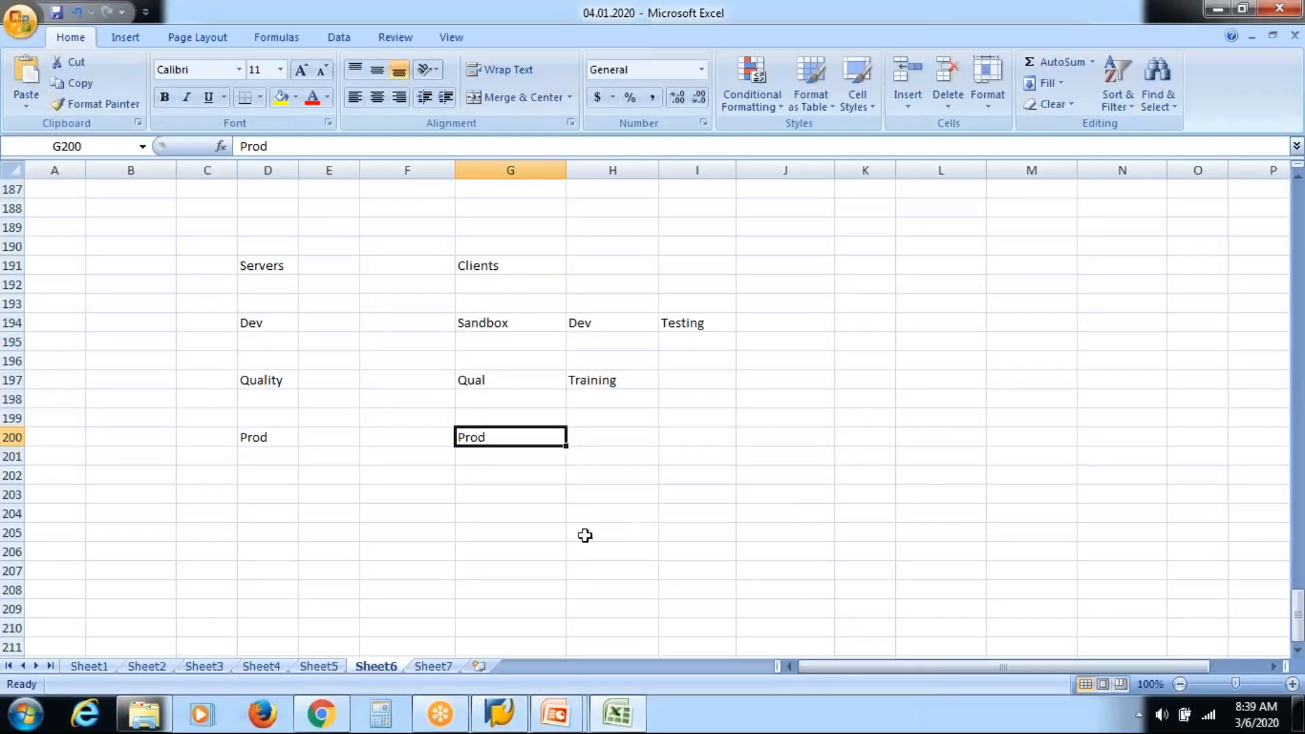
pyautogui.click(274, 497)
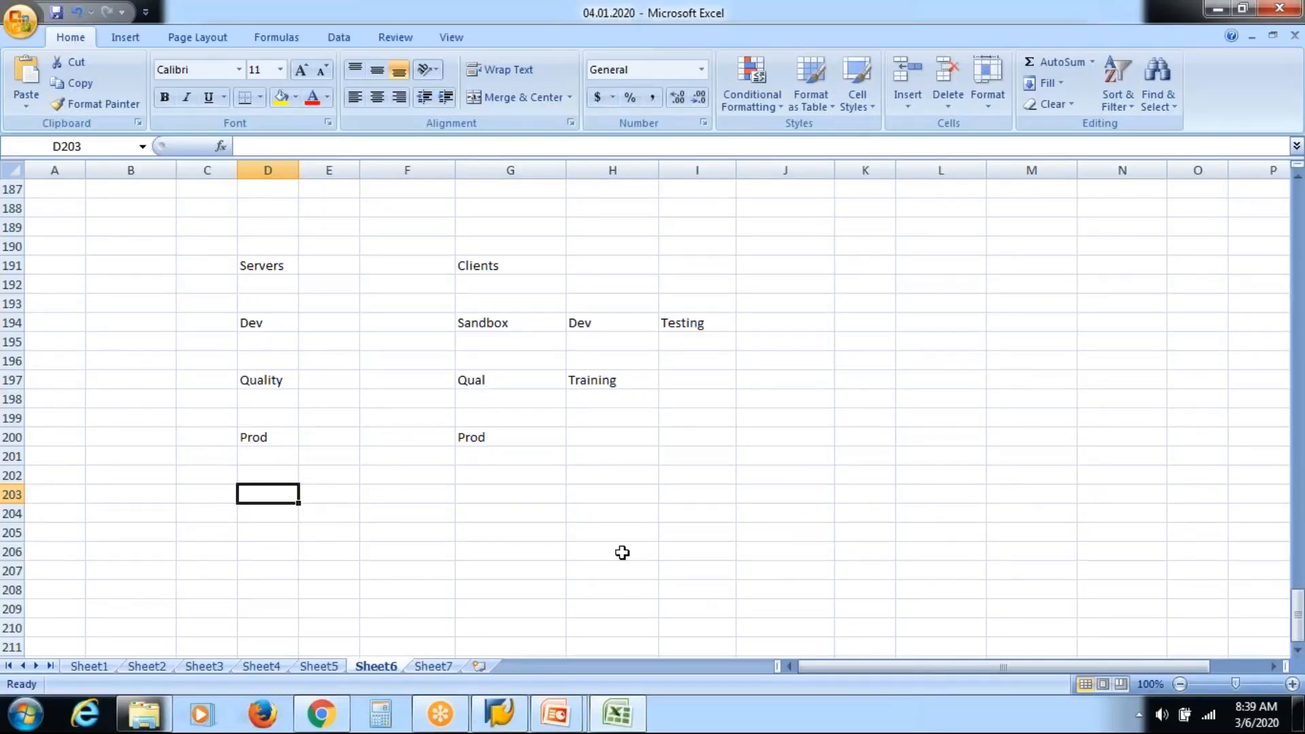
pyautogui.click(511, 715)
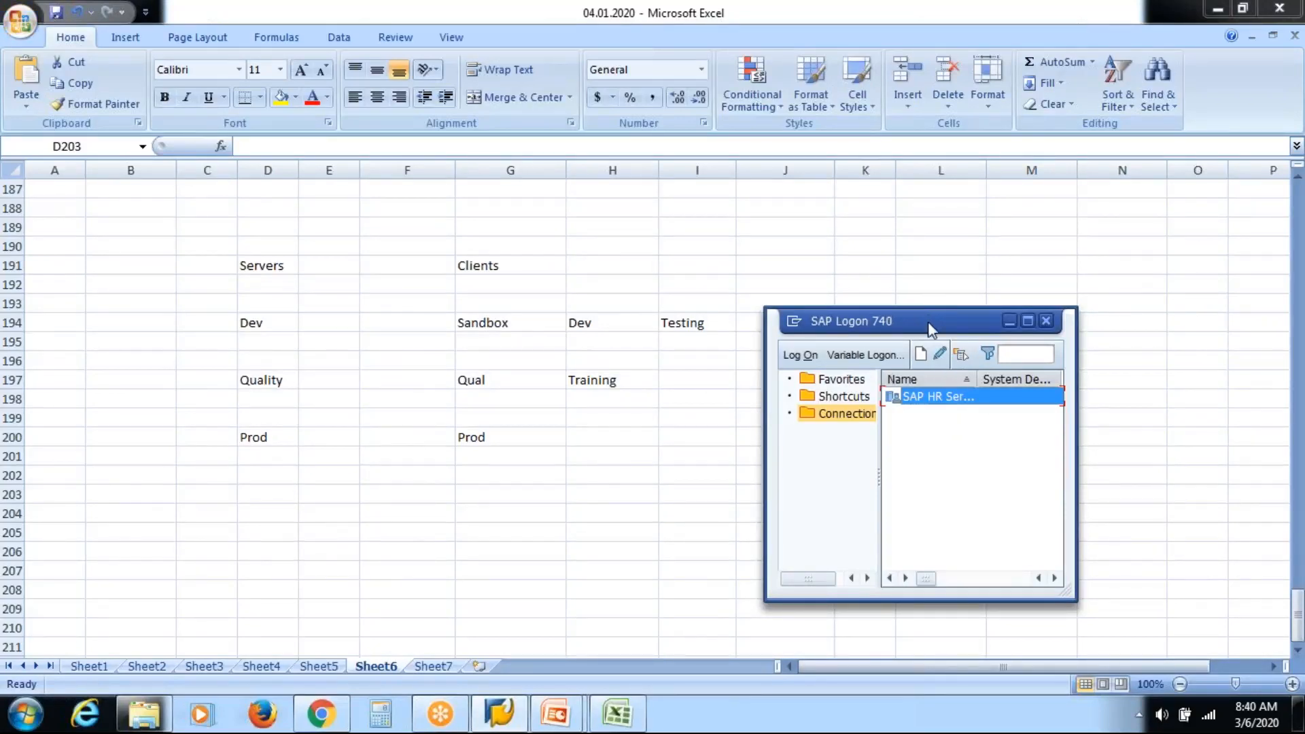
# Move SAP Logon 740 aside to uncover the client names, then bring Excel forward.
pyautogui.moveTo(927, 322); pyautogui.dragTo(936, 246)
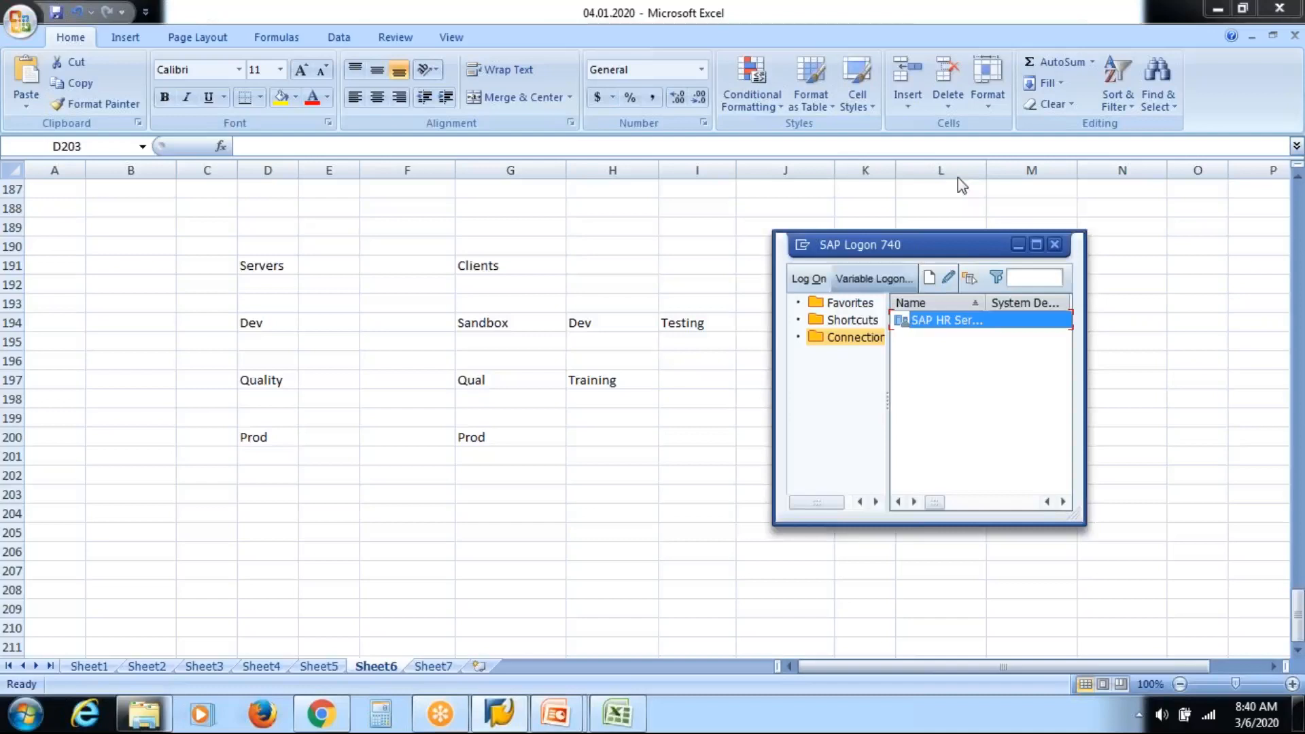
pyautogui.moveTo(968, 259); pyautogui.dragTo(494, 265)
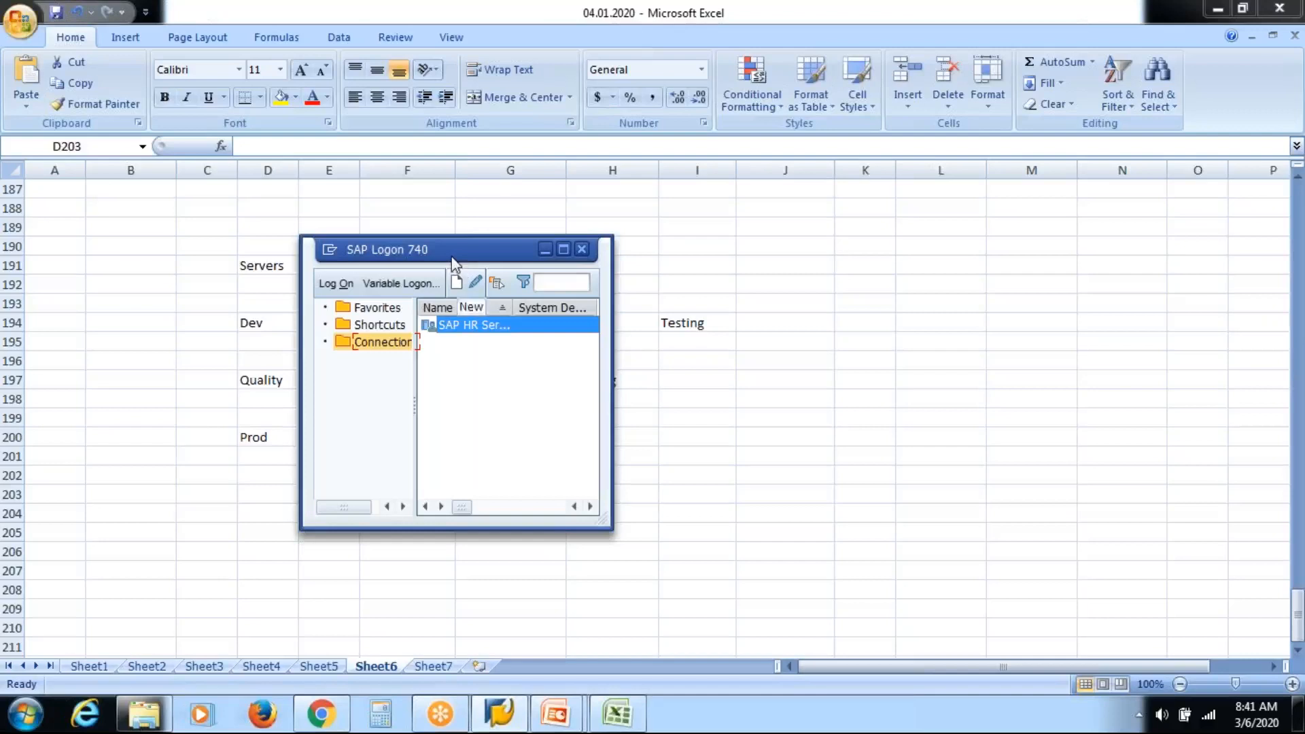
pyautogui.moveTo(455, 263); pyautogui.dragTo(693, 263)
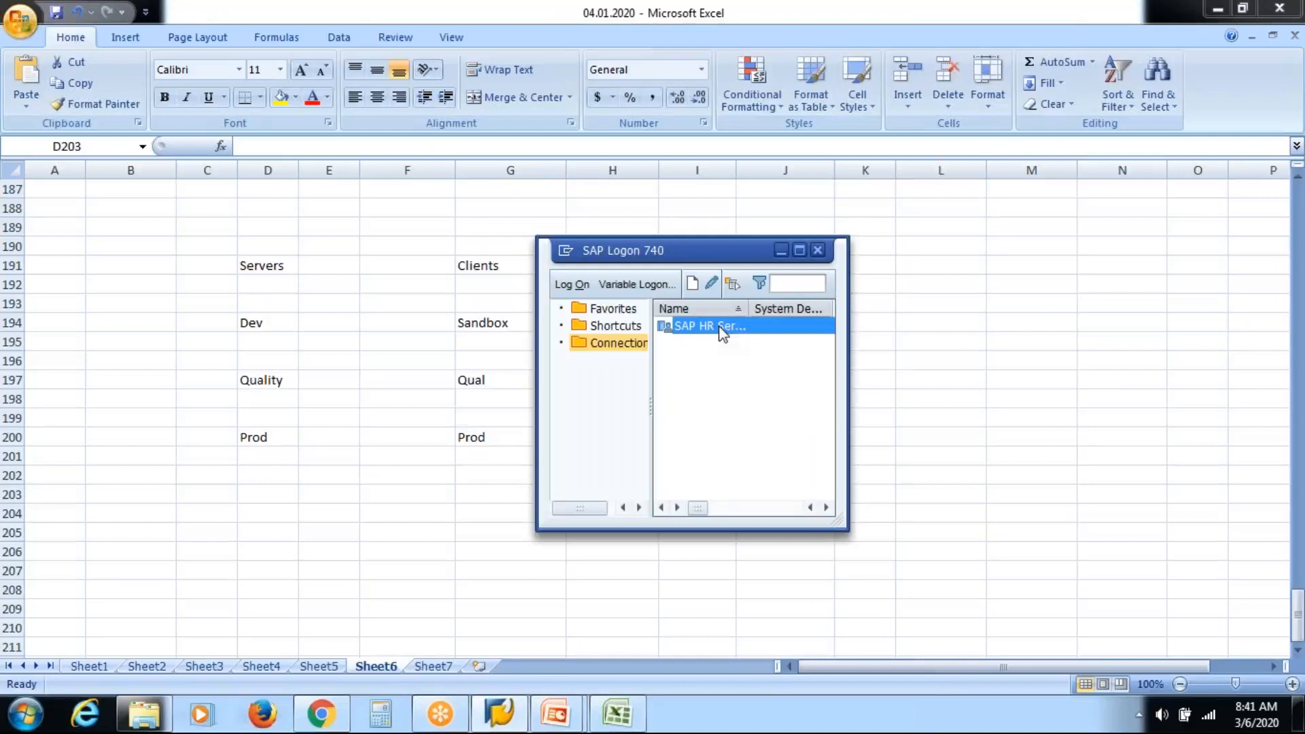
pyautogui.moveTo(728, 257); pyautogui.dragTo(1122, 285)
pyautogui.click(480, 350)
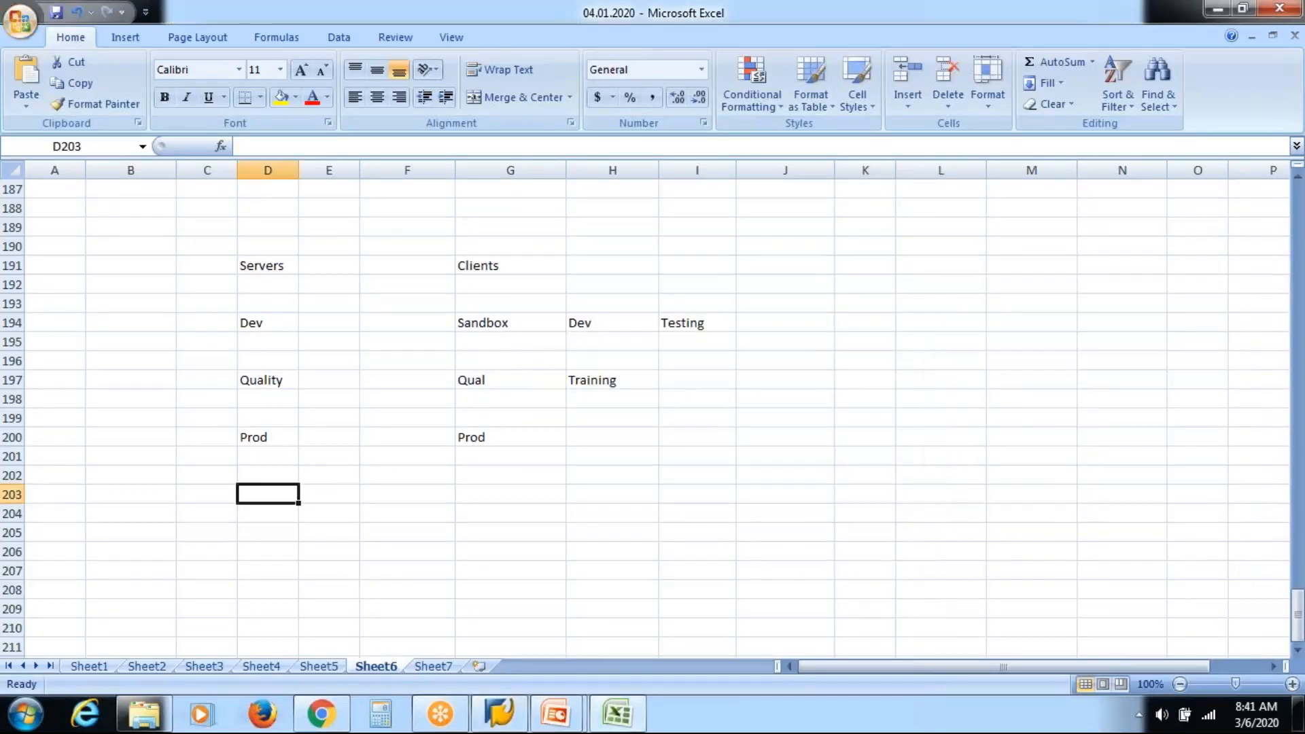
# Enter client numbers 100, 200, 300, 400, 500 and 600 under Sandbox, Dev, Testing, Qual, Training and Prod.
pyautogui.click(495, 345)
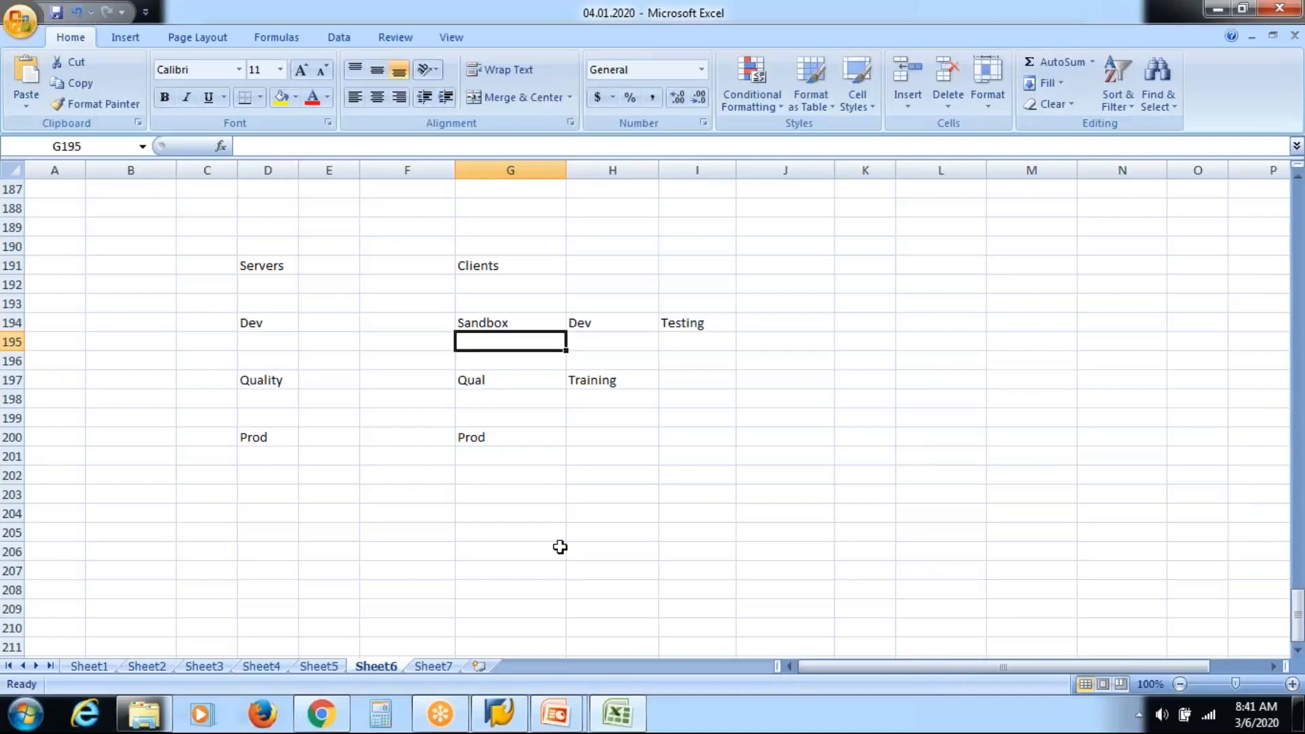
pyautogui.write('100')
pyautogui.press('Tab')
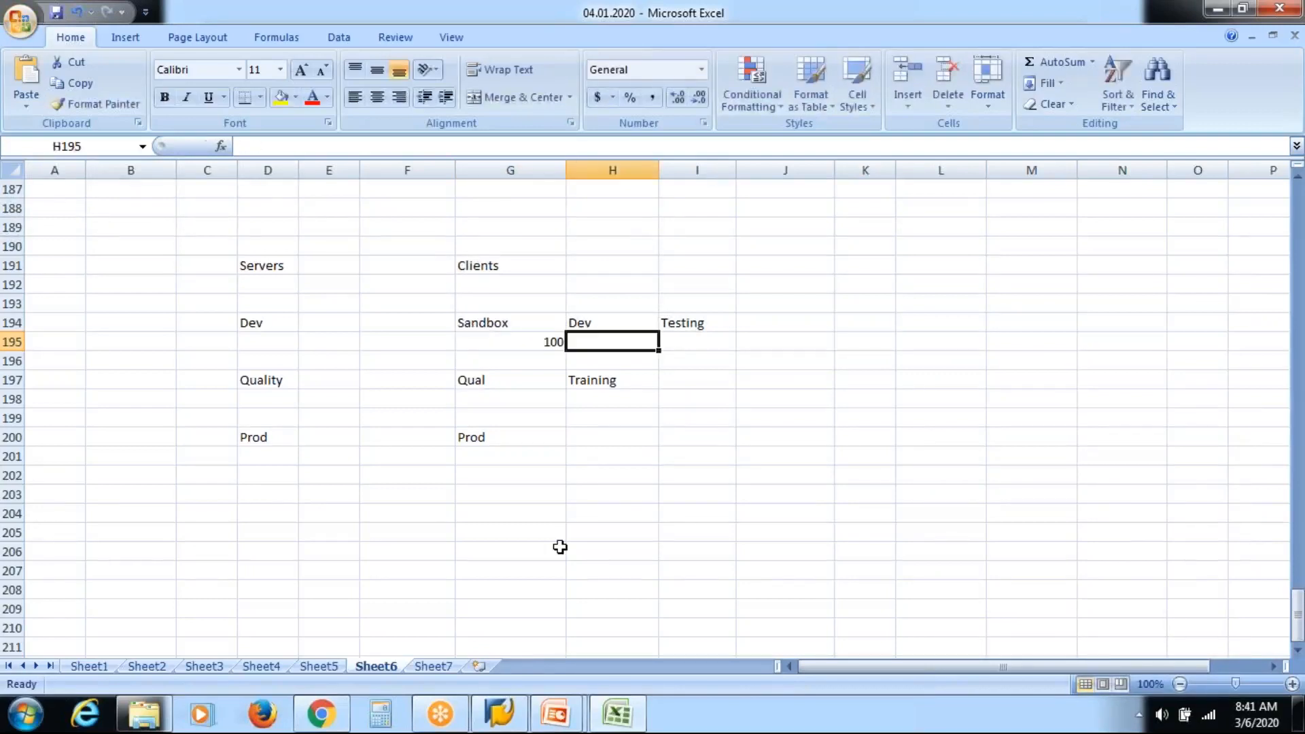
pyautogui.write('200')
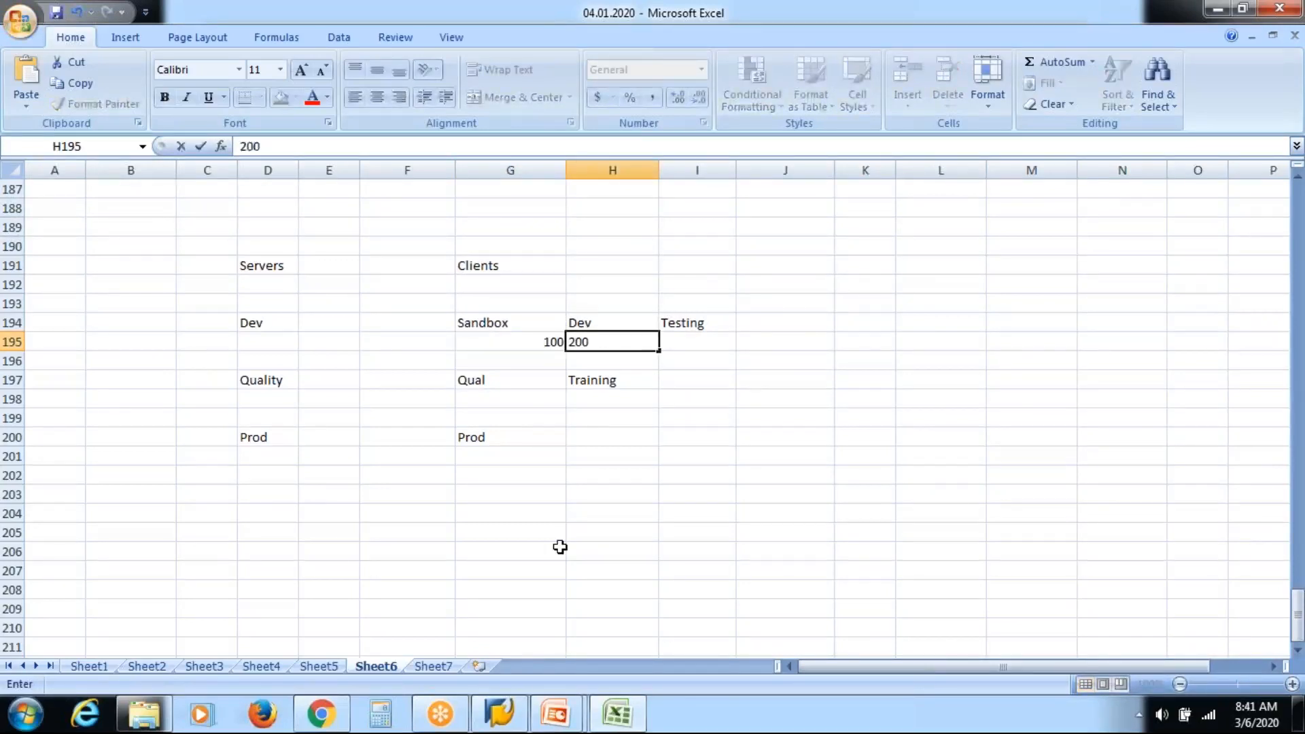
pyautogui.press('Tab')
pyautogui.write('300')
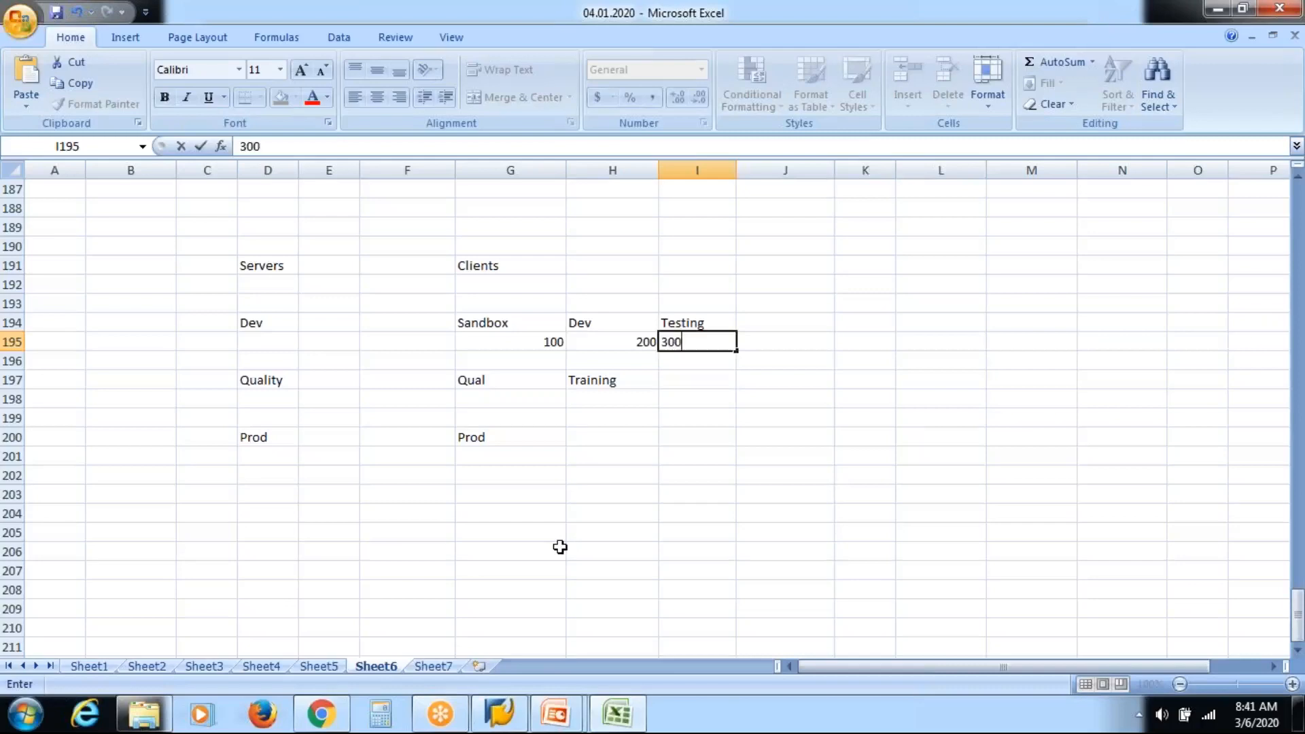
pyautogui.press('Down')
pyautogui.press('Down')
pyautogui.press('Down')
pyautogui.press('Left')
pyautogui.press('Left')
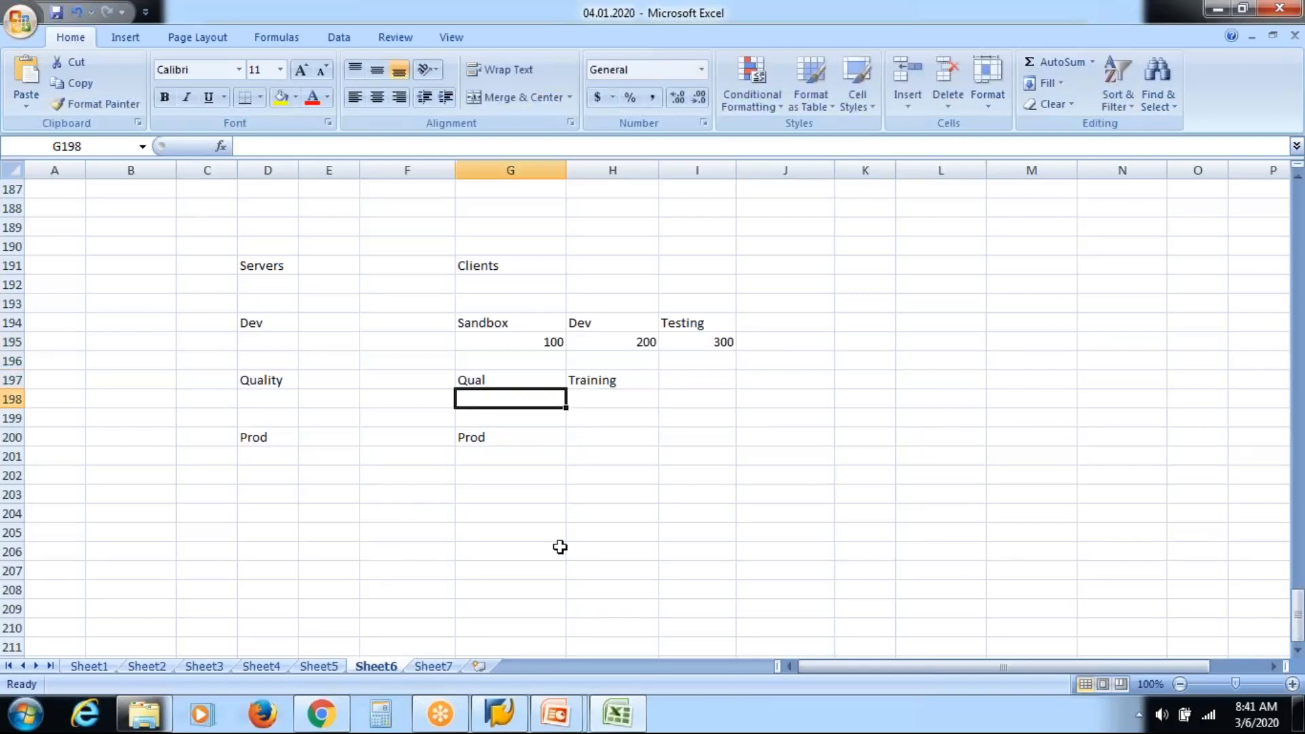
pyautogui.write('400')
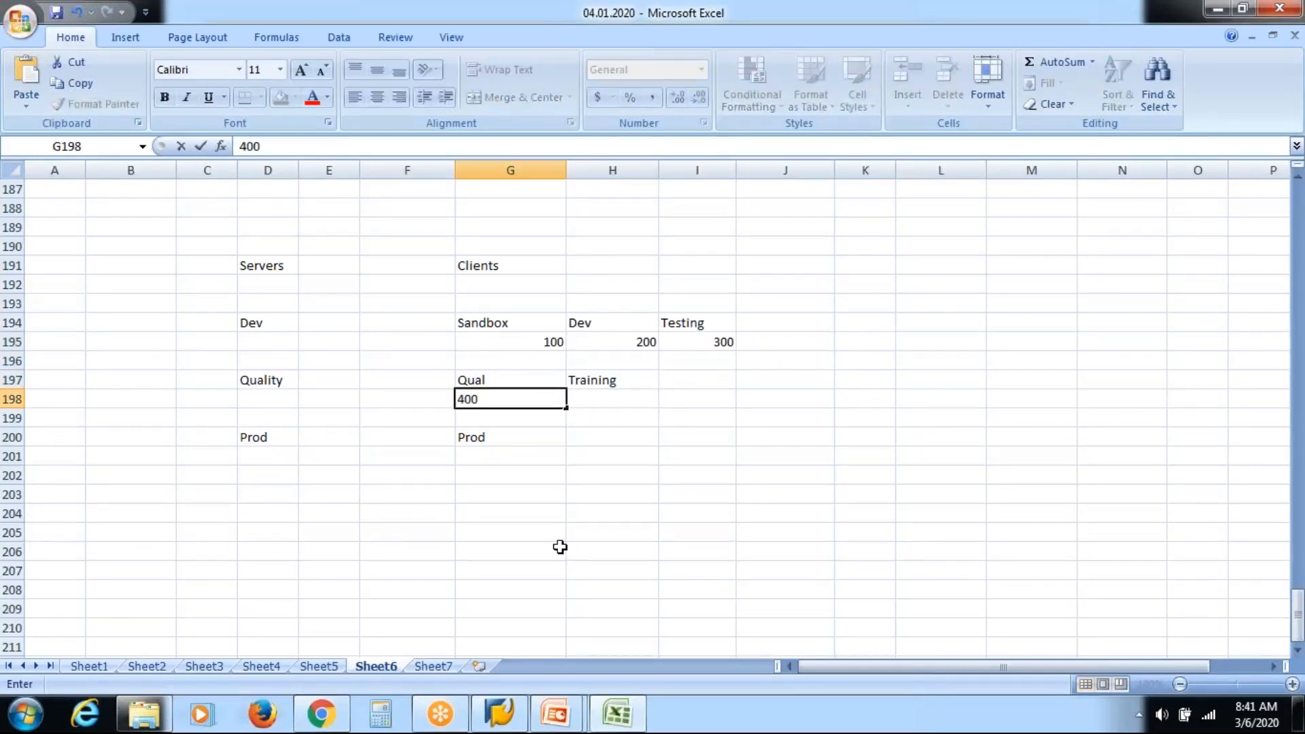
pyautogui.press('Tab')
pyautogui.write('500')
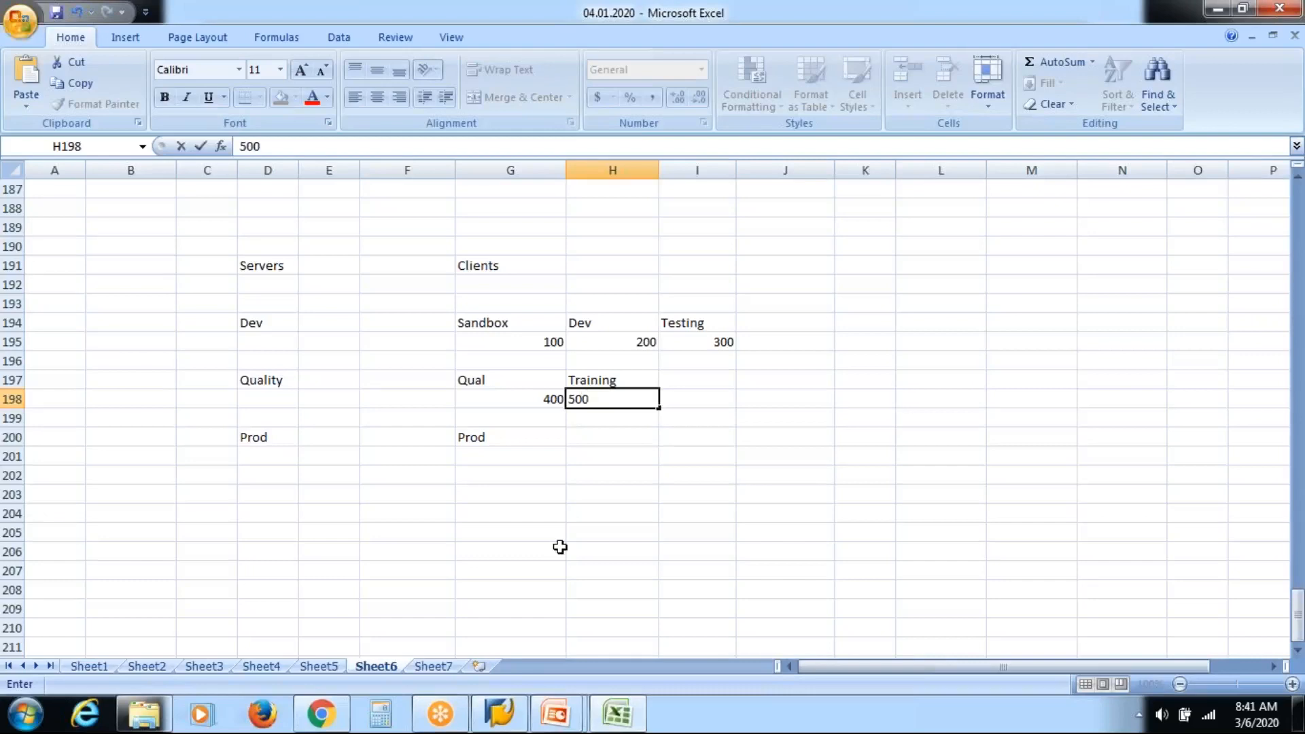
pyautogui.press('Down')
pyautogui.press('Down')
pyautogui.press('Down')
pyautogui.press('Left')
pyautogui.press('Left')
pyautogui.press('Right')
pyautogui.write('600')
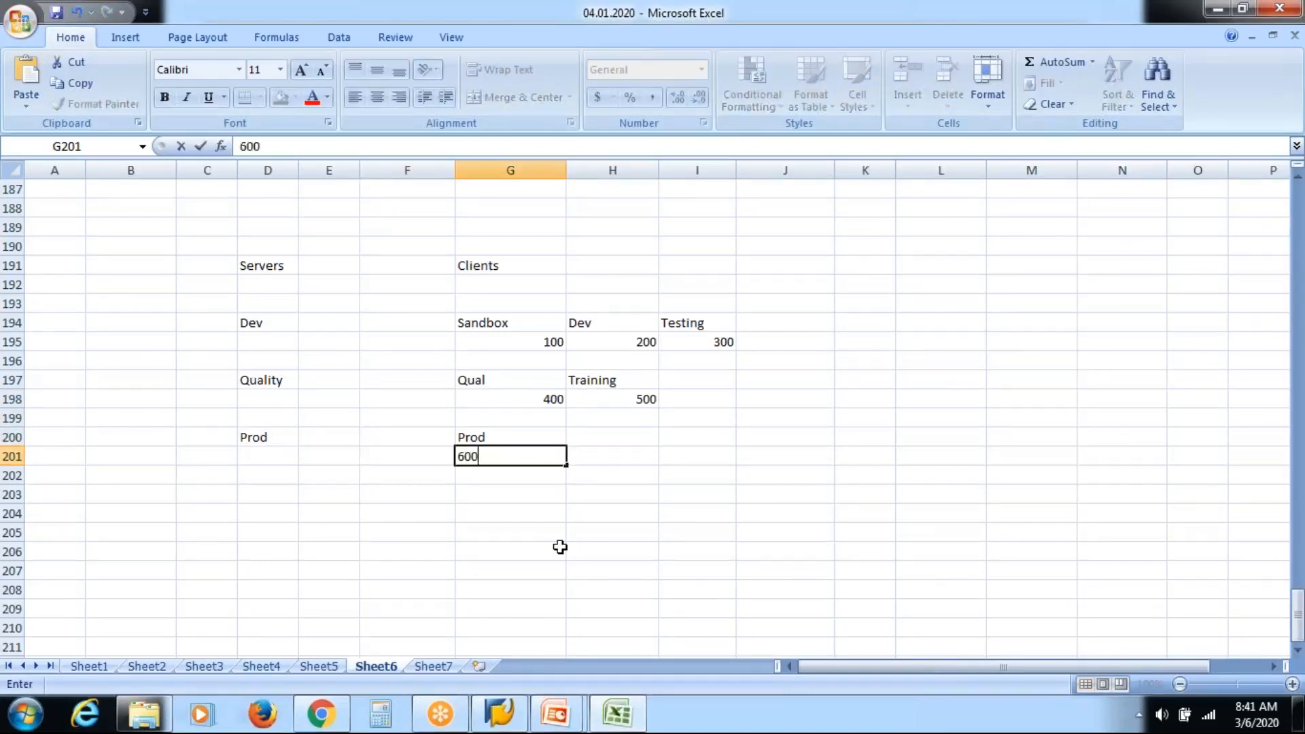
pyautogui.click(646, 532)
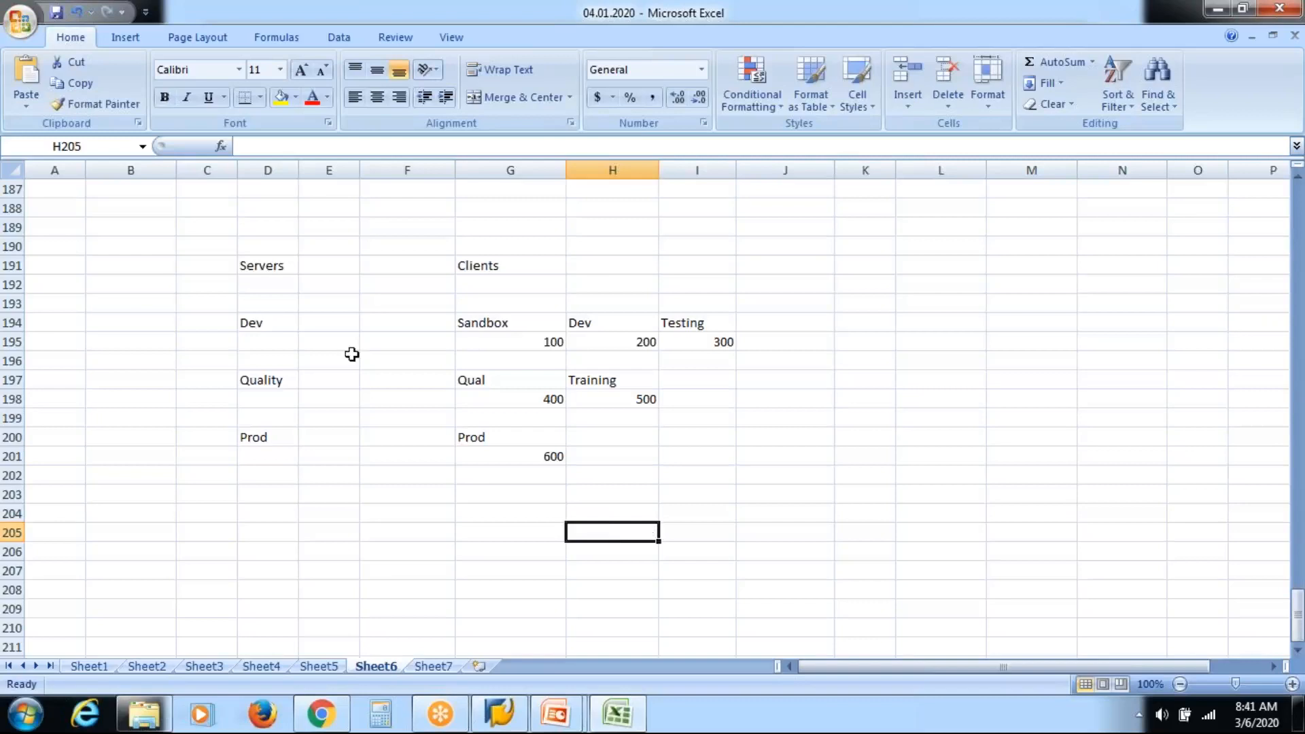
# Center-align all text in the table D191:I202 and bring SAP Logon 740 back up.
pyautogui.click(278, 265)
pyautogui.hotkey('shift', 'Right')
pyautogui.hotkey('shift', 'Right')
pyautogui.hotkey('shift', 'Right')
pyautogui.hotkey('shift', 'Right')
pyautogui.hotkey('shift', 'Right')
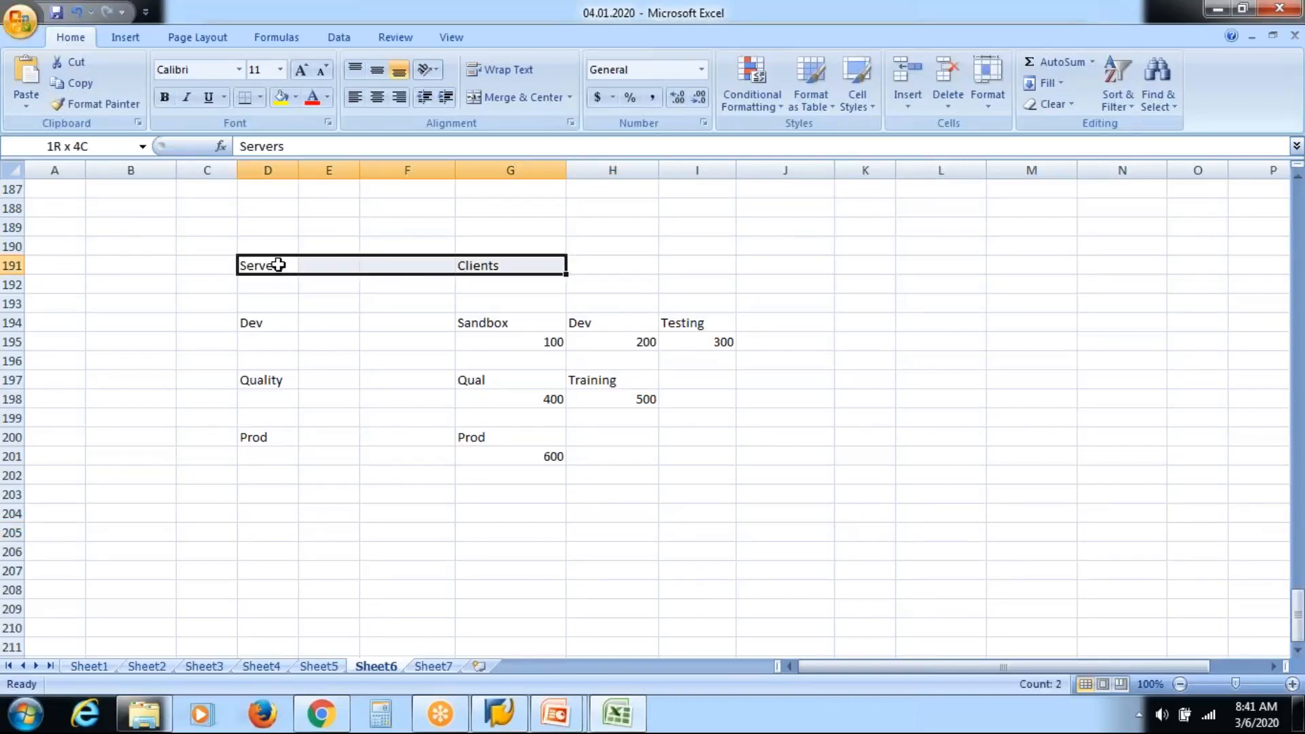
pyautogui.hotkey('shift', 'Down')
pyautogui.hotkey('shift', 'Down')
pyautogui.hotkey('shift', 'Down')
pyautogui.hotkey('shift', 'Down')
pyautogui.hotkey('shift', 'Down')
pyautogui.hotkey('shift', 'Down')
pyautogui.hotkey('shift', 'Down')
pyautogui.hotkey('shift', 'Down')
pyautogui.hotkey('shift', 'Down')
pyautogui.hotkey('shift', 'Down')
pyautogui.hotkey('shift', 'Down')
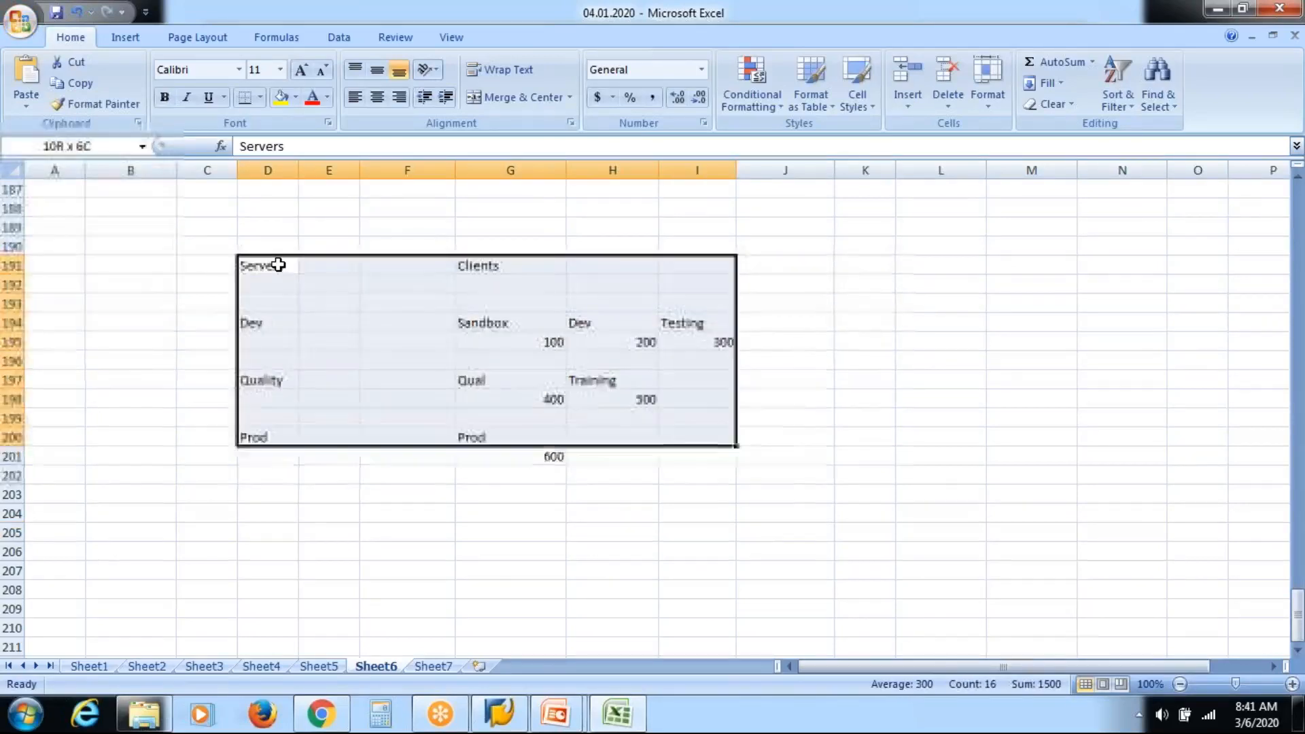
pyautogui.click(378, 98)
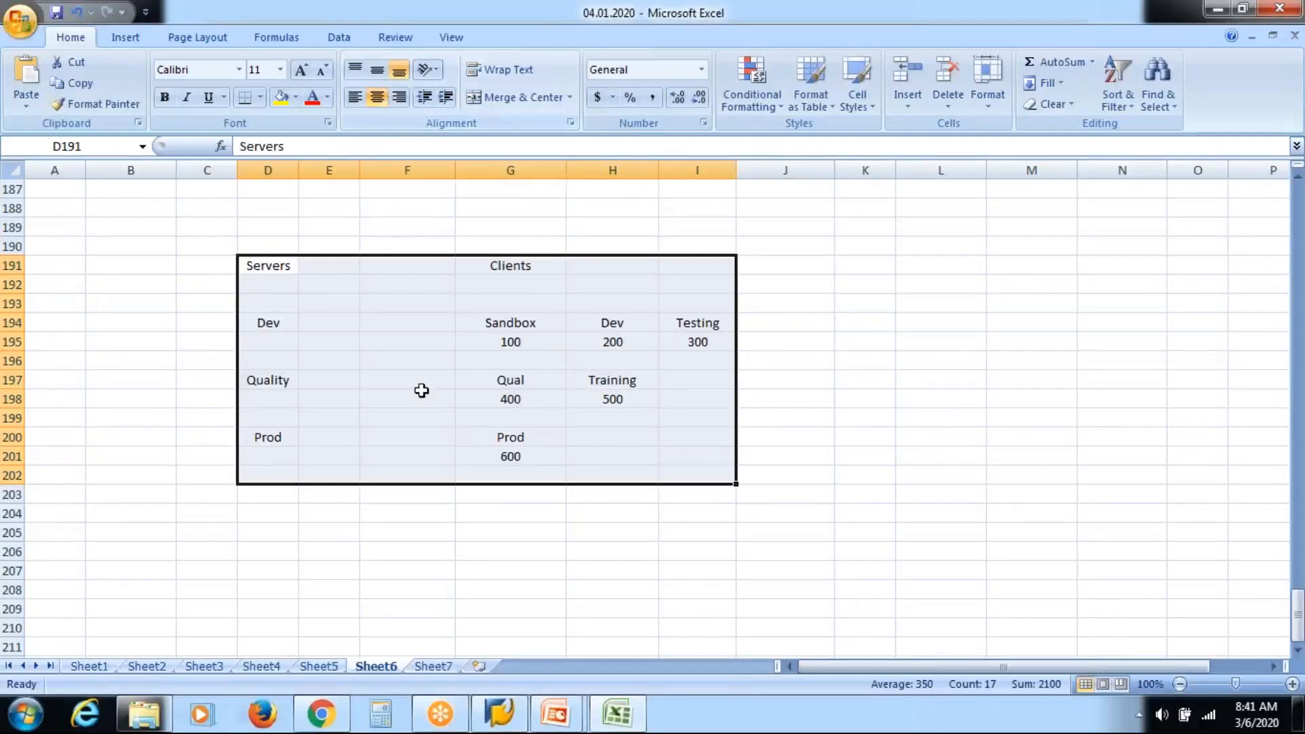
pyautogui.click(416, 501)
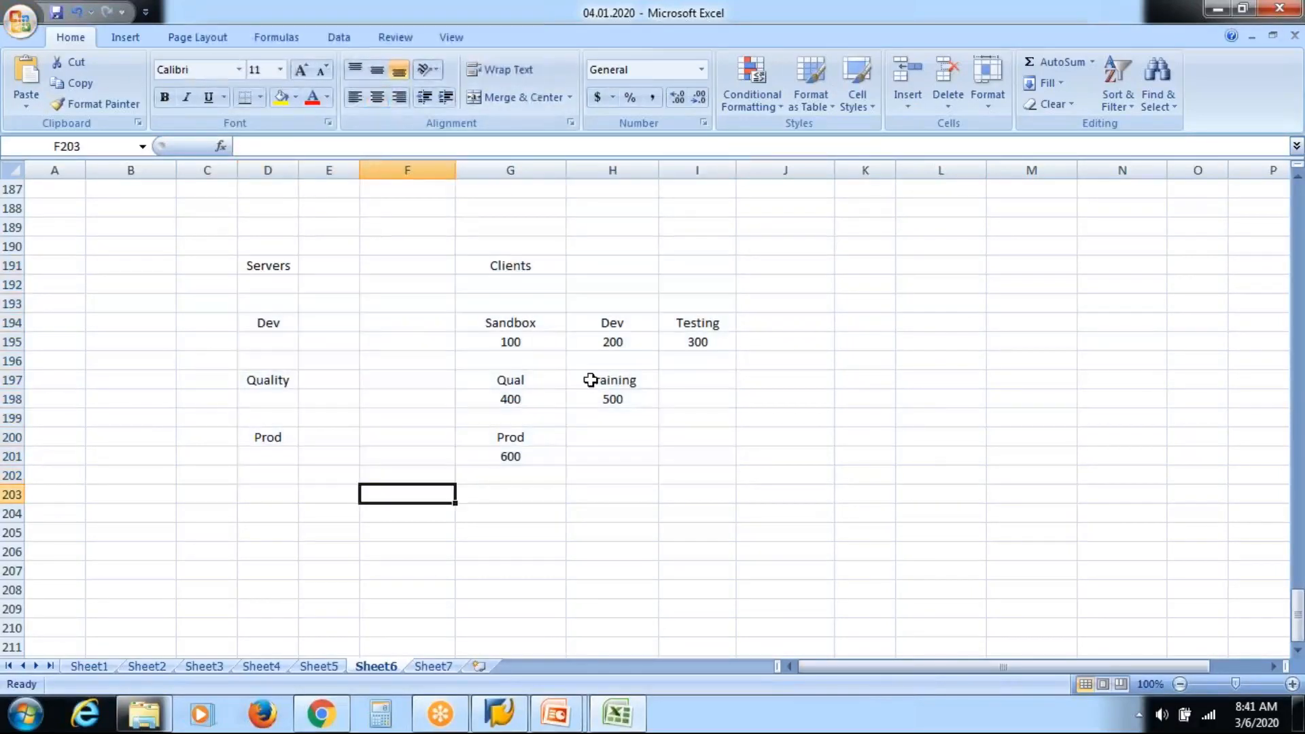
pyautogui.click(508, 718)
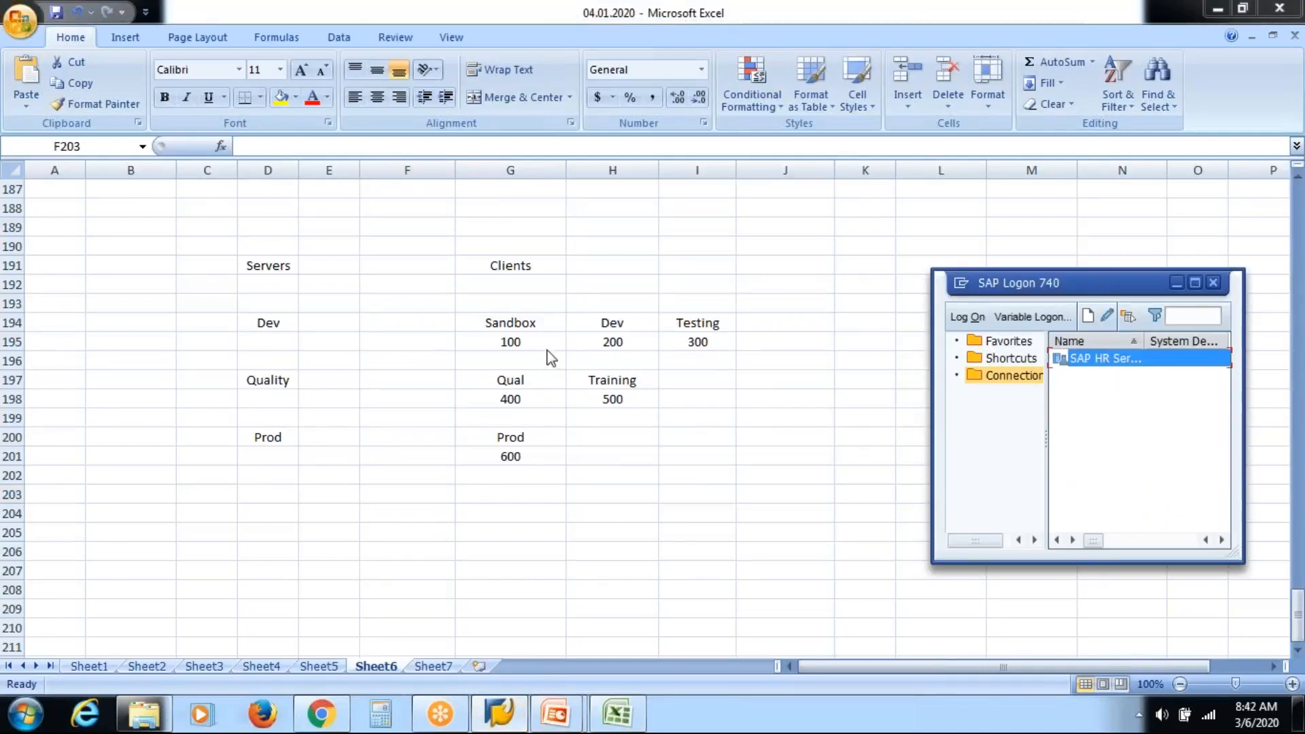
# Open the SAP HR server logon screen and enter client 100.
pyautogui.click(506, 715)
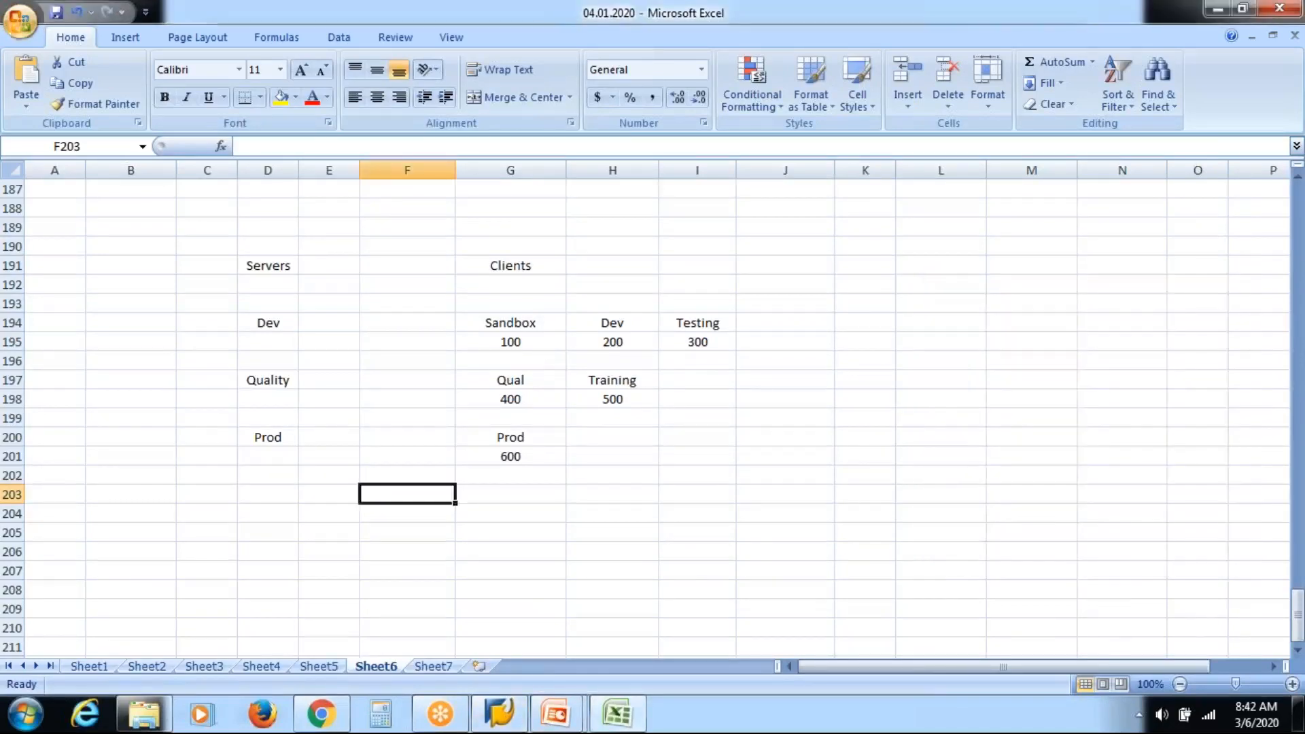
pyautogui.click(501, 715)
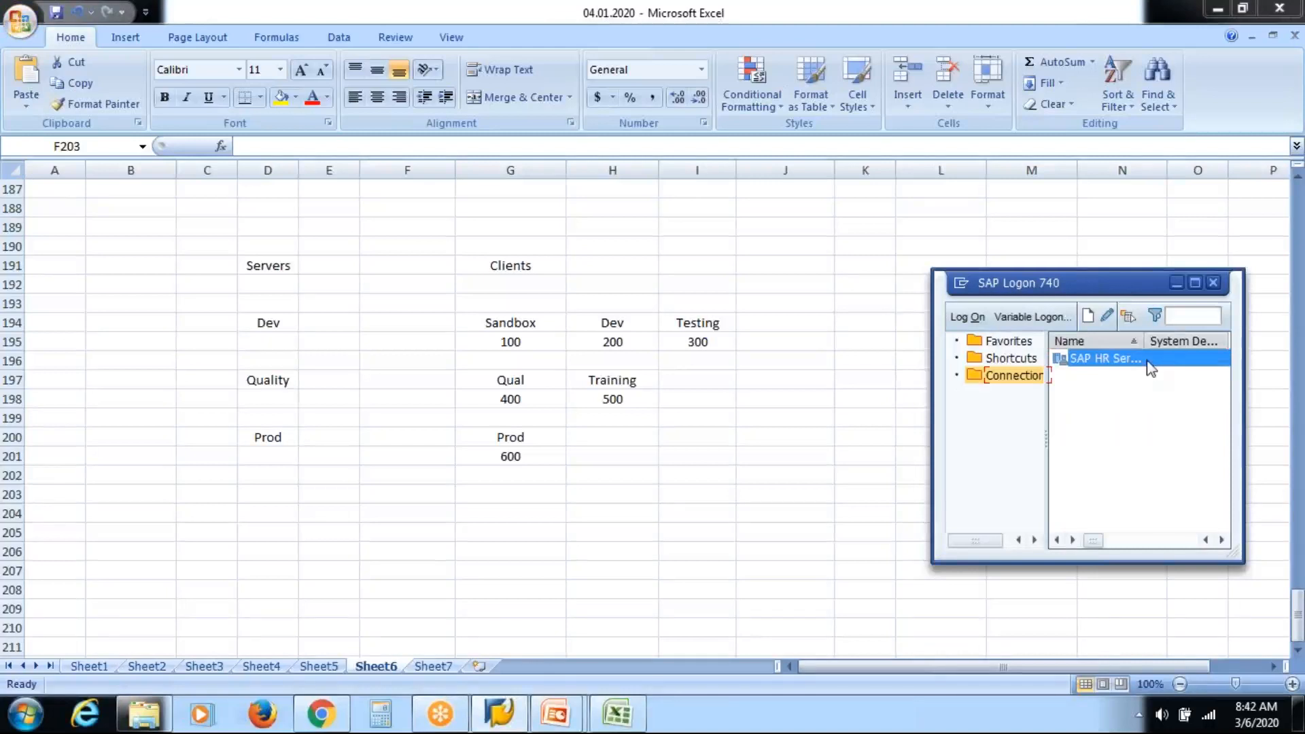
pyautogui.press('Return')
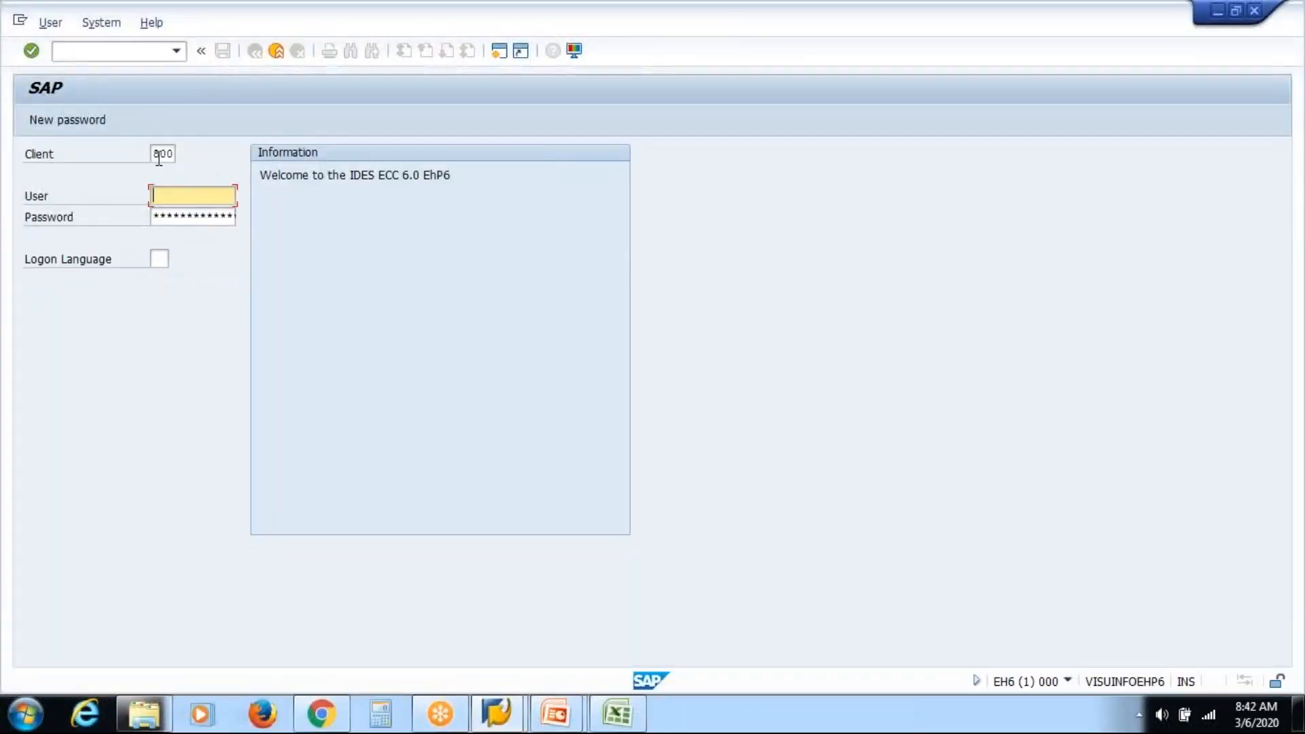
pyautogui.hotkey('shift', 'Tab')
pyautogui.write('100')
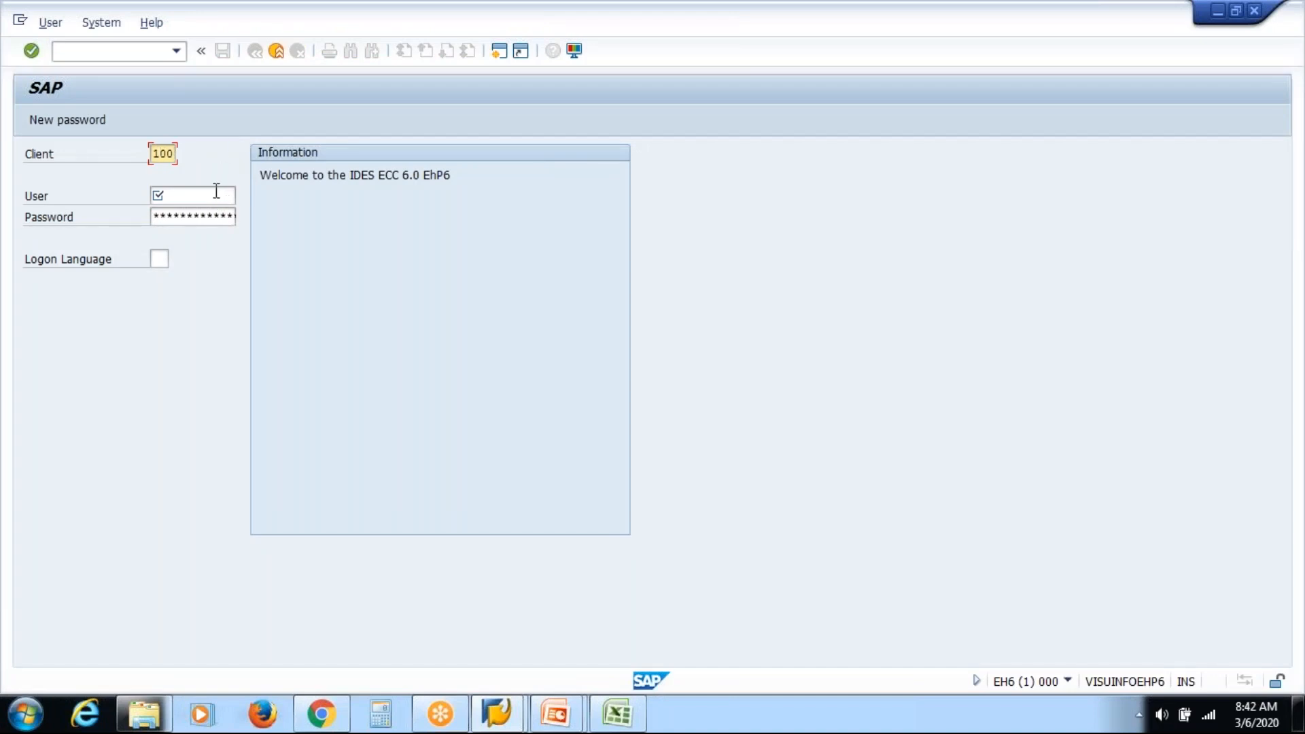
pyautogui.click(216, 193)
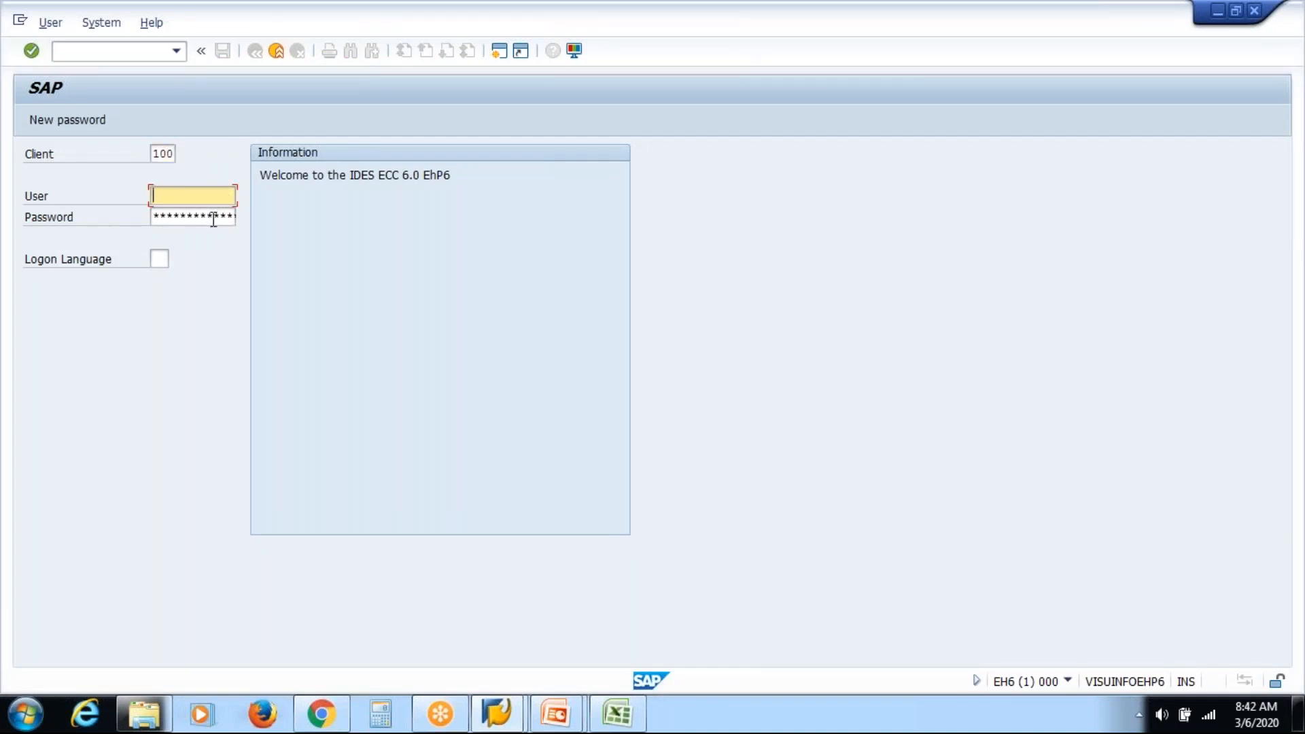
pyautogui.press('Tab')
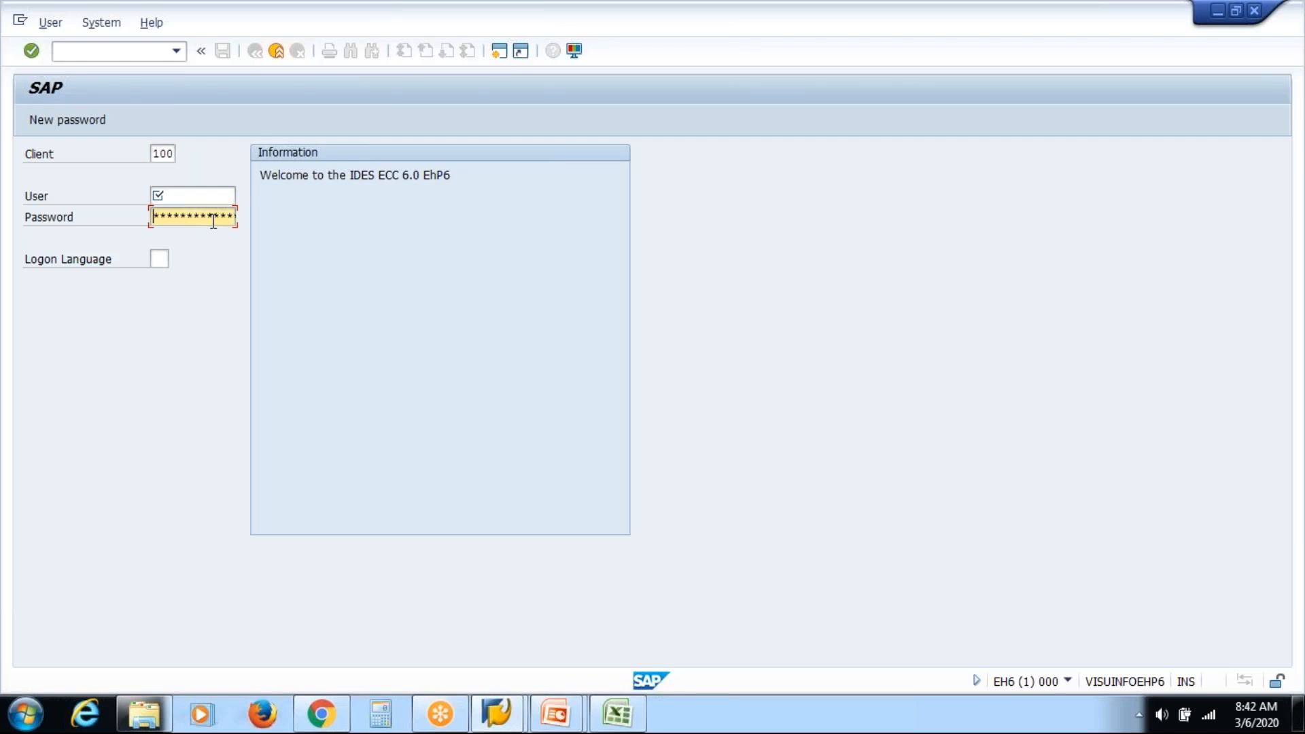
# Compare the logon Client field with Dev client 200 in the Excel table.
pyautogui.hotkey('alt', 'Tab')
pyautogui.press('Tab')
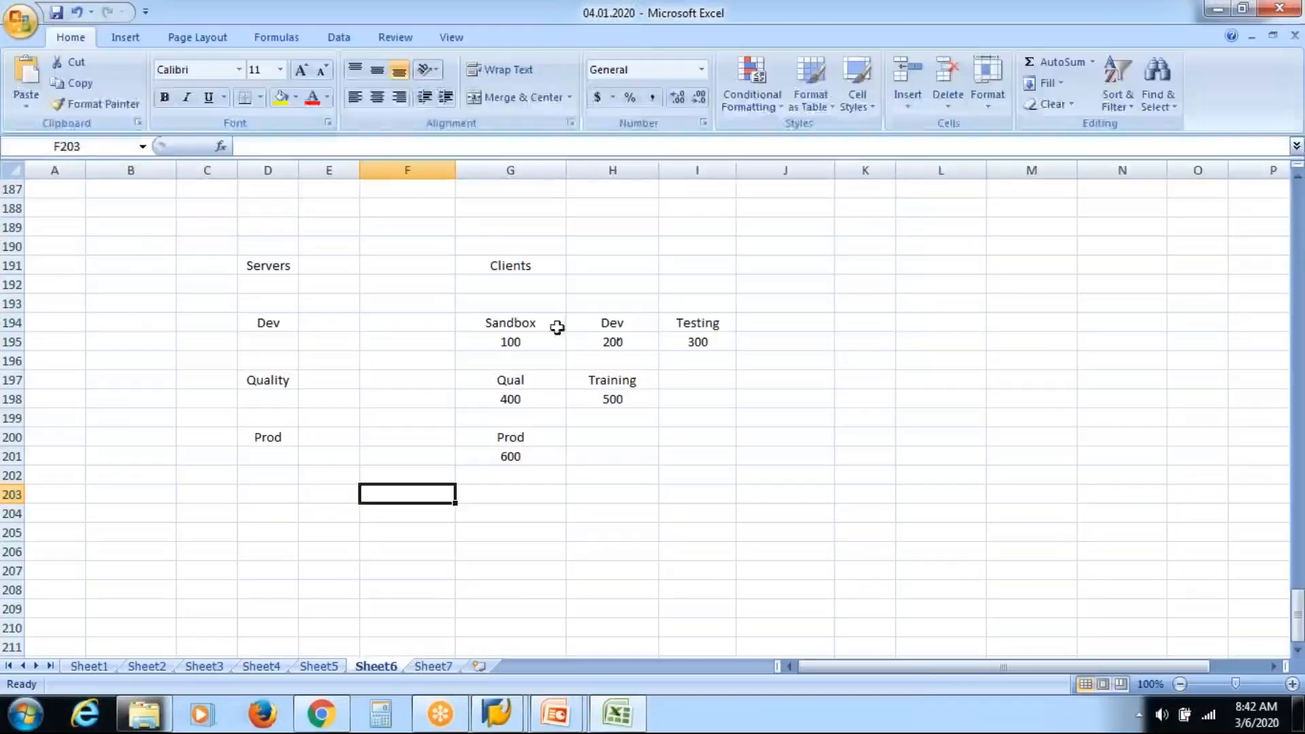
pyautogui.click(632, 339)
pyautogui.hotkey('alt', 'Tab')
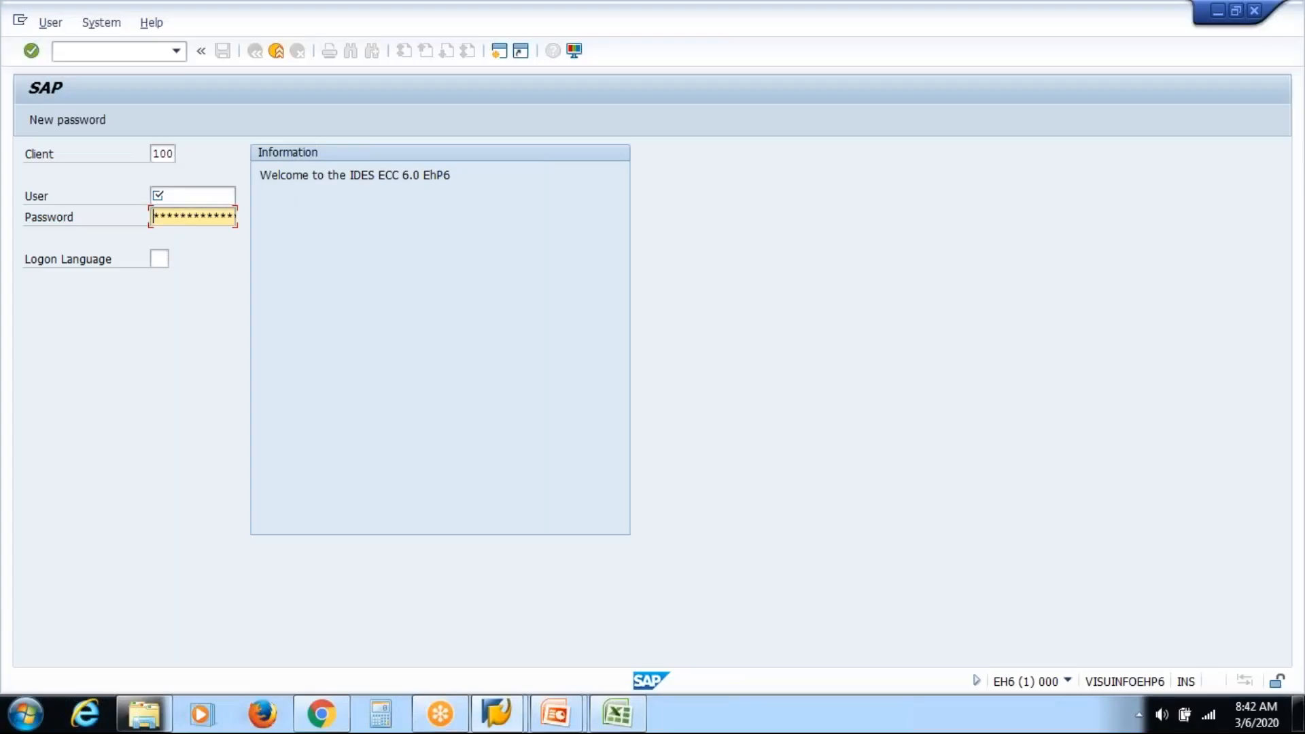
pyautogui.click(163, 154)
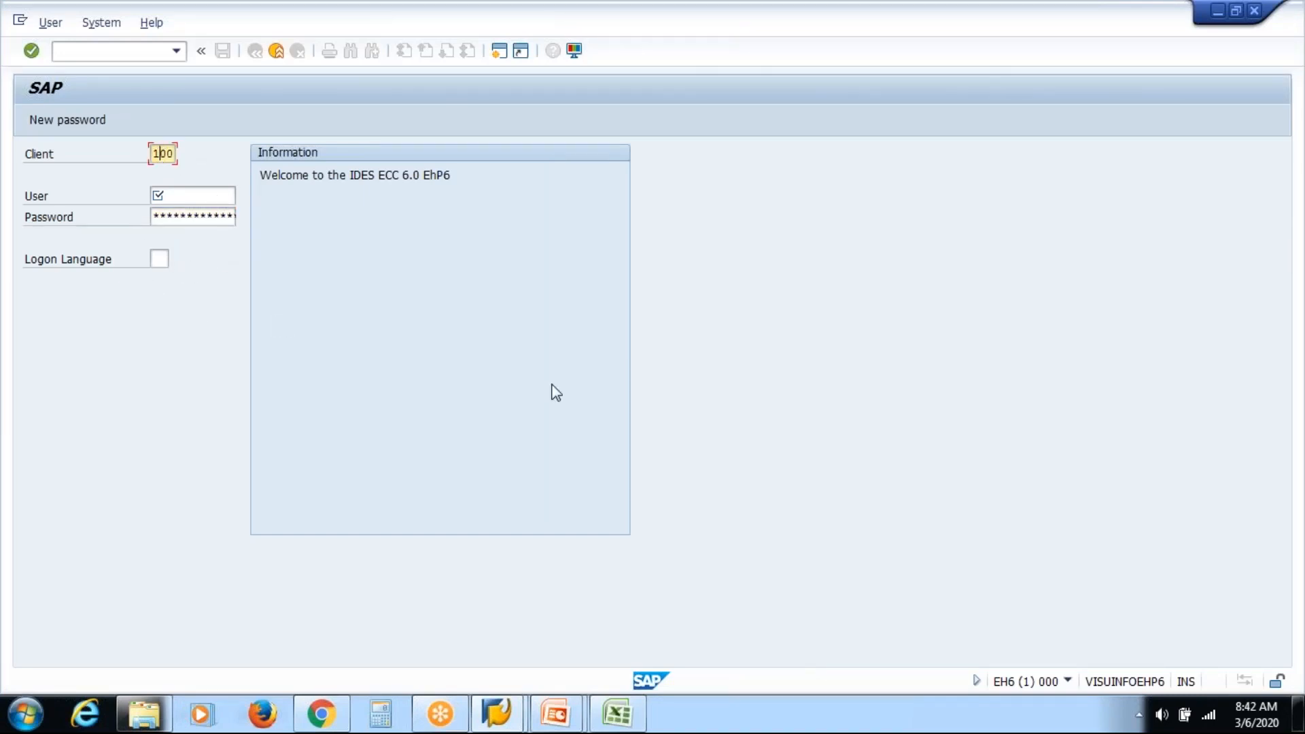
pyautogui.hotkey('alt', 'Tab')
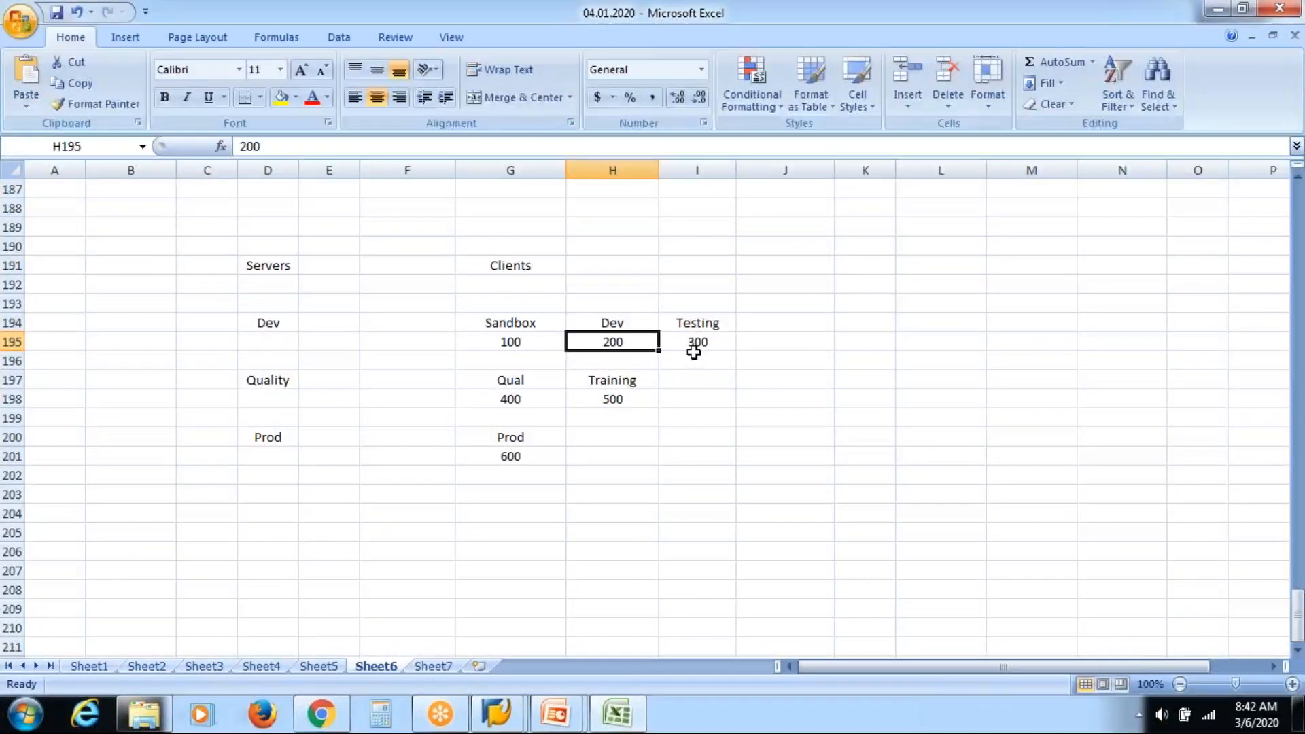
pyautogui.hotkey('alt', 'Tab')
pyautogui.click(157, 153)
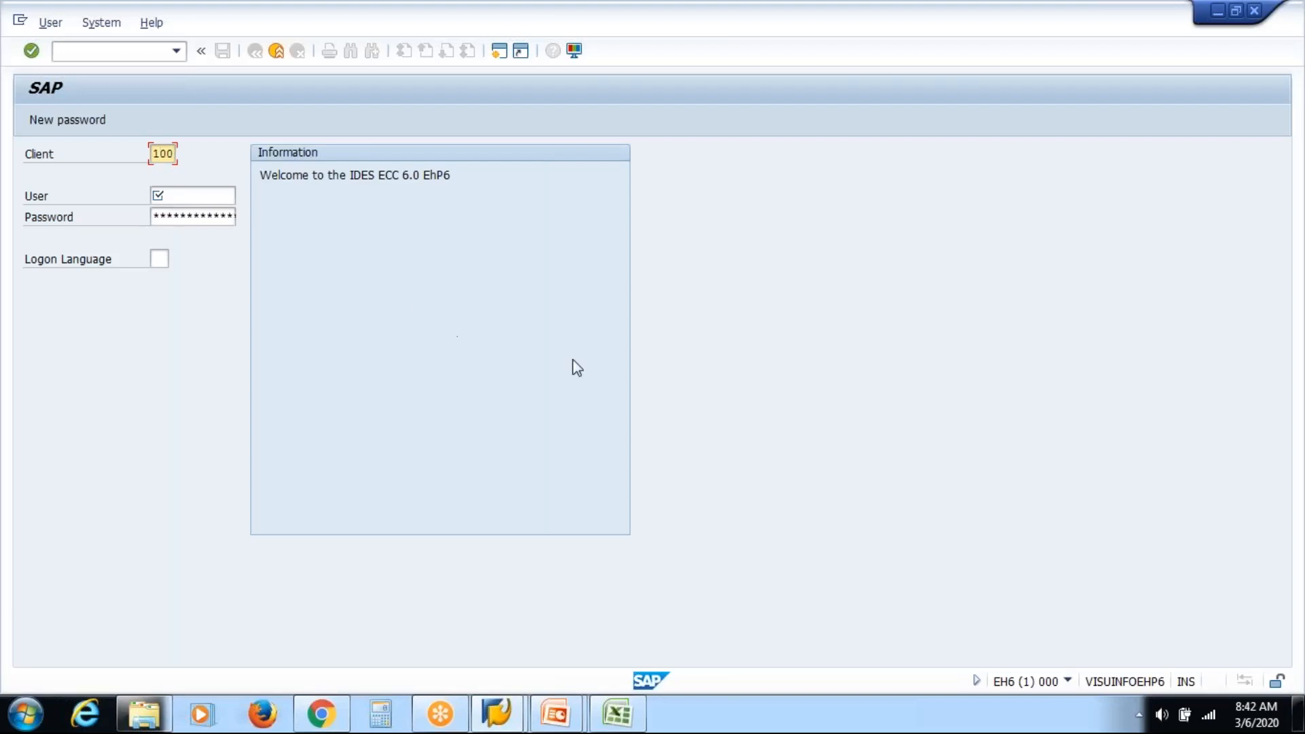
pyautogui.hotkey('alt', 'Tab')
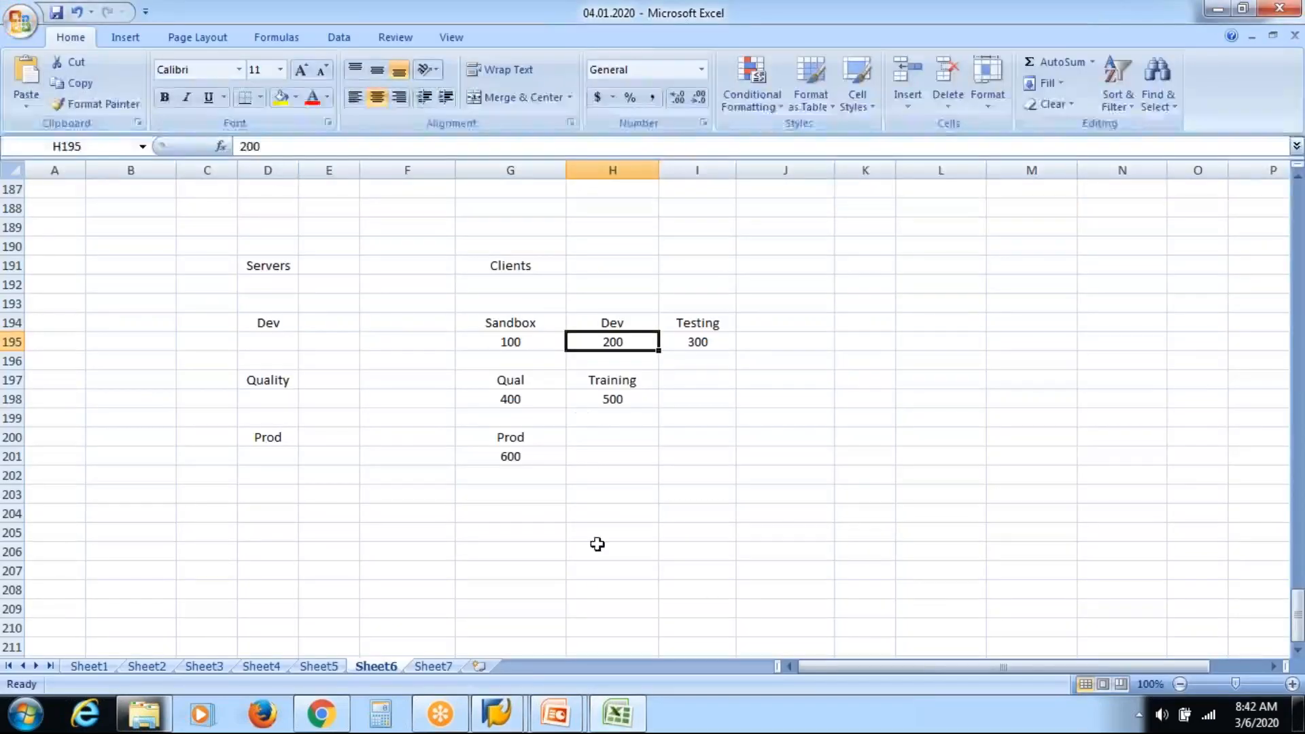
# Shift the SAP Logon window left and return to the Excel client table.
pyautogui.moveTo(507, 702)
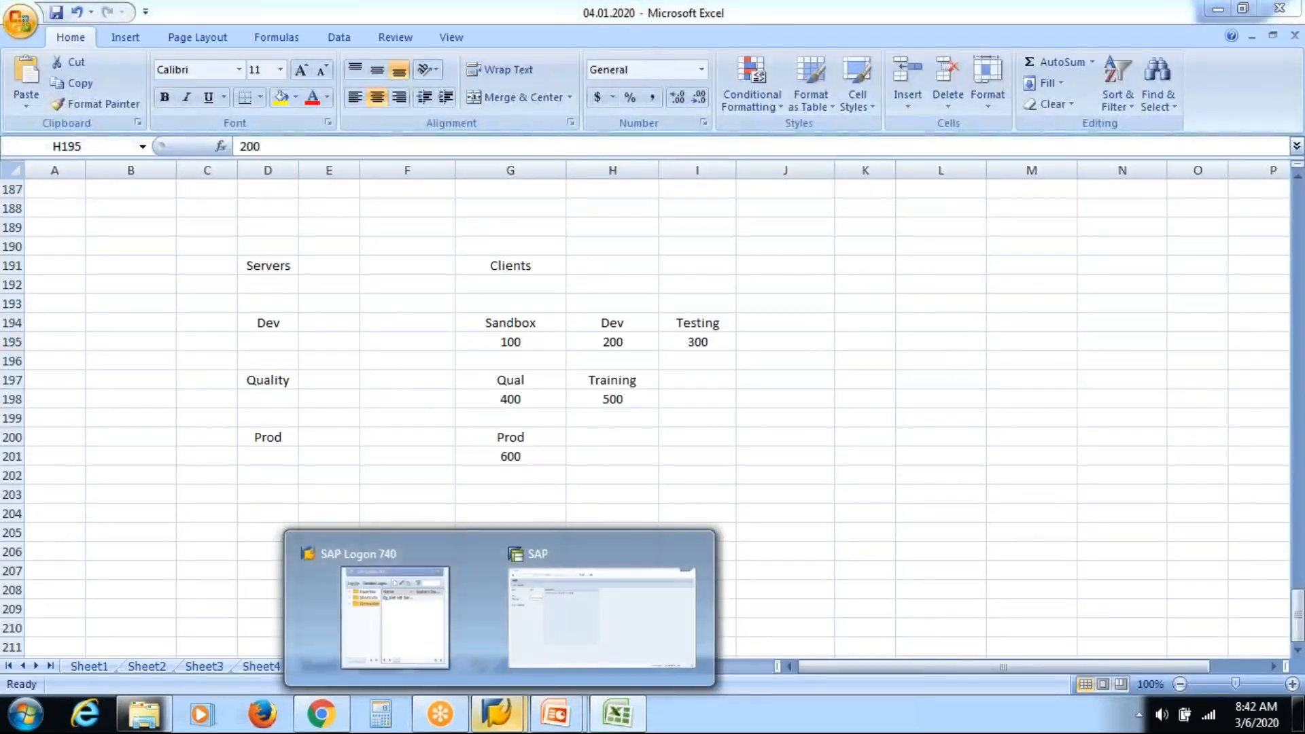
pyautogui.click(421, 617)
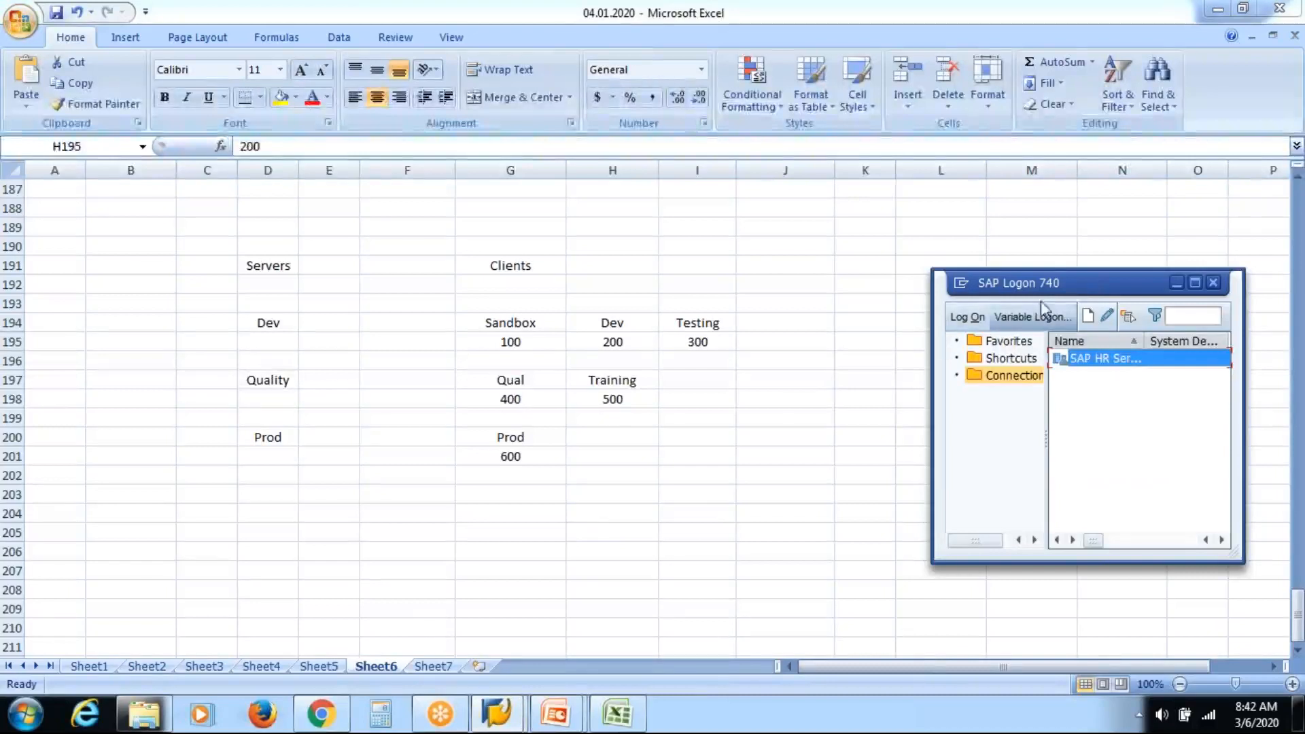
pyautogui.moveTo(1080, 292); pyautogui.dragTo(898, 303)
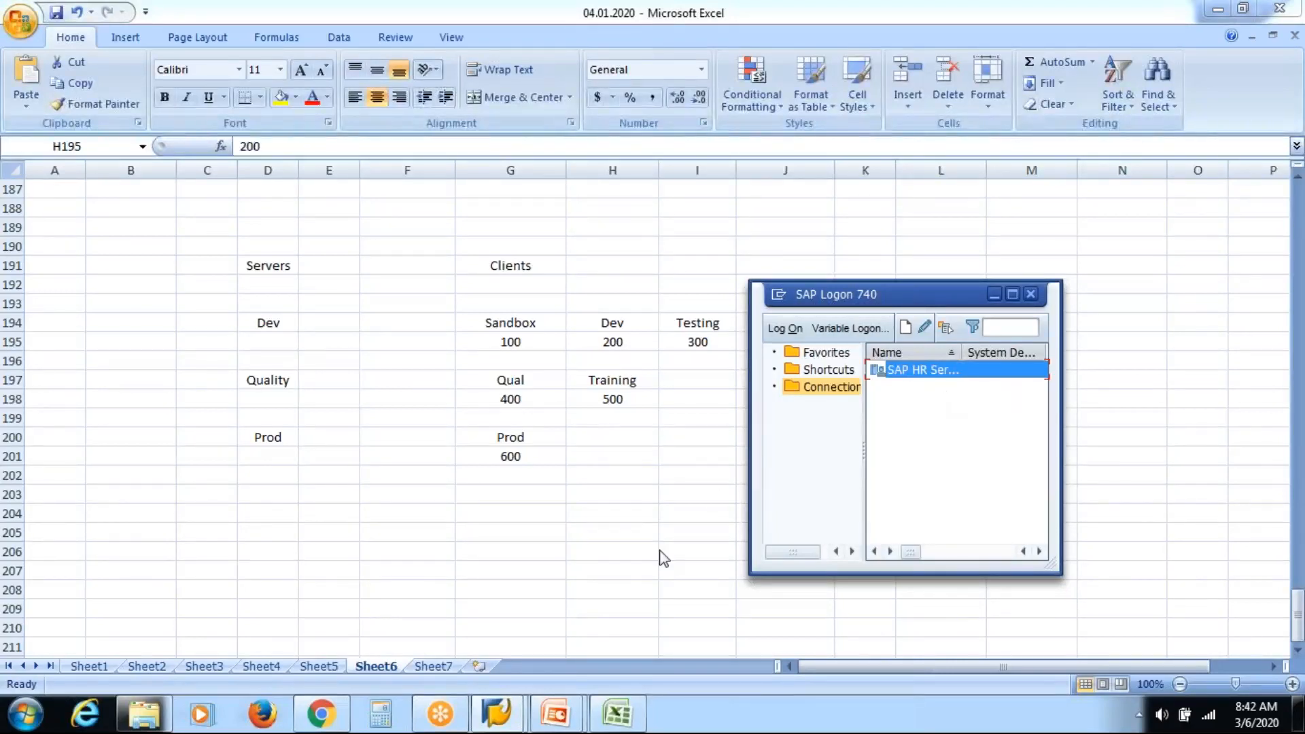
pyautogui.click(534, 393)
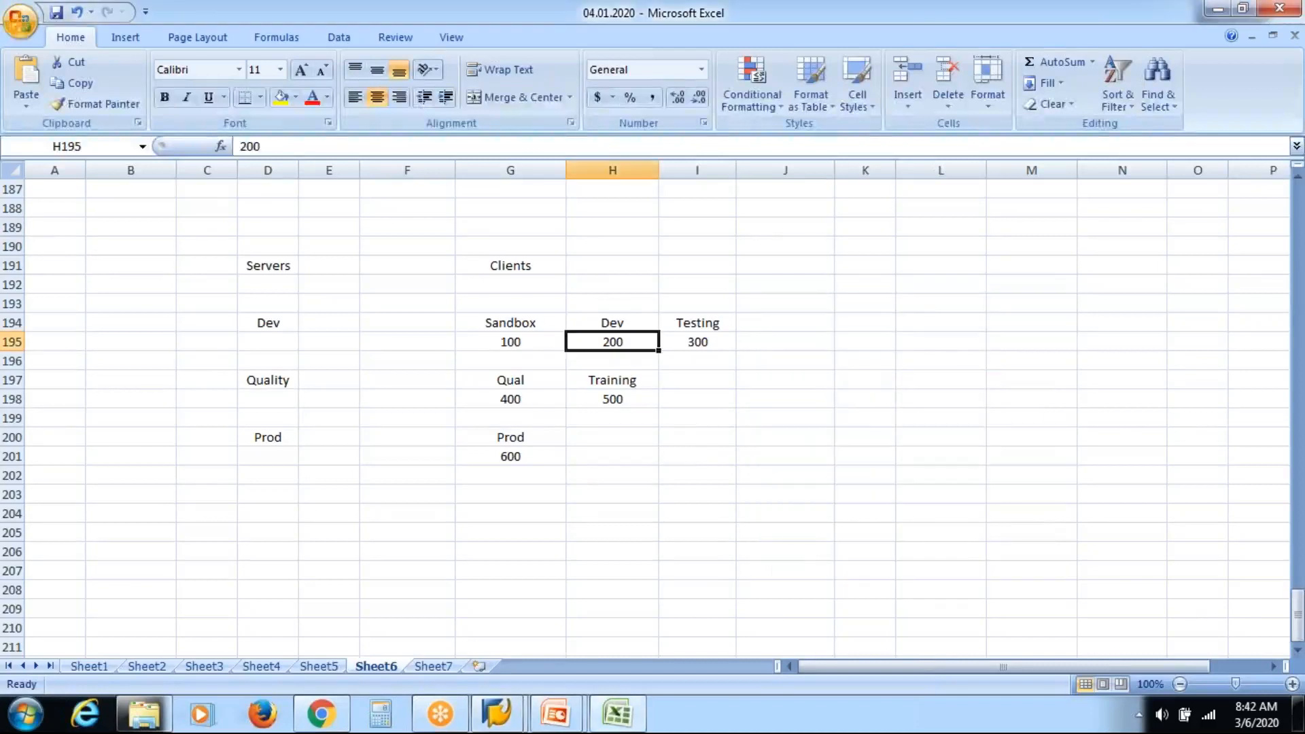
pyautogui.click(533, 396)
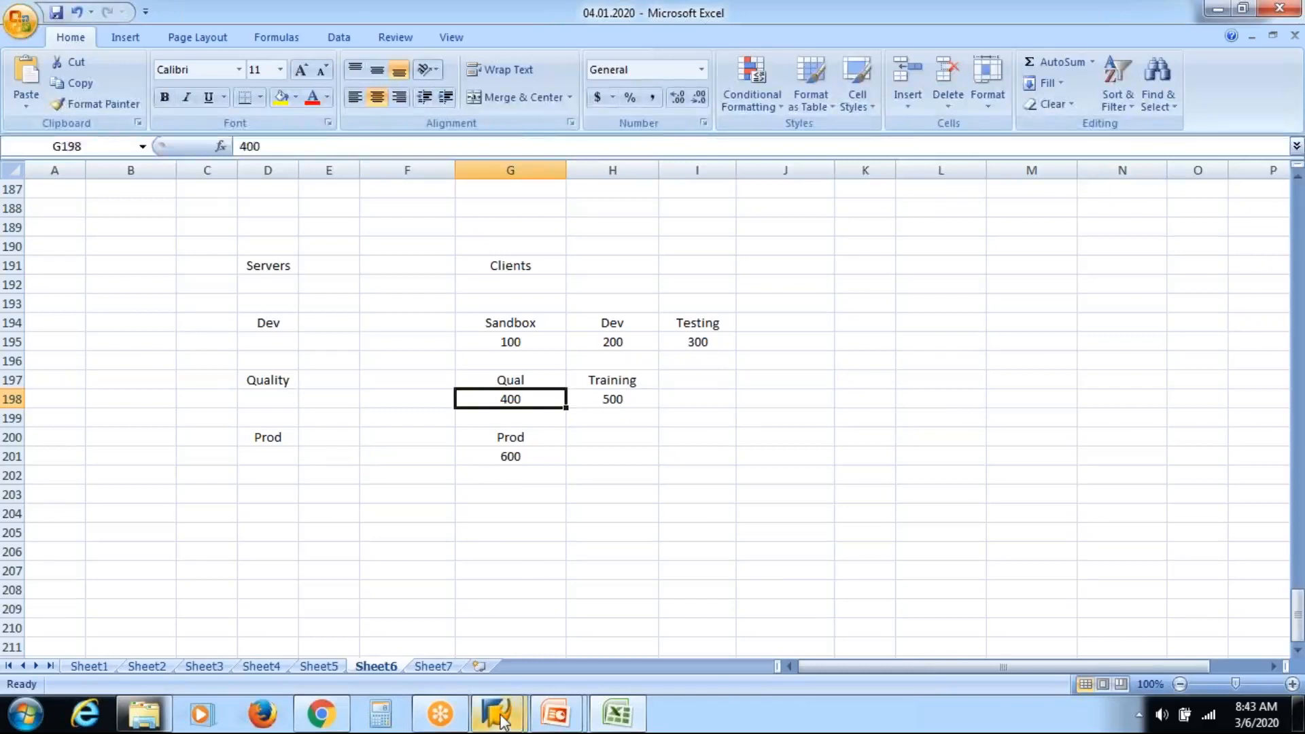
pyautogui.moveTo(502, 720)
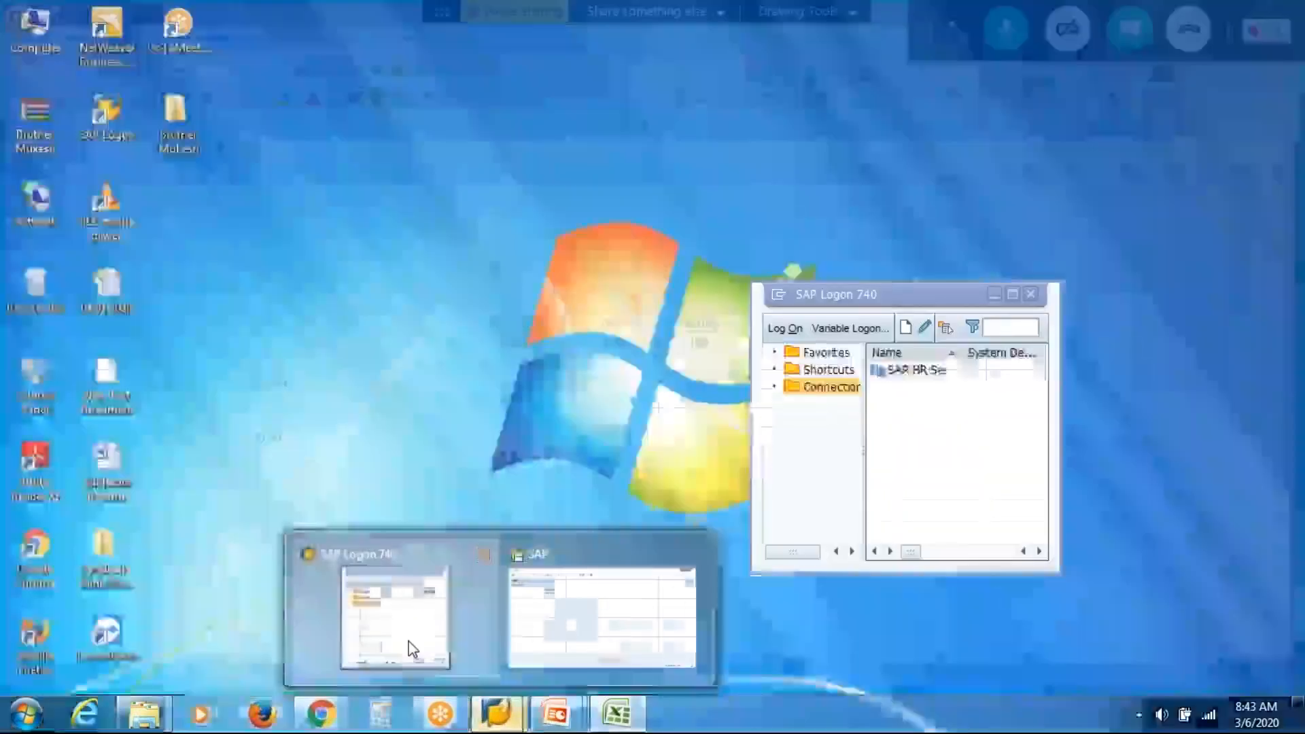
pyautogui.click(411, 648)
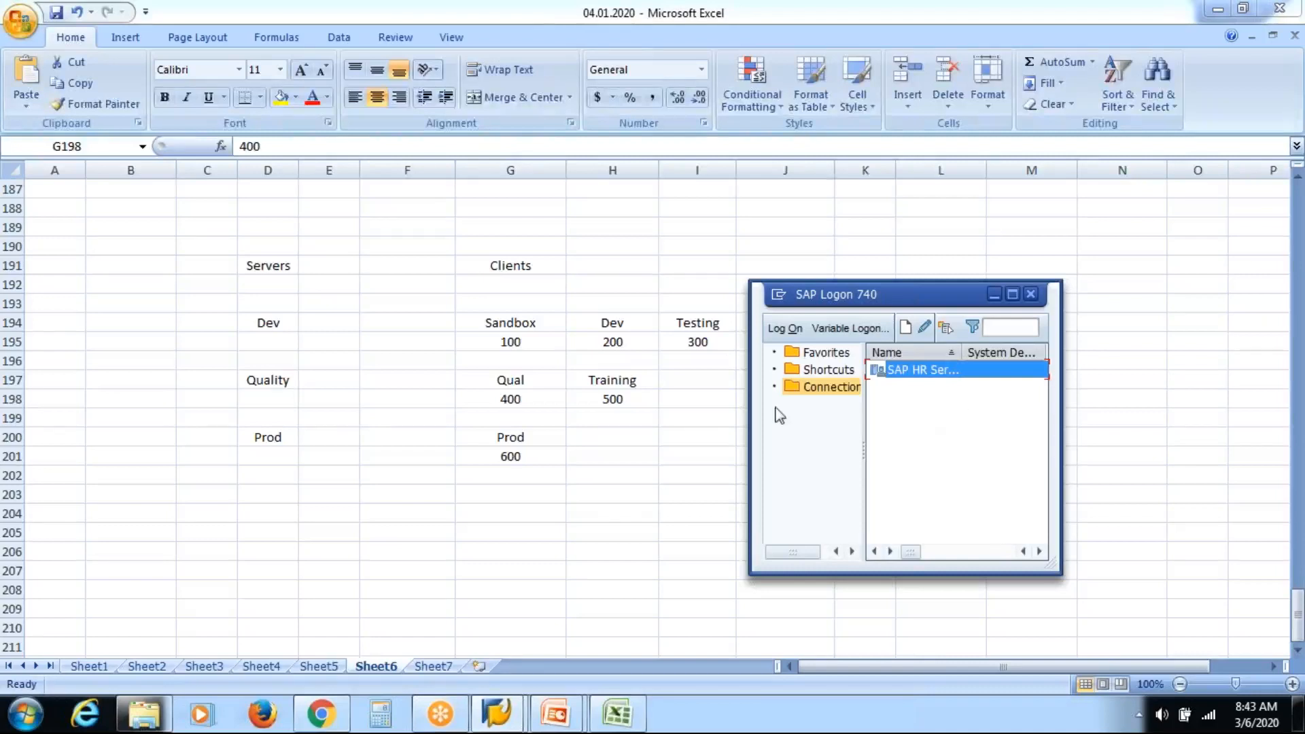
pyautogui.click(545, 450)
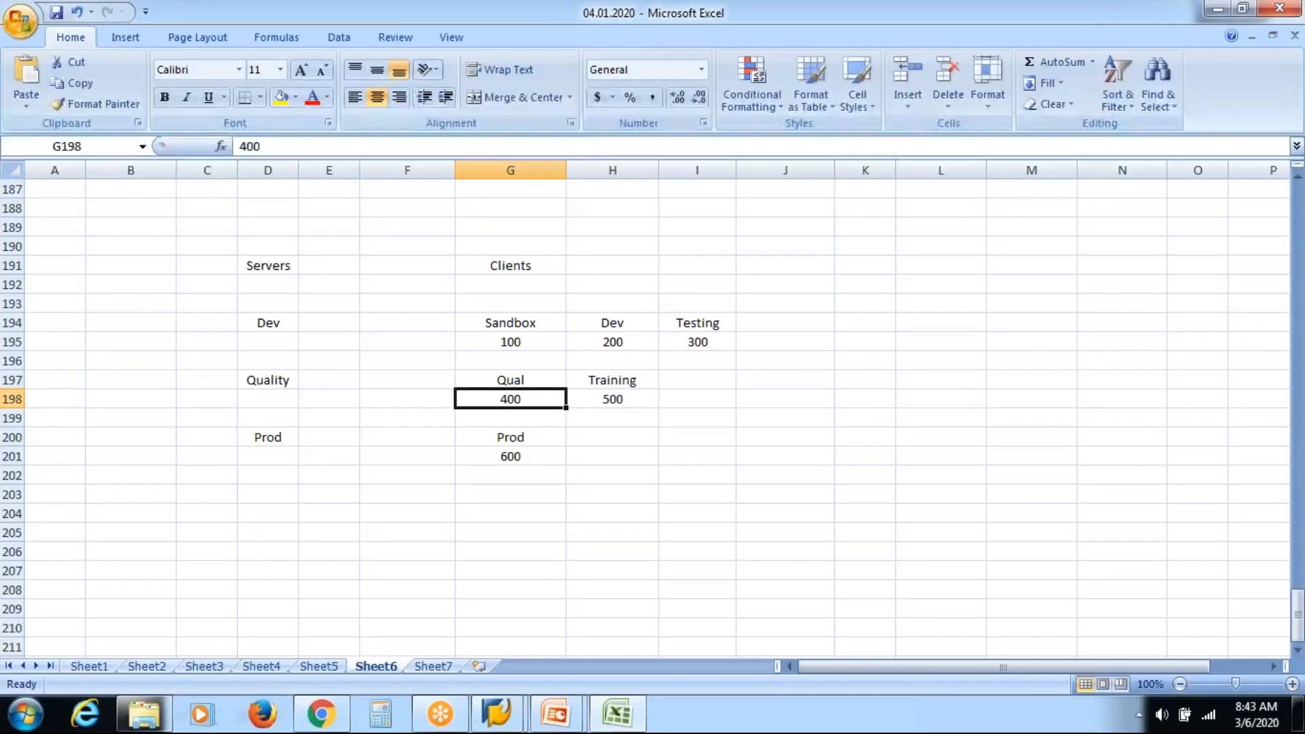
pyautogui.click(712, 473)
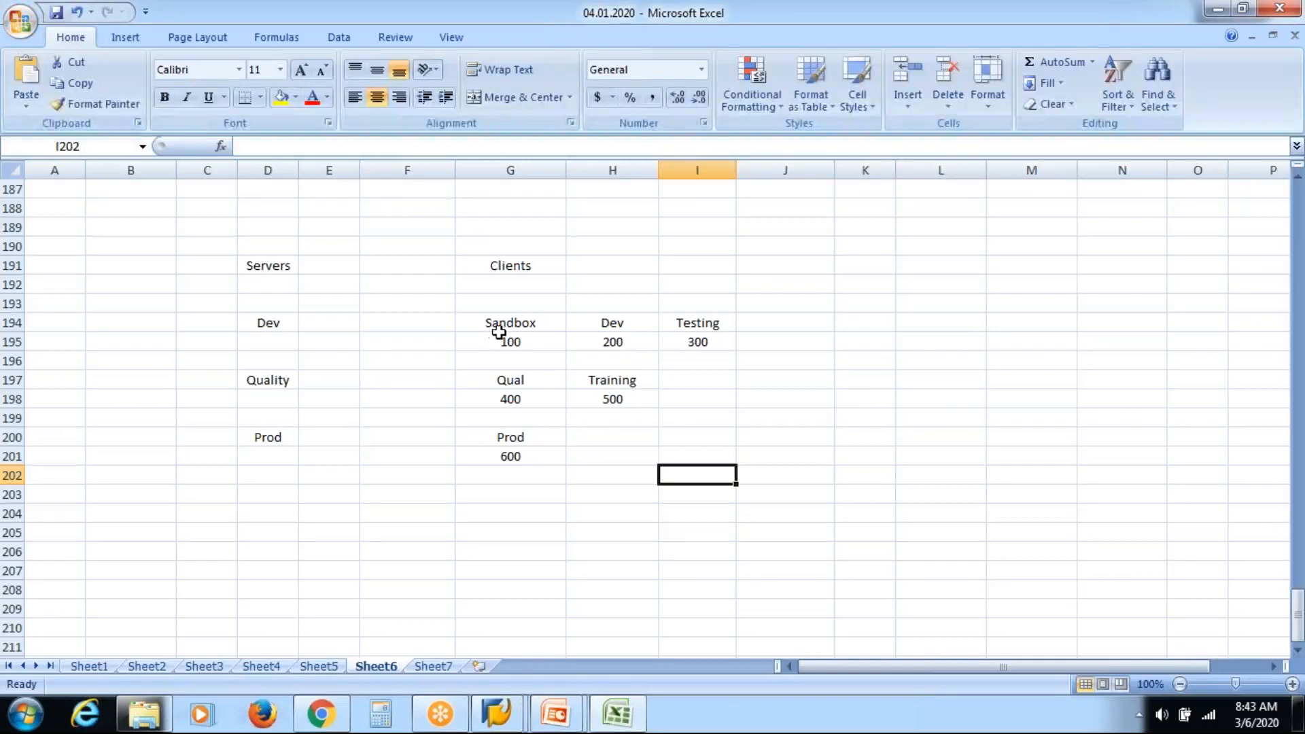
# Select the Dev client cells H194:H195 (Dev and 200).
pyautogui.click(518, 324)
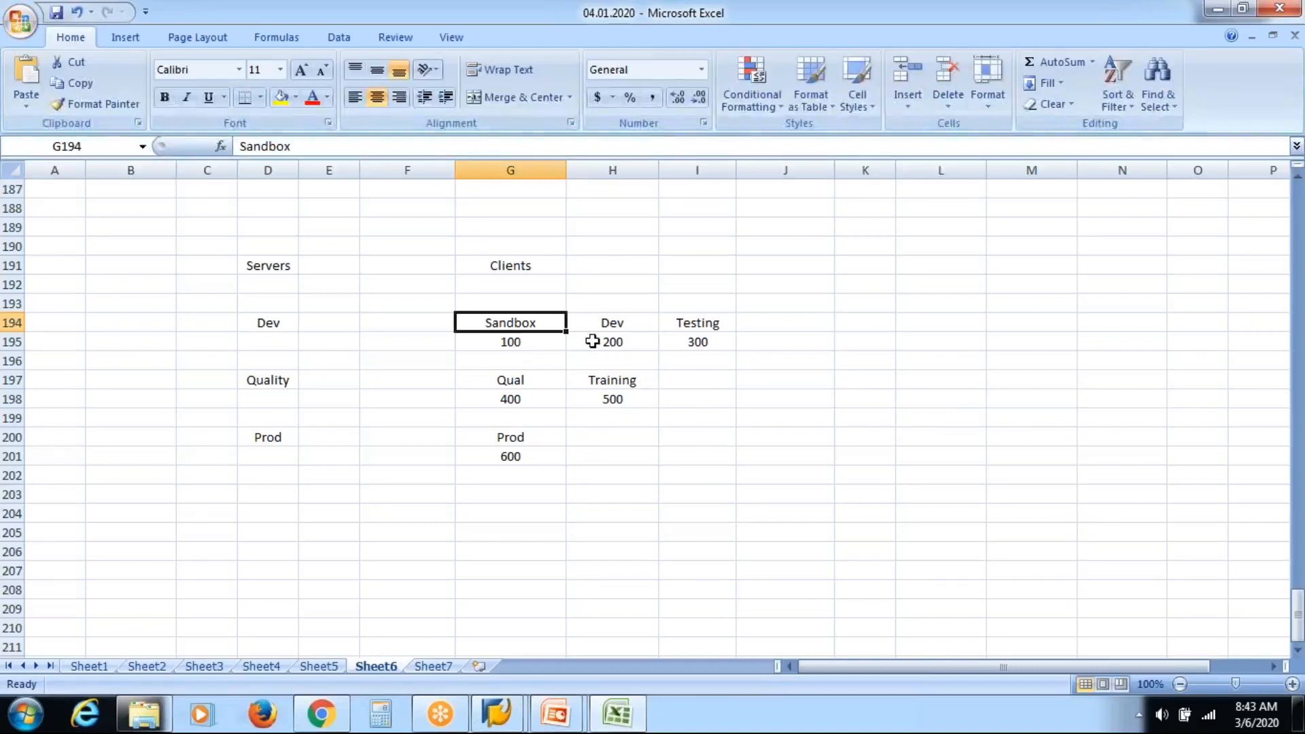
pyautogui.click(611, 324)
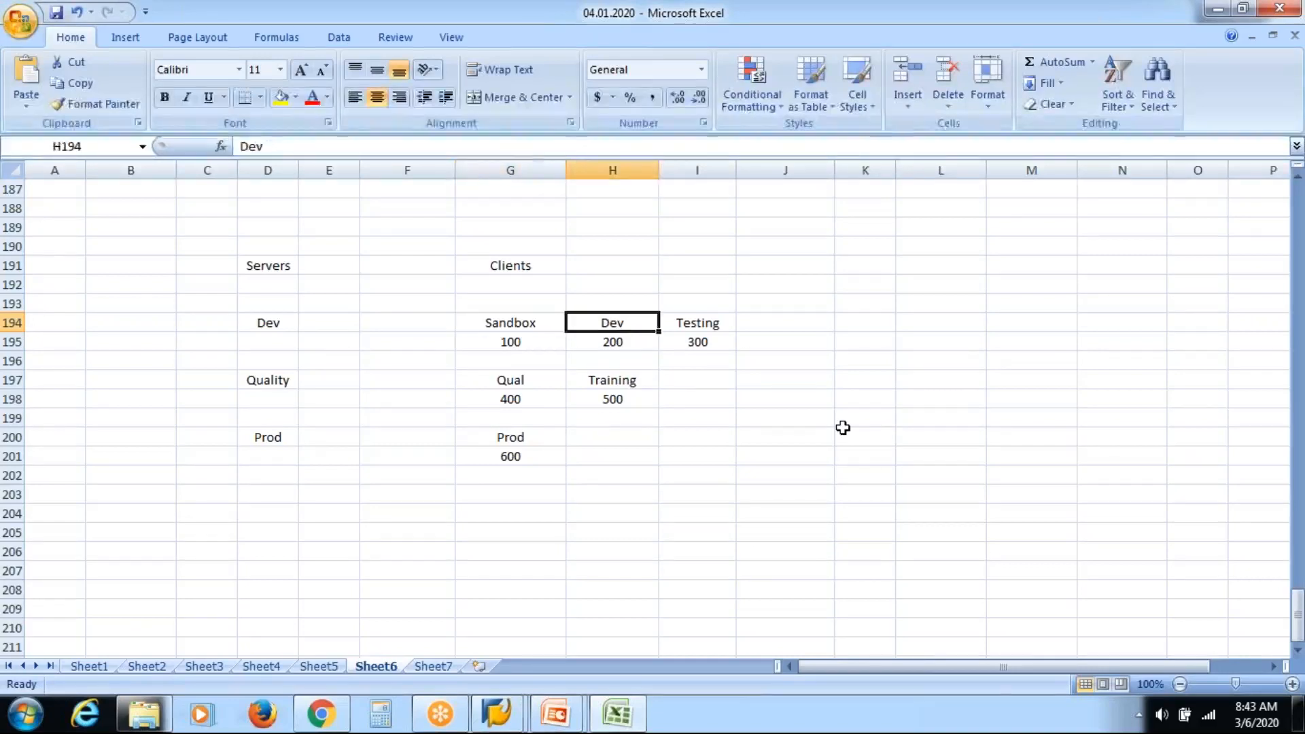
pyautogui.hotkey('shift', 'Down')
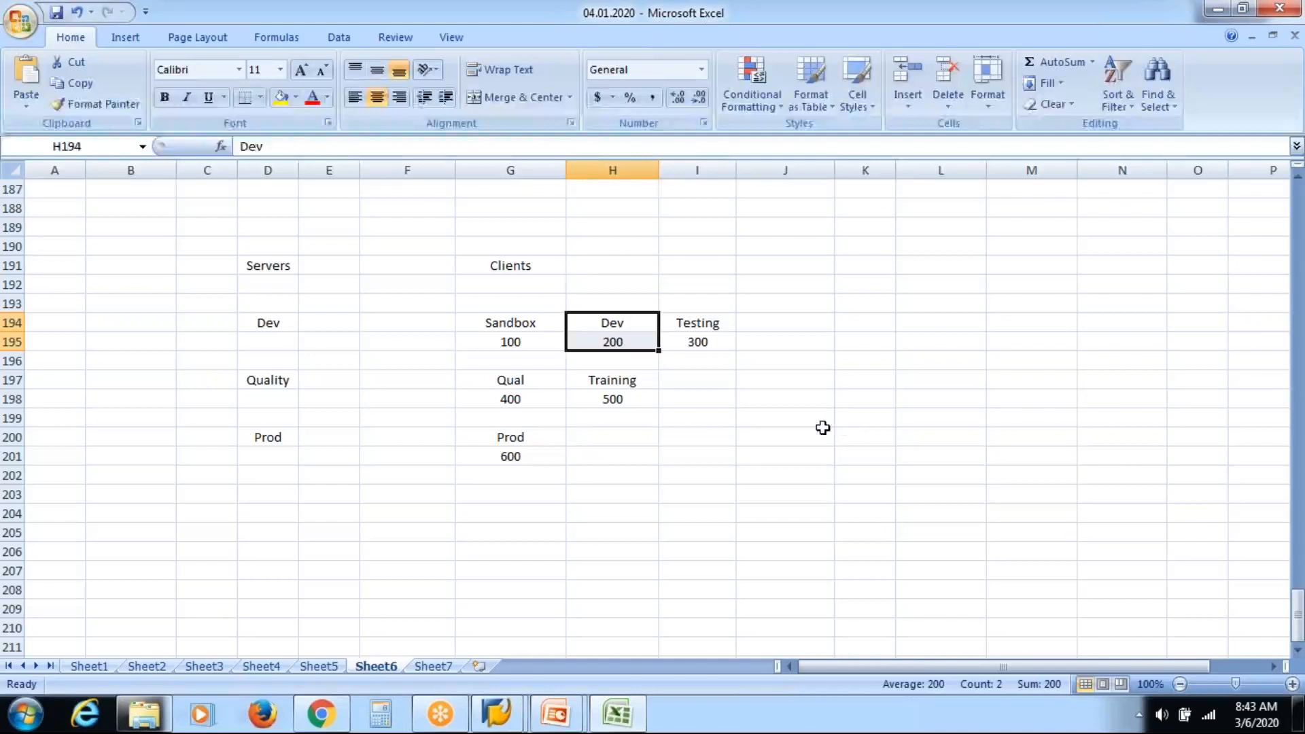
# Fill H194:H195 yellow to highlight Dev client 200.
pyautogui.click(281, 97)
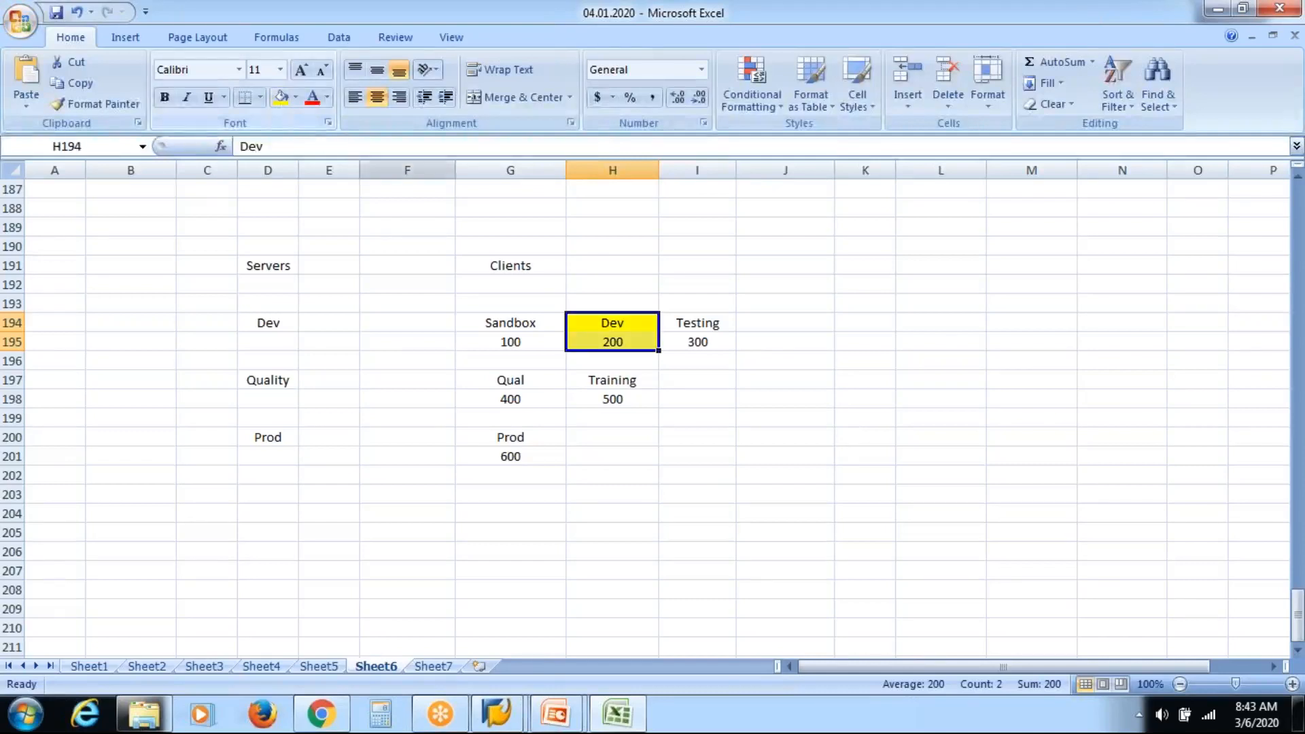
pyautogui.click(933, 327)
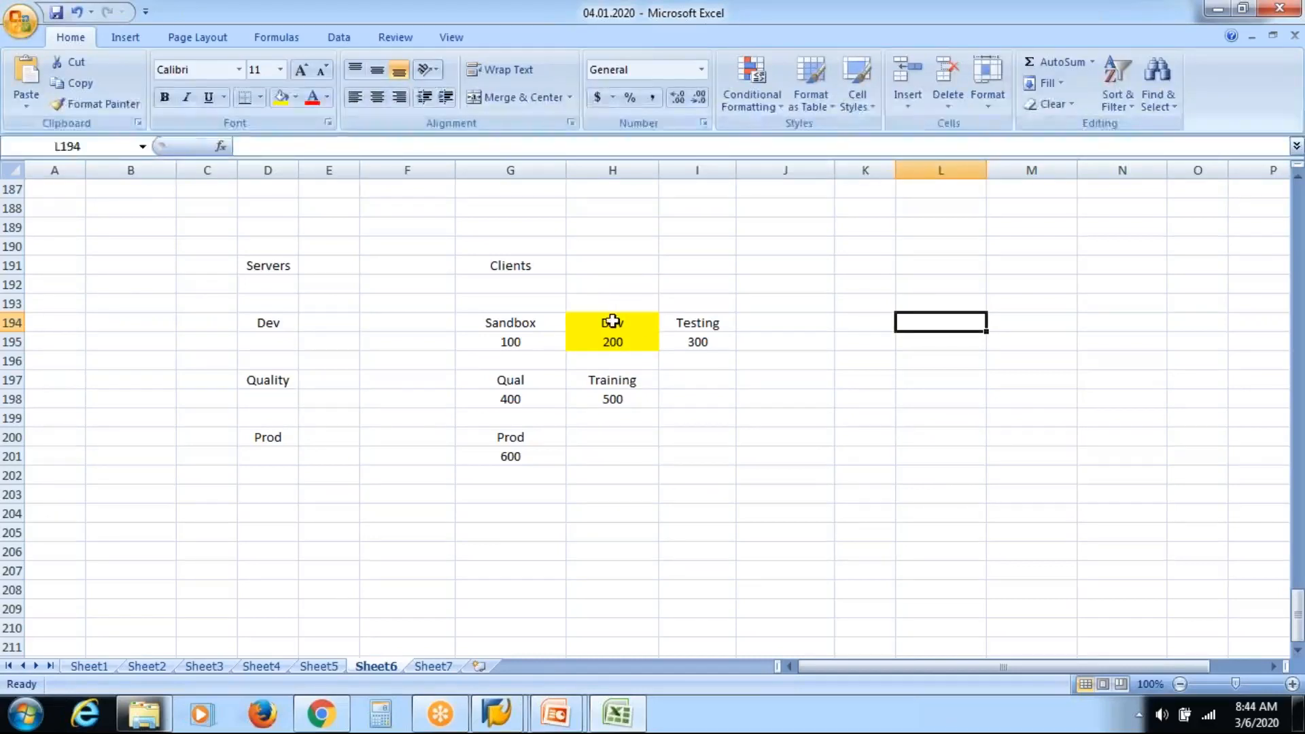
pyautogui.click(711, 329)
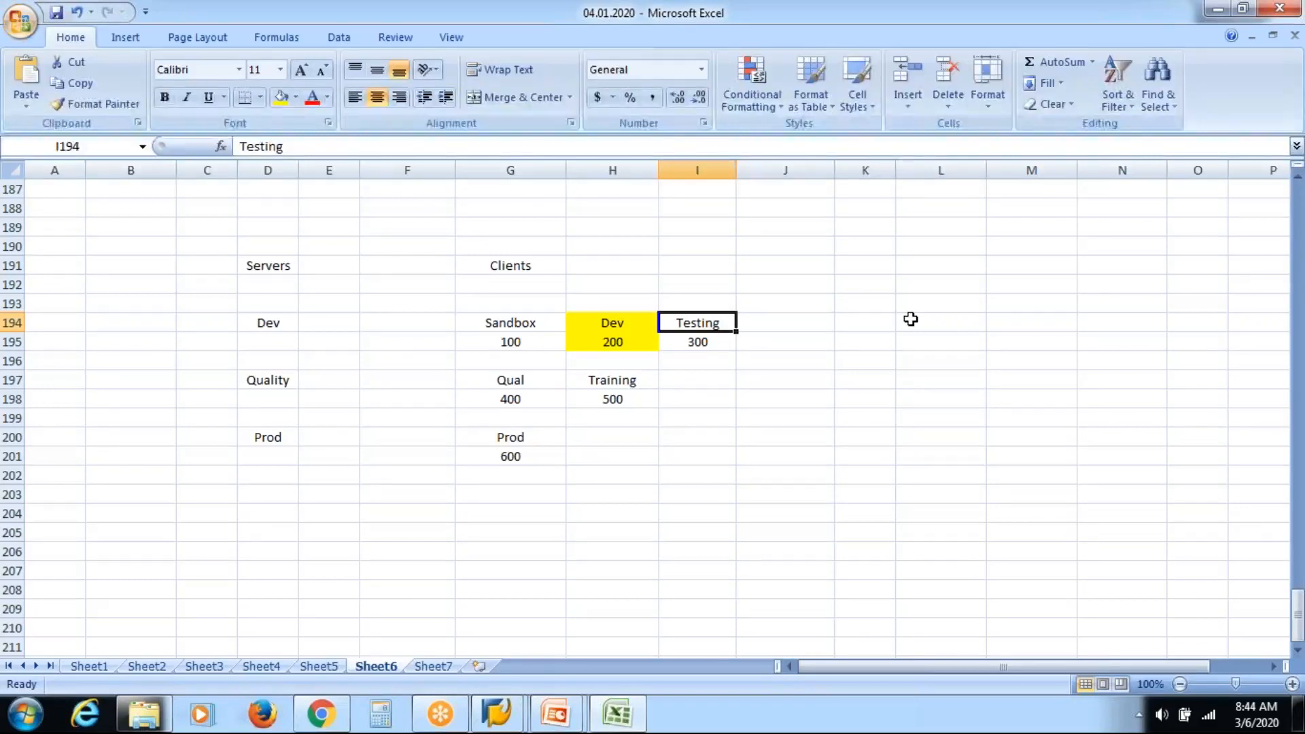
pyautogui.click(498, 714)
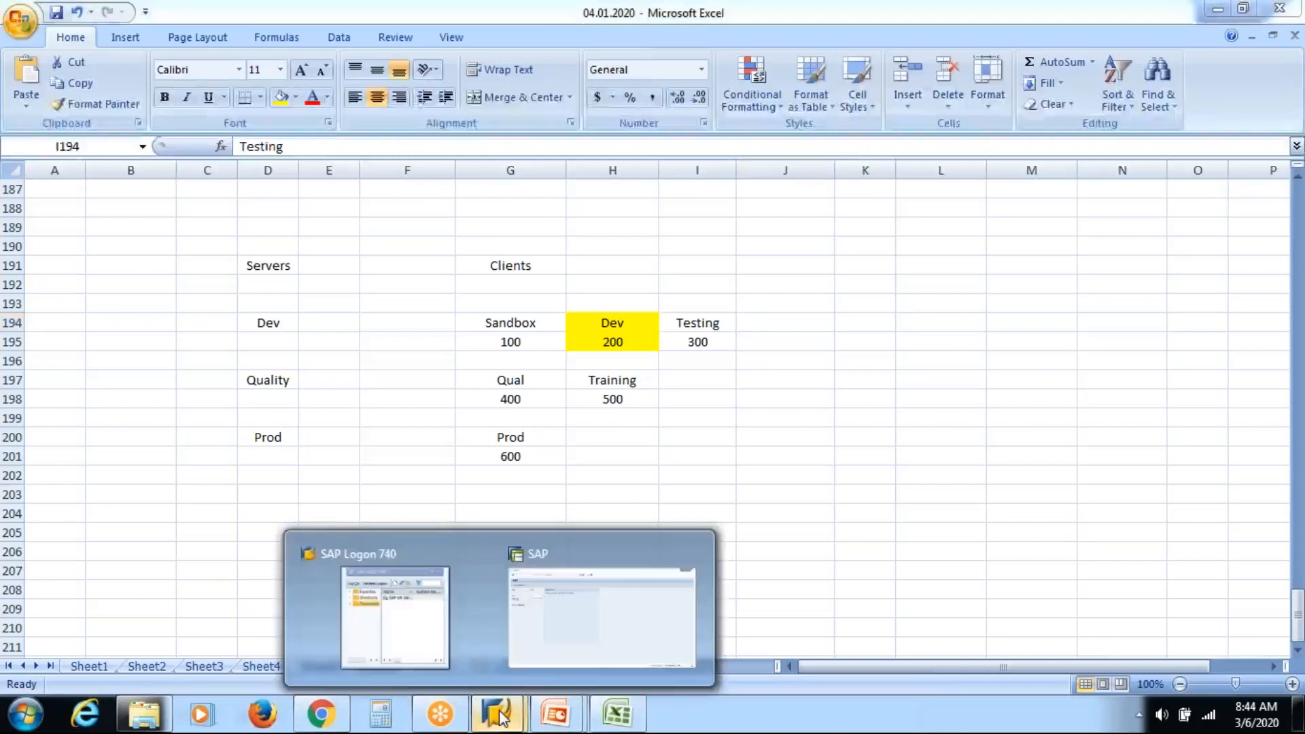
# Change the client to 800, log on with the remembered user, and run SPRO.
pyautogui.click(579, 635)
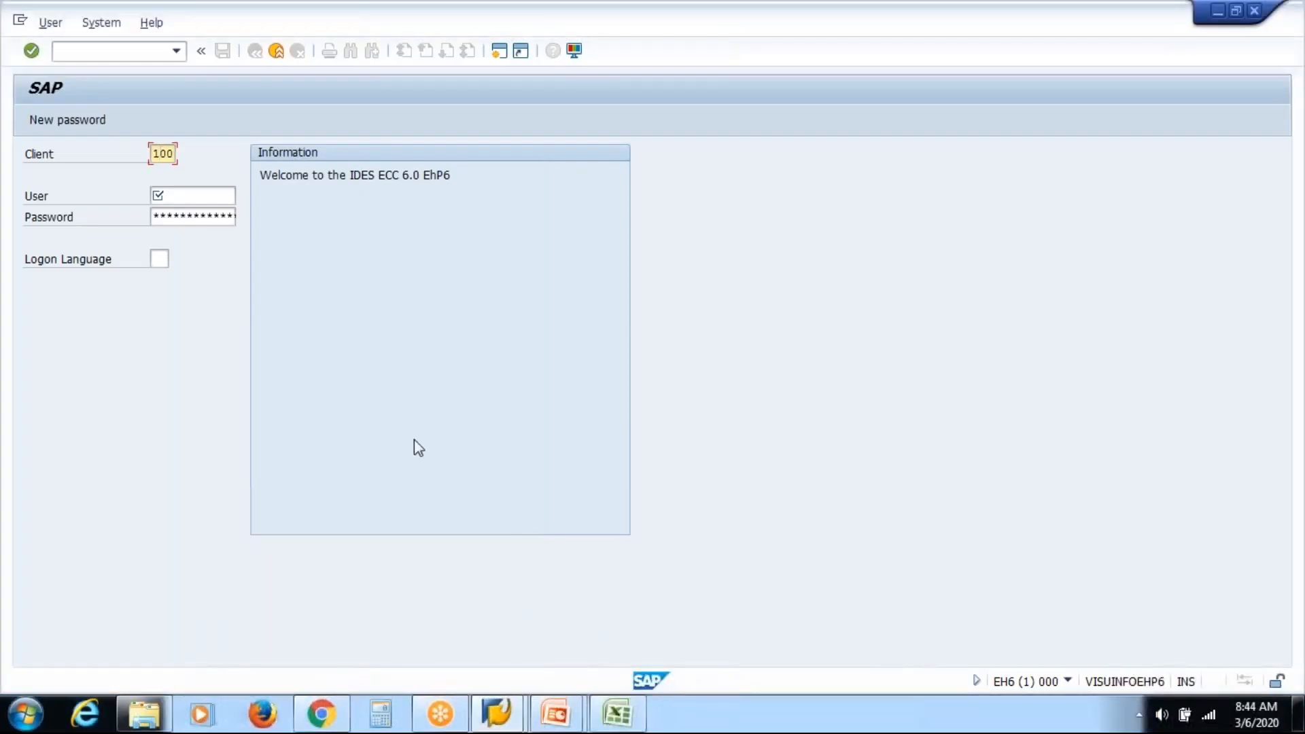
pyautogui.press('BackSpace')
pyautogui.write('8')
pyautogui.press('Tab')
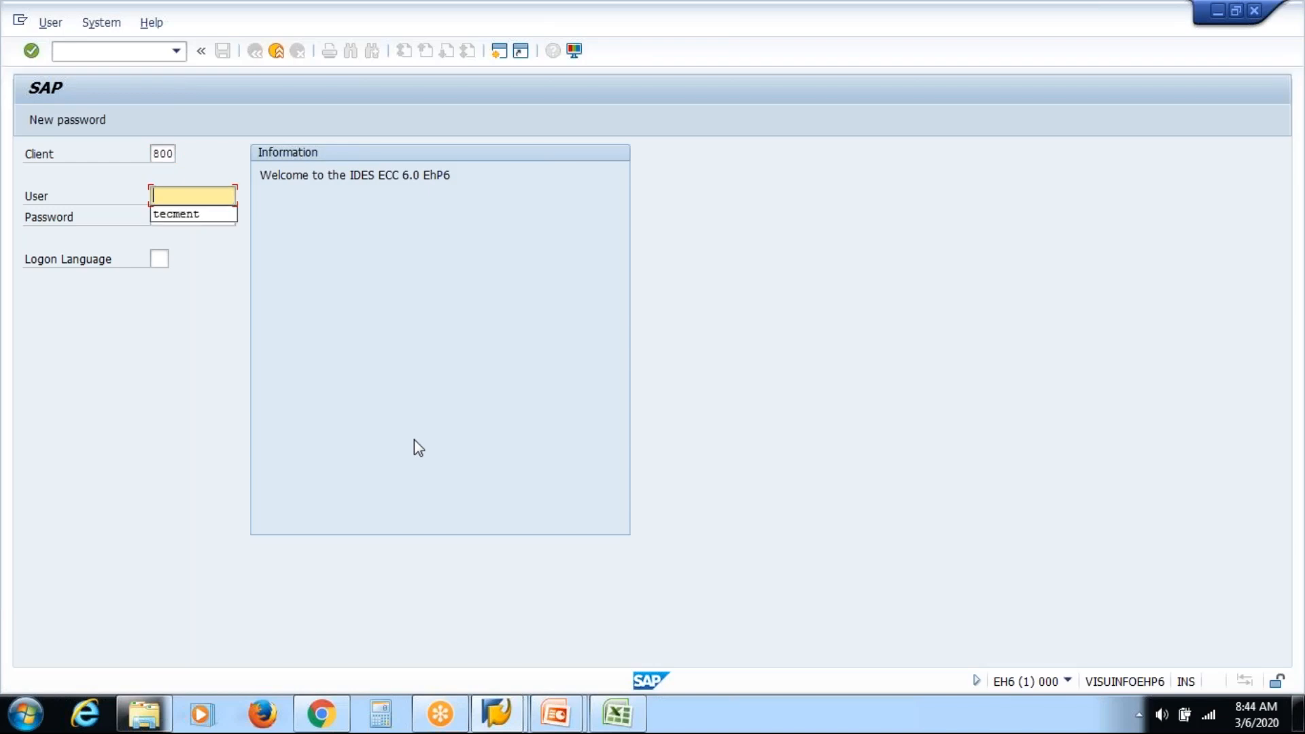
pyautogui.press('Down')
pyautogui.press('Return')
pyautogui.press('Tab')
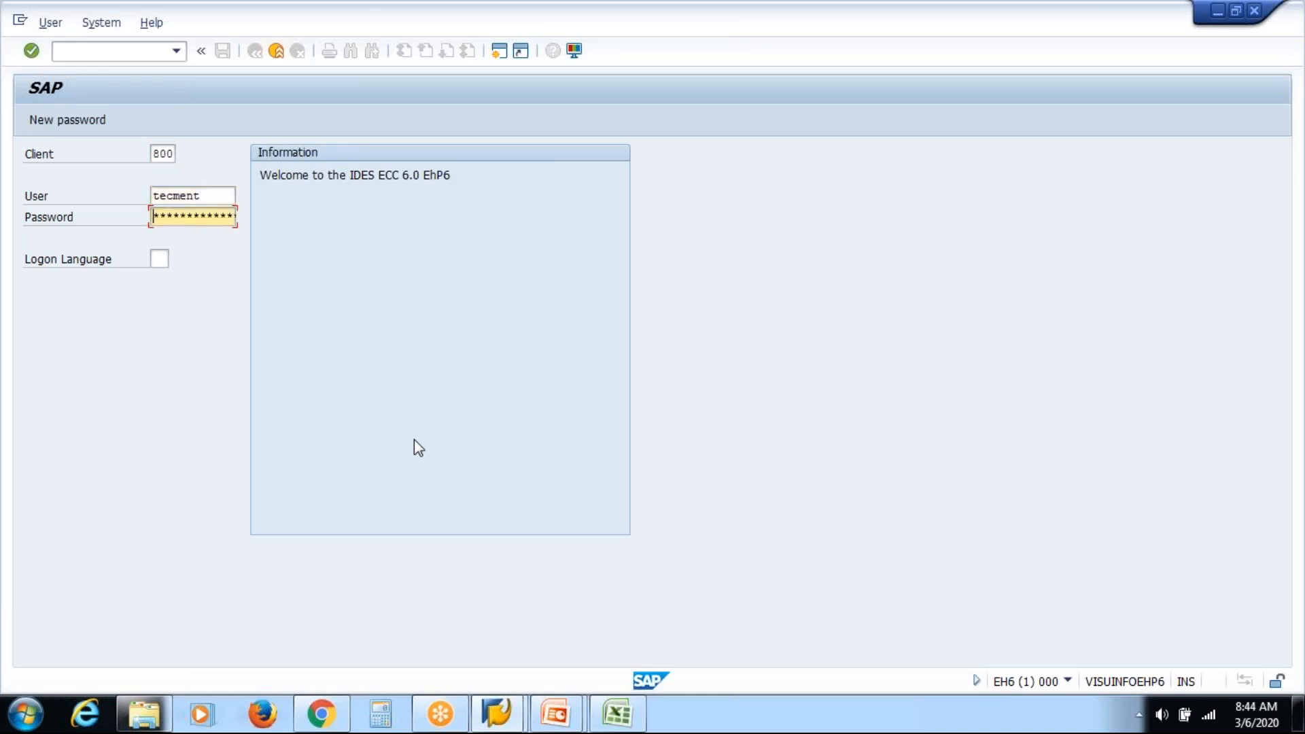
pyautogui.hotkey('shift', 'Tab')
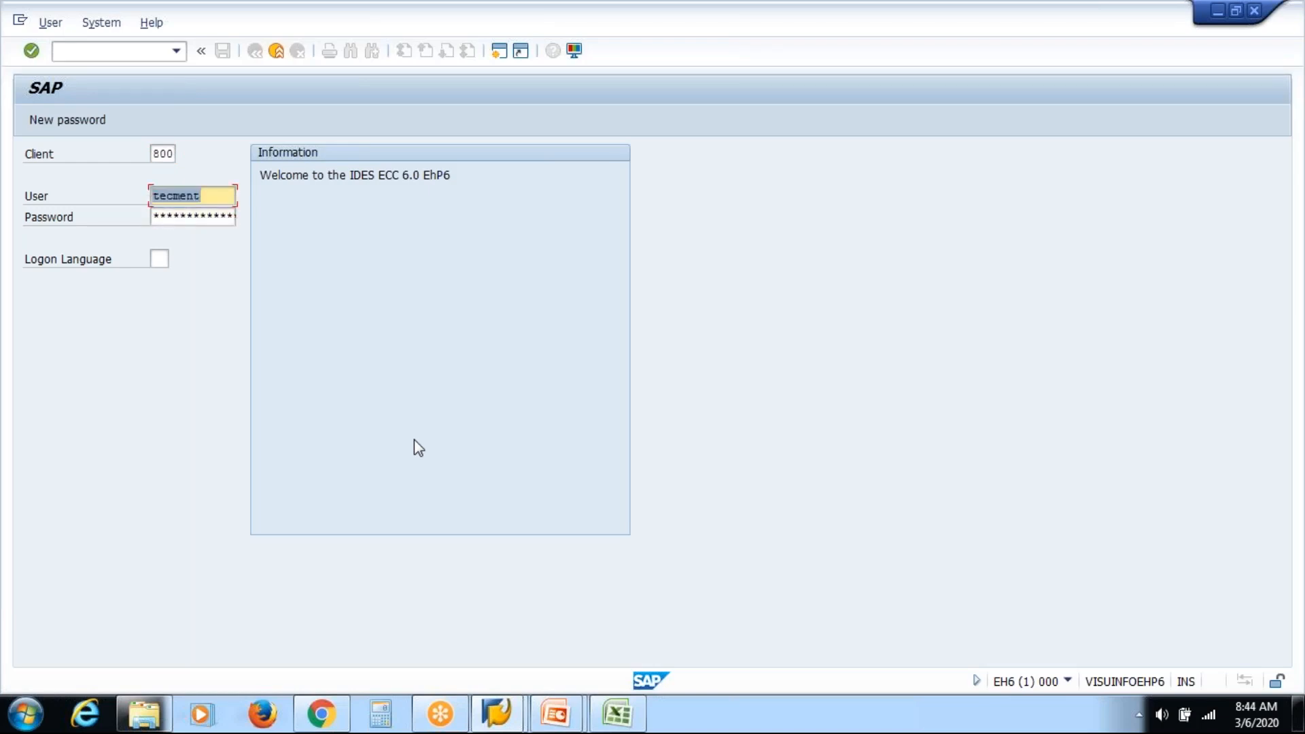
pyautogui.press('Tab')
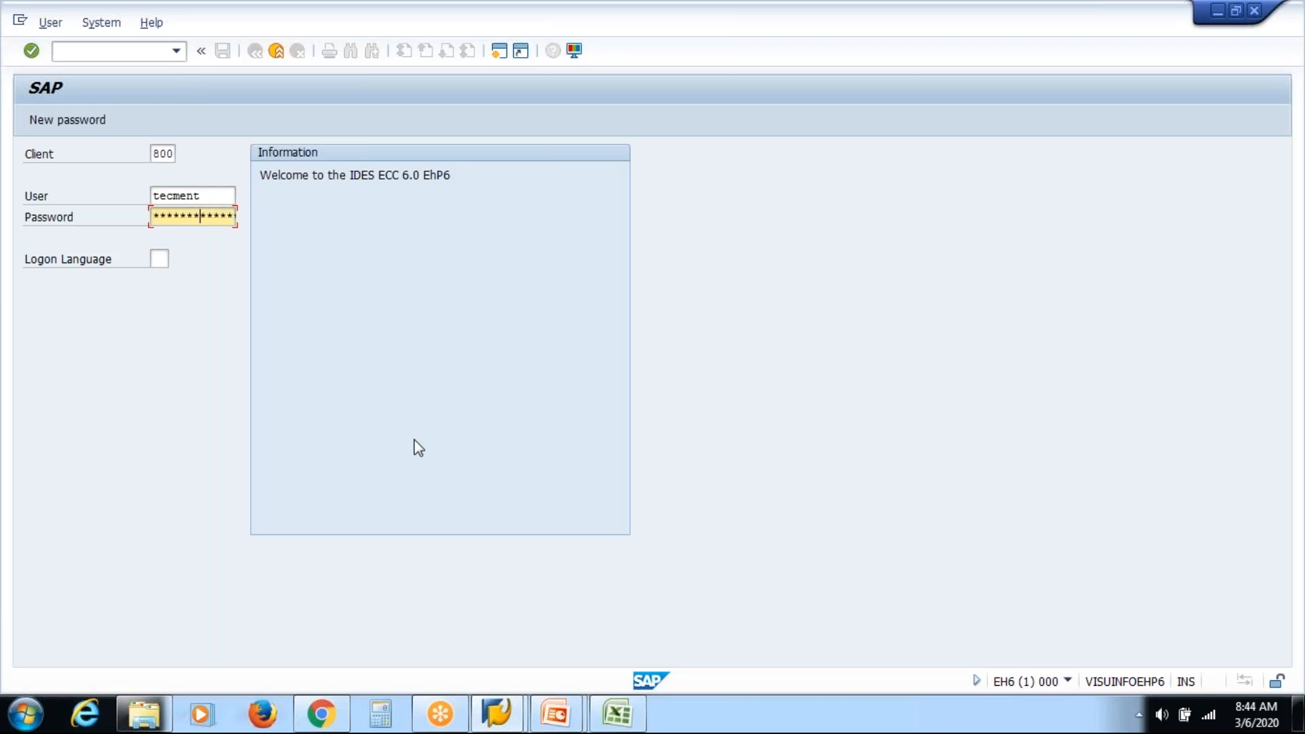
pyautogui.press('Return')
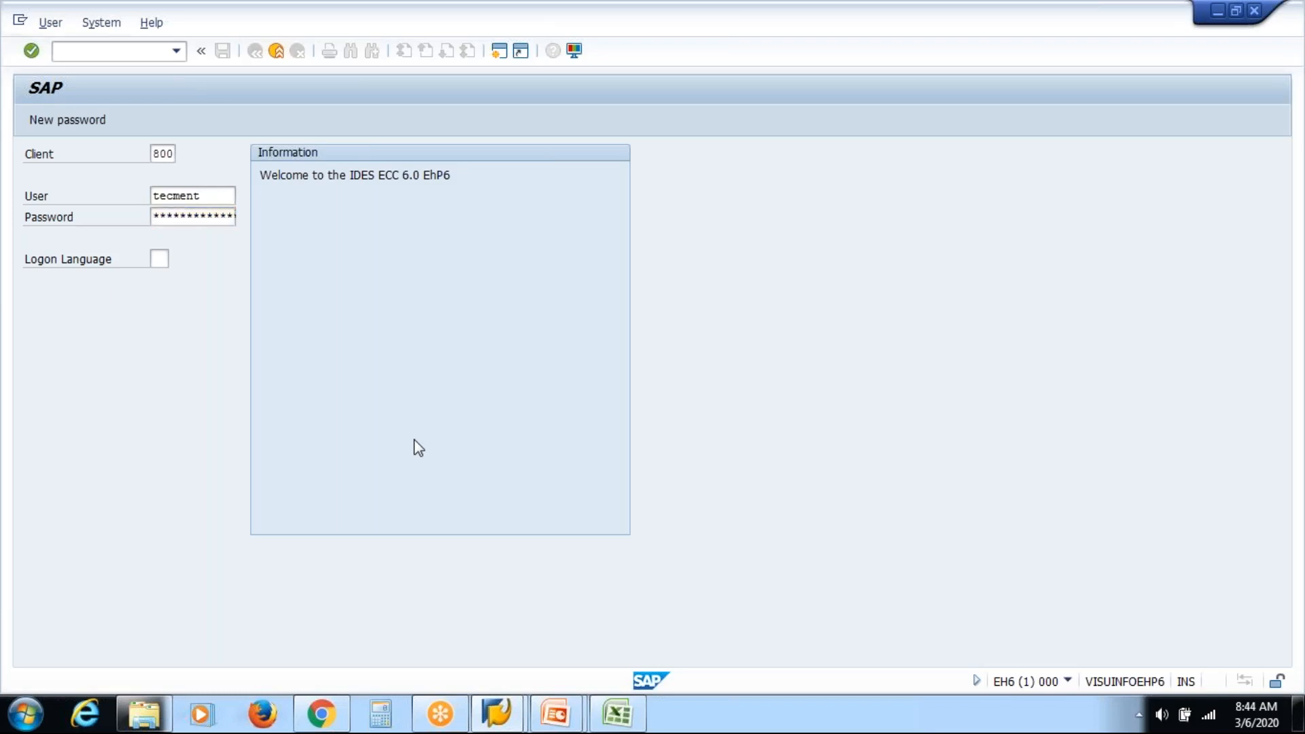
pyautogui.write('spro')
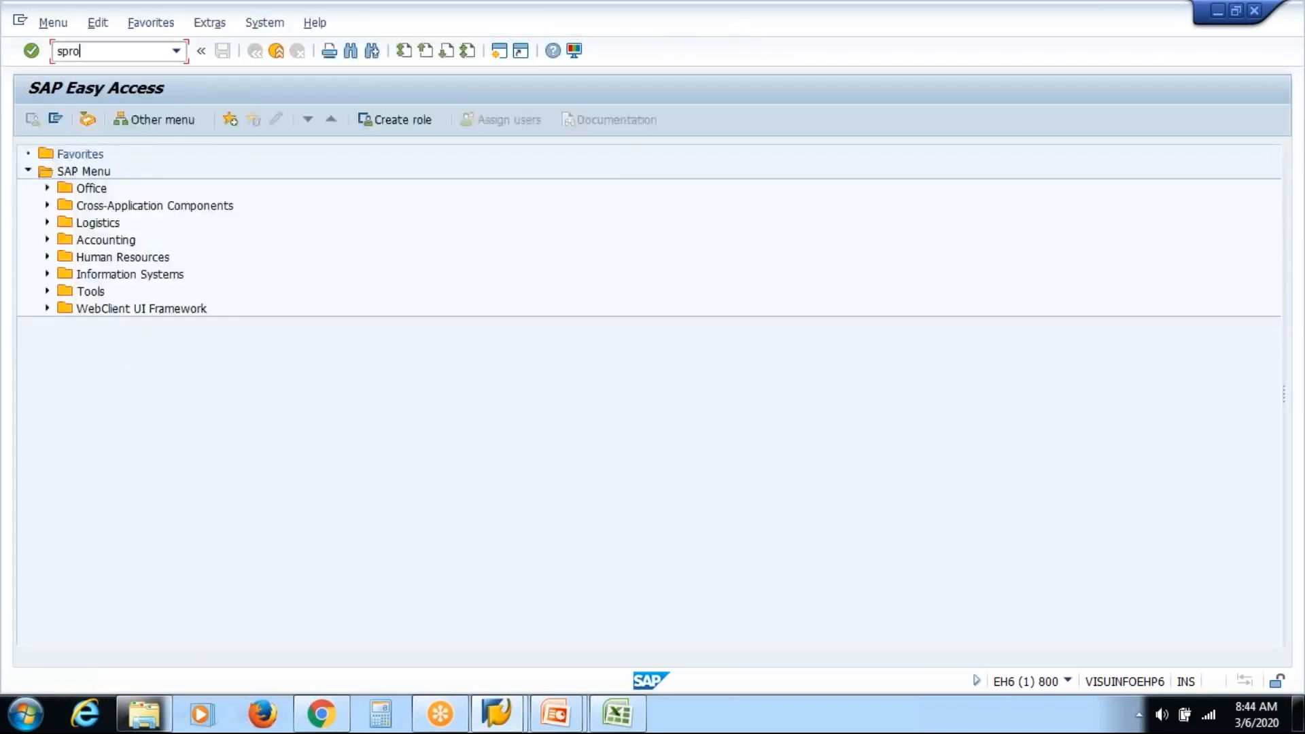
pyautogui.press('Return')
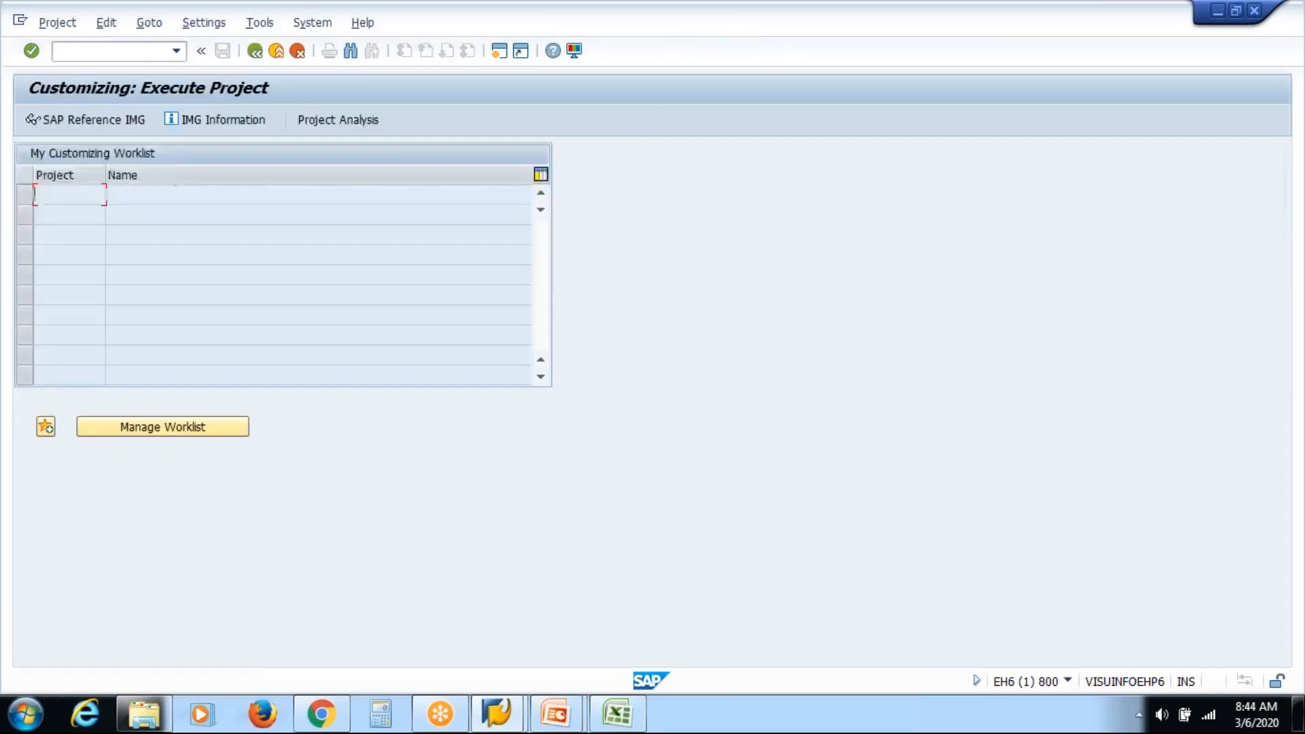
# In SAP Reference IMG, open Personnel Management > Global Settings > Plan Version Maintenance > Maintain Plan Versions.
pyautogui.click(94, 122)
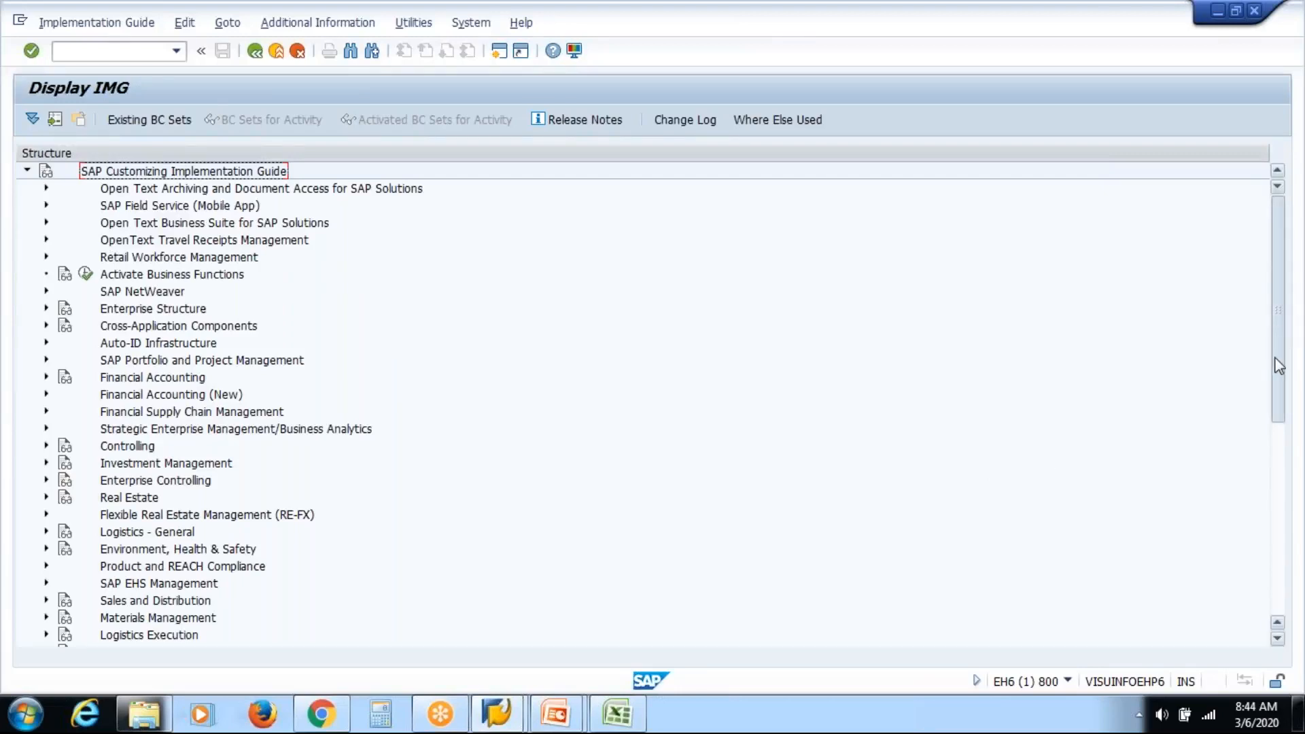
pyautogui.scroll(-5, 1275, 364)
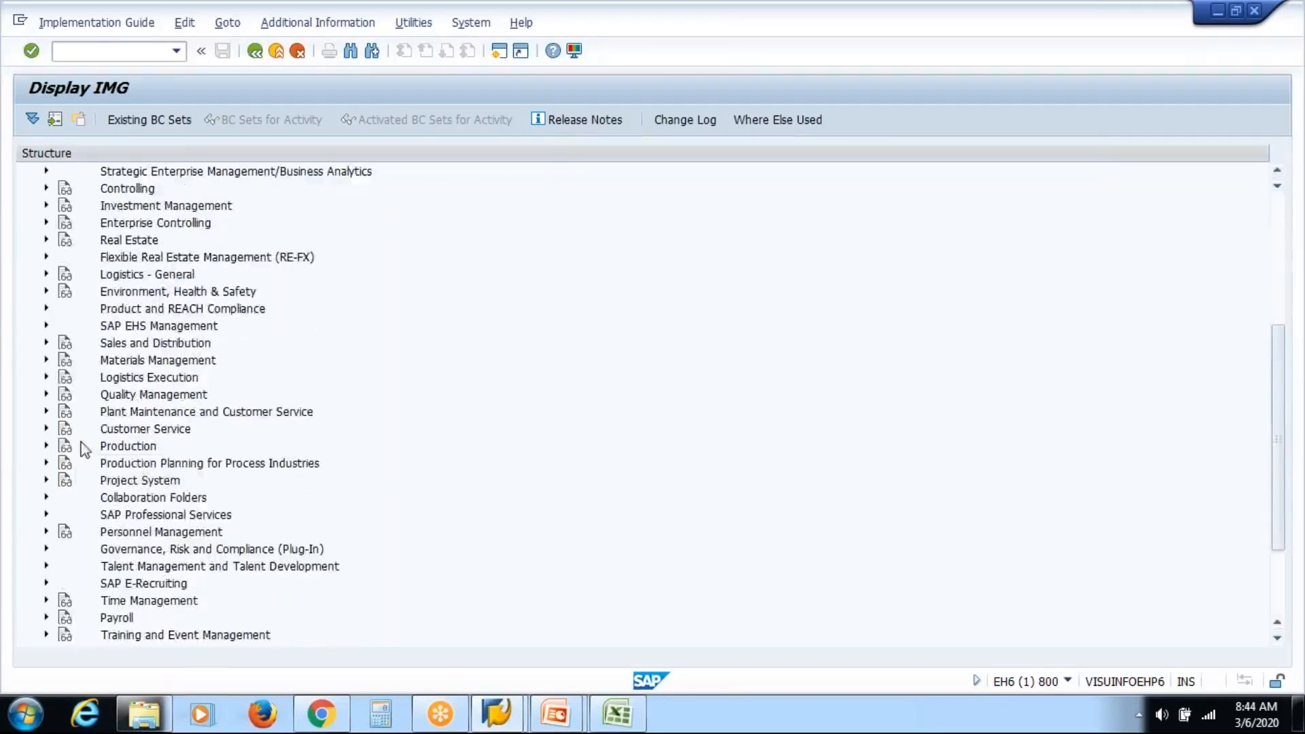
pyautogui.click(46, 531)
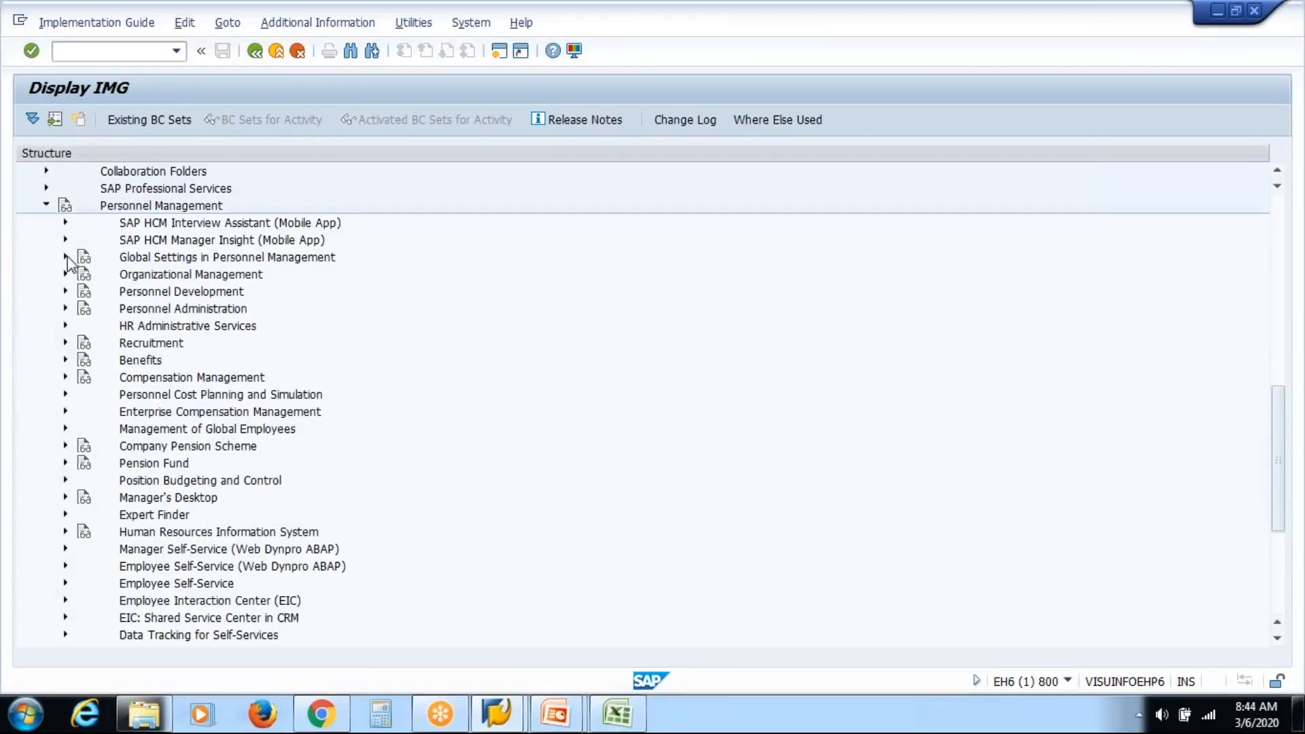
pyautogui.click(66, 257)
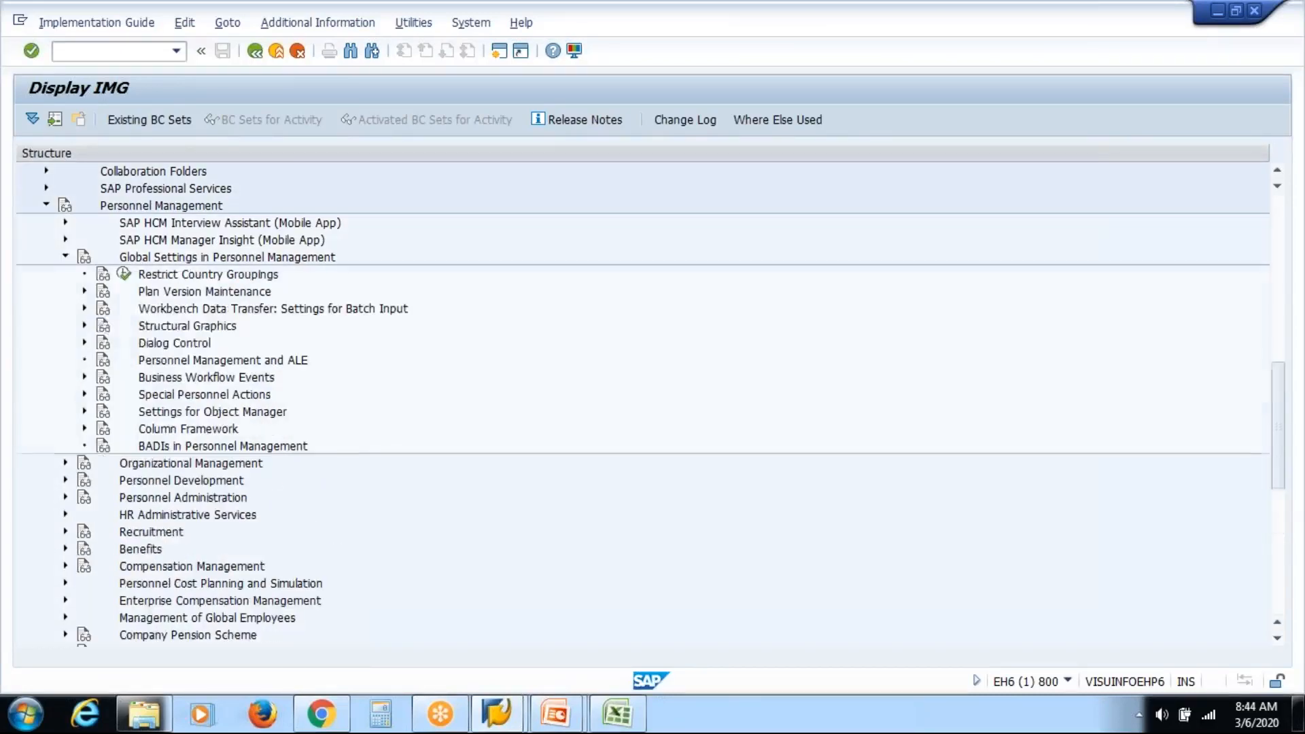
pyautogui.click(85, 291)
pyautogui.click(145, 309)
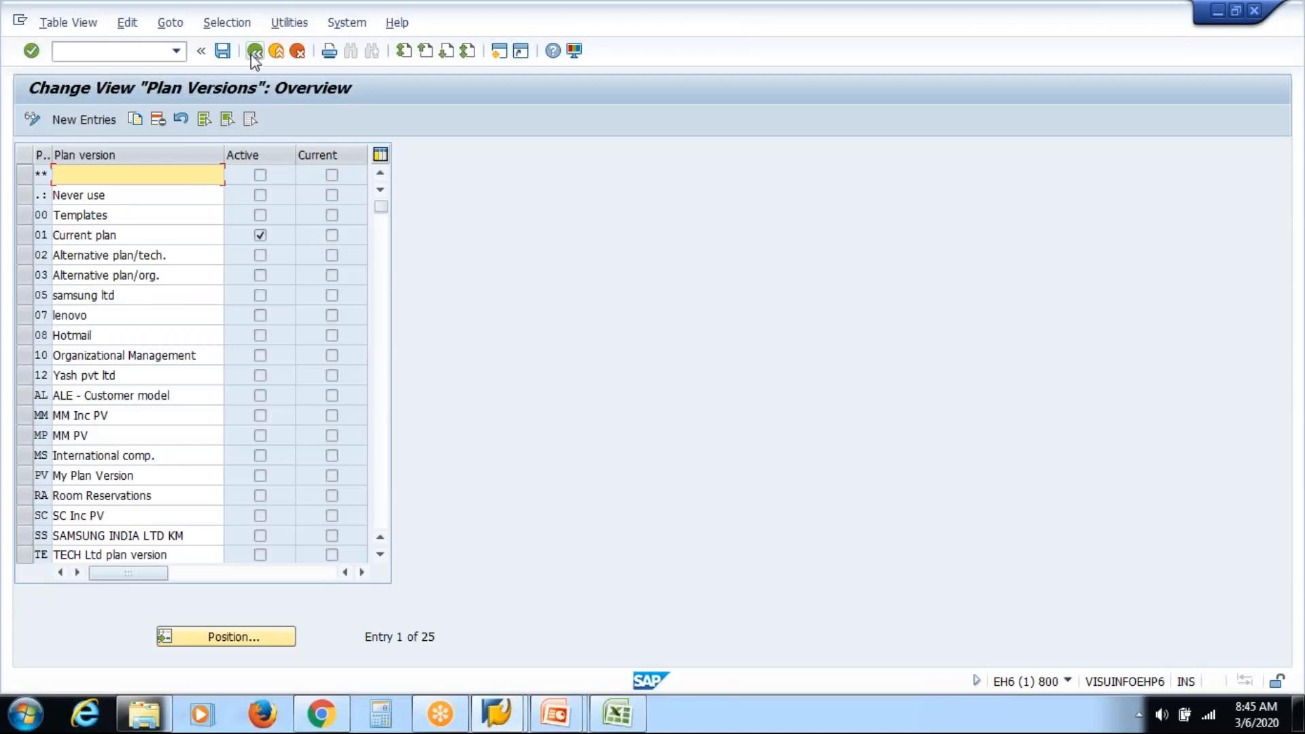
# Select a plan version entry, go back, and reopen the Plan Versions table.
pyautogui.click(160, 314)
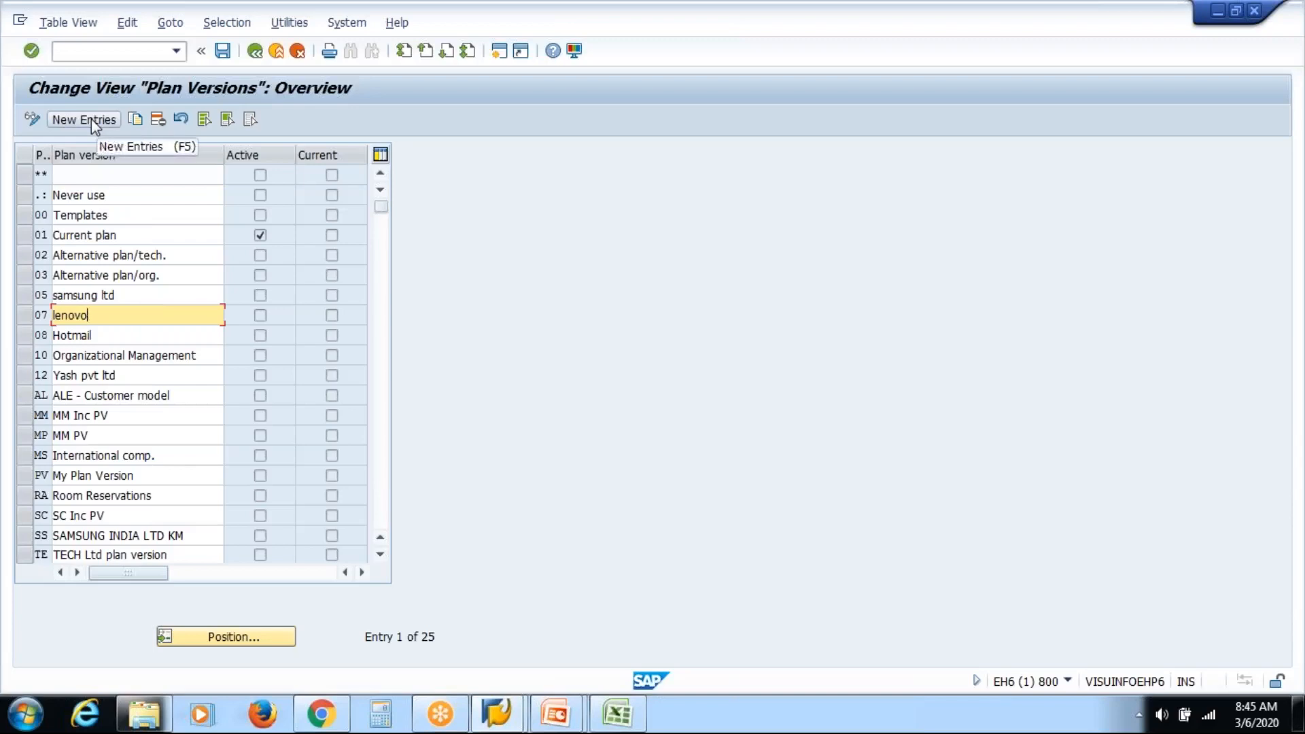
pyautogui.click(256, 54)
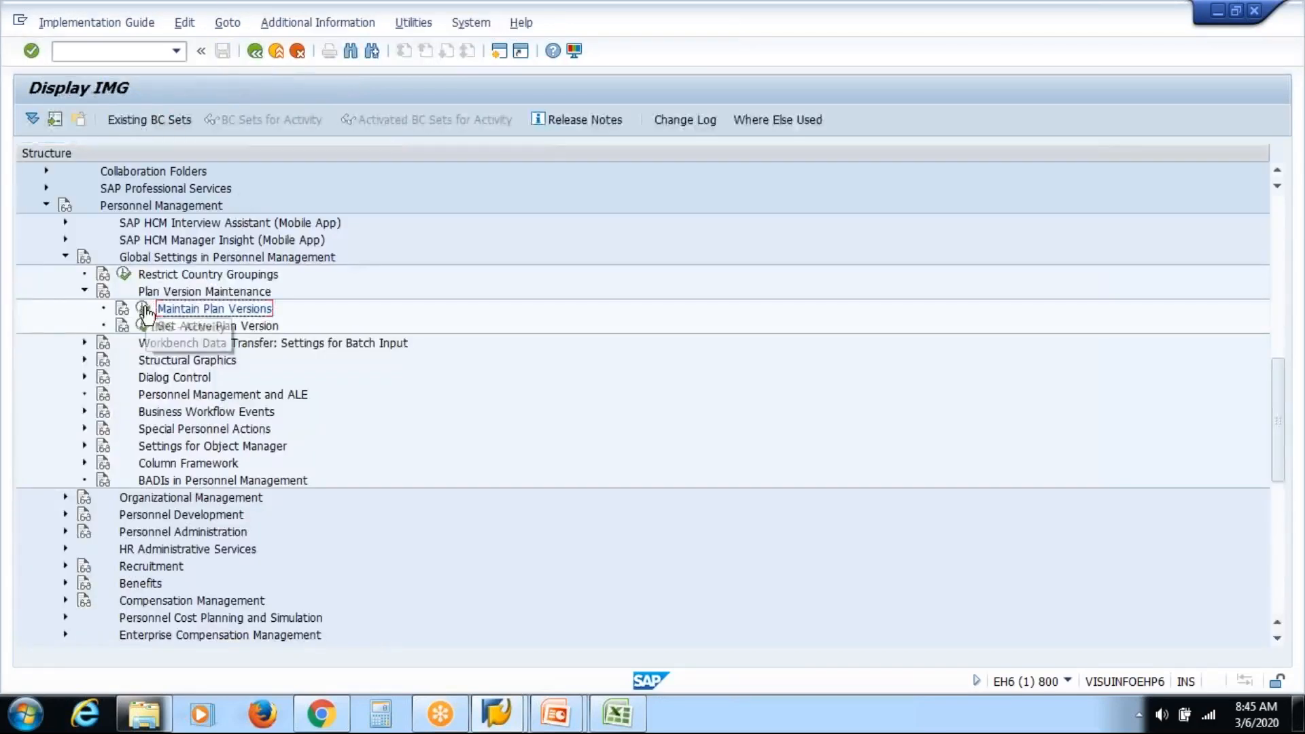
pyautogui.click(143, 308)
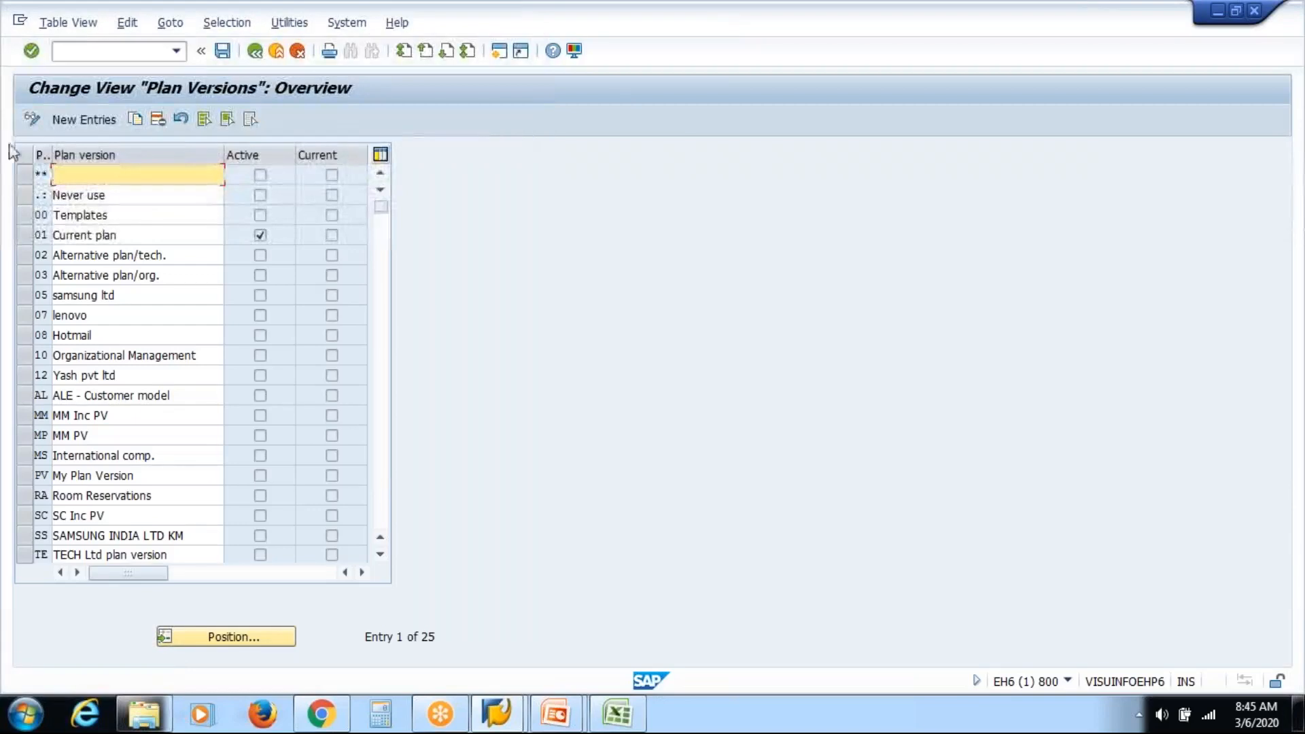
# Toggle Plan Versions between Display and Change, leave it read-only, and switch to Excel.
pyautogui.click(31, 121)
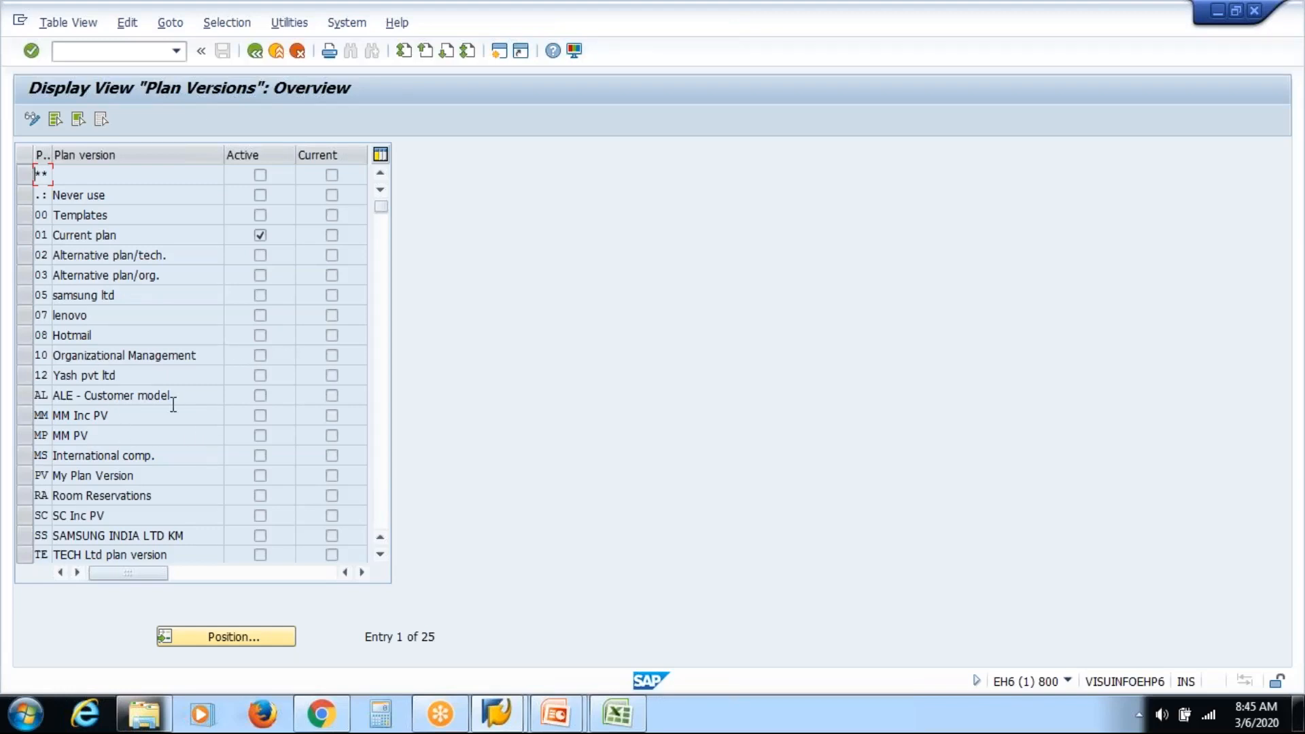
pyautogui.click(32, 120)
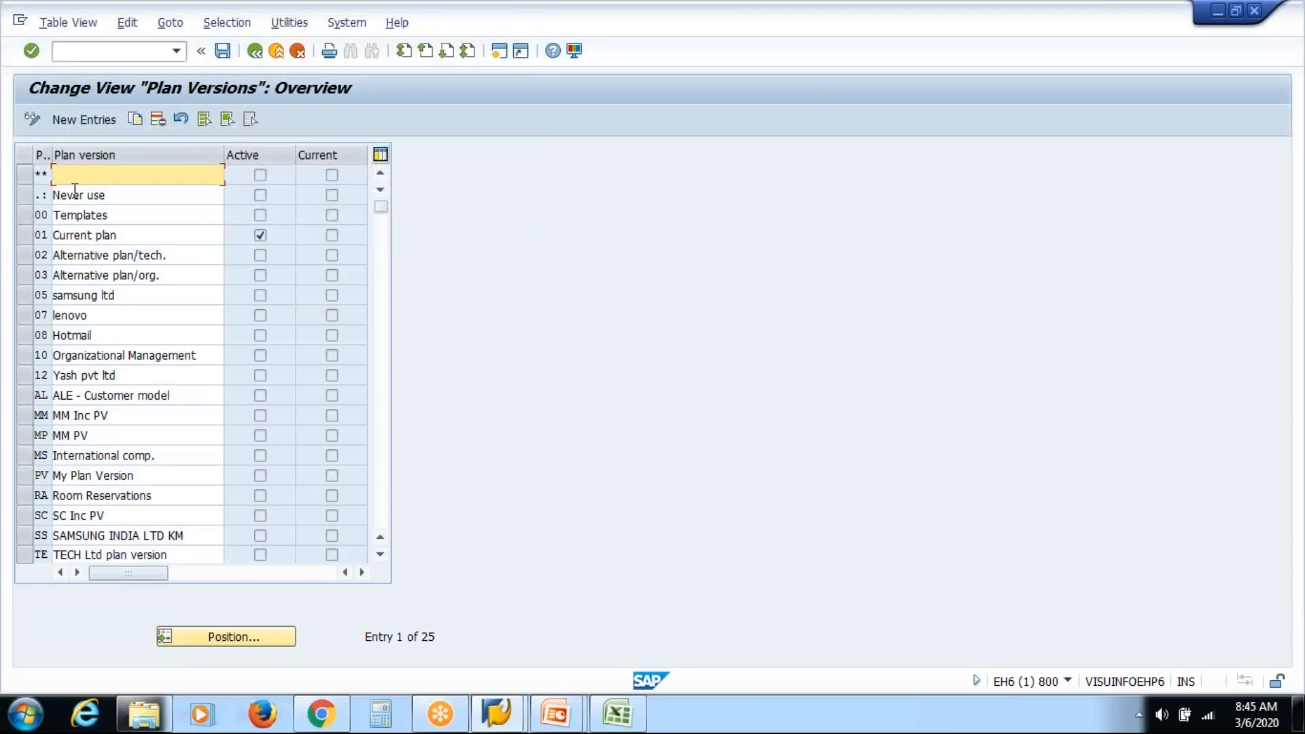
pyautogui.click(32, 120)
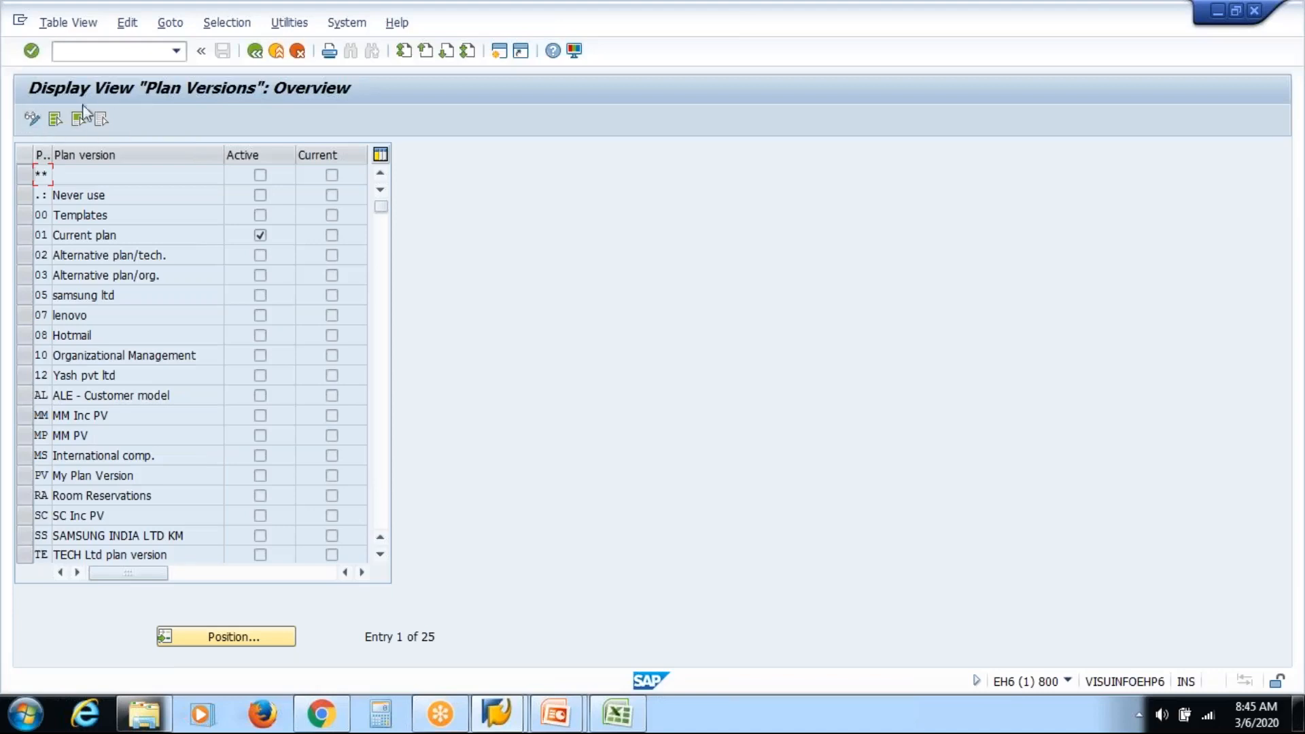
pyautogui.click(32, 120)
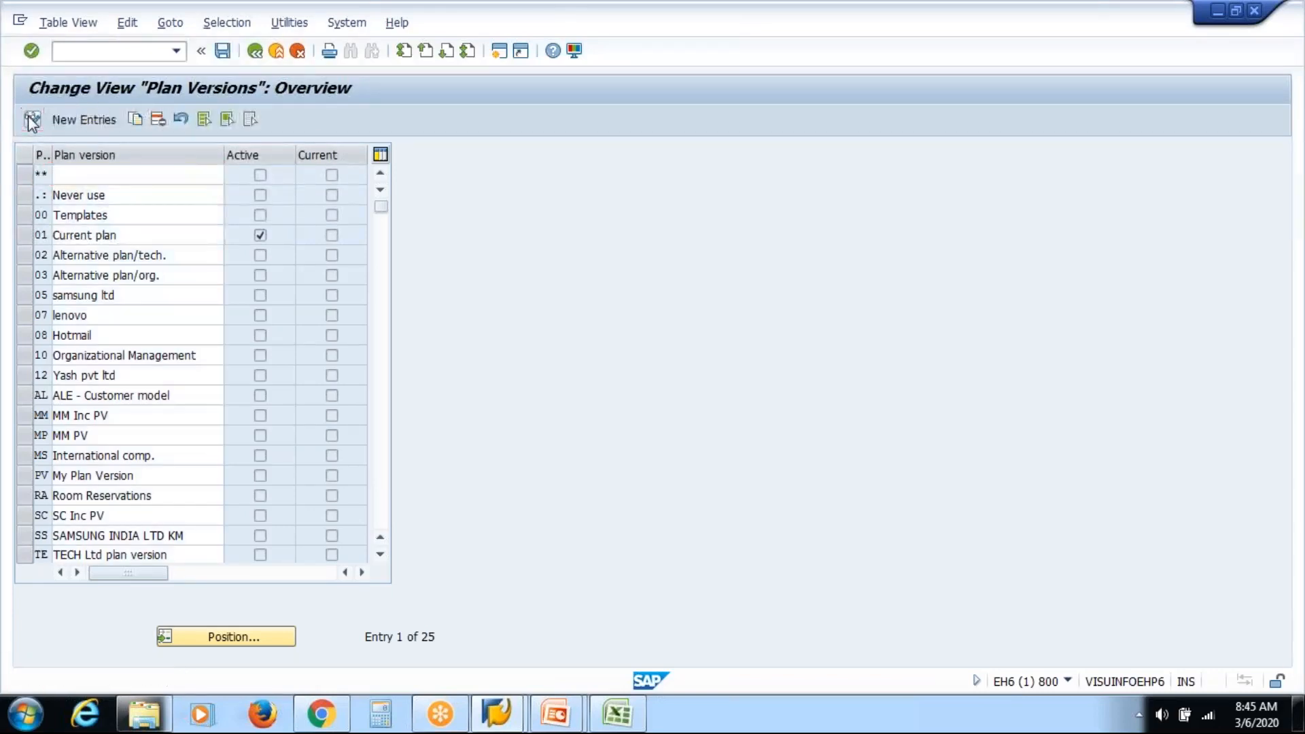
pyautogui.click(31, 120)
pyautogui.click(31, 121)
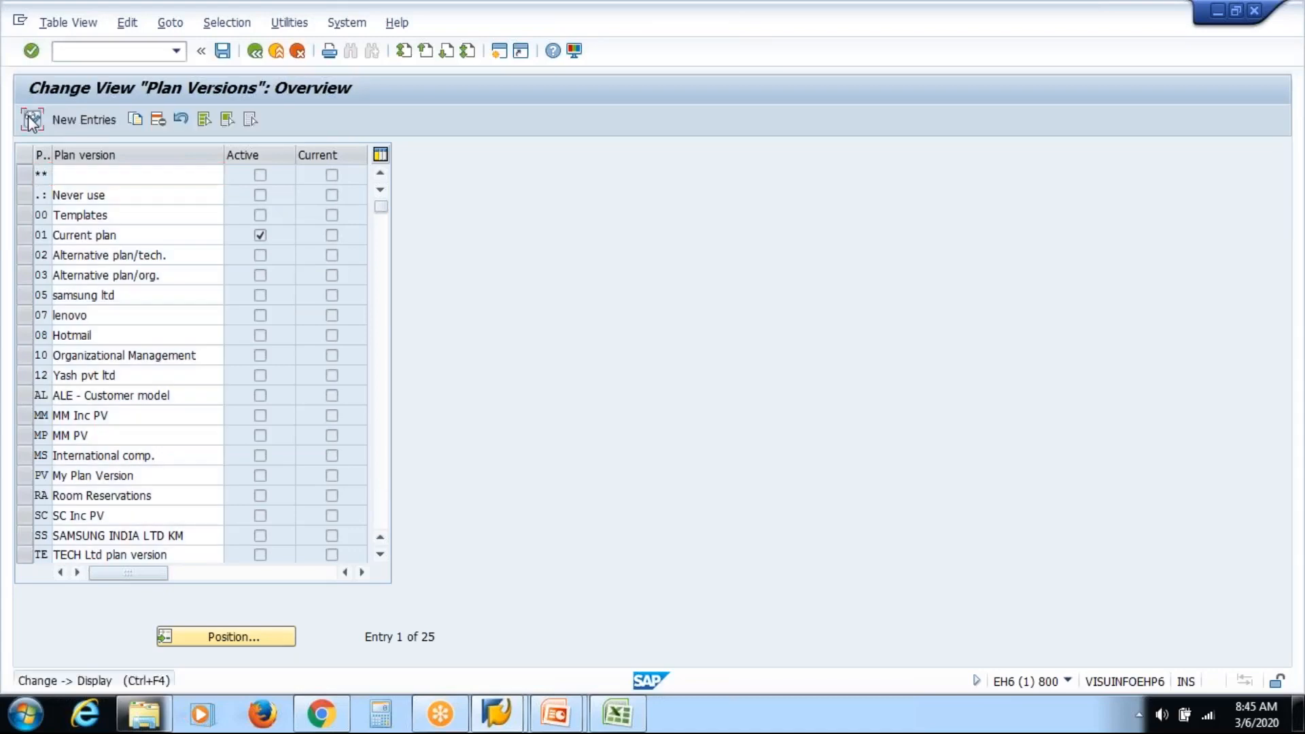
pyautogui.click(32, 120)
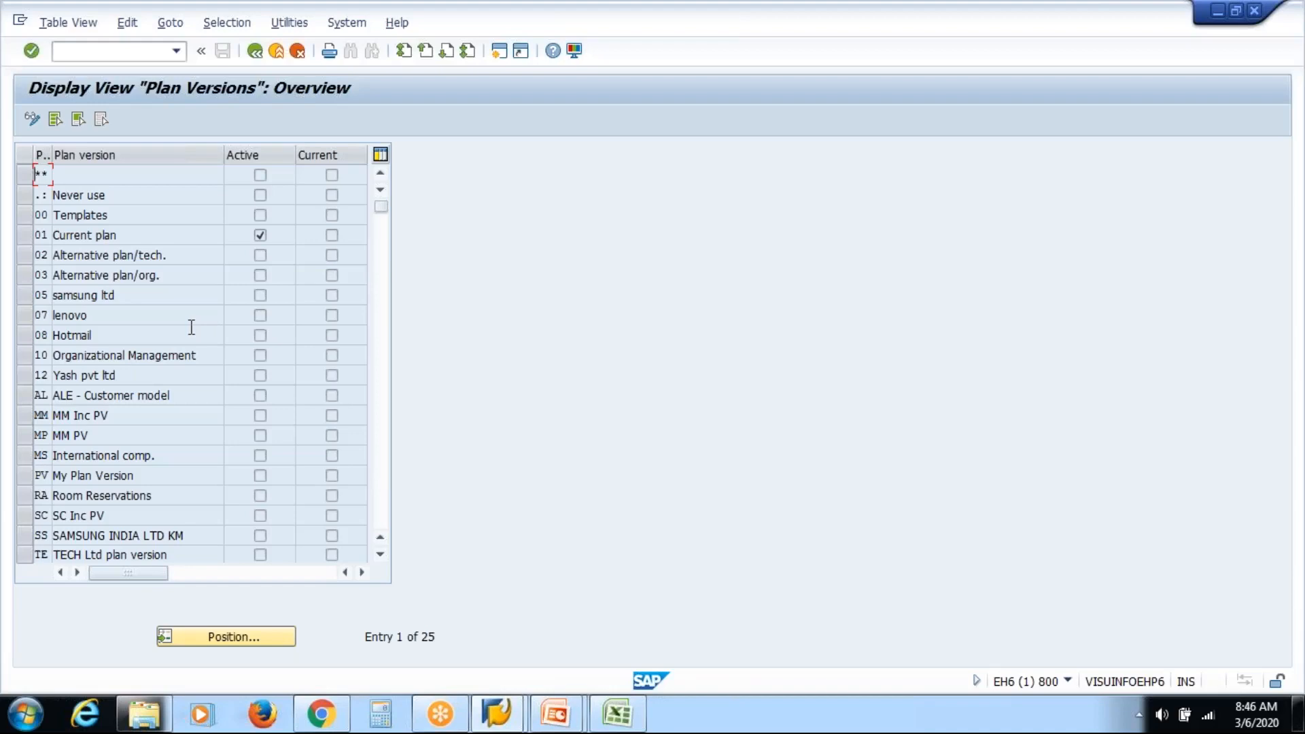
pyautogui.hotkey('alt', 'Tab')
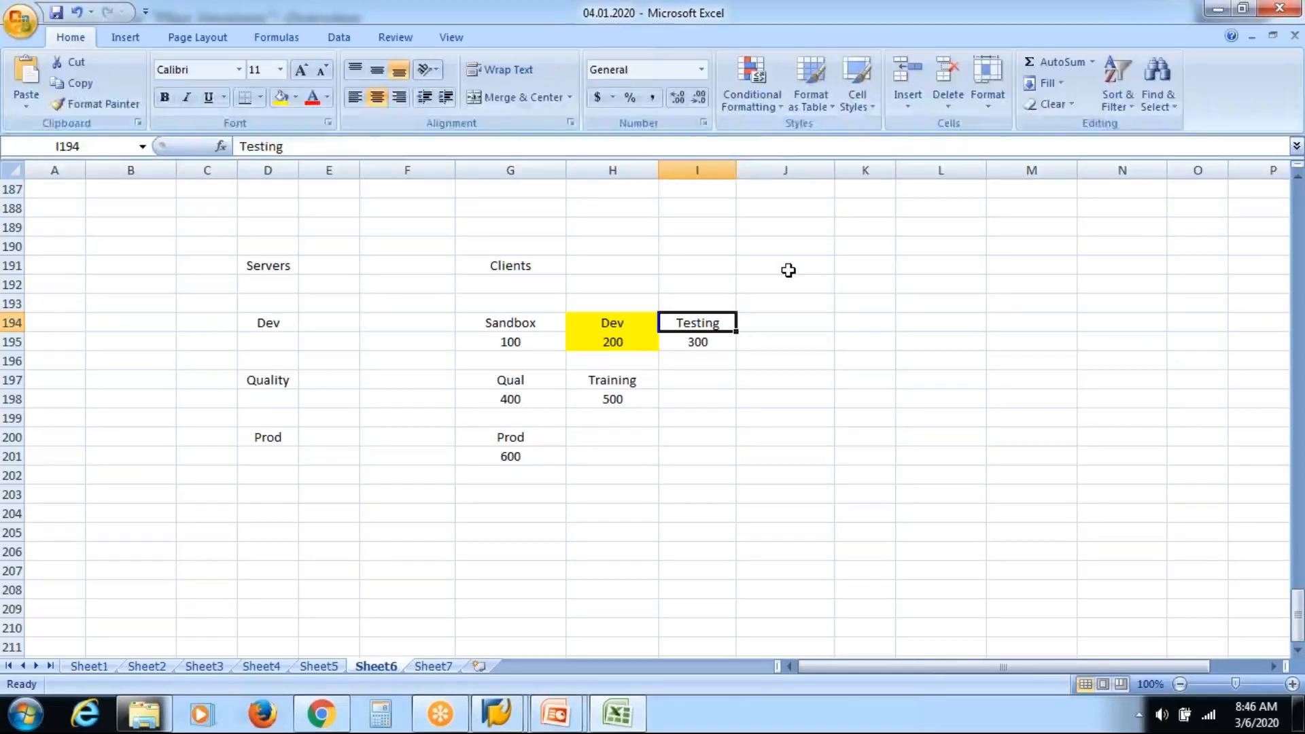
pyautogui.click(704, 361)
pyautogui.click(501, 384)
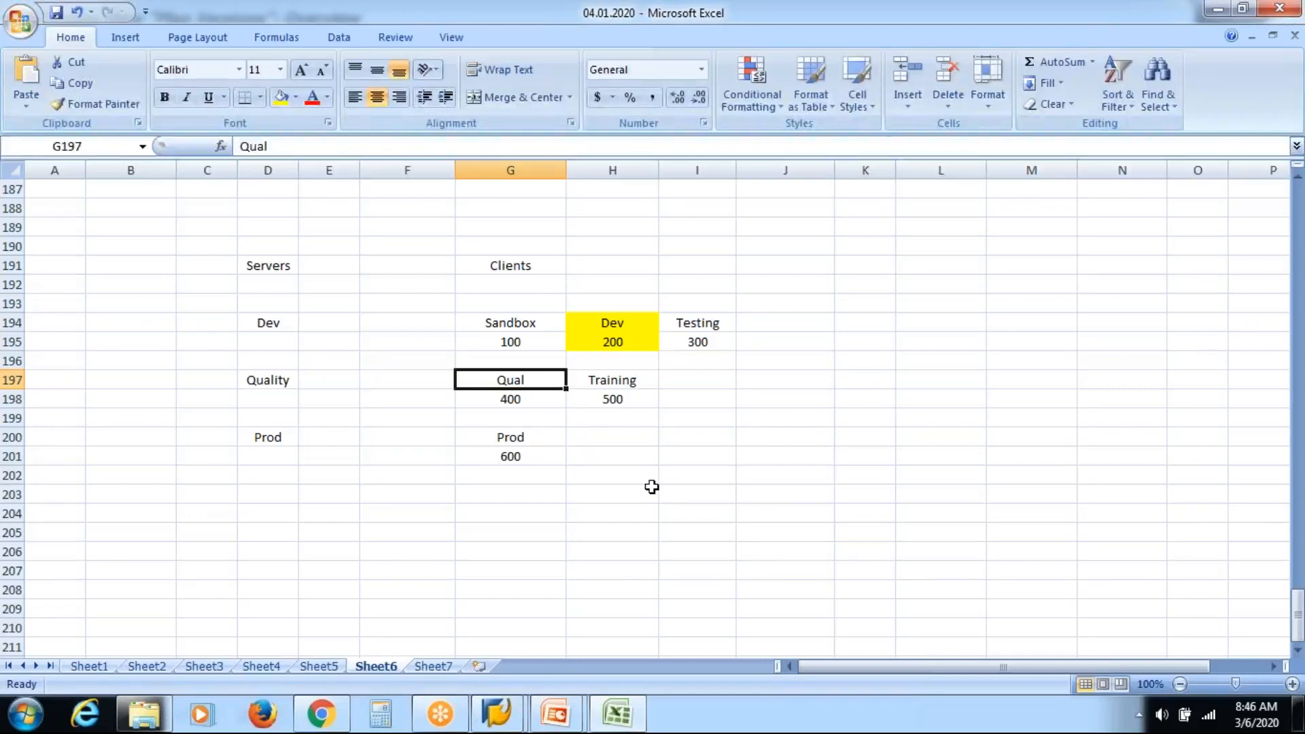
pyautogui.click(532, 439)
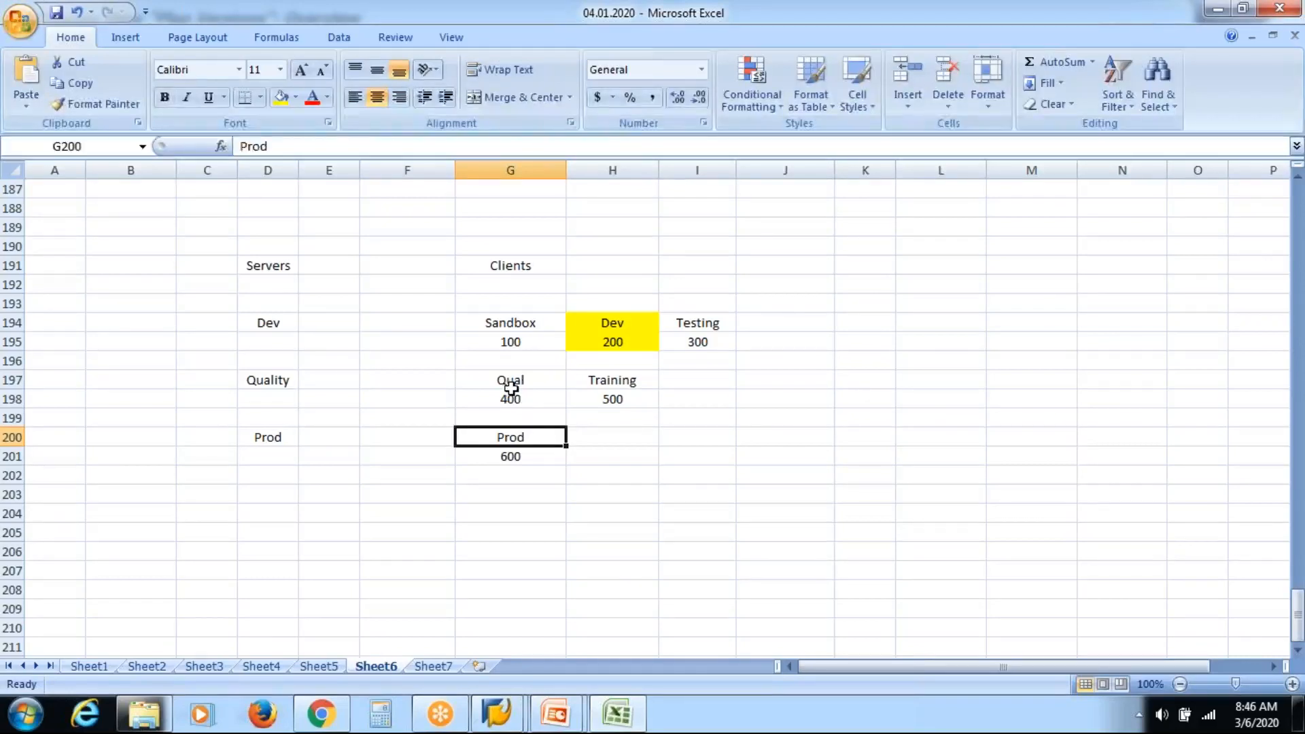
pyautogui.click(610, 328)
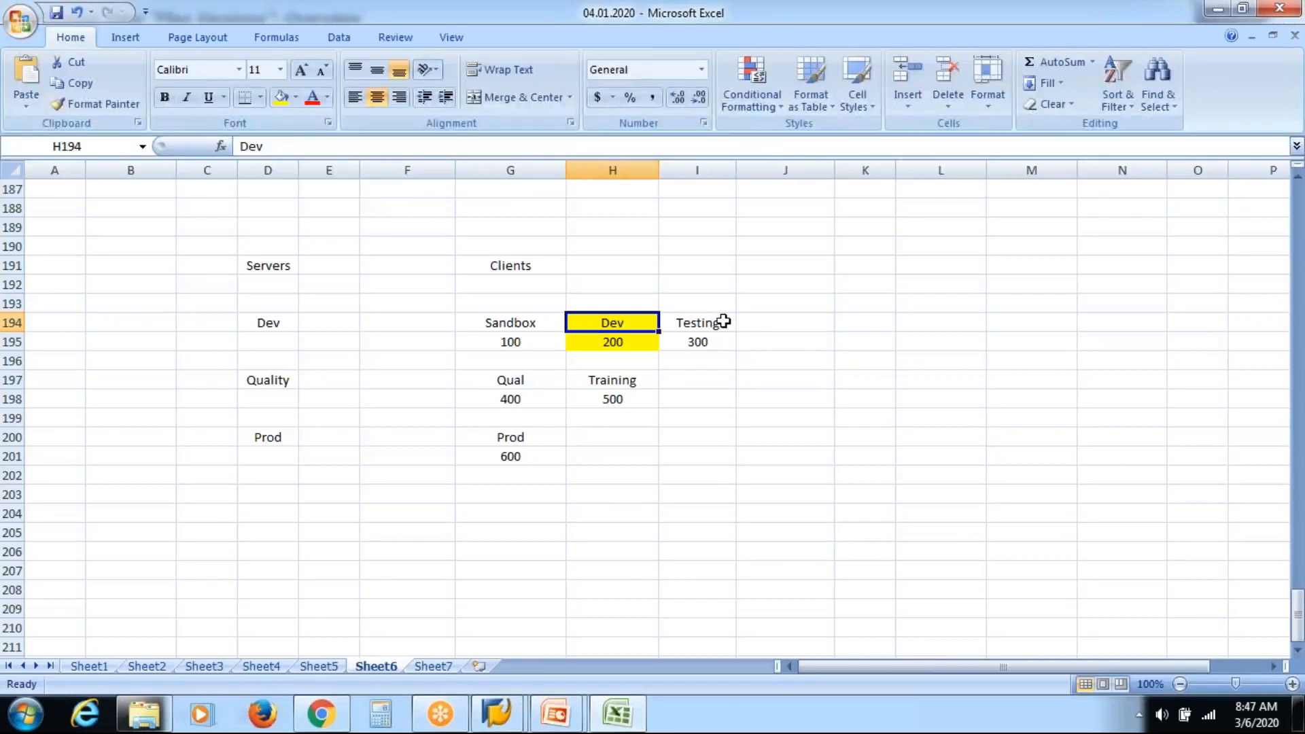
pyautogui.click(699, 324)
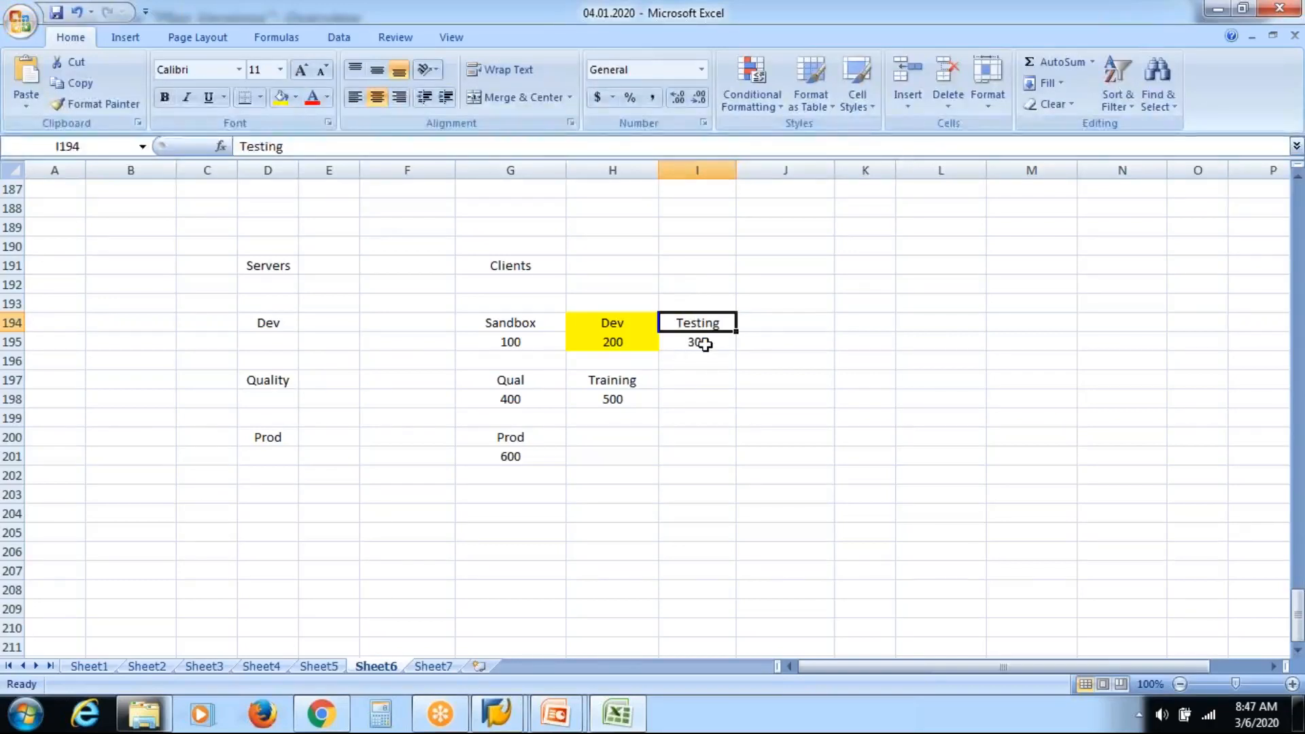
# Point out the Quality, Prod and Dev 200 cells, then show the 'What is Transport Request?' slide.
pyautogui.click(272, 380)
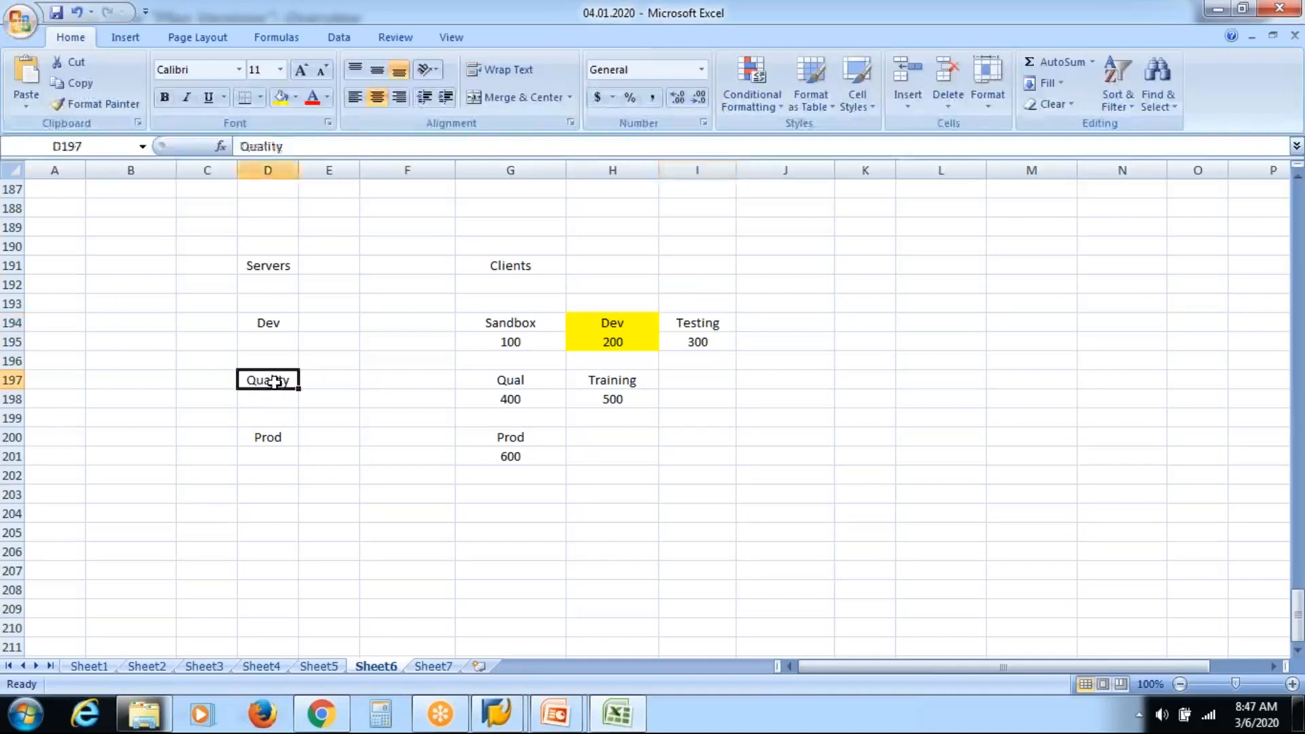
pyautogui.click(500, 382)
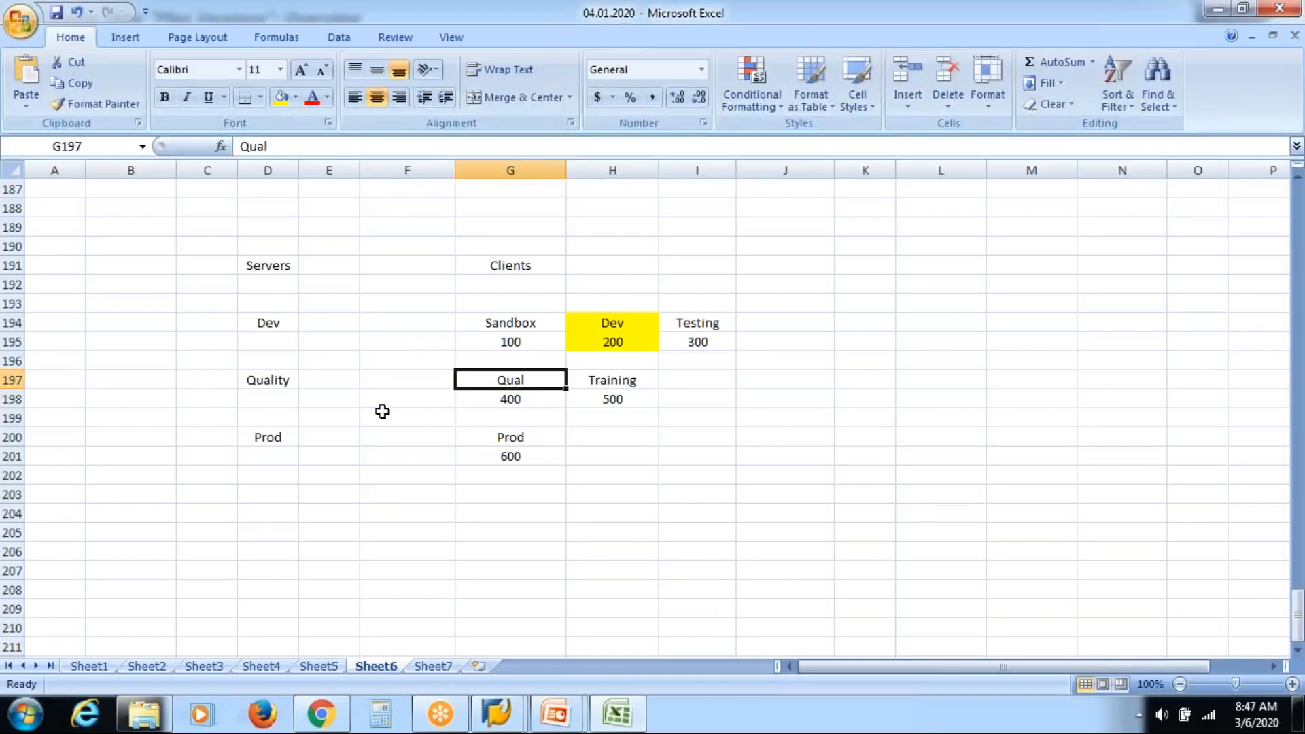
pyautogui.click(281, 439)
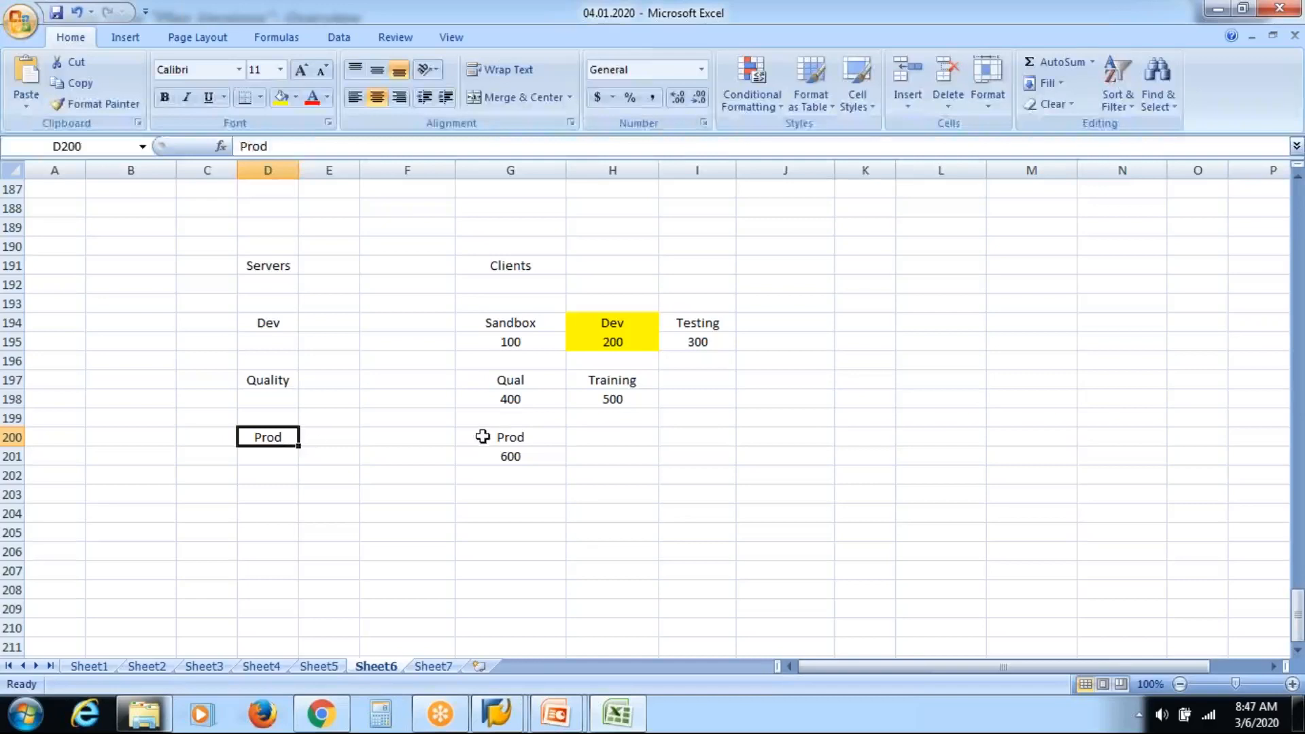
pyautogui.click(531, 433)
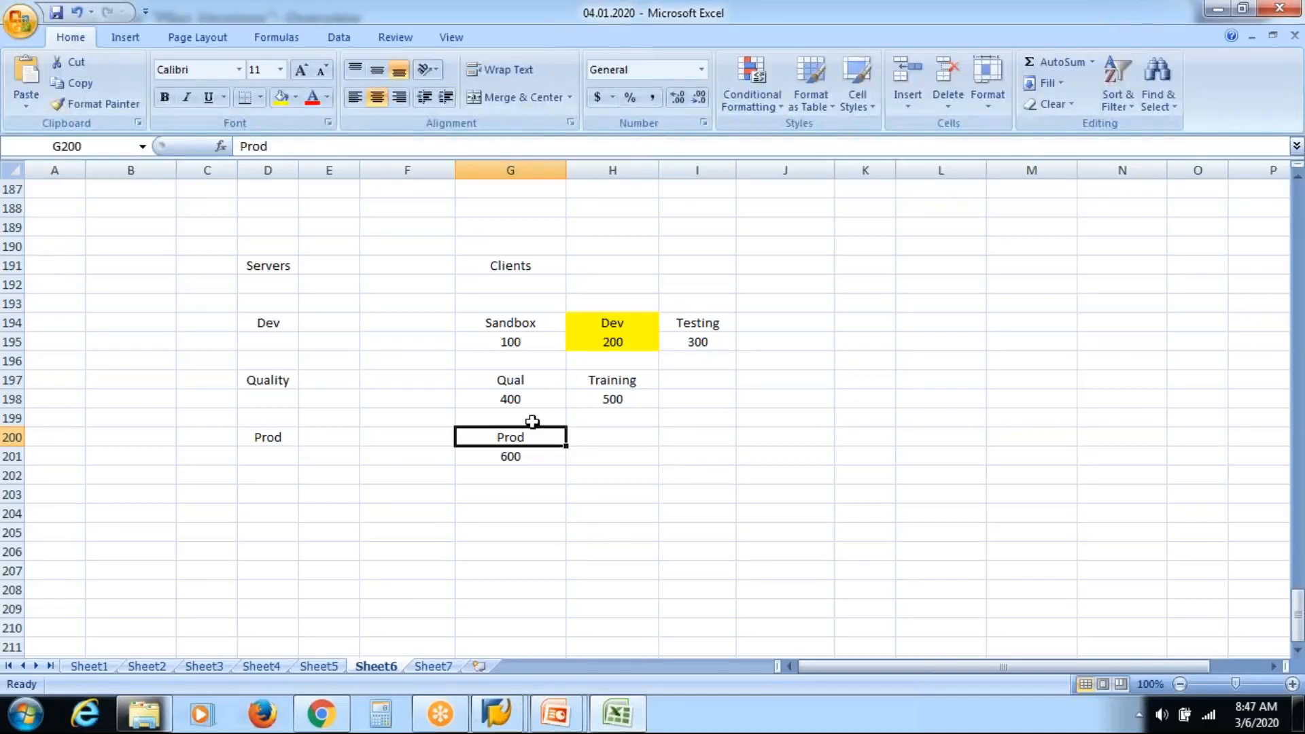
pyautogui.click(625, 324)
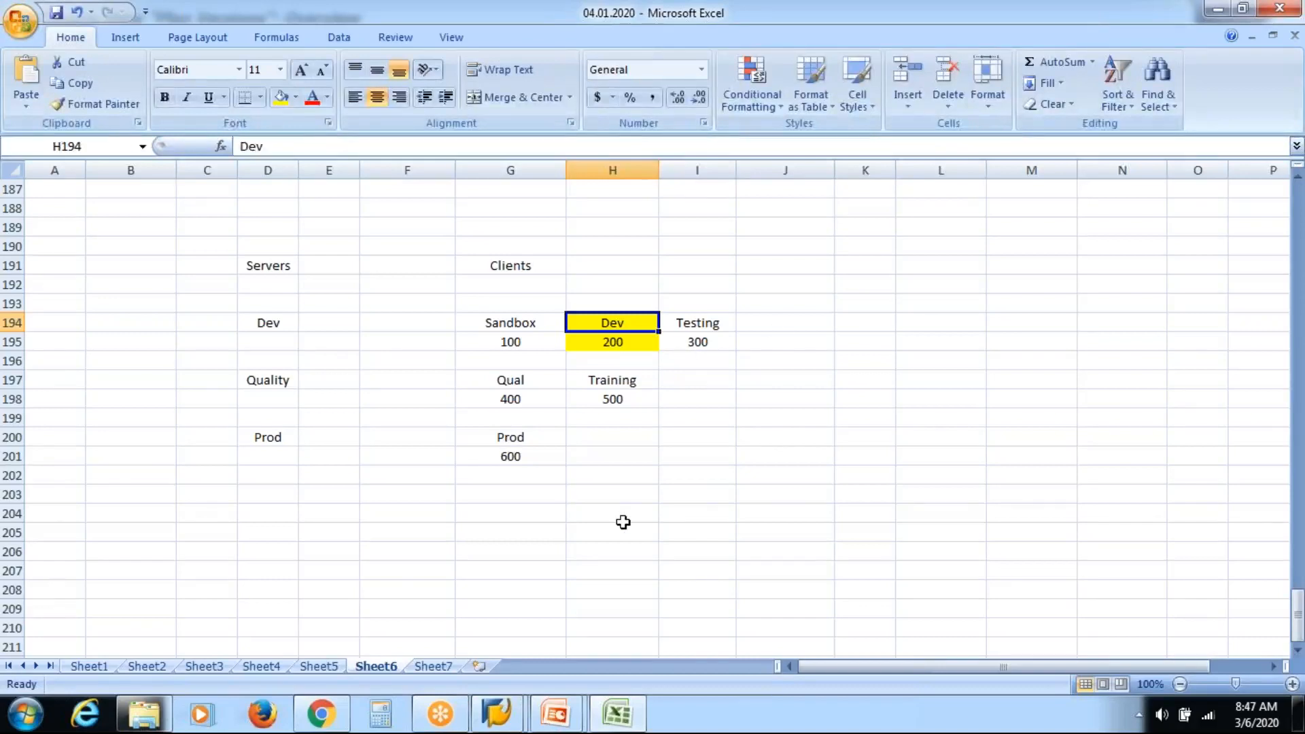
pyautogui.click(542, 725)
pyautogui.click(640, 602)
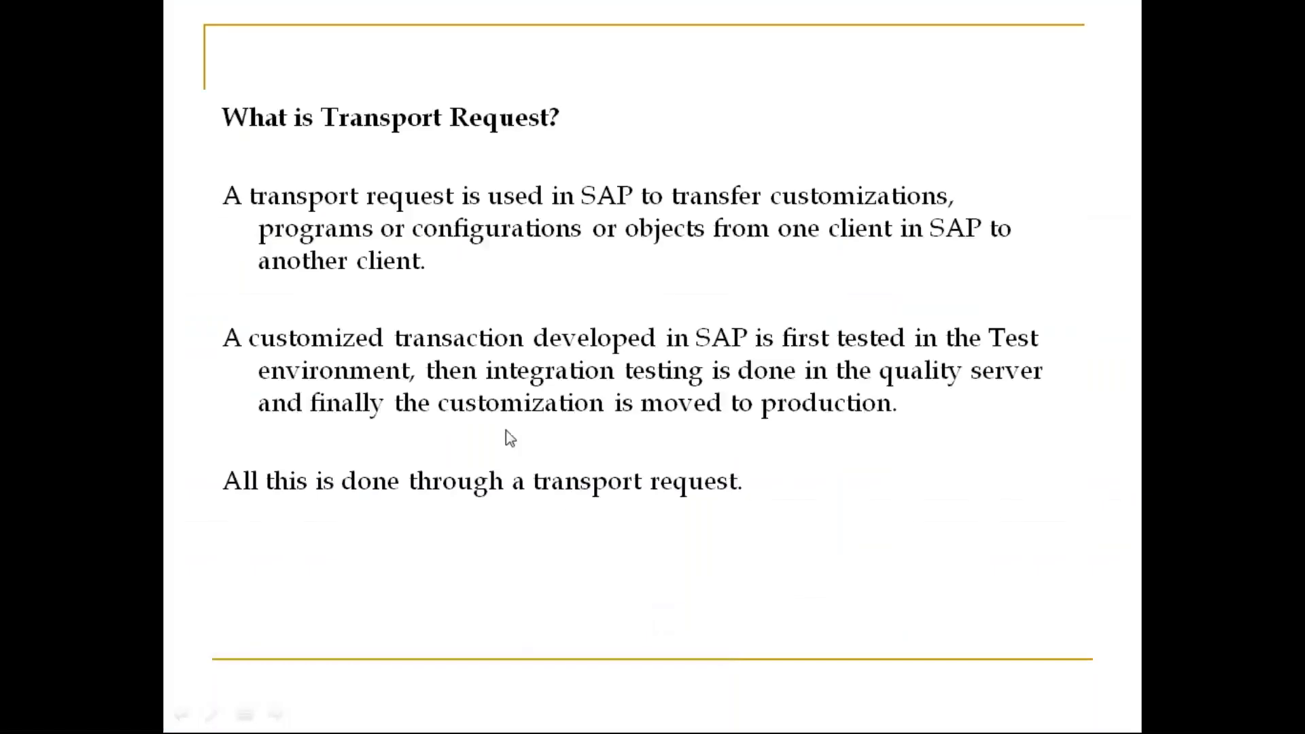
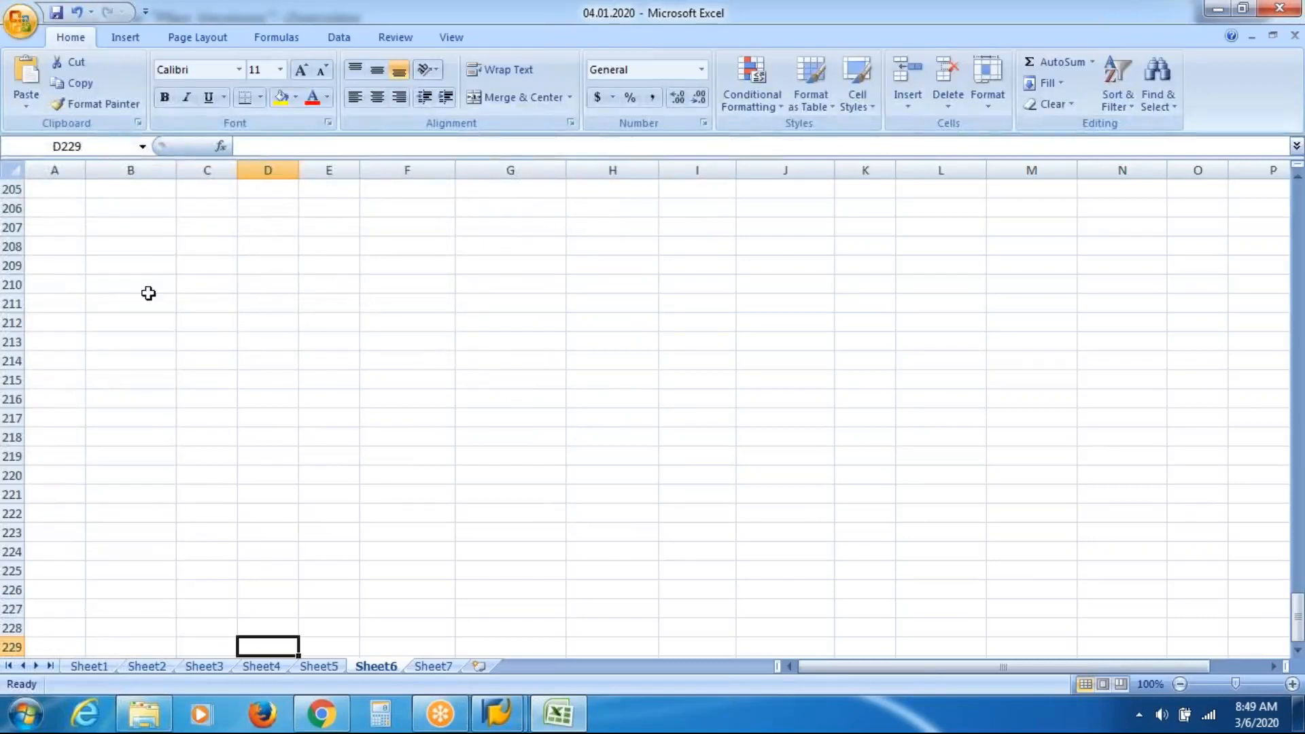
# Type the labels Support in B208, Helpdesk in D208 and Ticketing in D210.
pyautogui.click(146, 249)
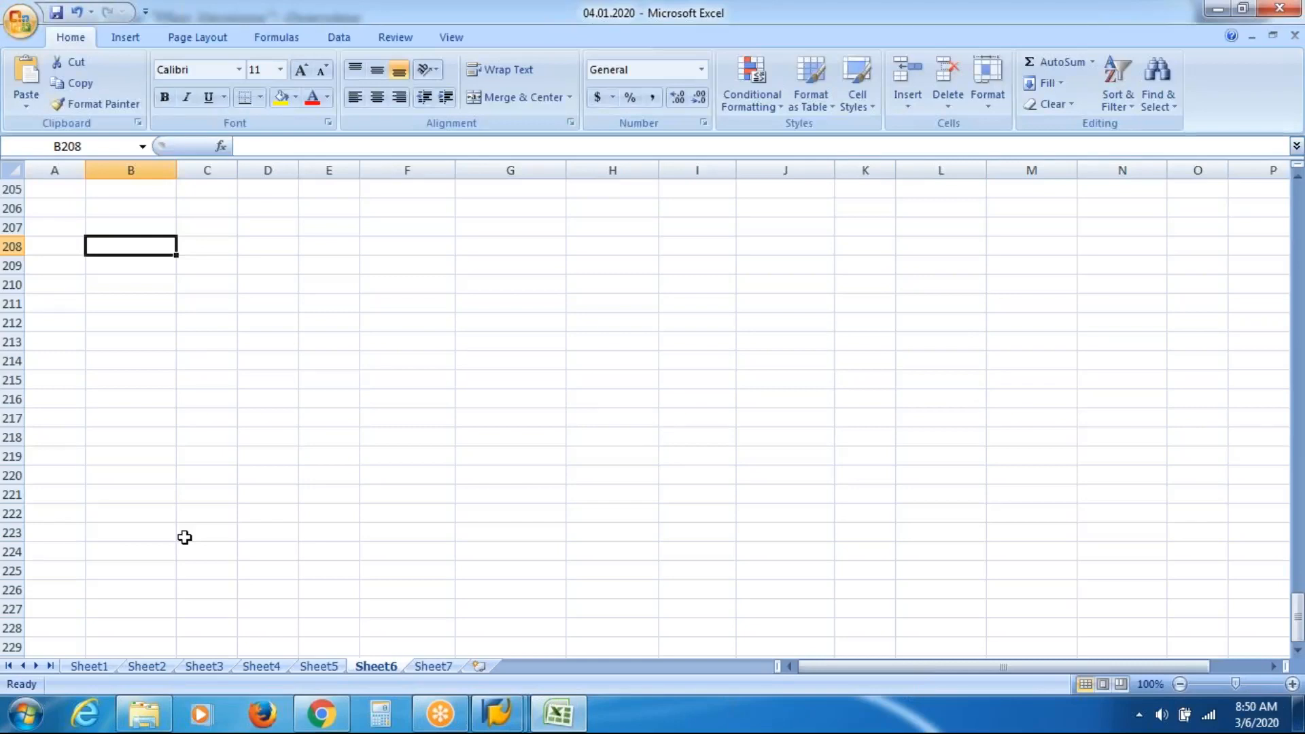
pyautogui.write('Support')
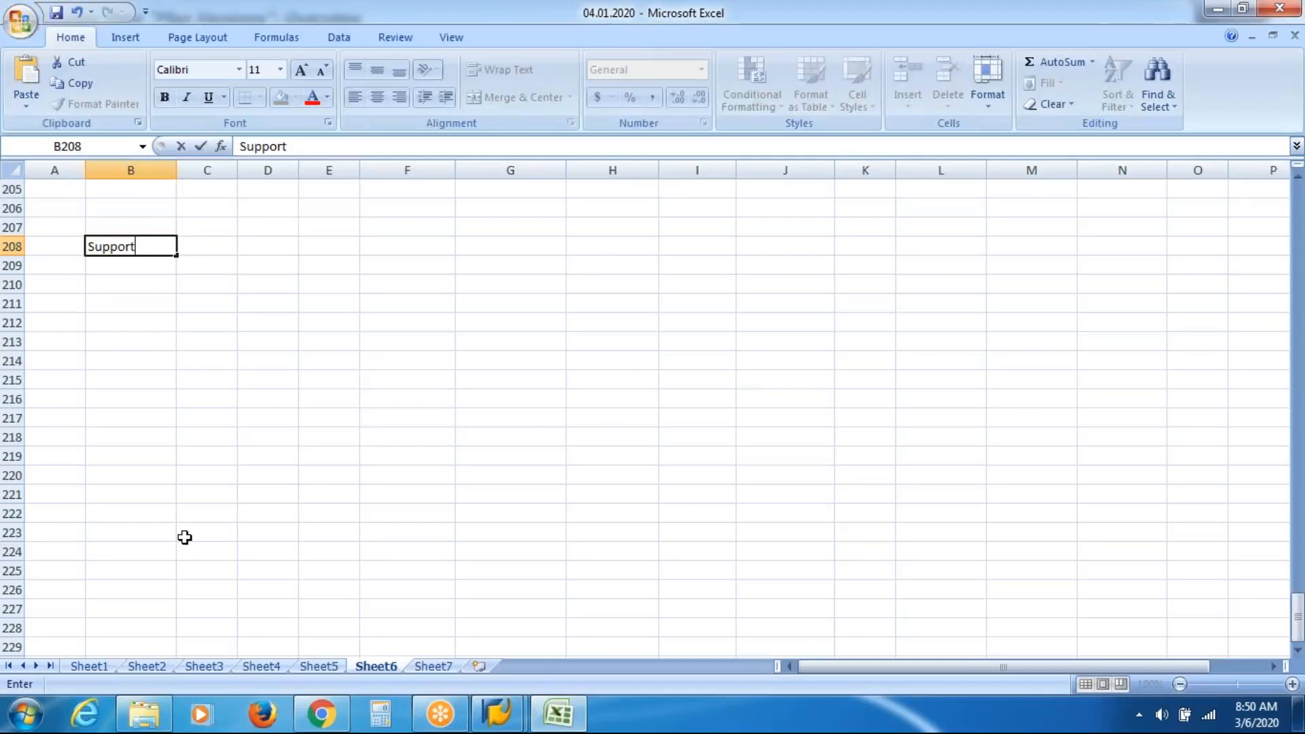
pyautogui.press('Tab')
pyautogui.press('Tab')
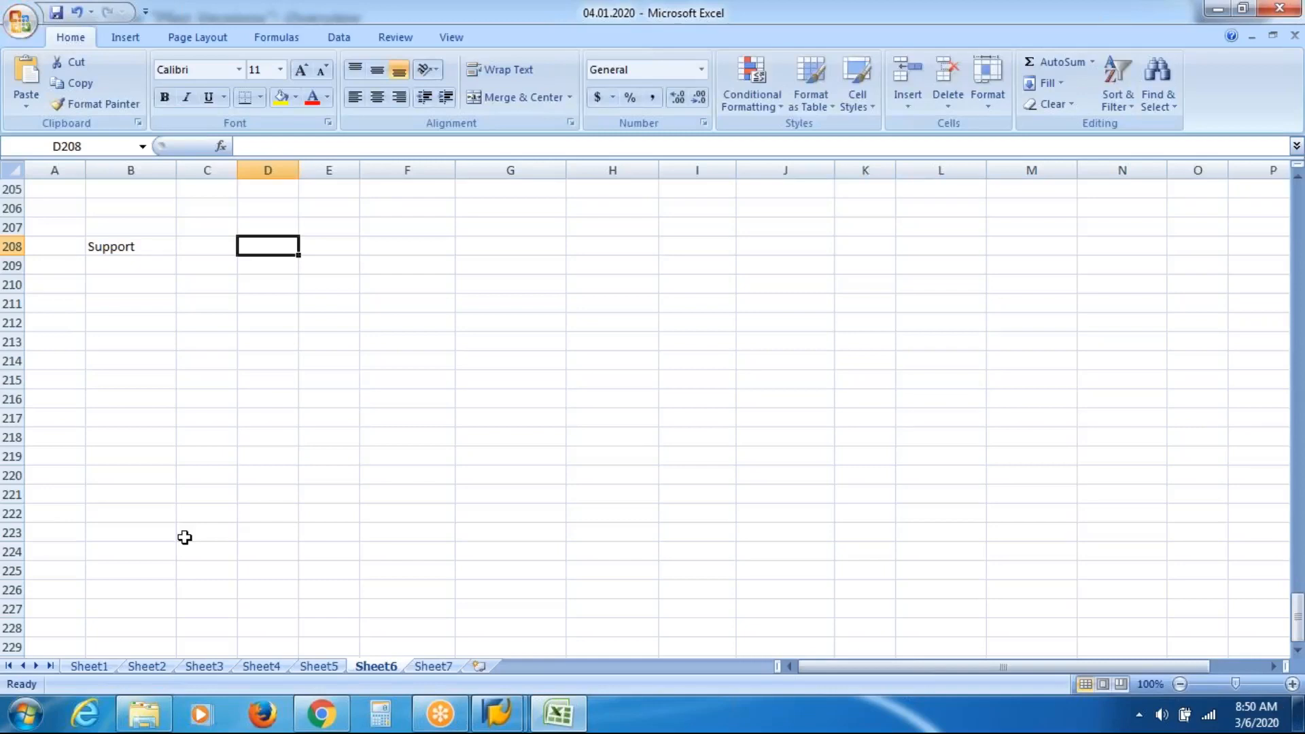
pyautogui.write('Helpdesk')
pyautogui.press('Return')
pyautogui.press('Down')
pyautogui.write('Ti')
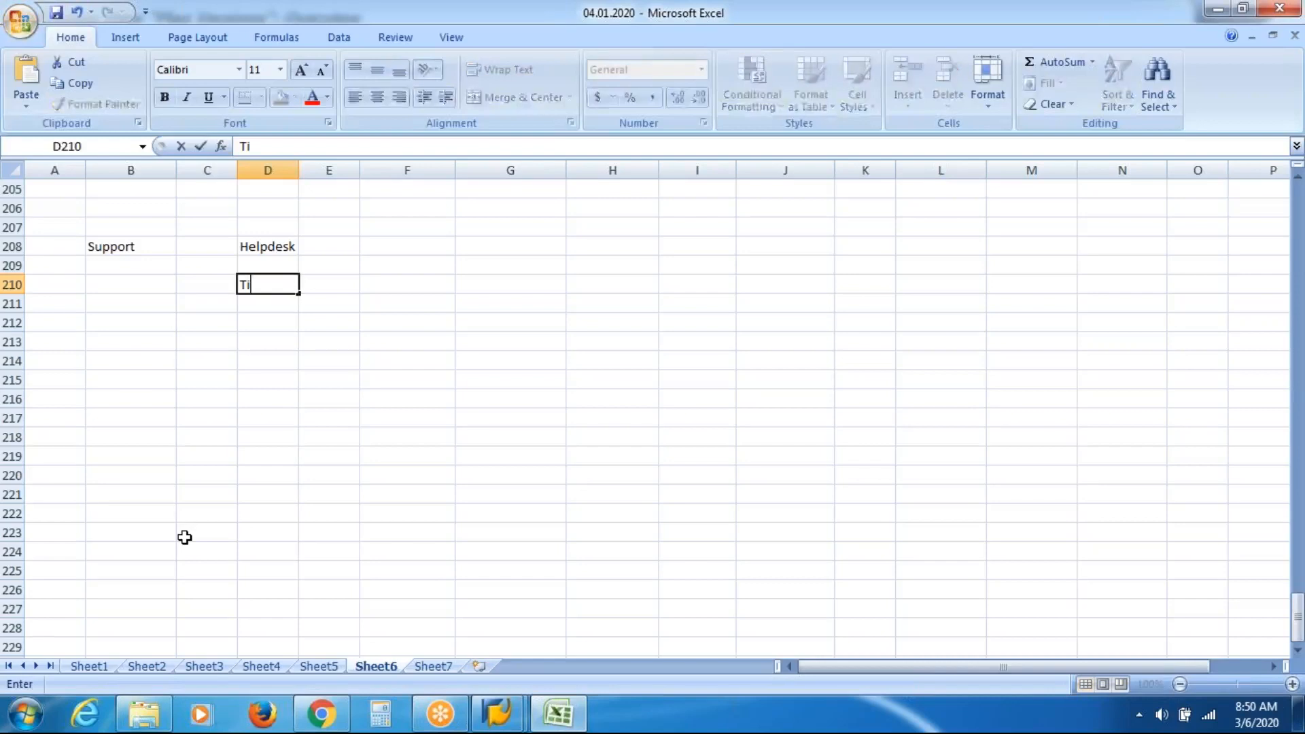
pyautogui.write('cketing')
pyautogui.press('Return')
pyautogui.press('Down')
pyautogui.press('Down')
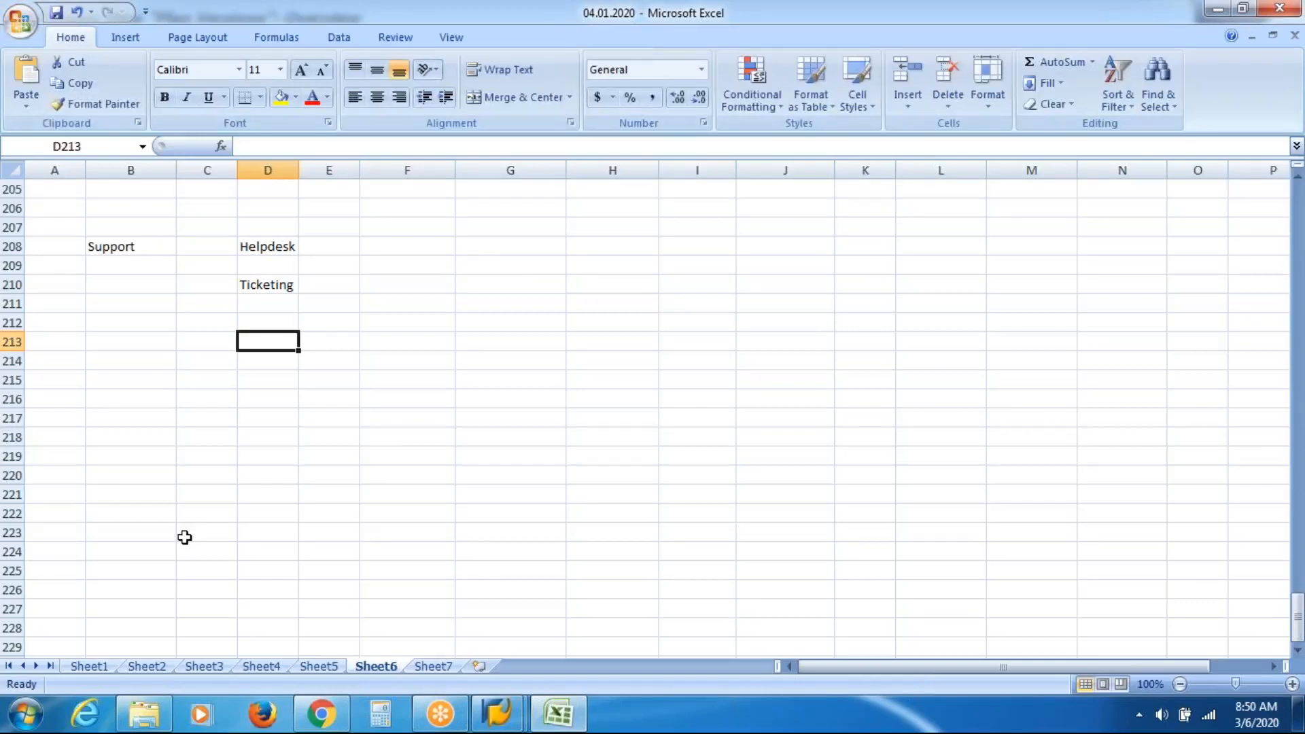
pyautogui.click(428, 244)
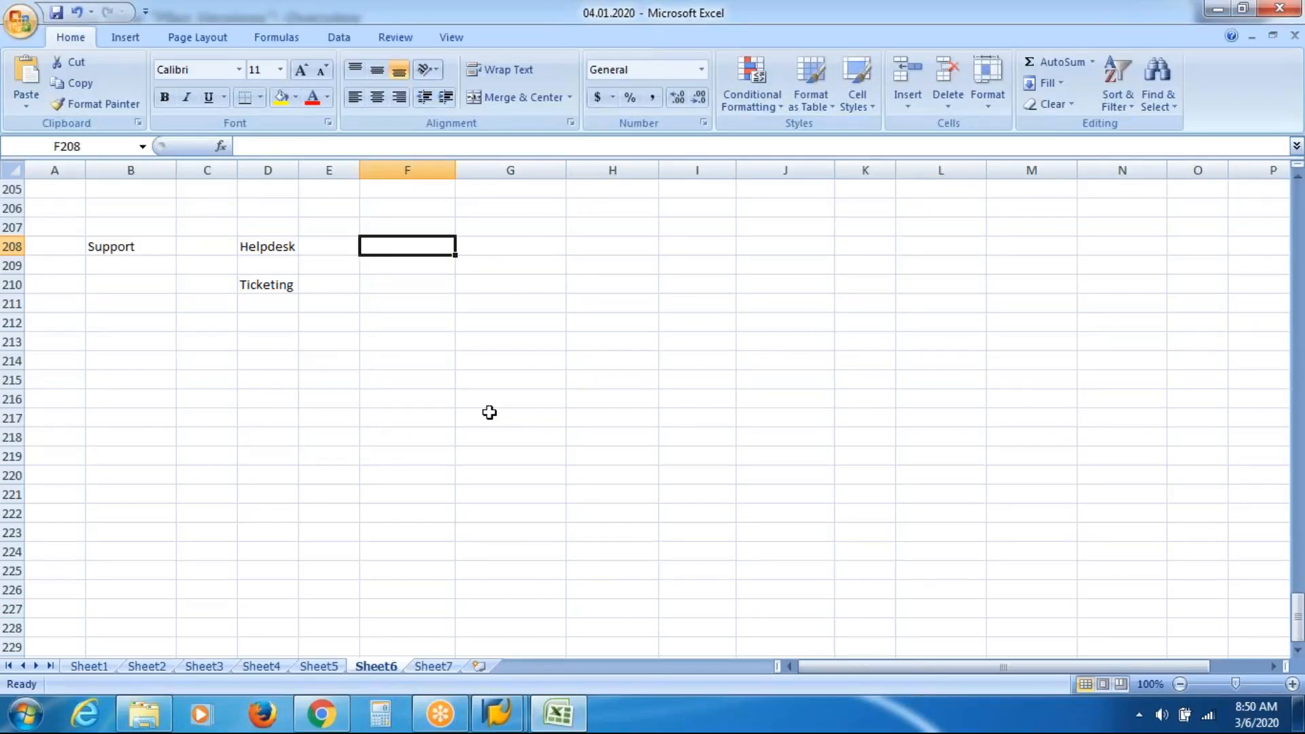
# Enter 1, 2 and 3 into F208, F209 and F210.
pyautogui.write('1')
pyautogui.press('Return')
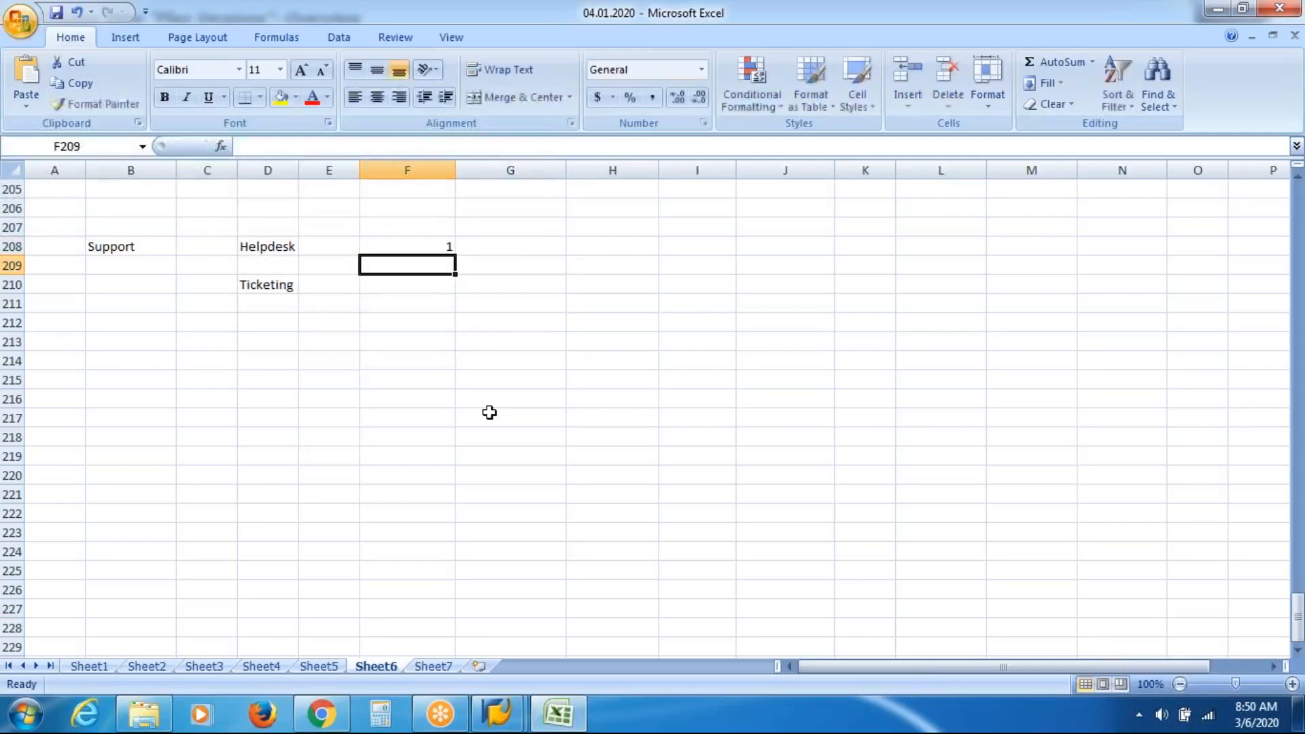
pyautogui.write('2')
pyautogui.press('Return')
pyautogui.write('3')
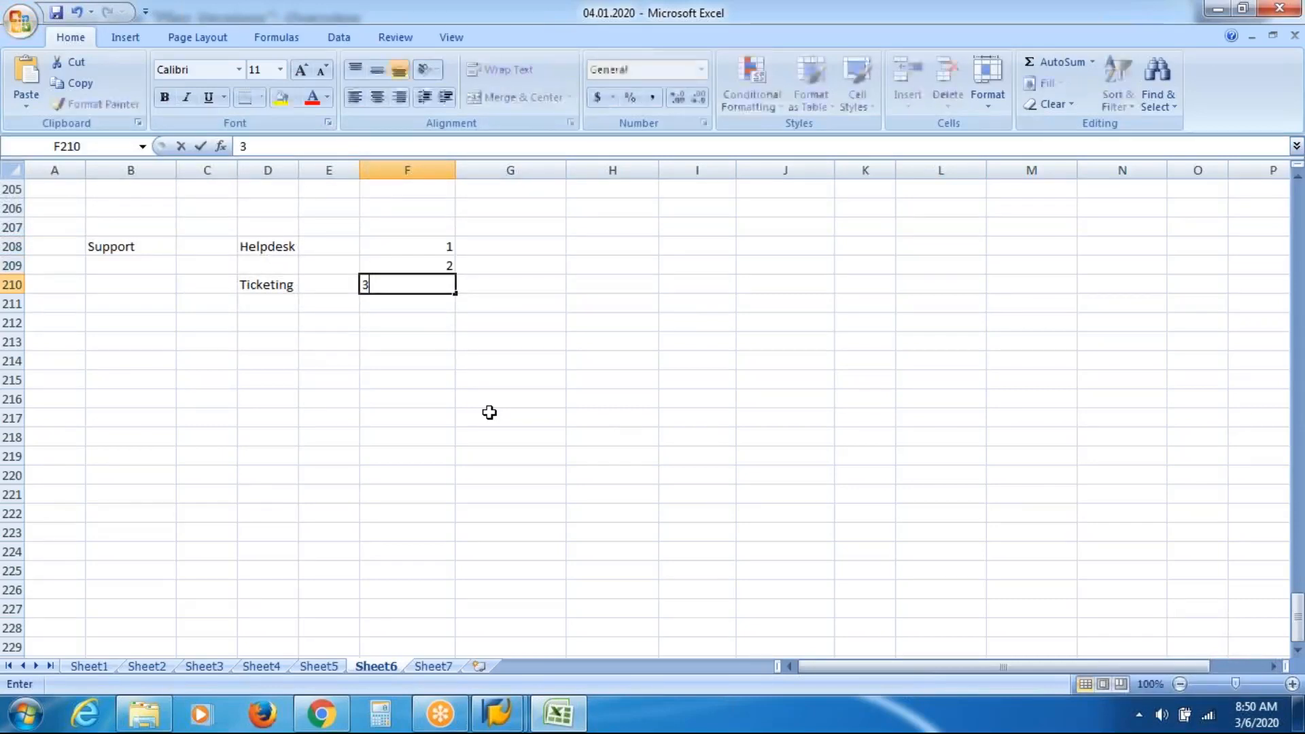
pyautogui.press('Return')
pyautogui.press('Return')
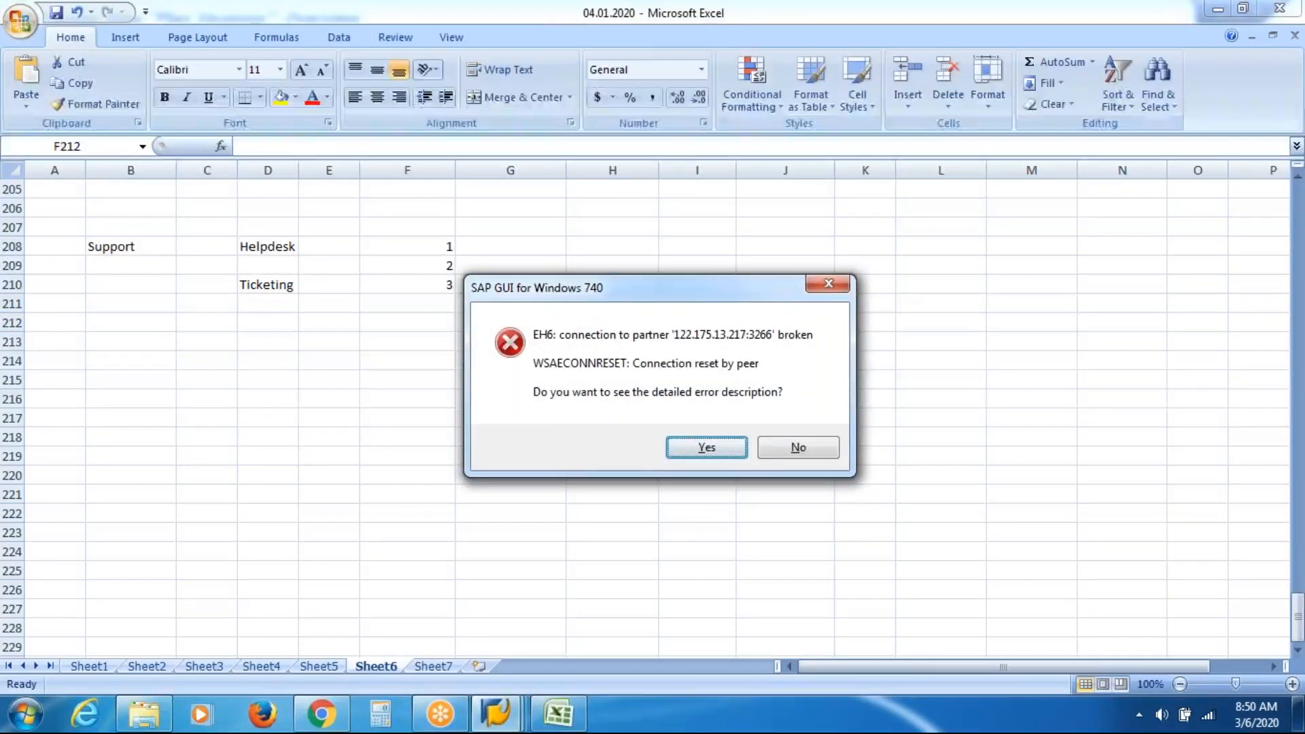
# Answer No to the SAP GUI connection-reset error, skipping the detailed description.
pyautogui.click(791, 449)
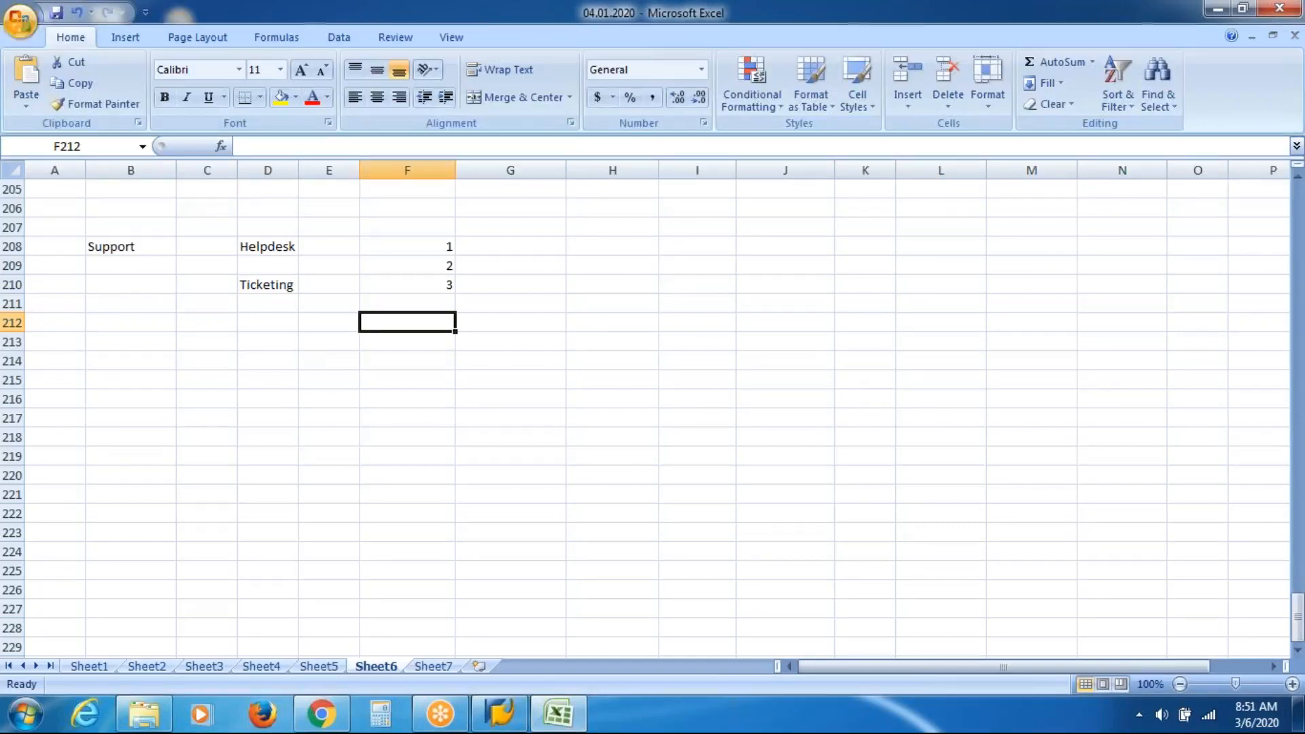
pyautogui.click(547, 250)
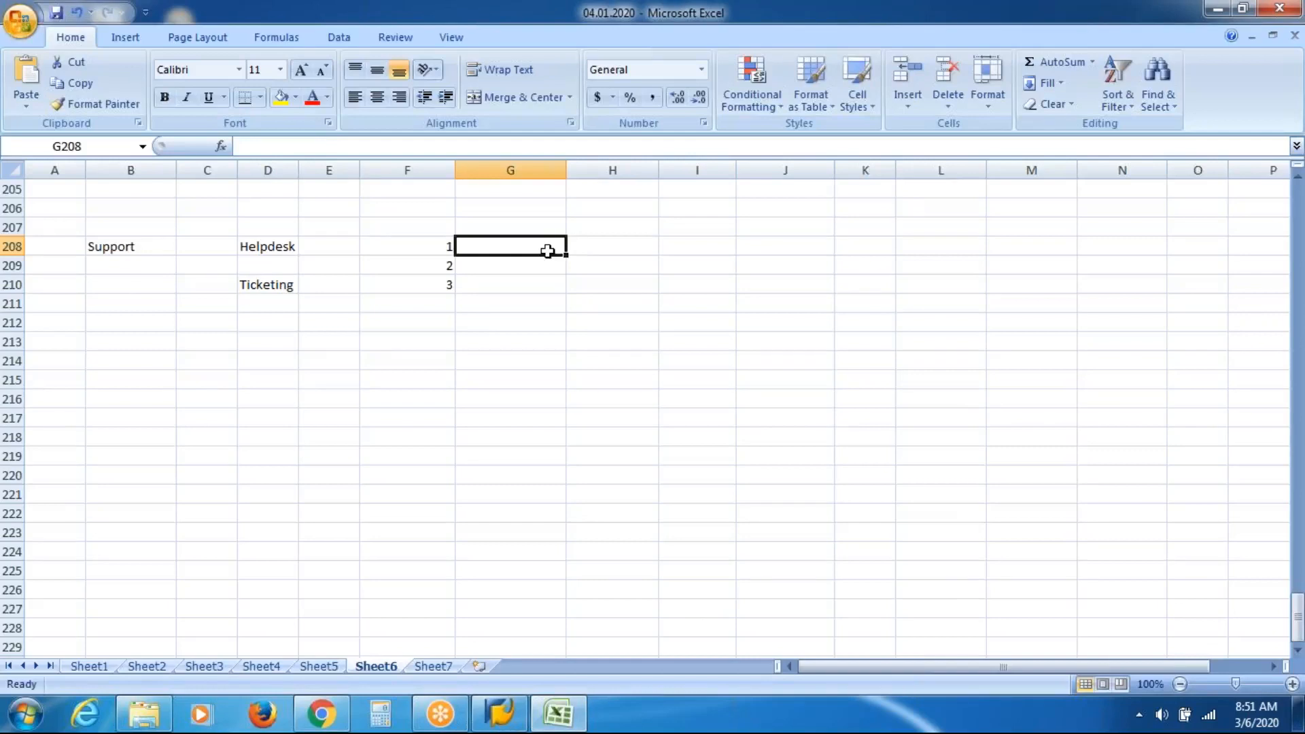
pyautogui.press('Right')
pyautogui.press('Right')
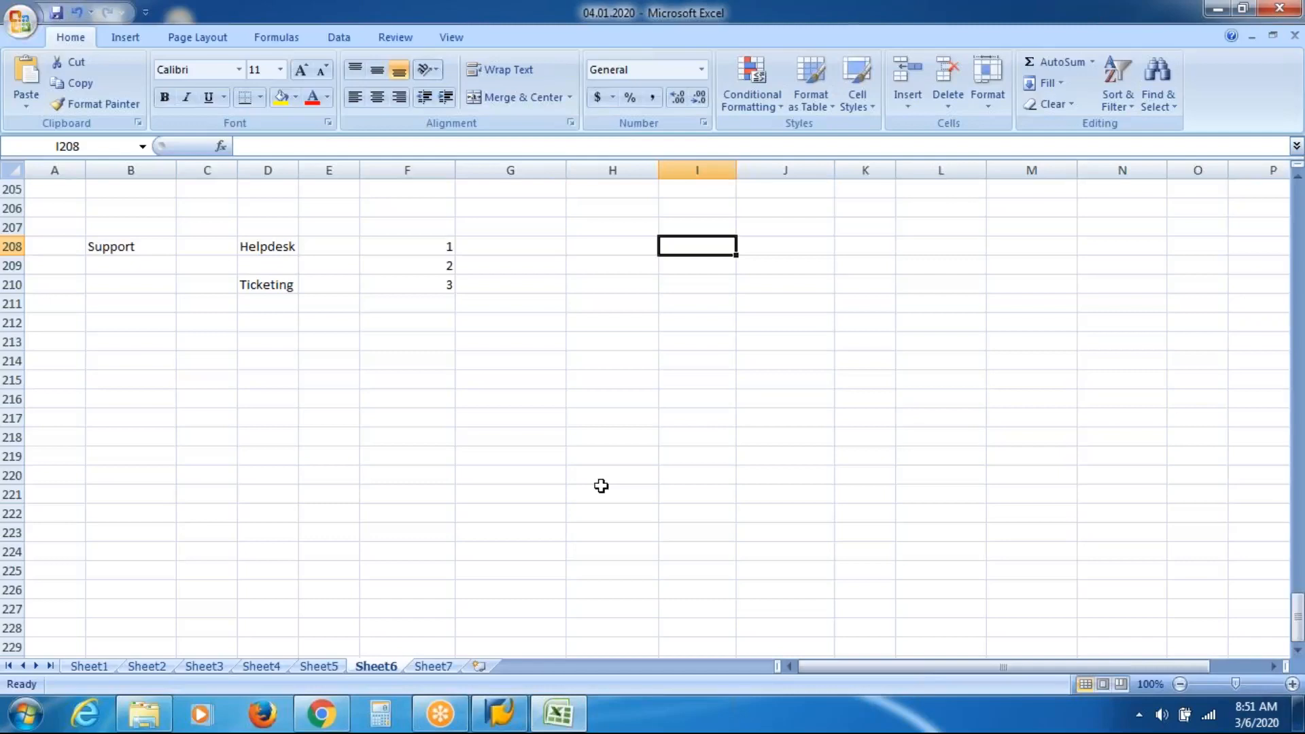
pyautogui.press('Left')
pyautogui.press('Left')
pyautogui.press('Down')
pyautogui.press('Down')
pyautogui.press('Down')
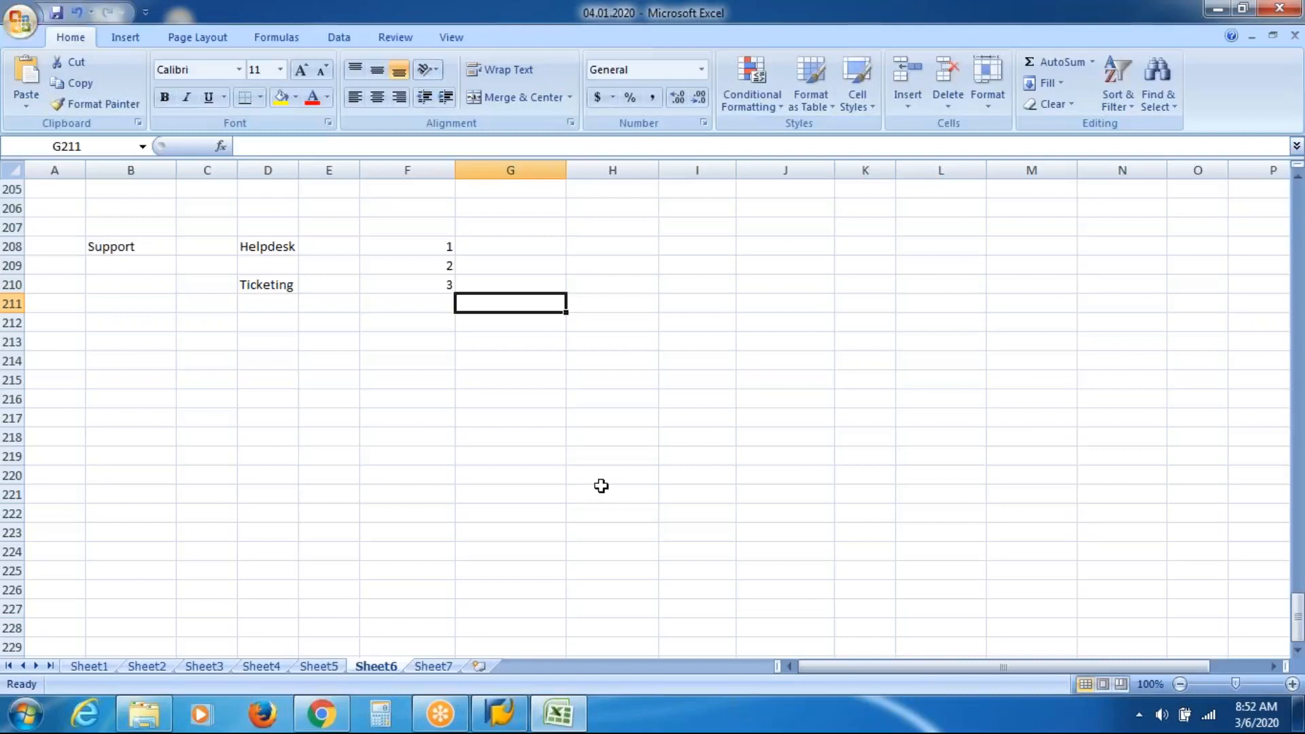
pyautogui.press('Up')
pyautogui.press('Up')
pyautogui.press('Up')
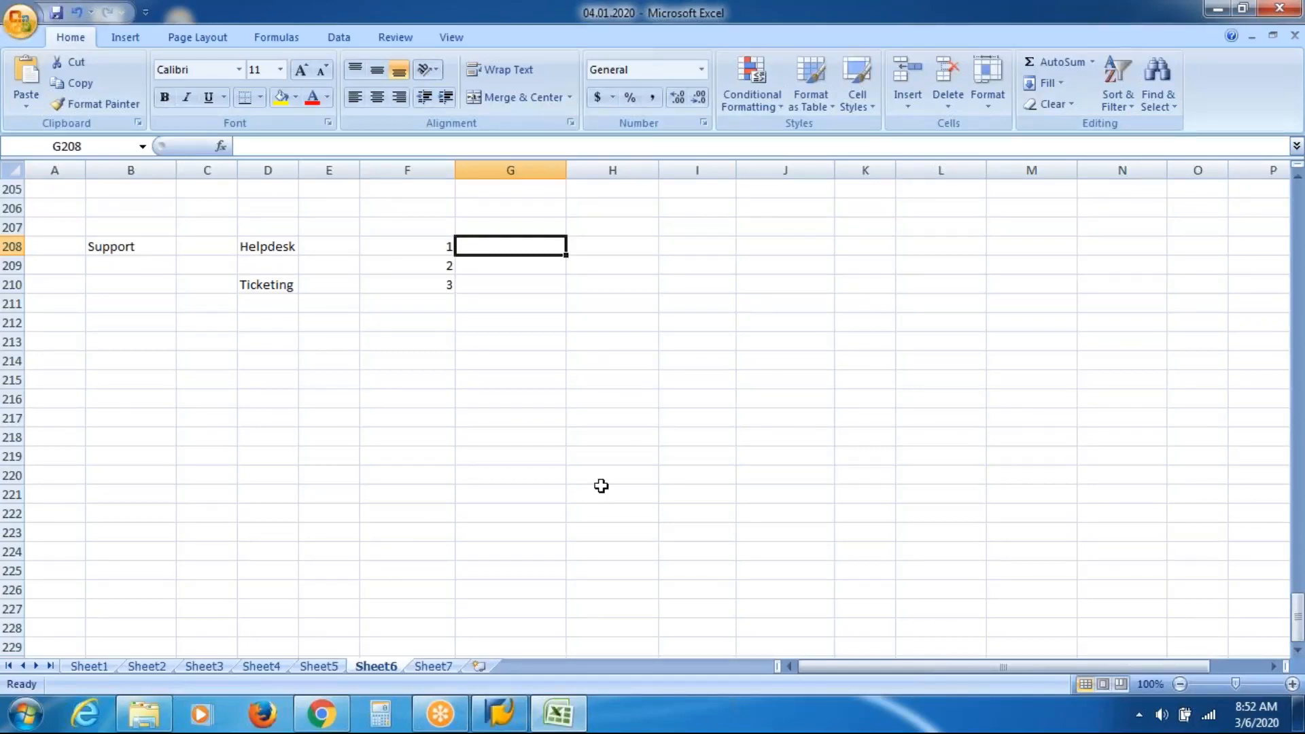
# Enter Tic in G208 and TR1 in I208.
pyautogui.write('Tic')
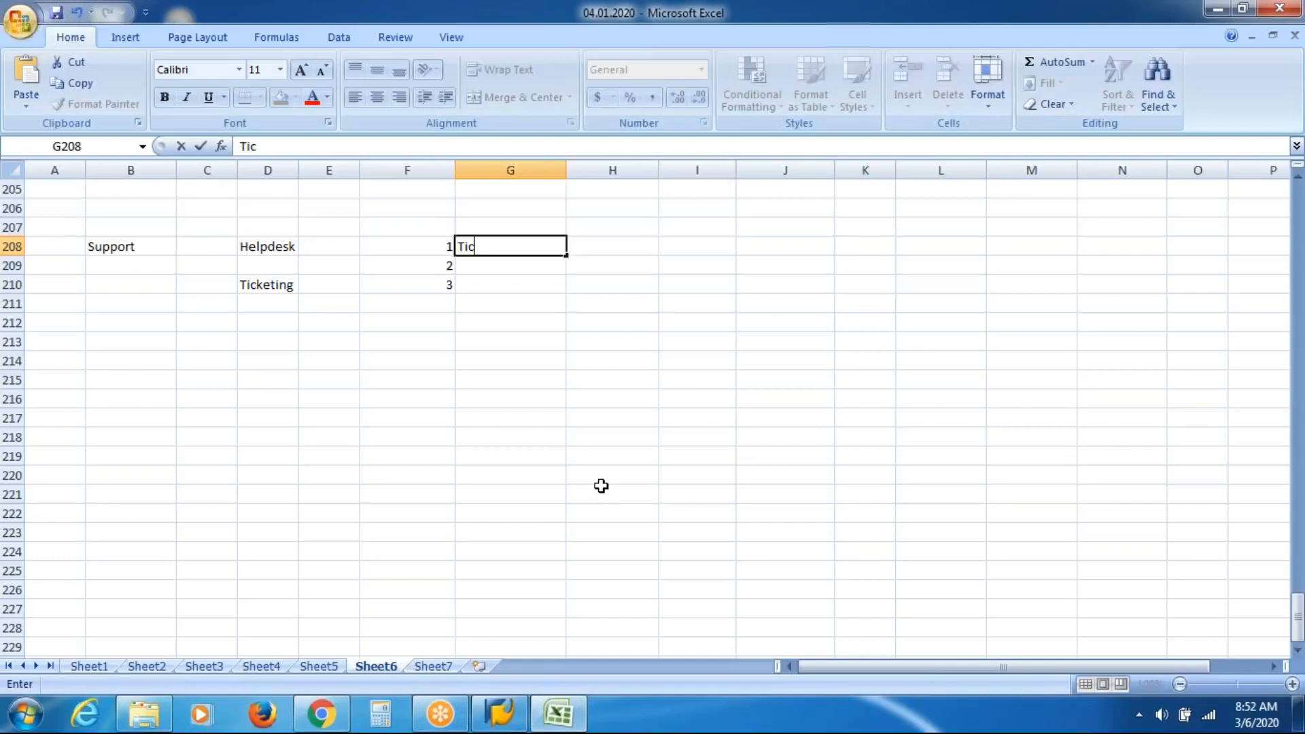
pyautogui.press('Tab')
pyautogui.press('Tab')
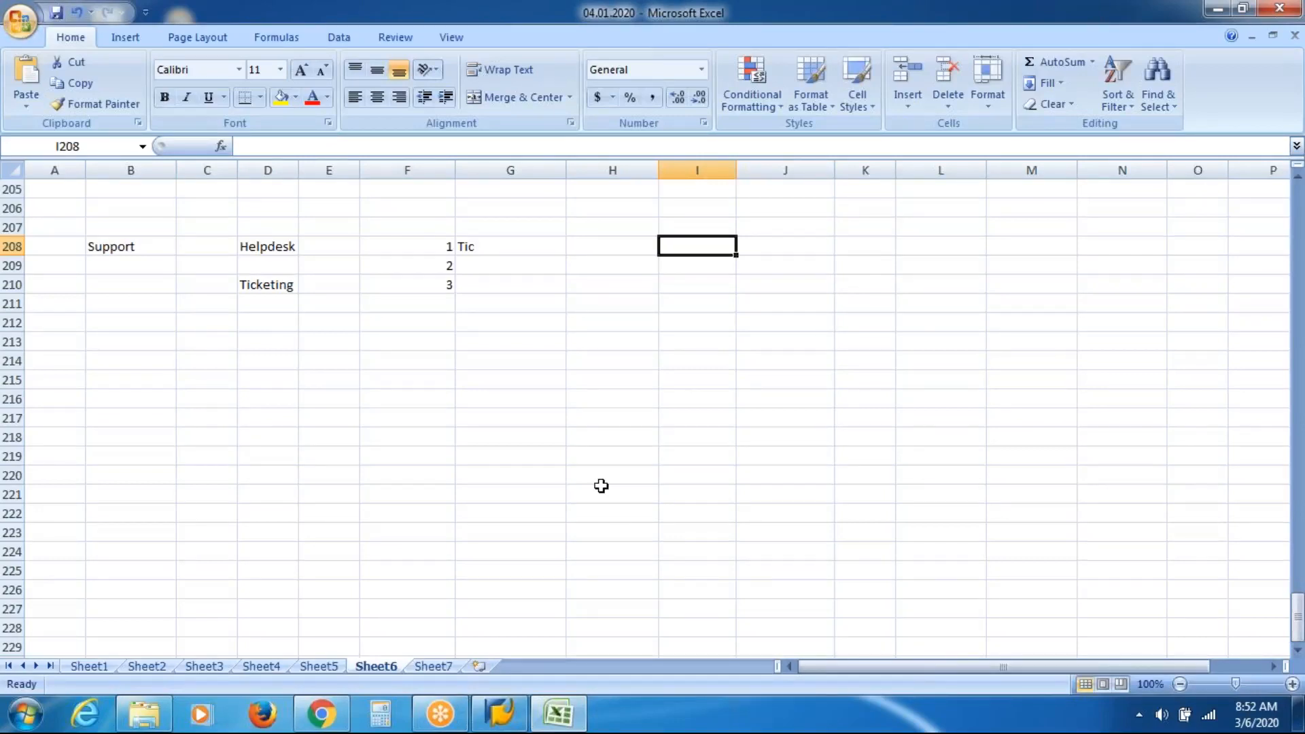
pyautogui.write('tr1')
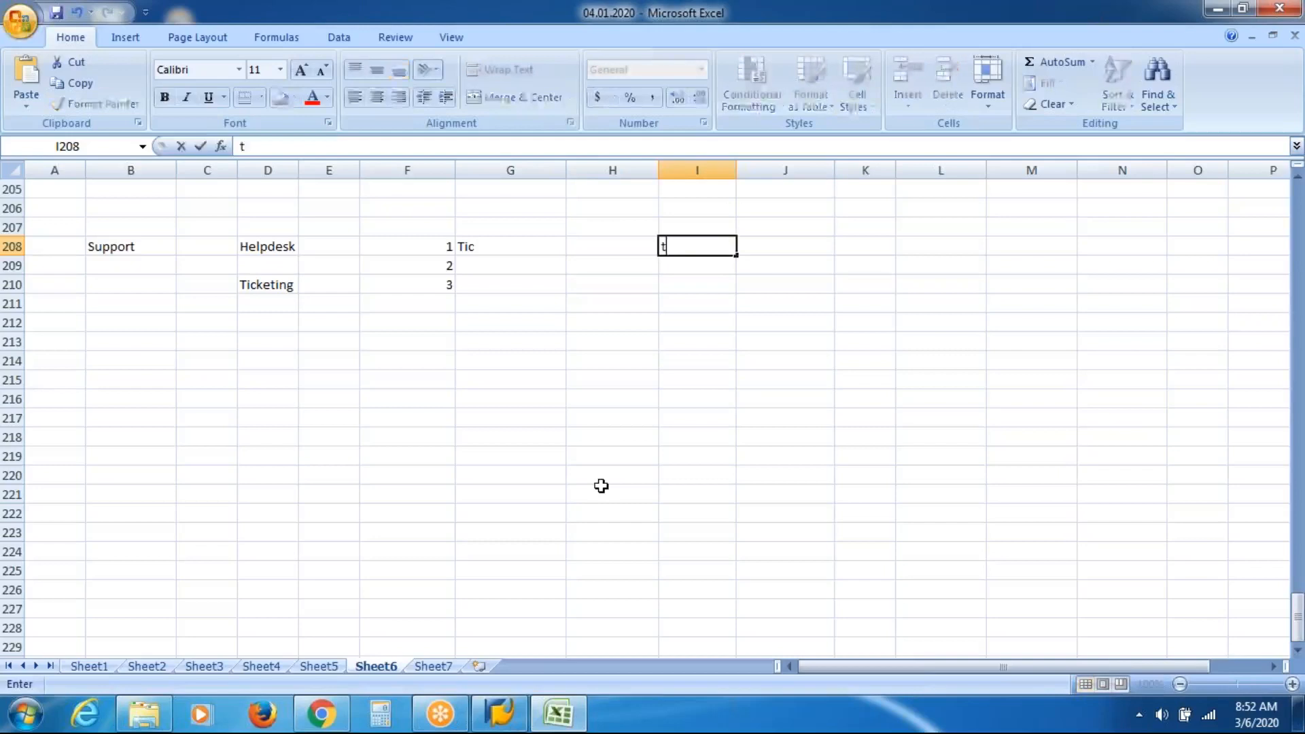
pyautogui.press('BackSpace')
pyautogui.press('BackSpace')
pyautogui.press('BackSpace')
pyautogui.write('TR1')
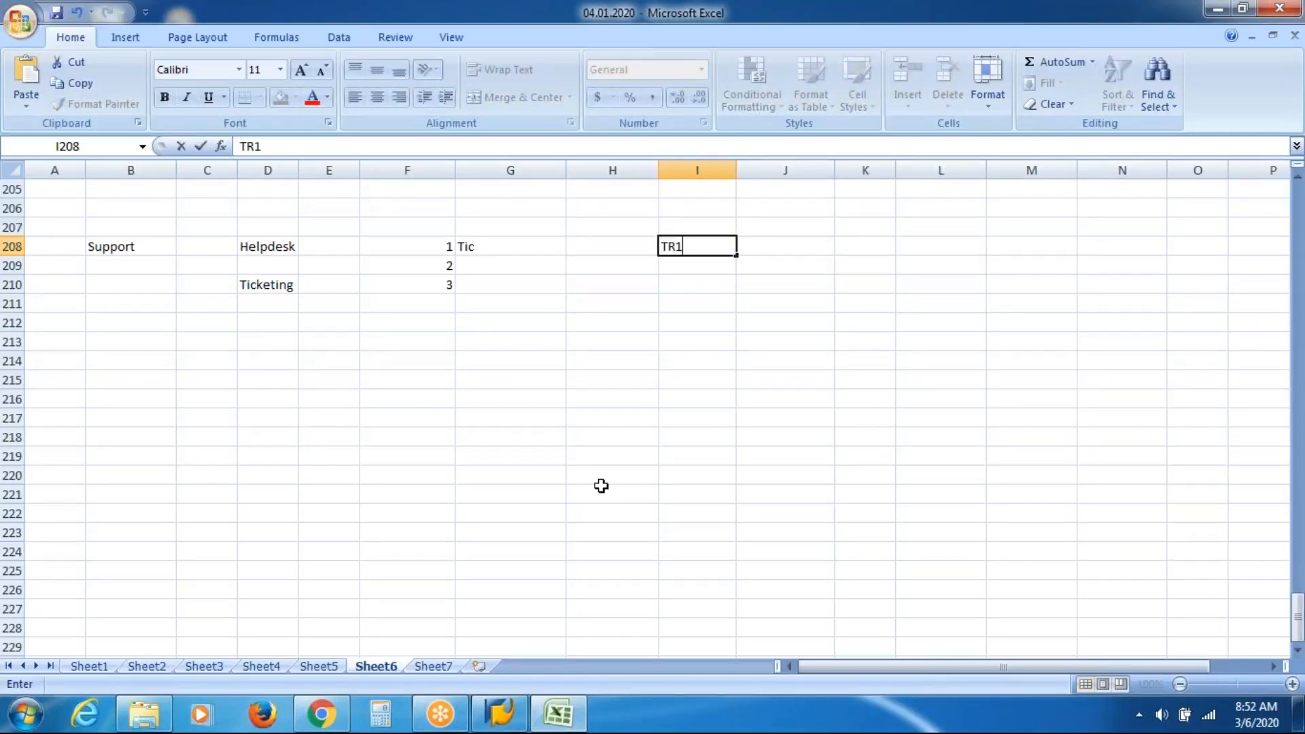
pyautogui.press('Return')
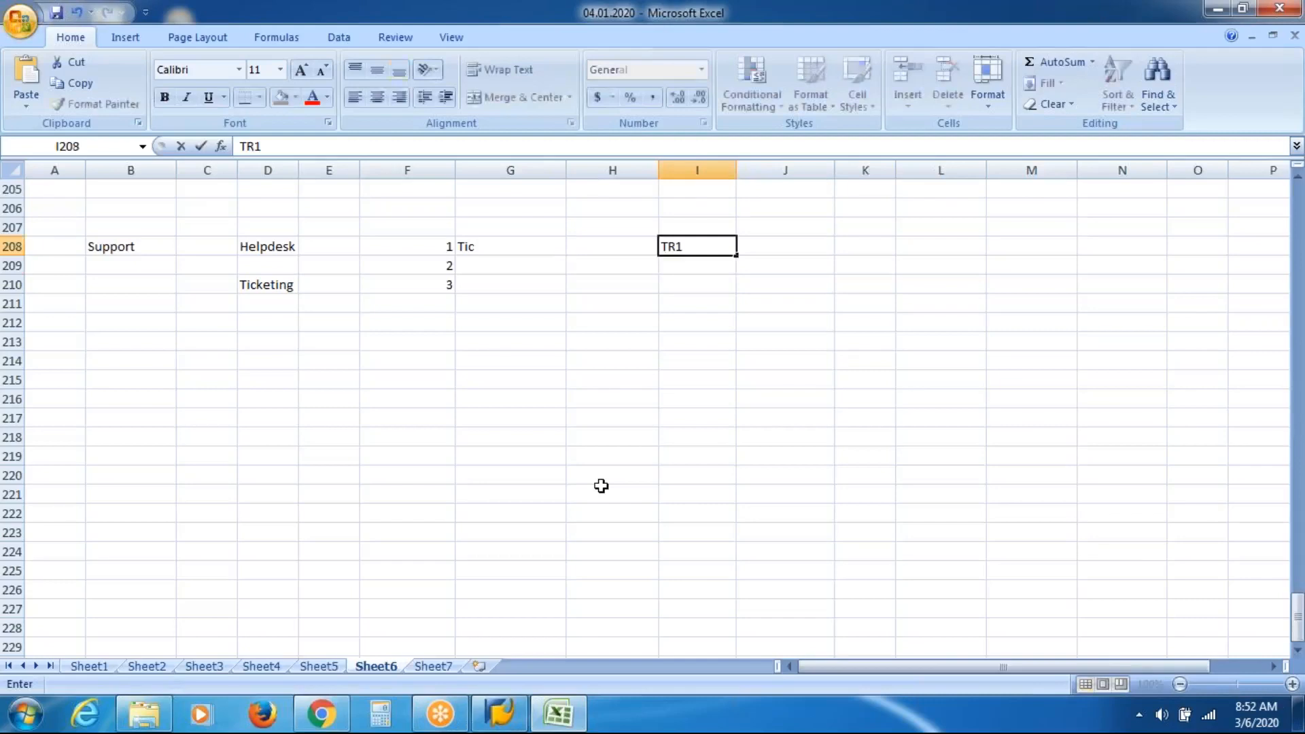
pyautogui.press('Left')
pyautogui.press('Left')
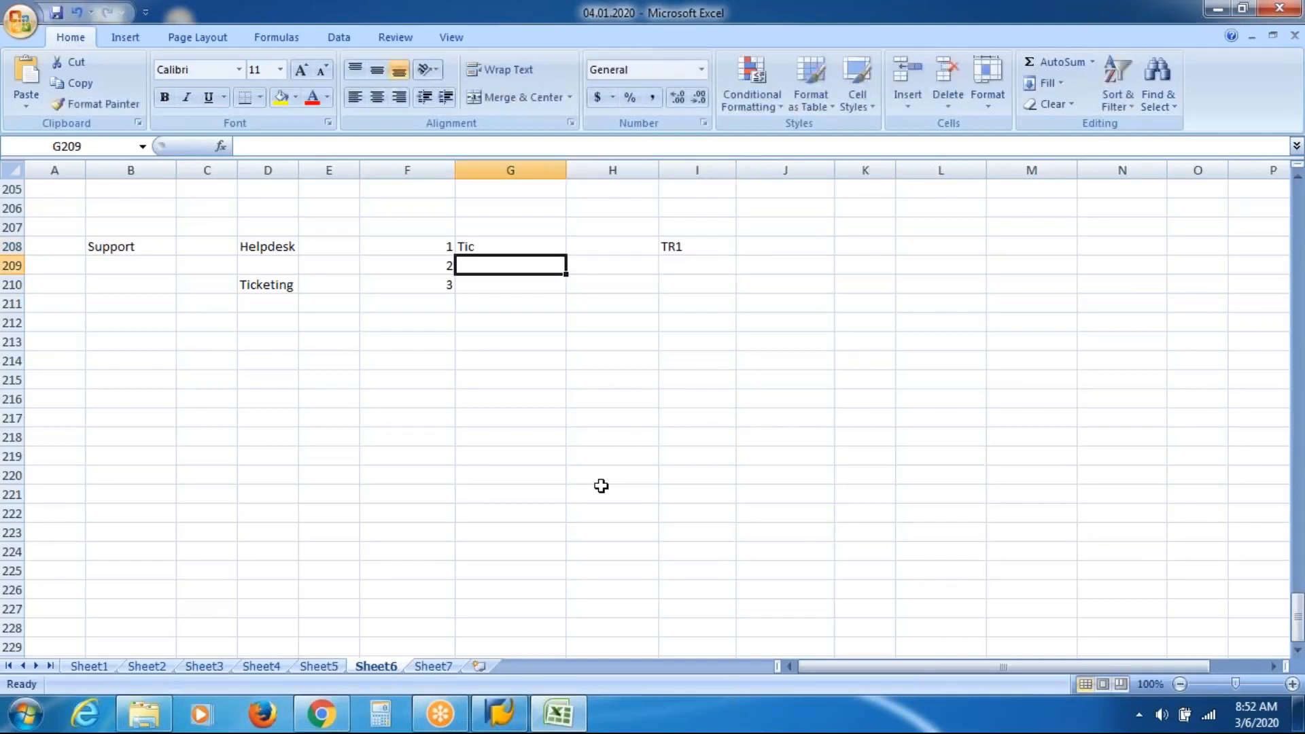
pyautogui.press('Up')
pyautogui.press('Right')
pyautogui.press('Right')
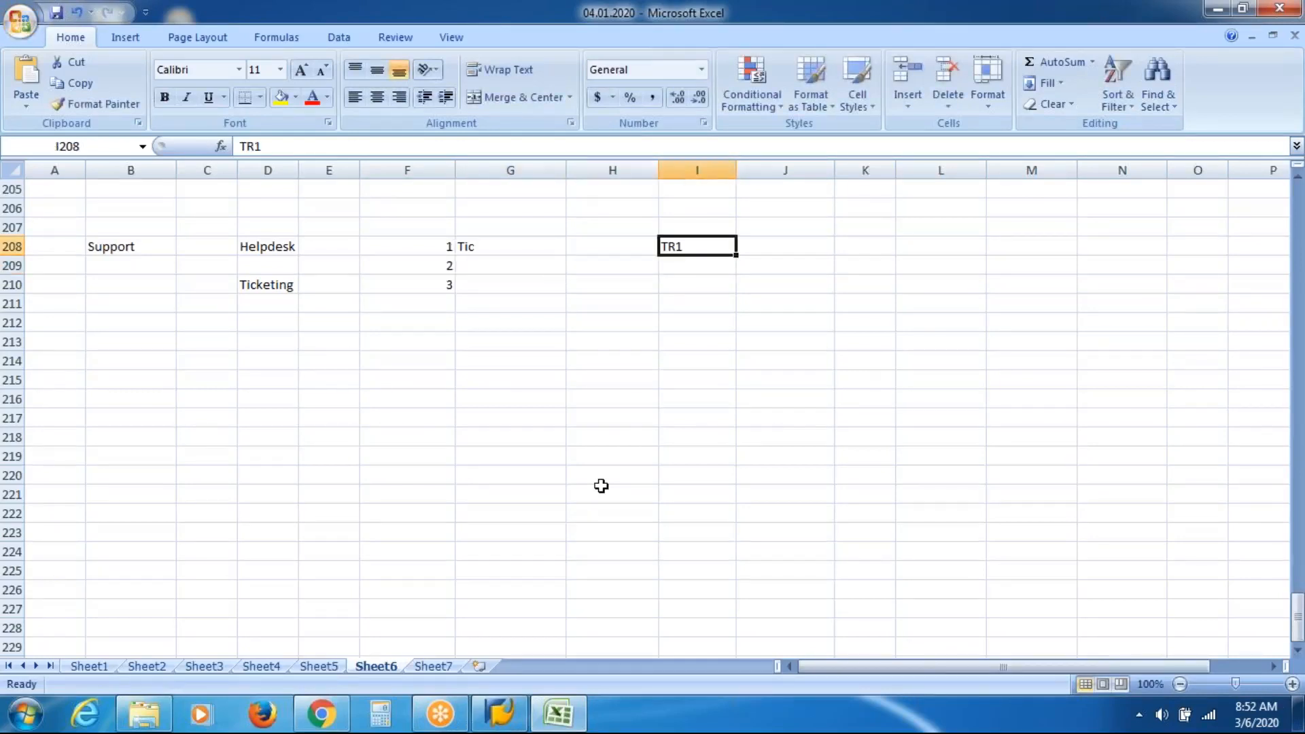
pyautogui.press('Down')
pyautogui.press('Left')
pyautogui.press('Left')
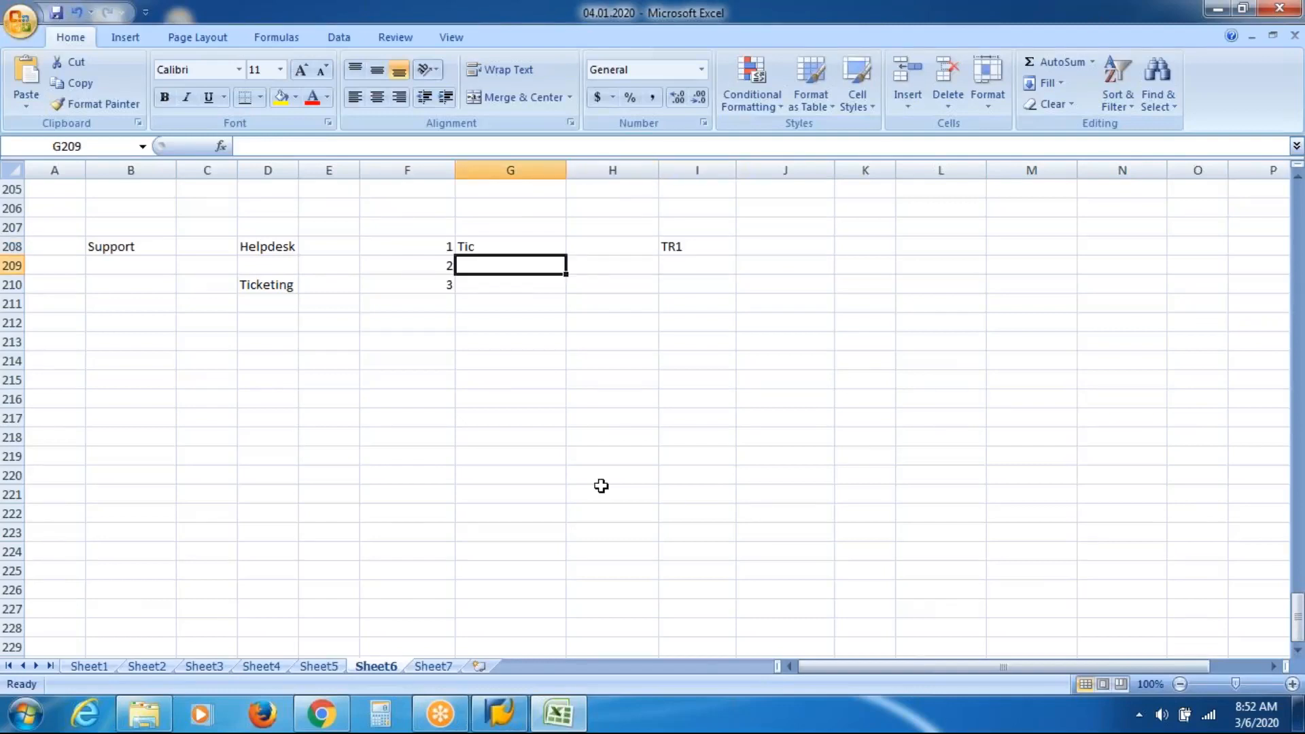
pyautogui.press('Up')
pyautogui.press('Right')
pyautogui.press('Right')
pyautogui.press('Right')
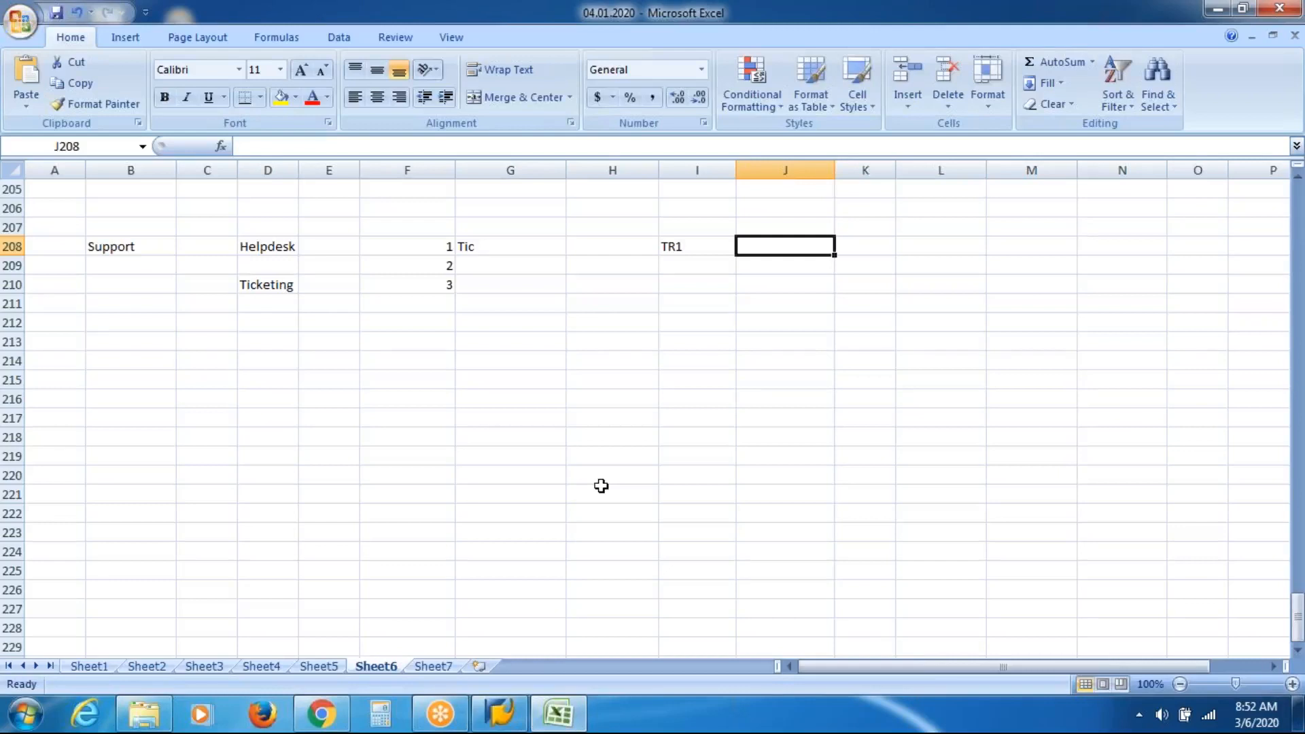
# Add the stage headings Test in J207 and Qual in K207.
pyautogui.press('Up')
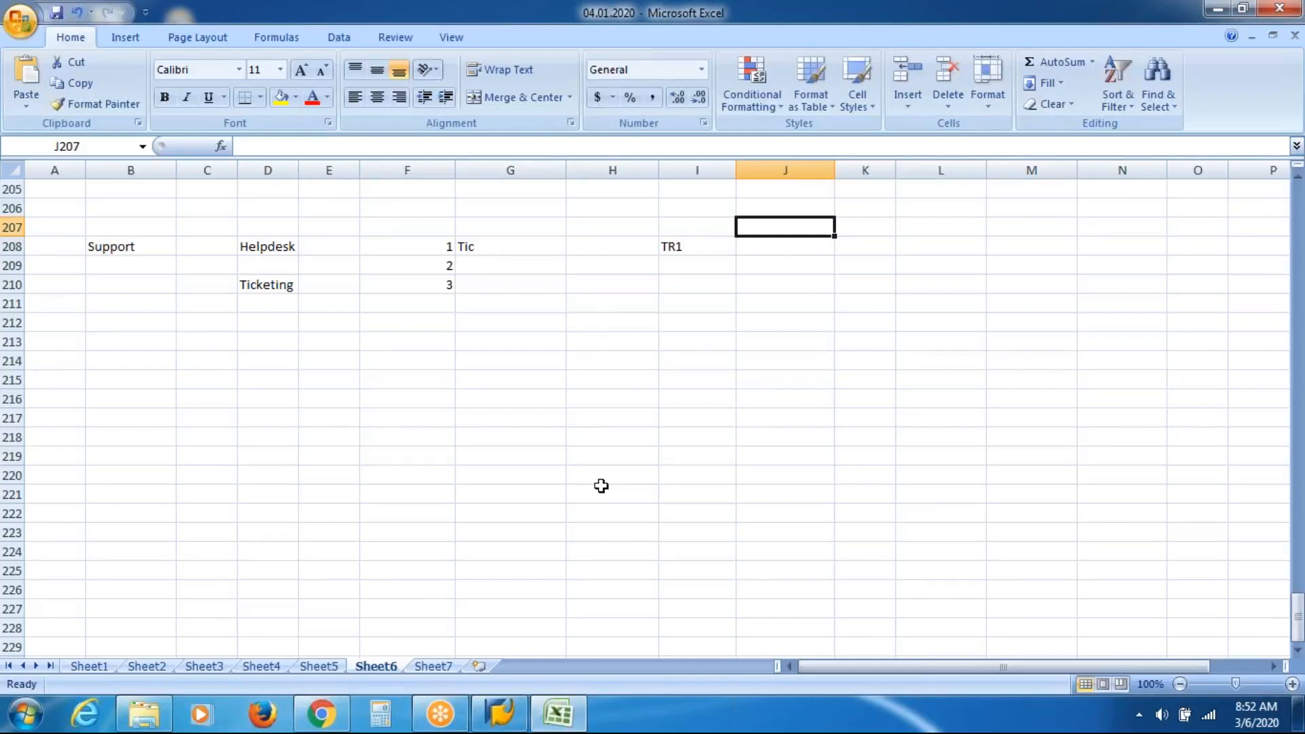
pyautogui.write('Test')
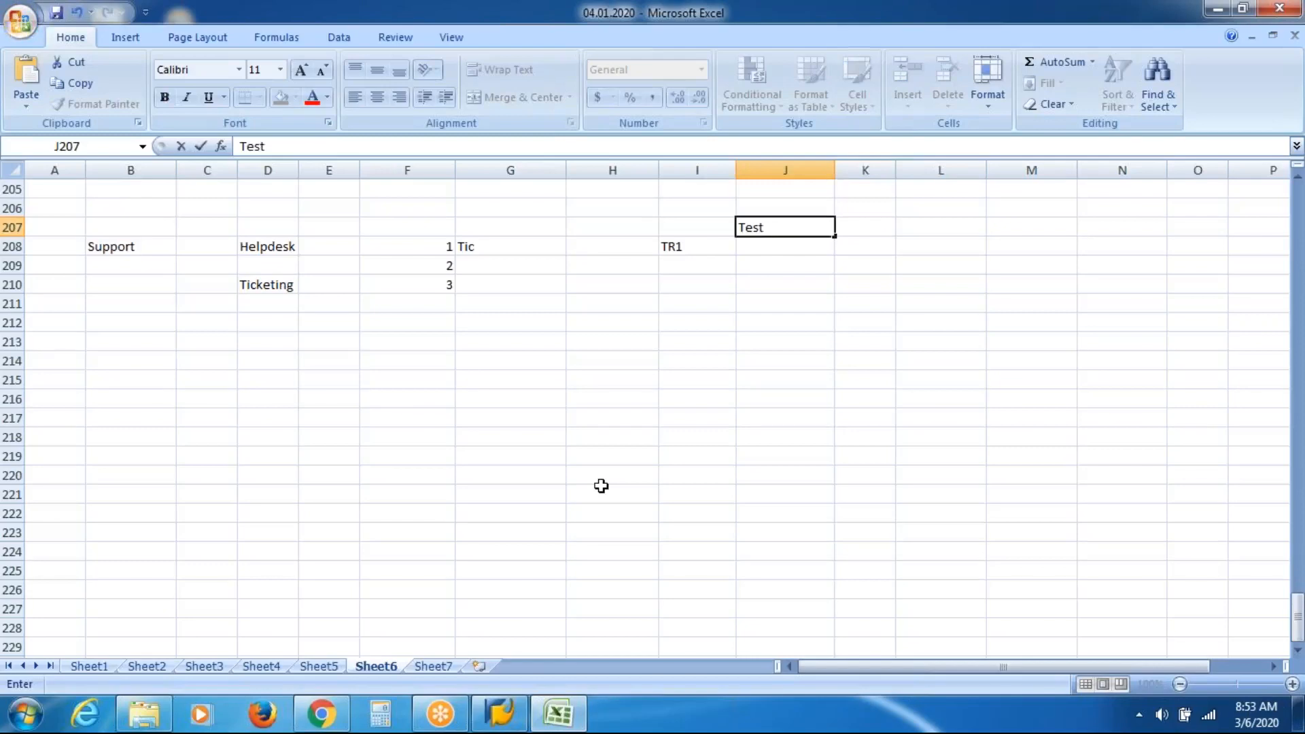
pyautogui.press('Tab')
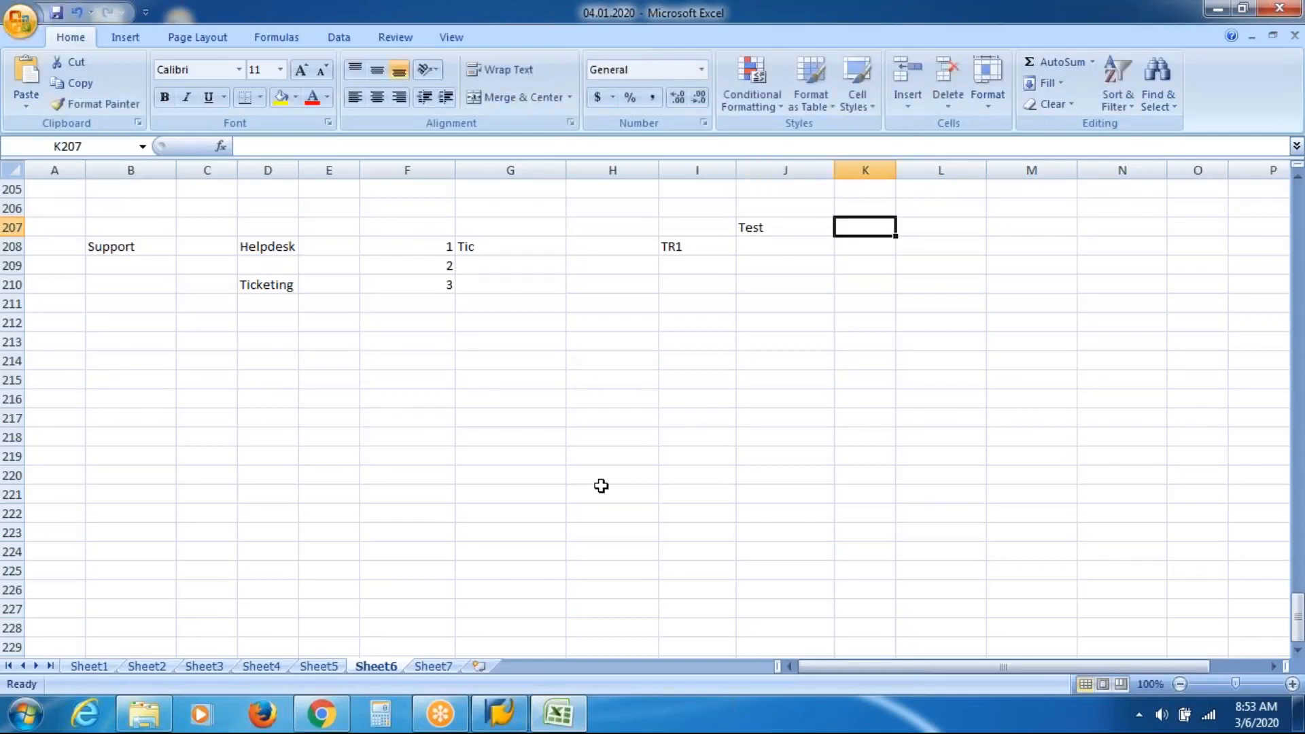
pyautogui.write('Qual')
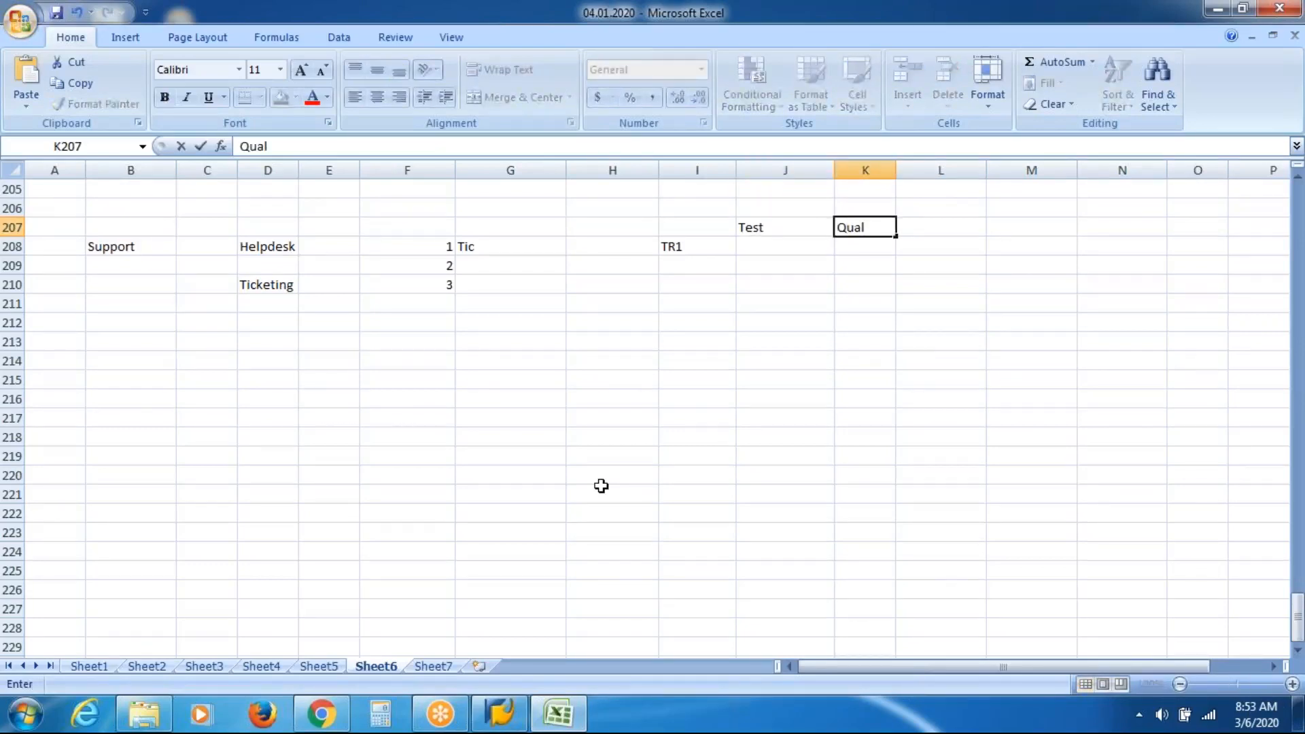
pyautogui.press('Return')
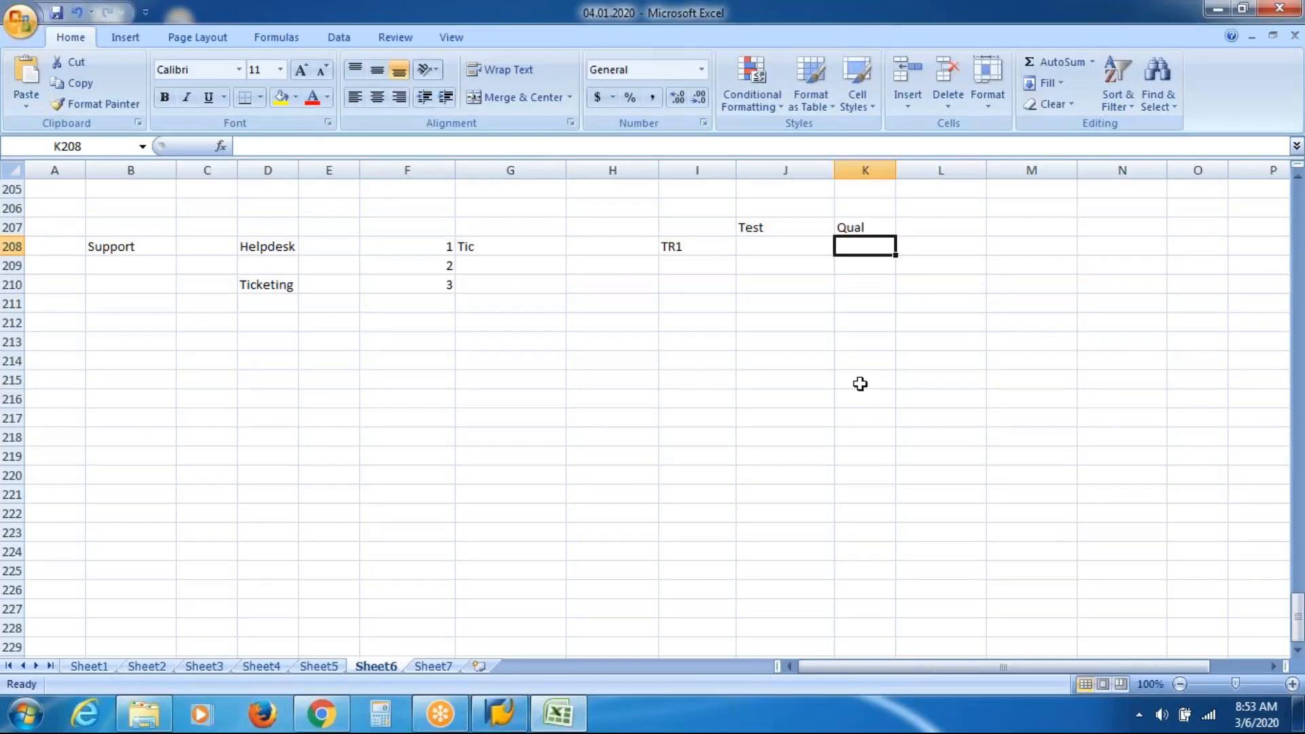
# Add the Prod heading in L207, then trace the TR1 row through Test, Qual and Prod.
pyautogui.press('Up')
pyautogui.press('Right')
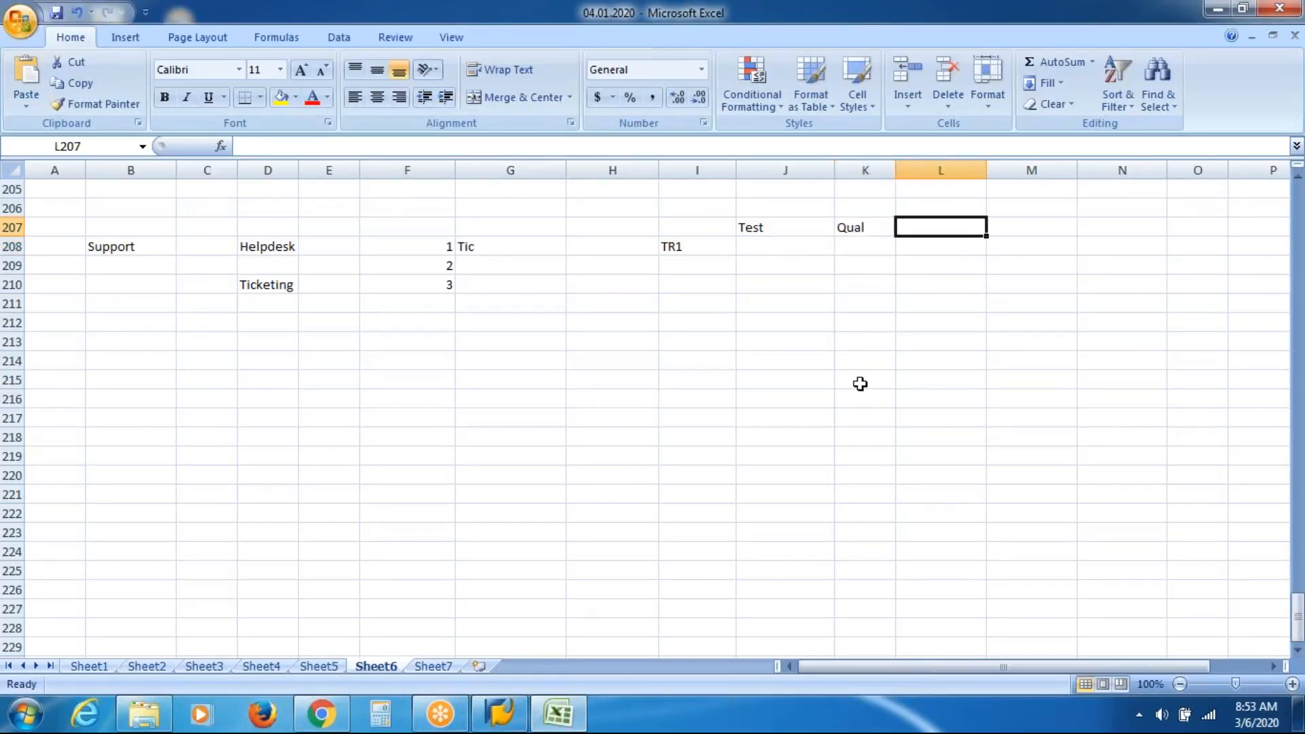
pyautogui.write('Prod')
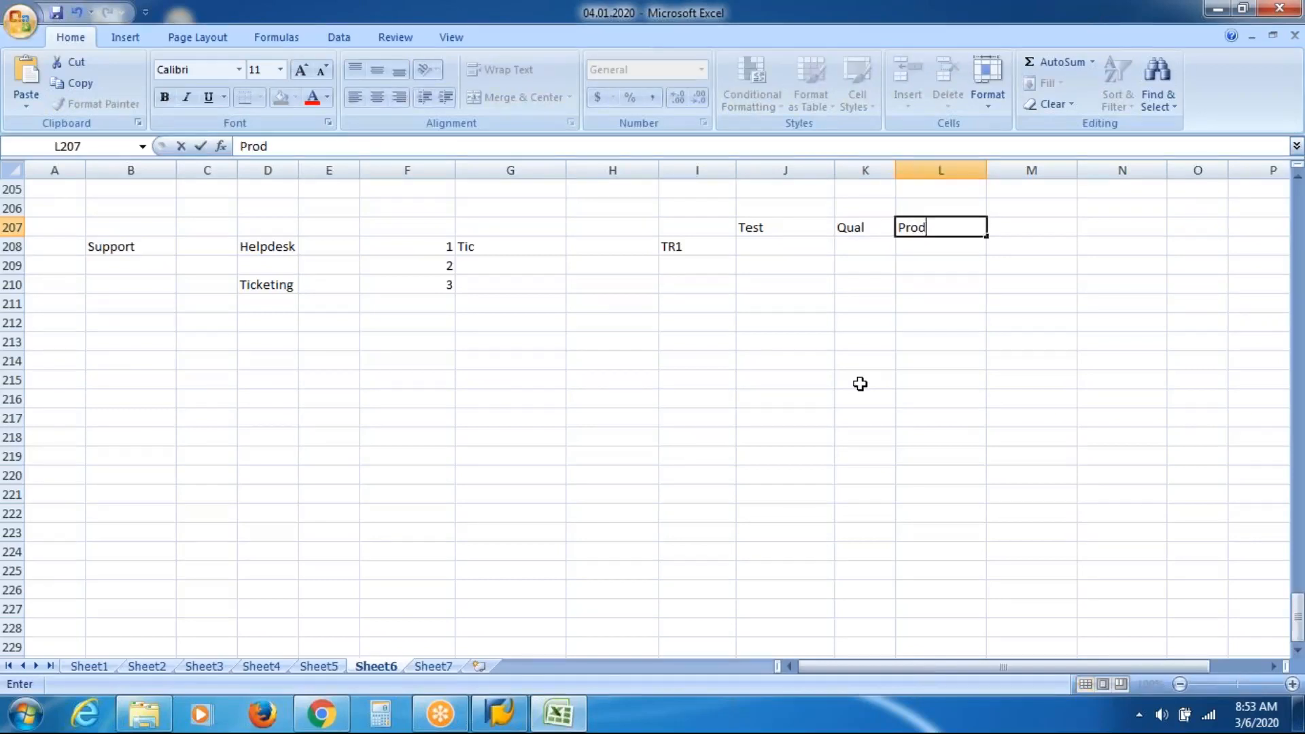
pyautogui.press('Return')
pyautogui.press('Left')
pyautogui.press('Left')
pyautogui.press('Left')
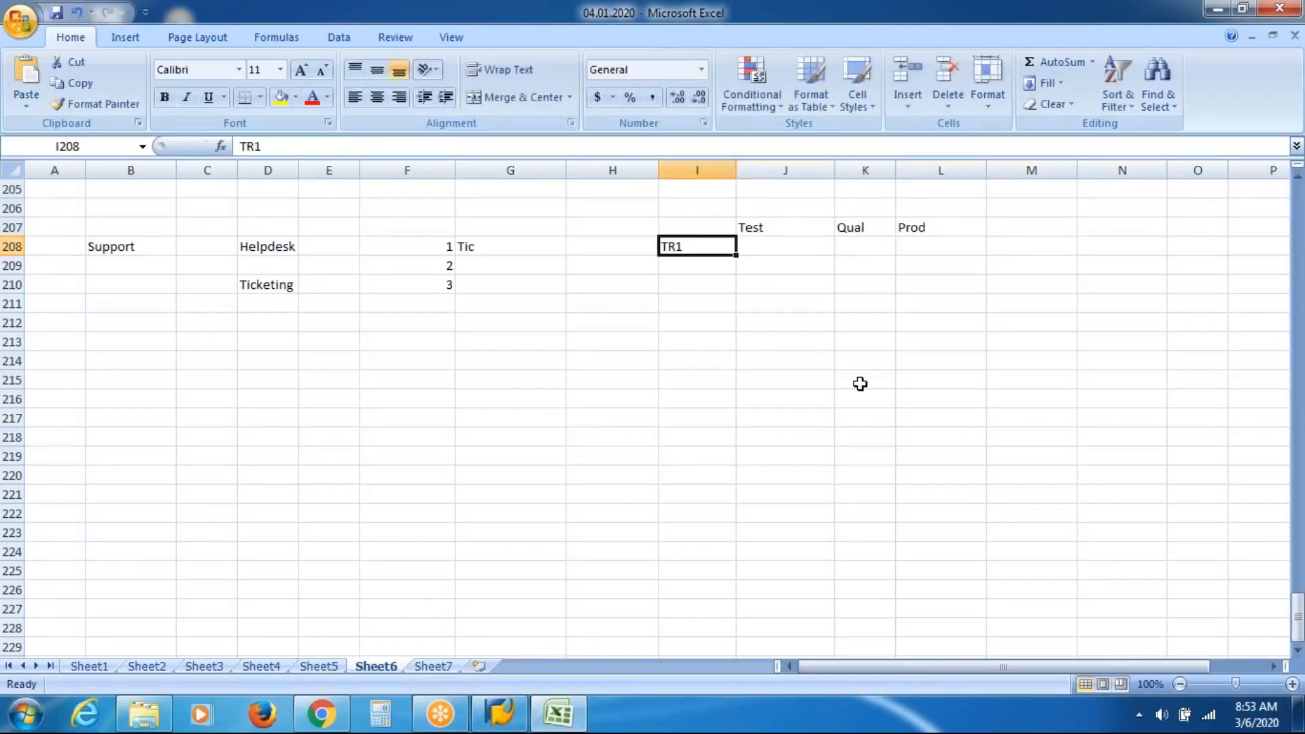
pyautogui.press('Right')
pyautogui.press('Right')
pyautogui.press('Right')
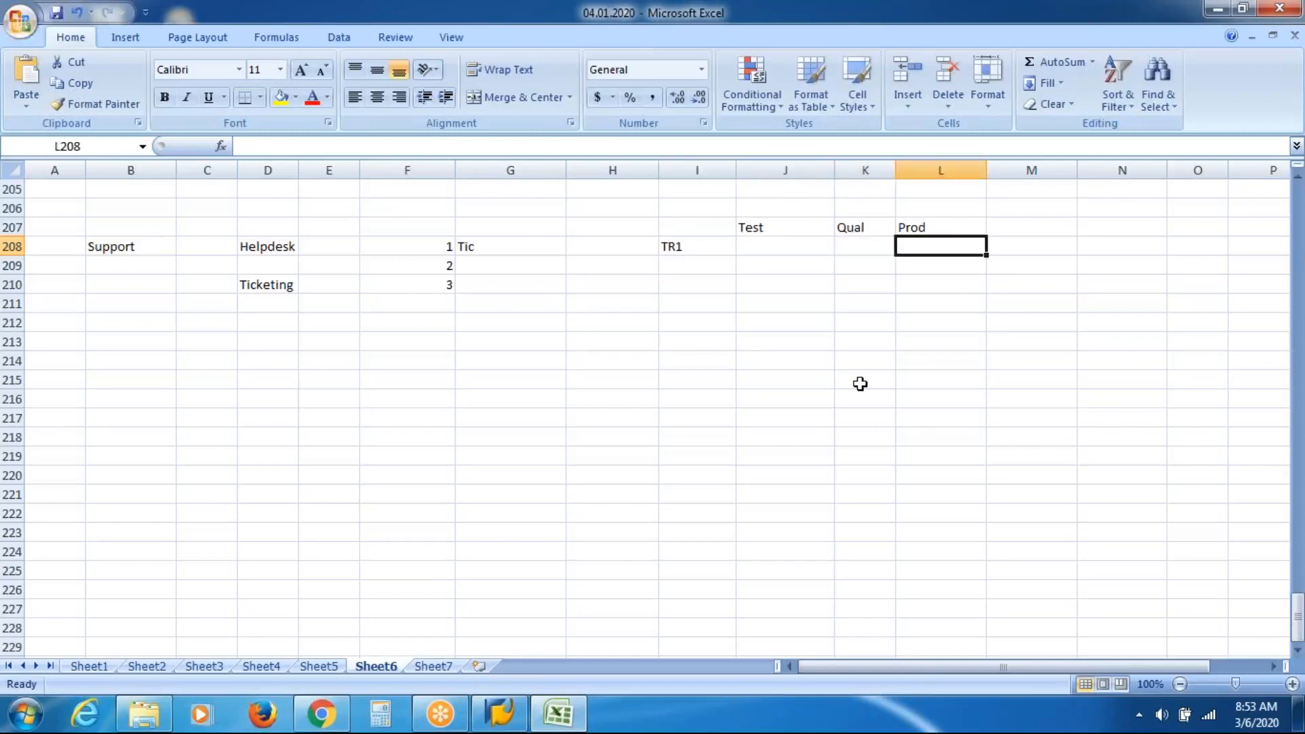
pyautogui.press('Left')
pyautogui.press('Left')
pyautogui.press('Left')
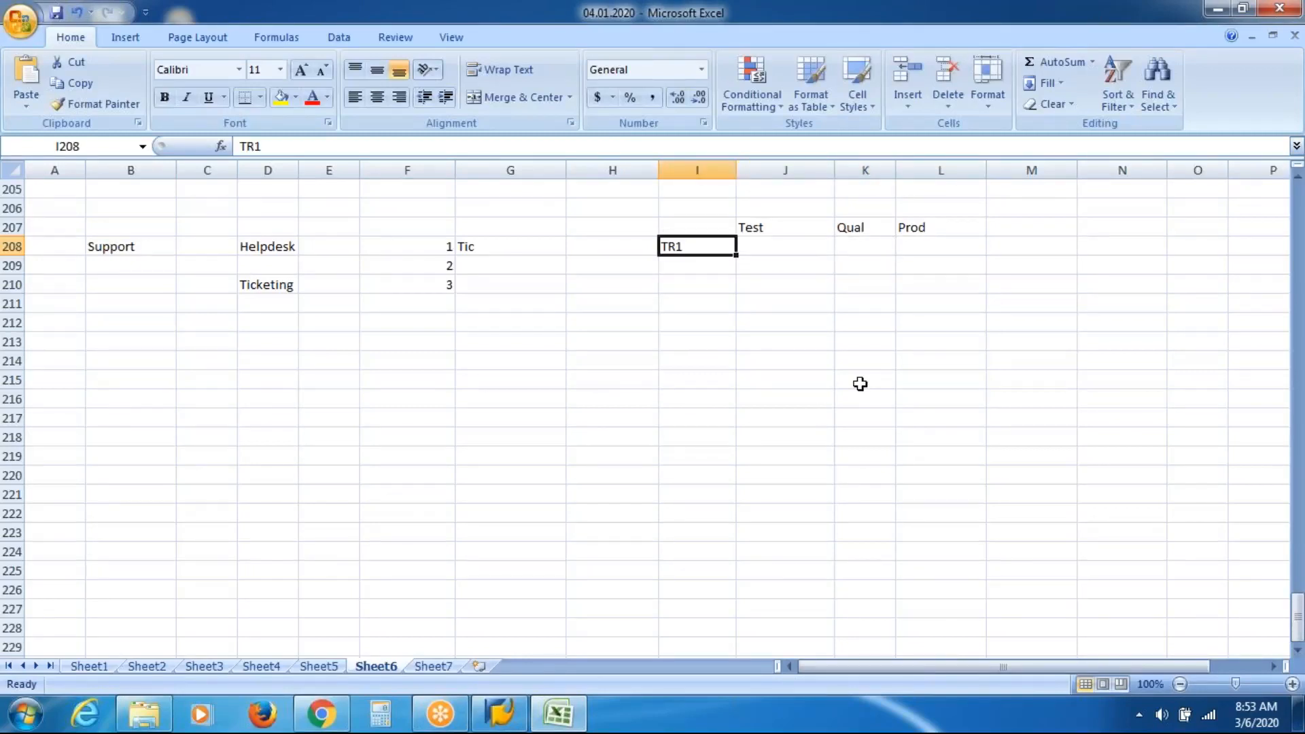
pyautogui.press('Right')
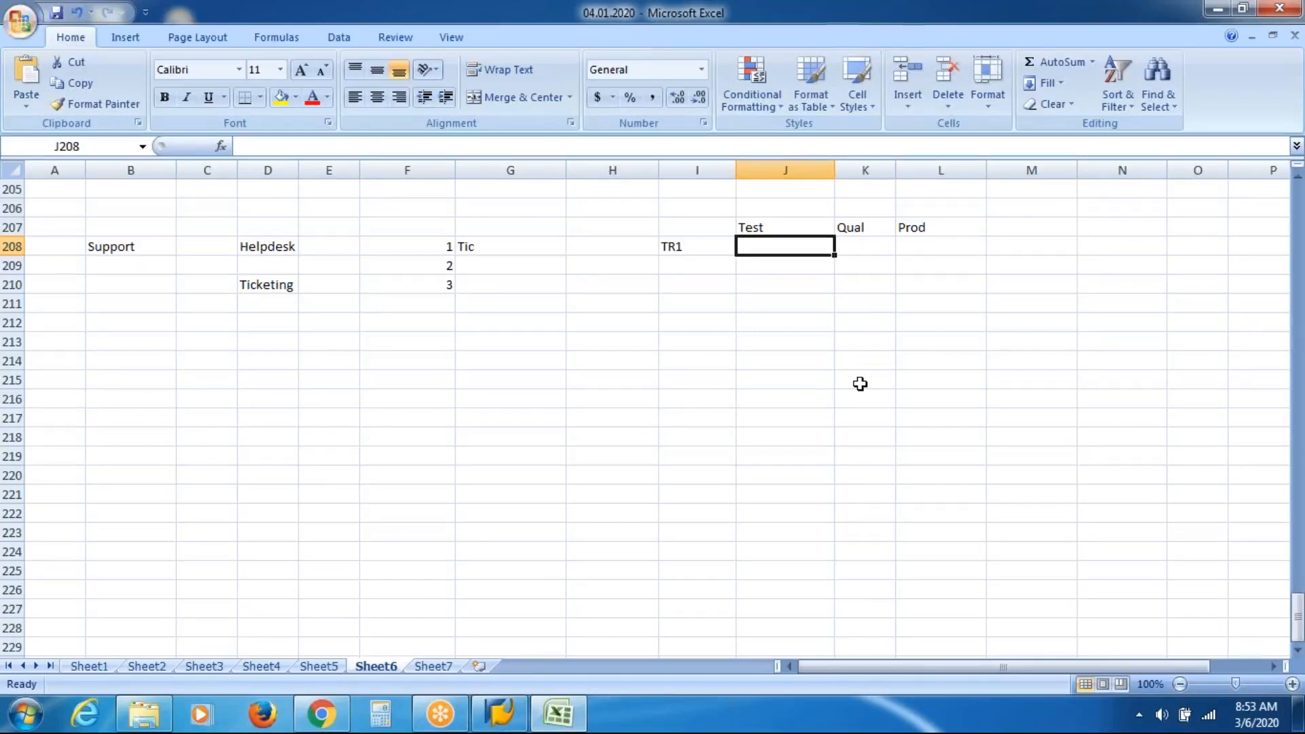
pyautogui.press('Right')
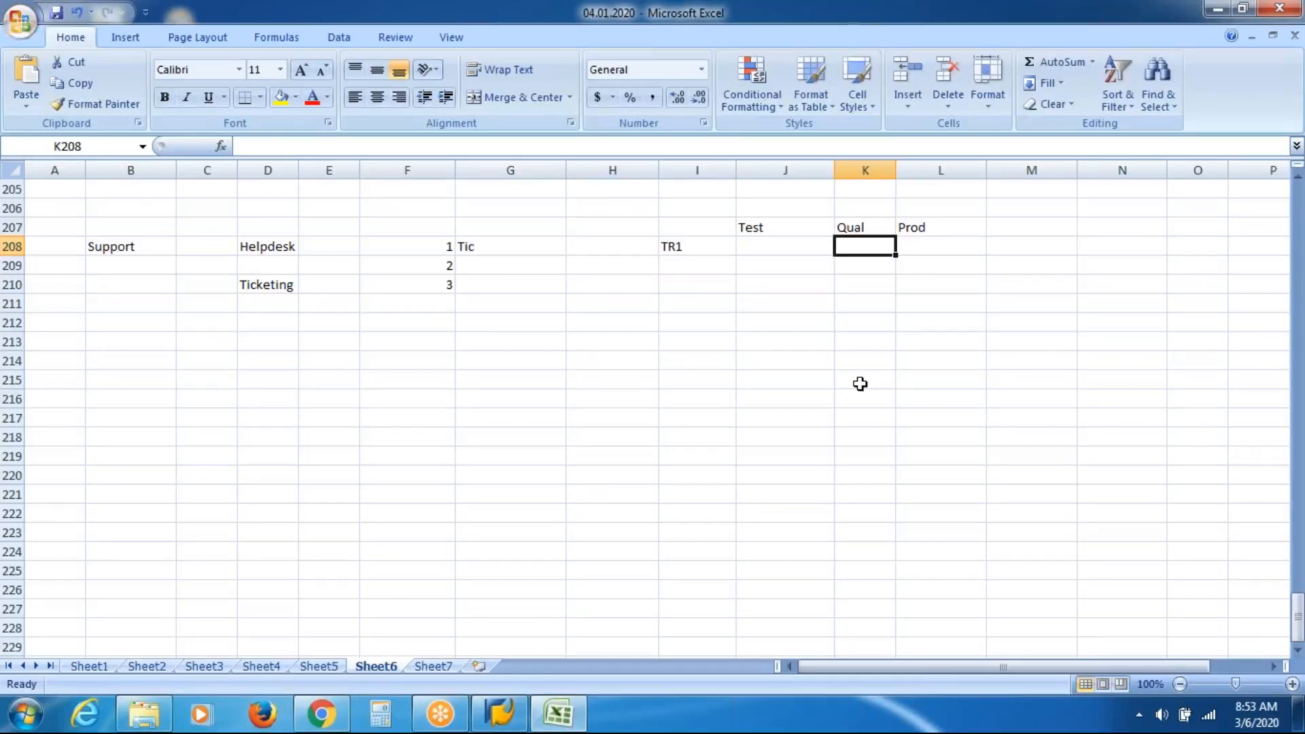
pyautogui.press('Right')
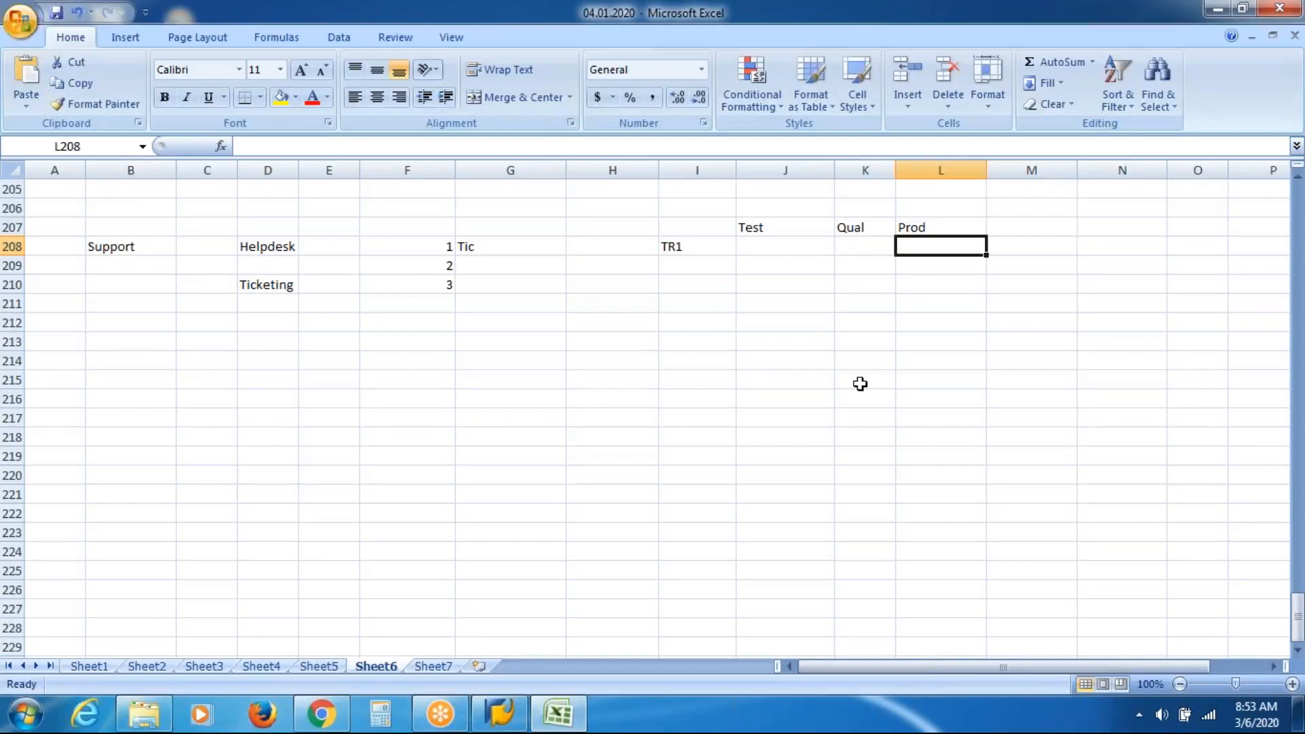
# Enter Closed in M208, after the Prod column of the TR1 row.
pyautogui.click(527, 269)
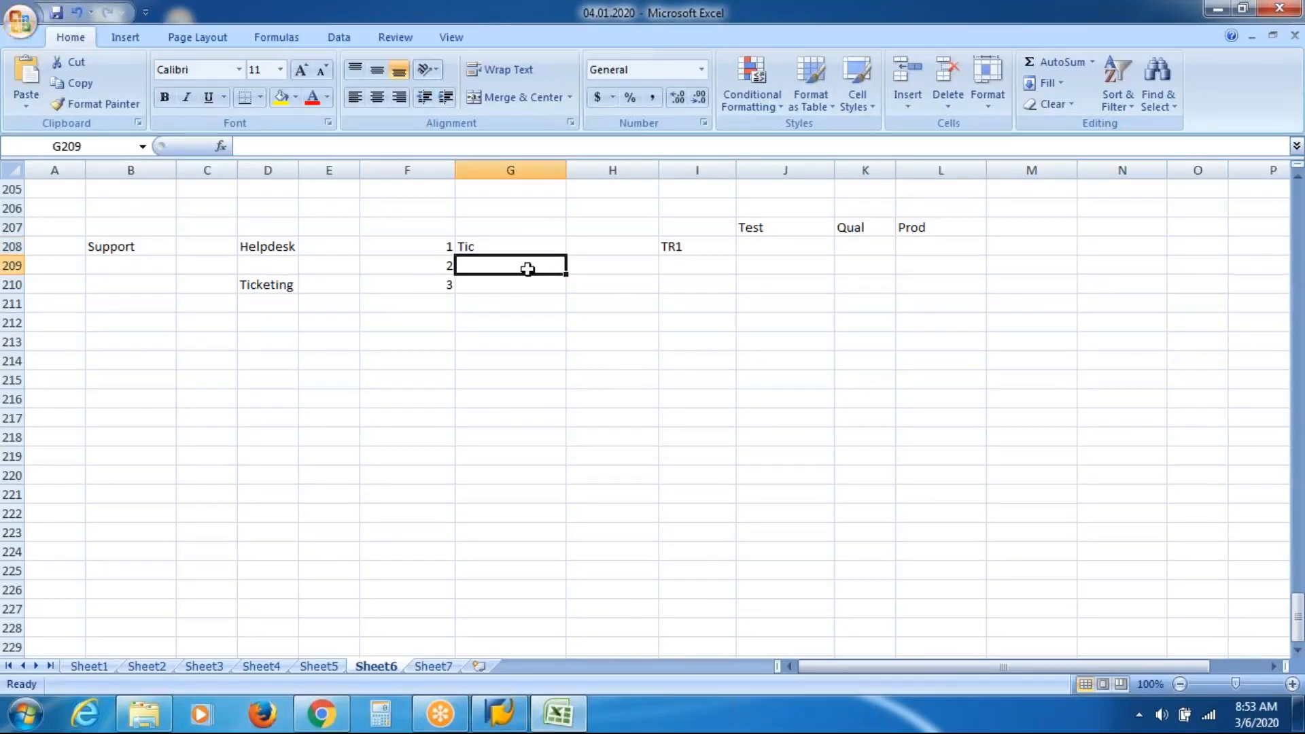
pyautogui.click(1045, 242)
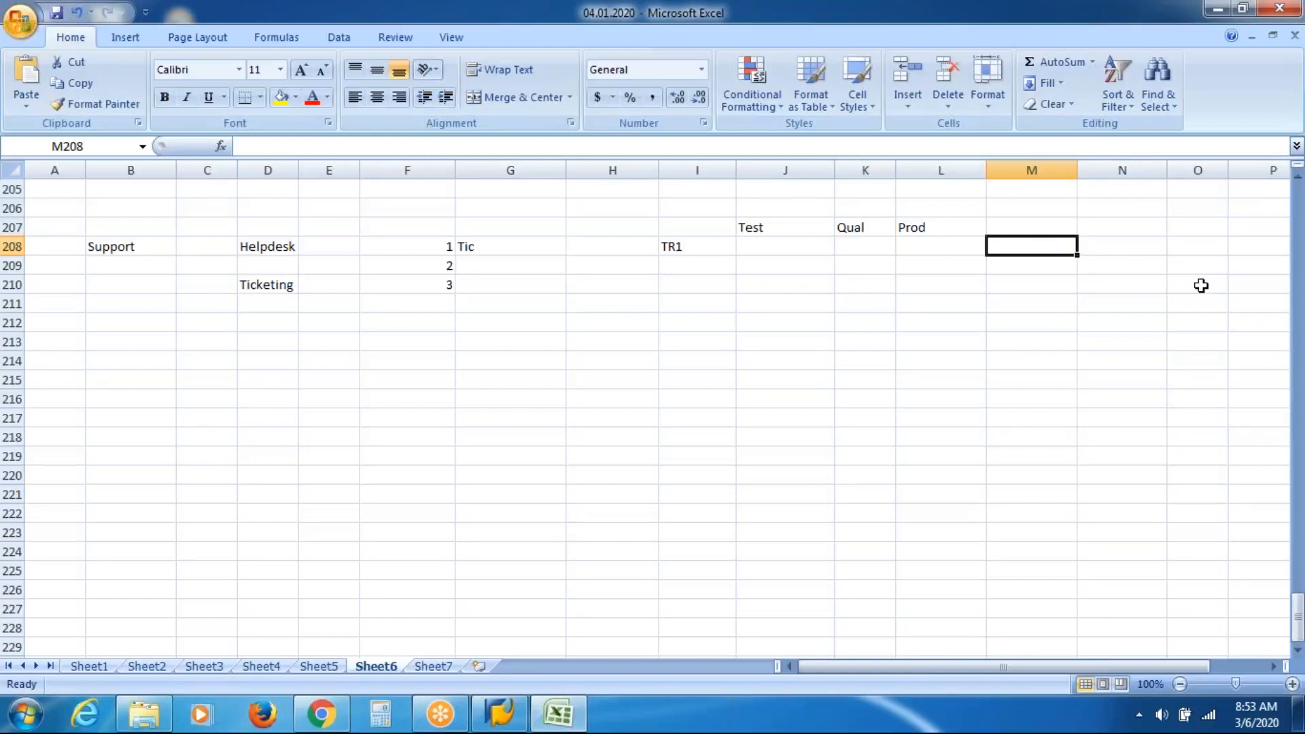
pyautogui.write('Closed')
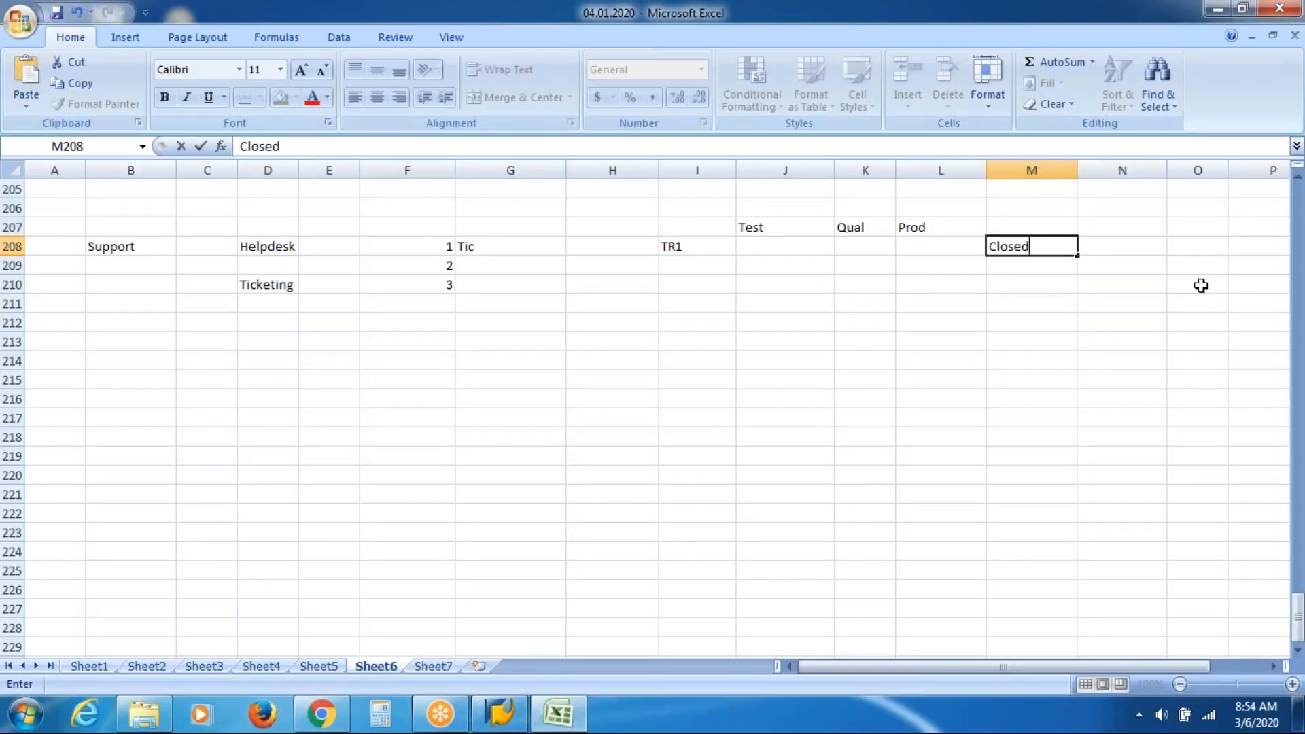
pyautogui.press('Tab')
pyautogui.press('Left')
pyautogui.press('Left')
pyautogui.press('Left')
pyautogui.press('Left')
pyautogui.press('Left')
pyautogui.press('Left')
pyautogui.press('Left')
pyautogui.press('Left')
# Trace row 209 from ticket 2 across the Test, Qual, Prod and Closed columns.
pyautogui.press('Down')
pyautogui.press('Right')
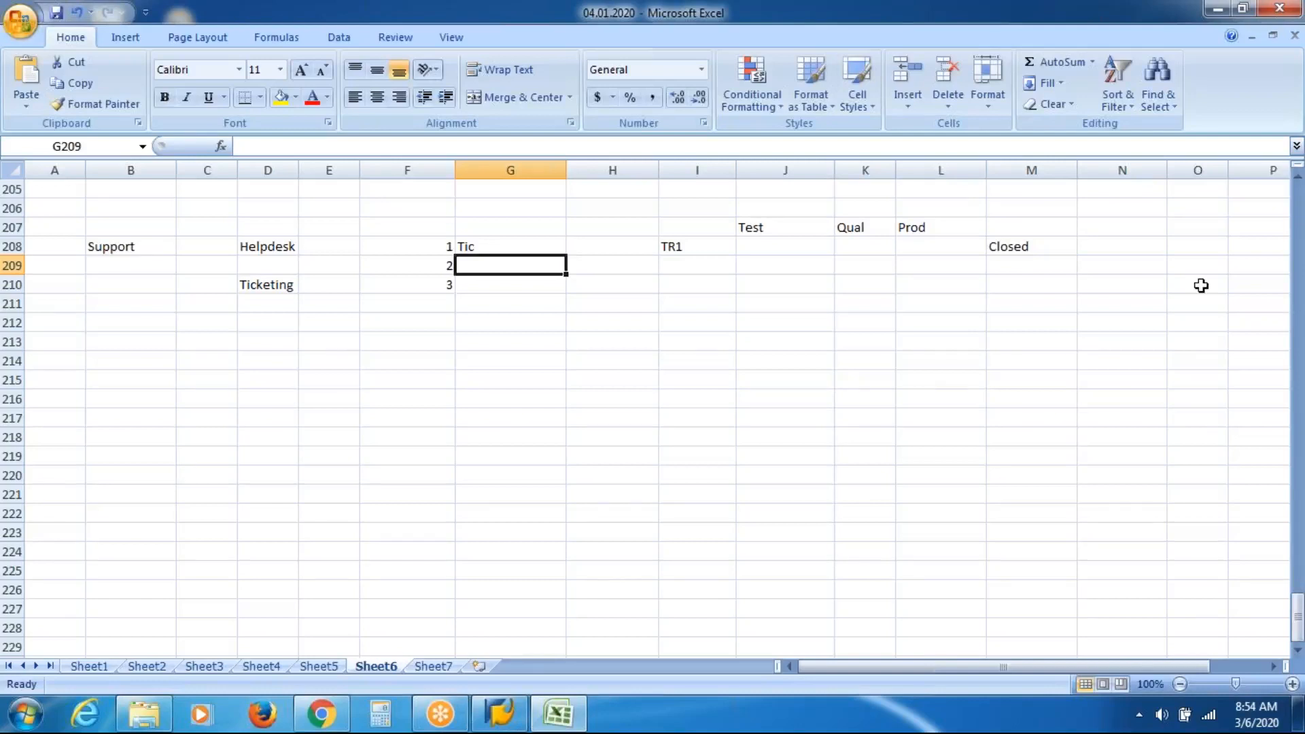
pyautogui.press('Right')
pyautogui.press('Right')
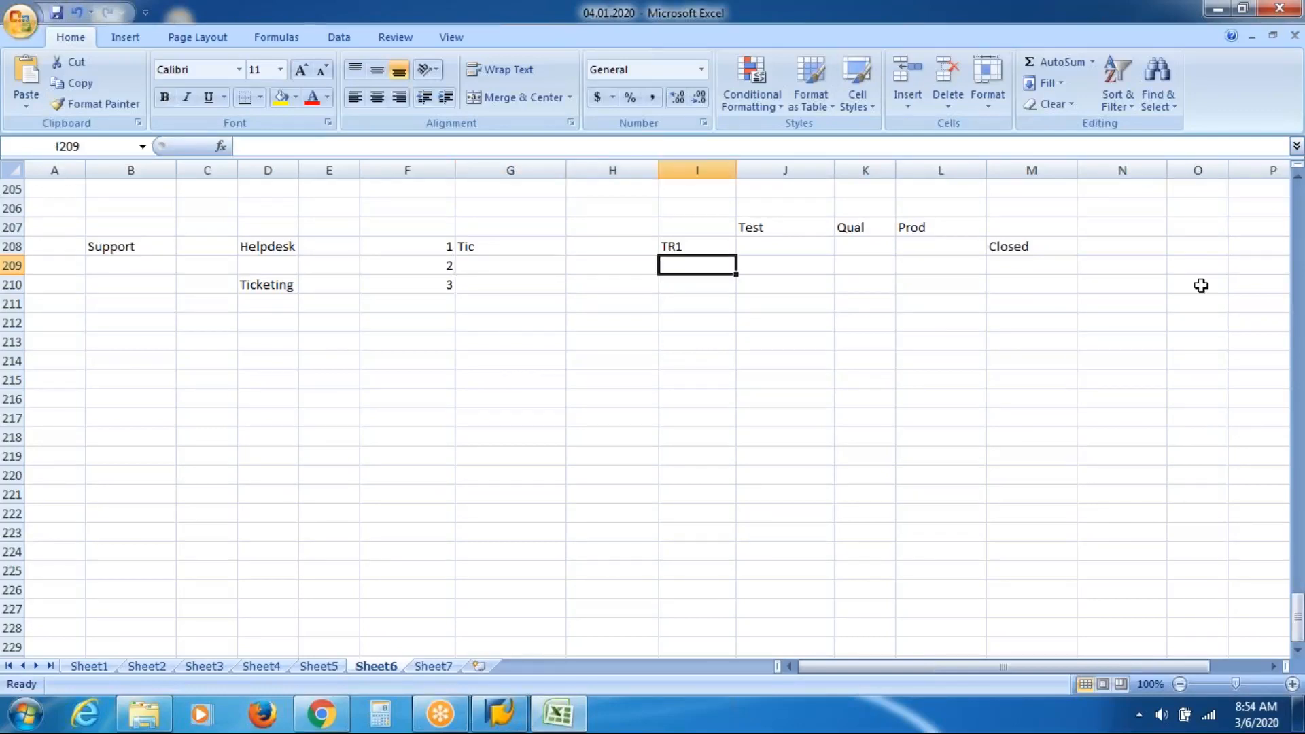
pyautogui.press('Right')
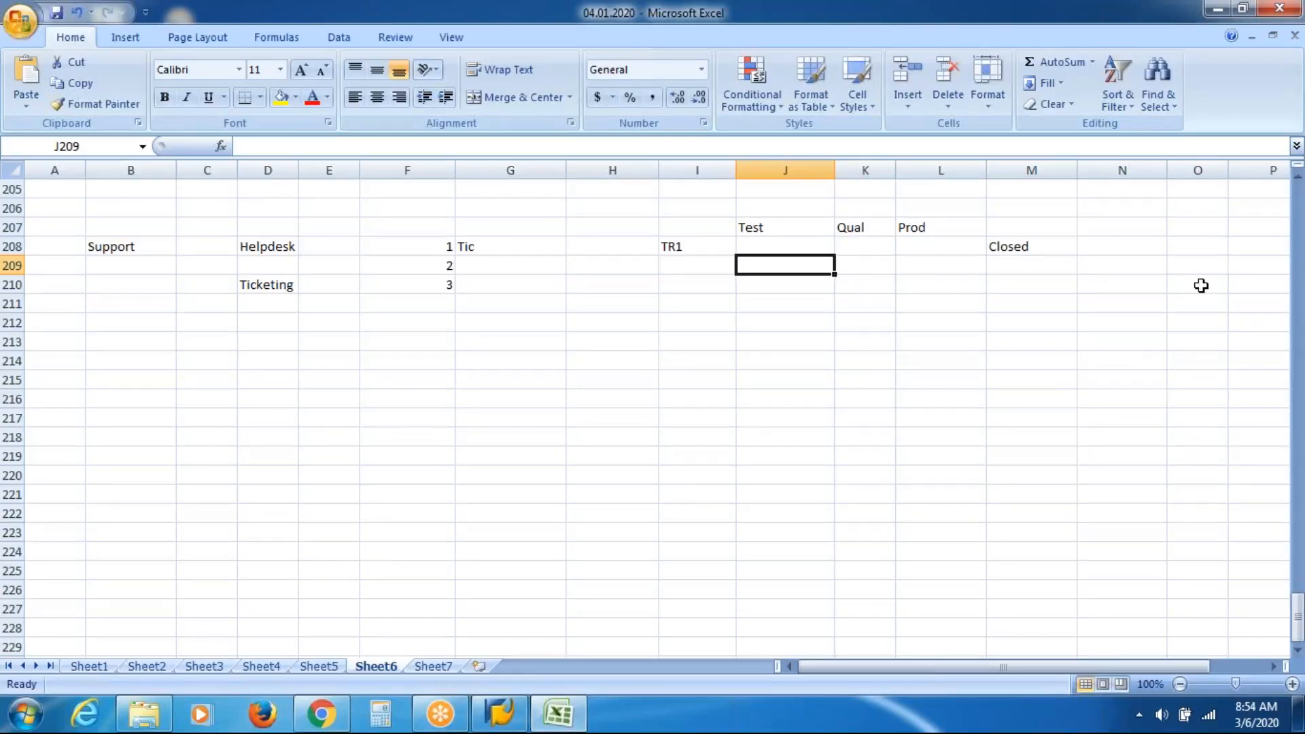
pyautogui.press('Right')
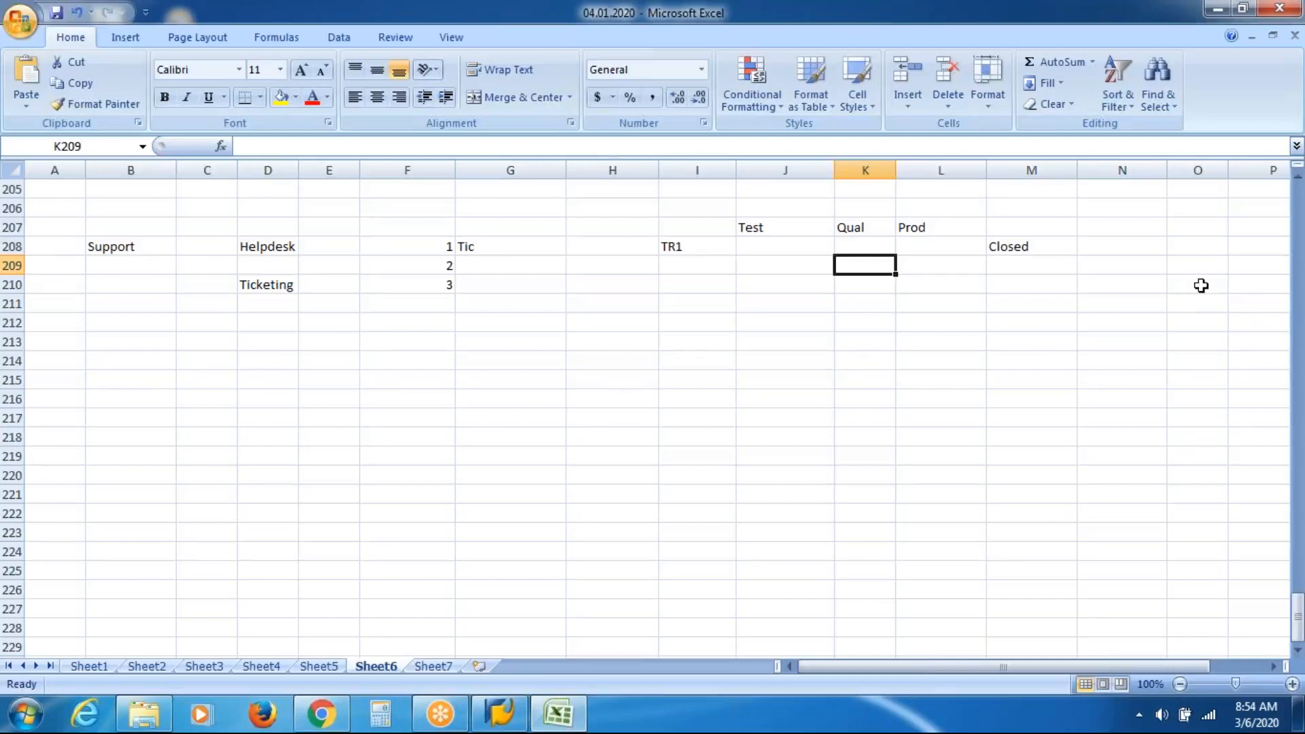
pyautogui.press('Right')
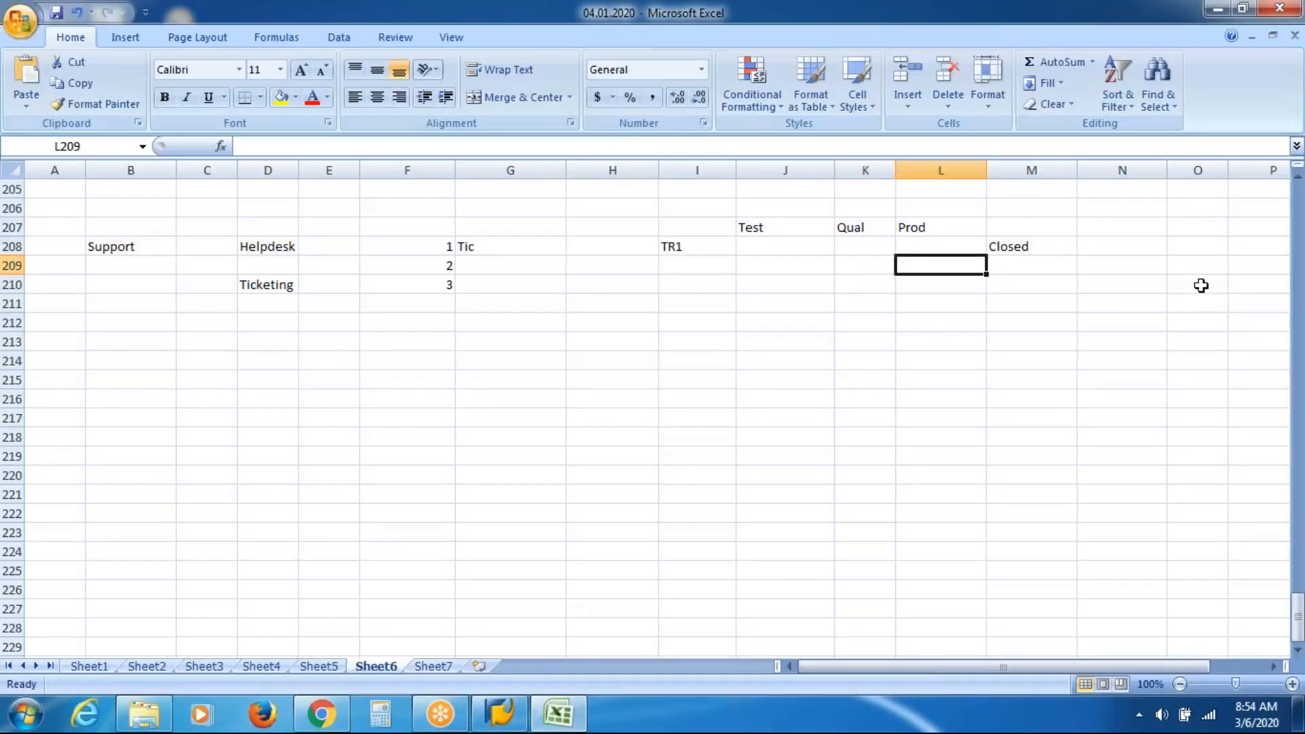
pyautogui.press('Right')
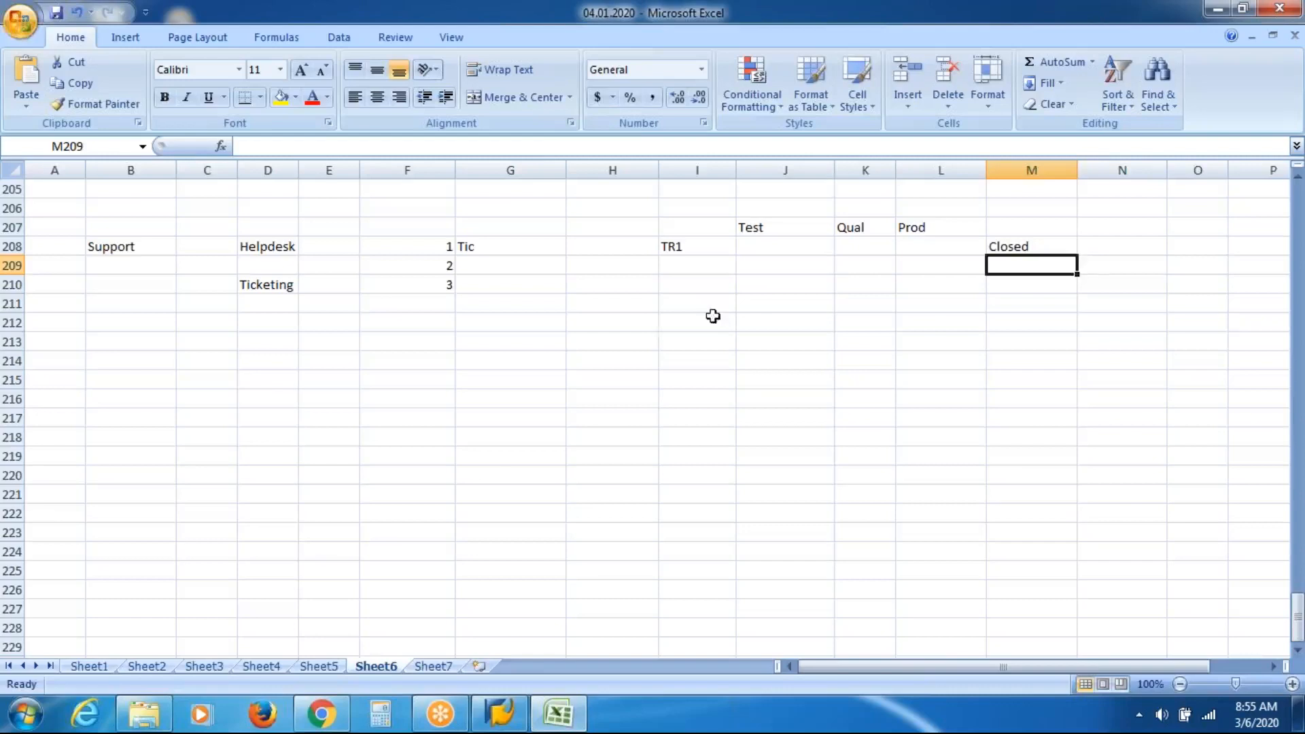
# List the modules ORG, PA, TM, BE and PY in alternate rows from D215 to D223.
pyautogui.click(222, 382)
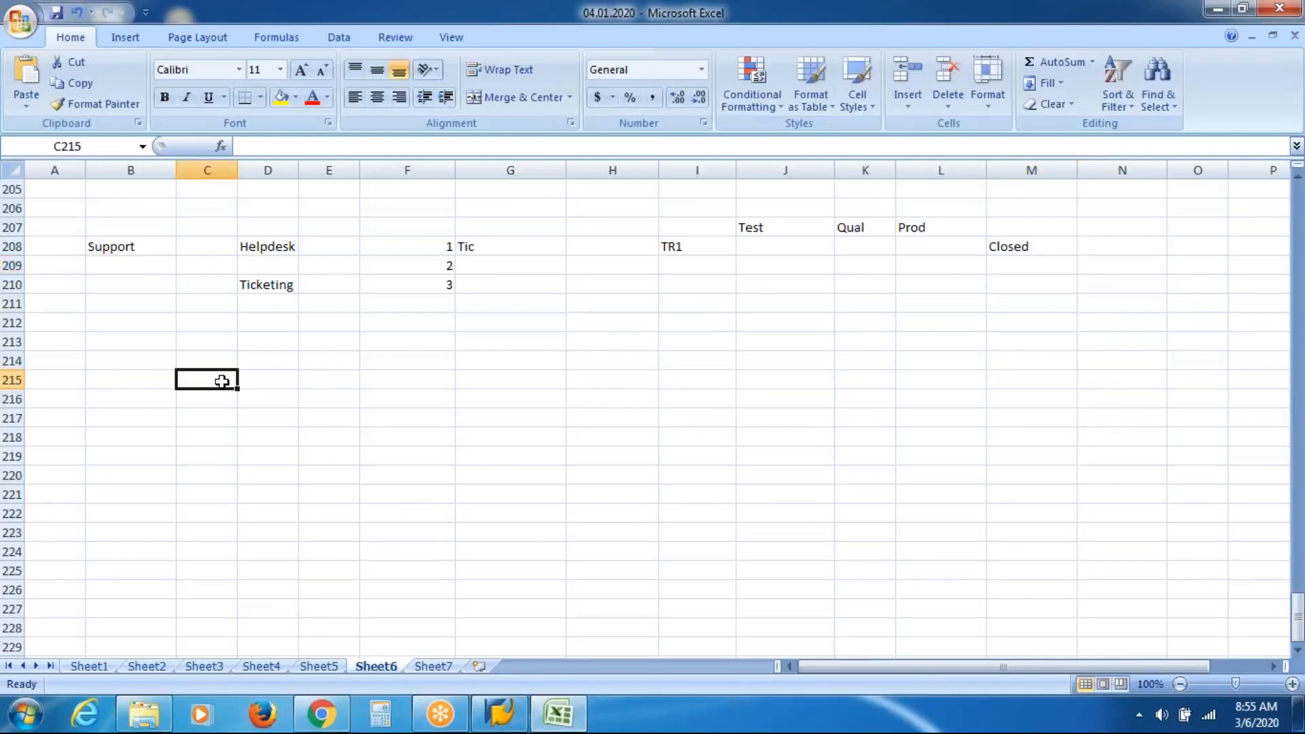
pyautogui.press('Right')
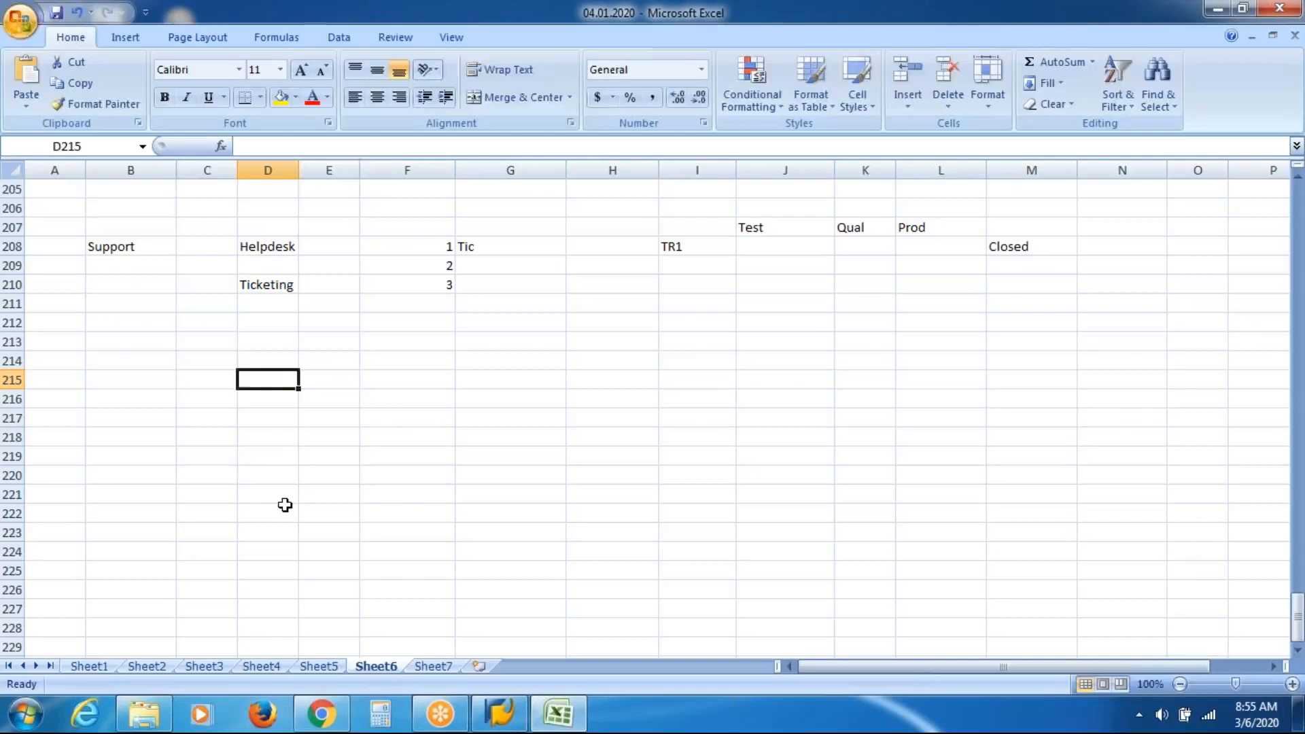
pyautogui.write('ORG')
pyautogui.press('Return')
pyautogui.press('Return')
pyautogui.write('PA')
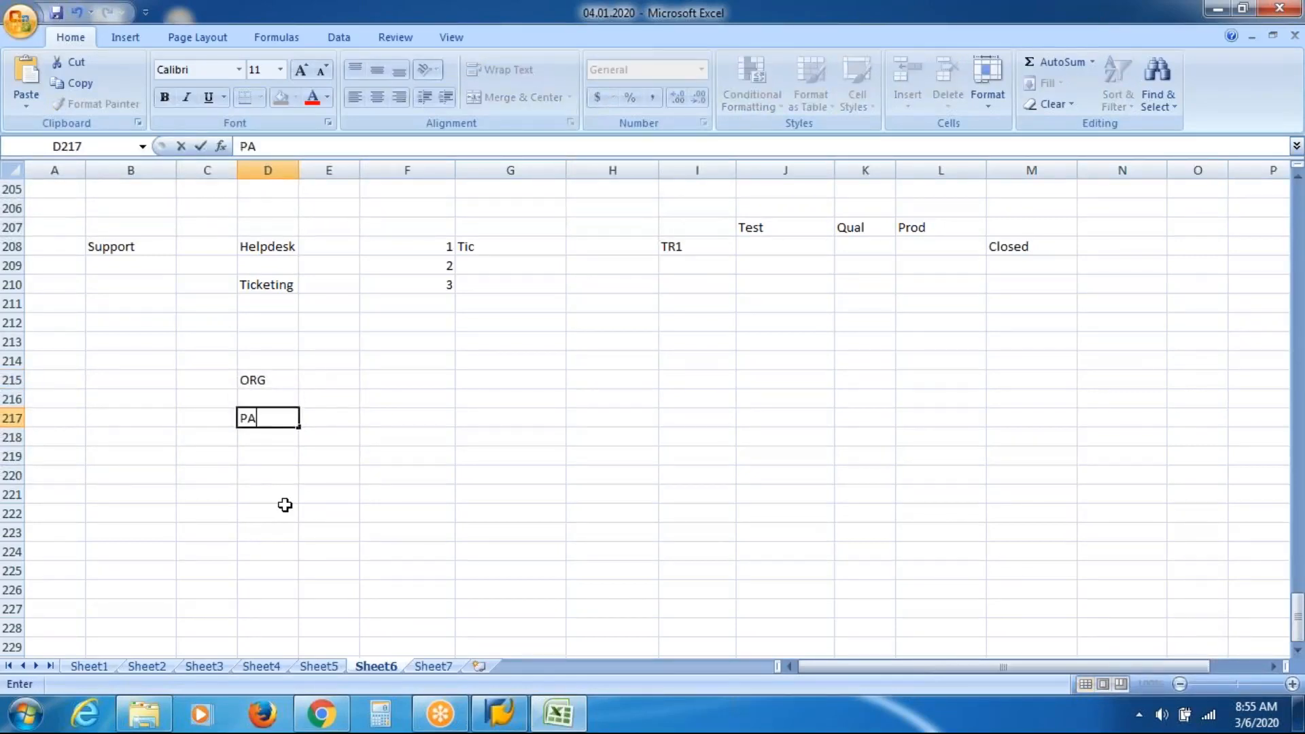
pyautogui.press('Return')
pyautogui.press('Return')
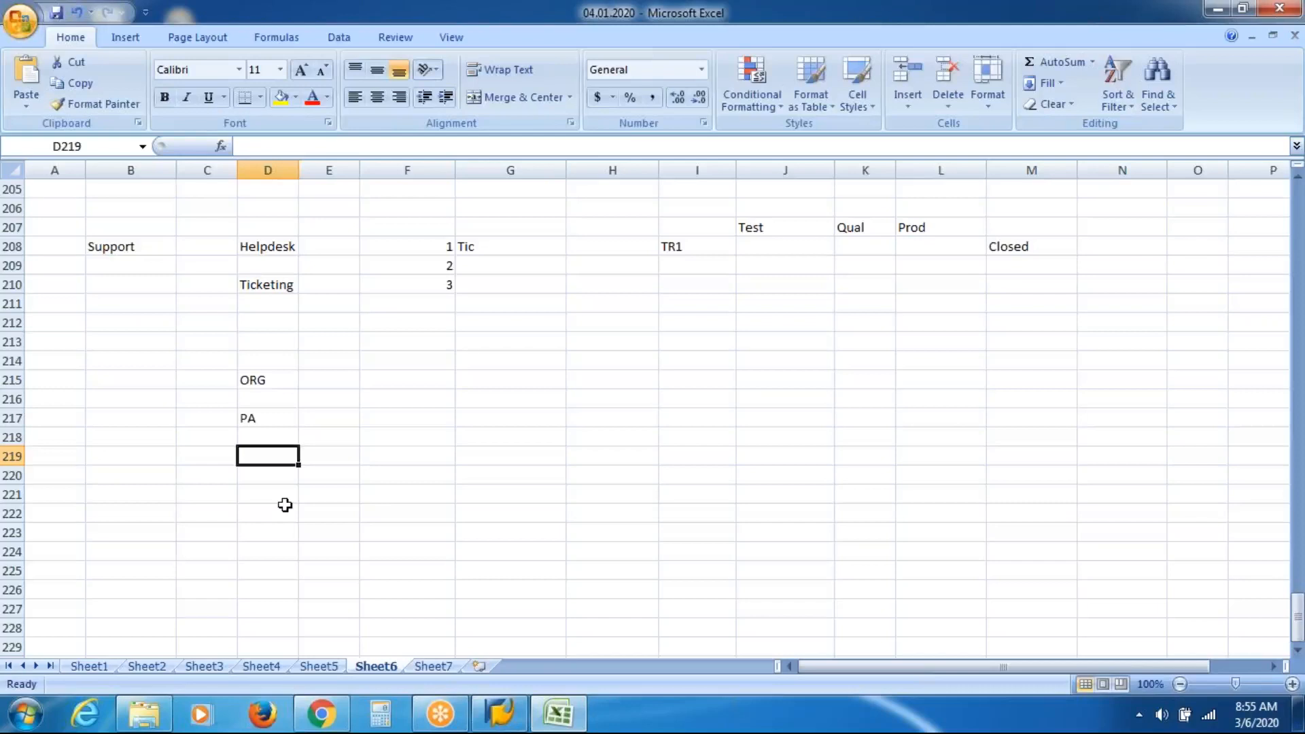
pyautogui.write('TM')
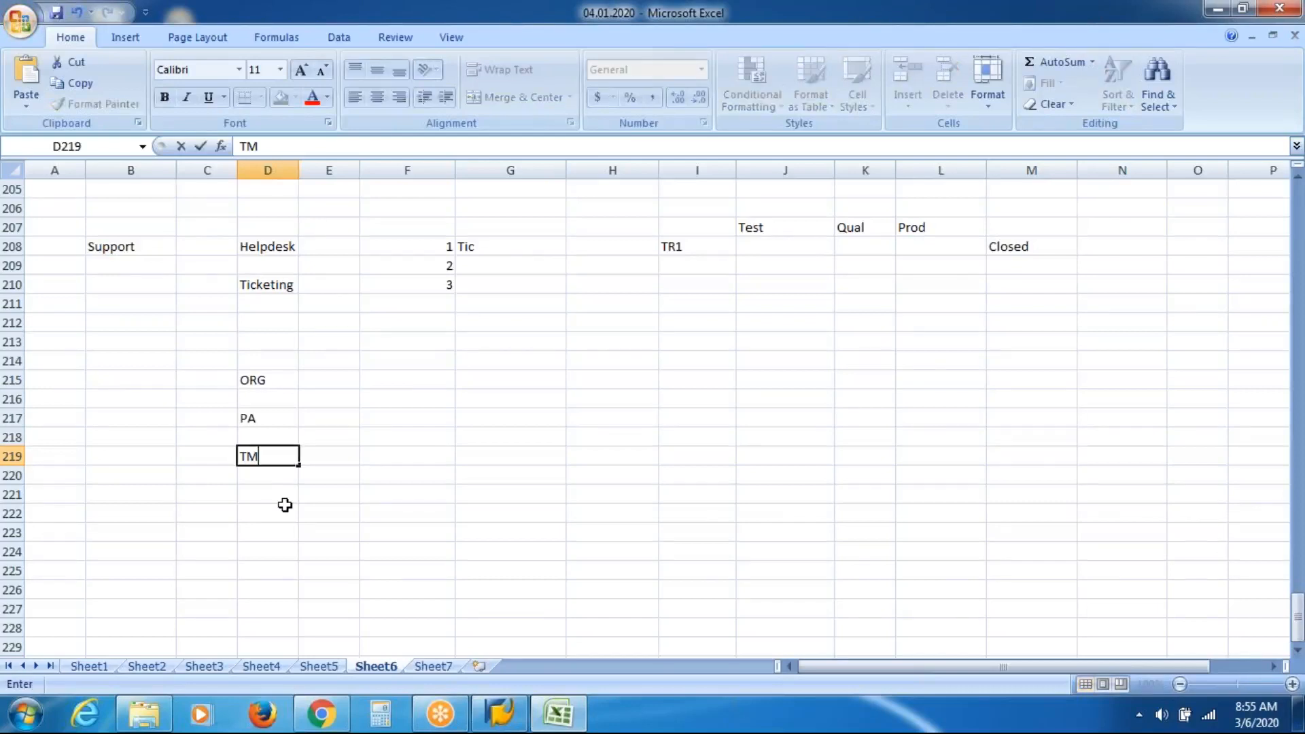
pyautogui.press('Return')
pyautogui.press('Return')
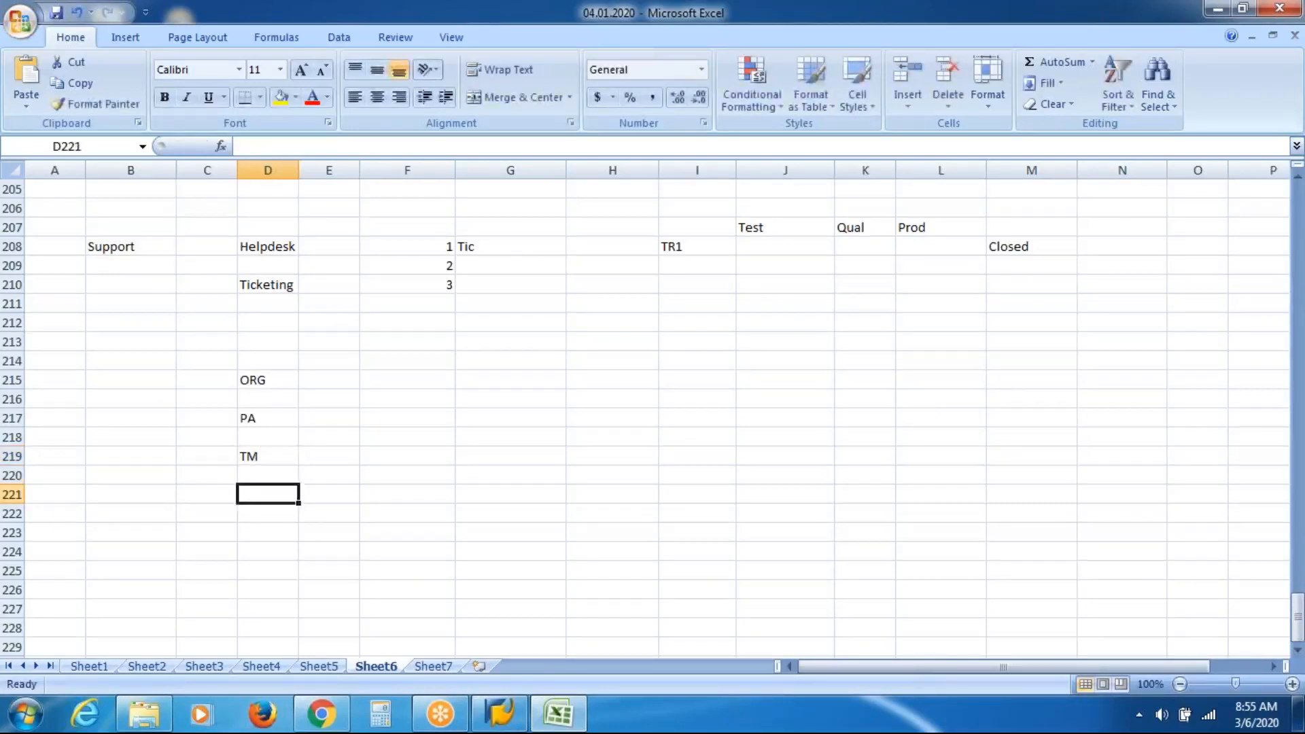
pyautogui.write('BE')
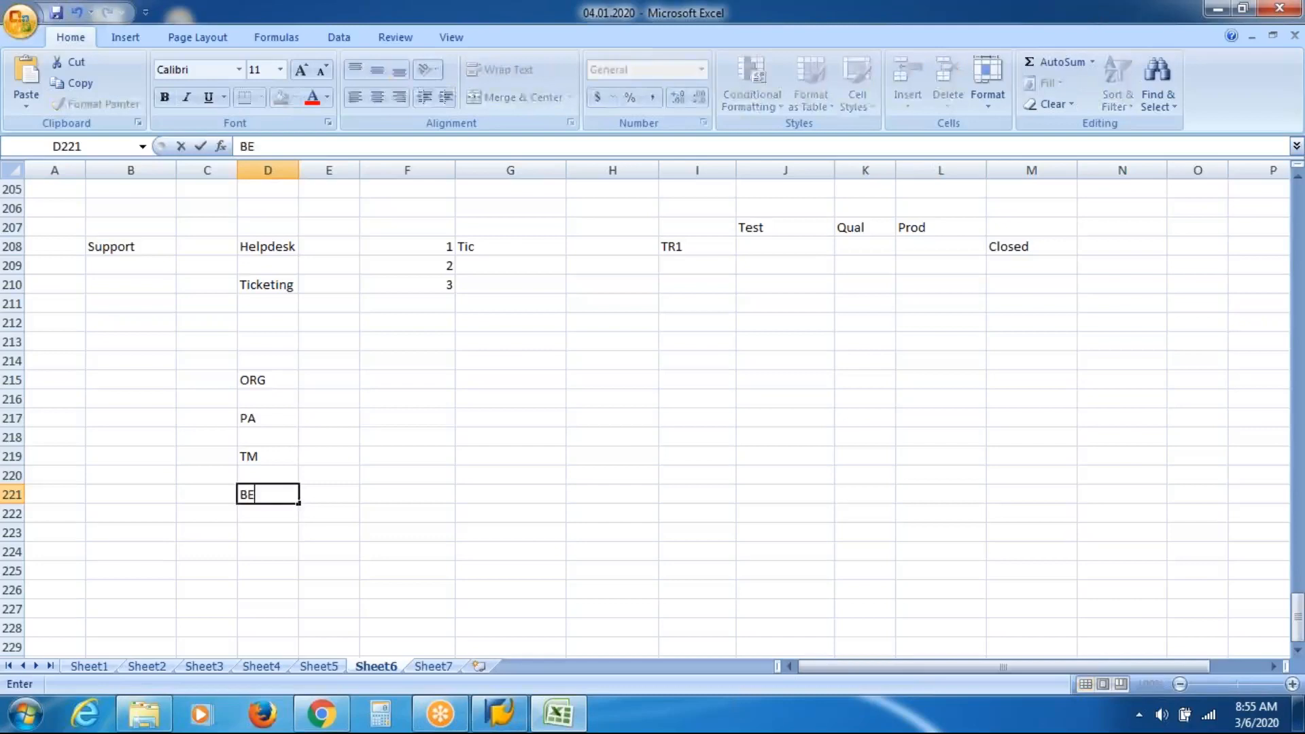
pyautogui.press('Return')
pyautogui.press('Return')
pyautogui.write('PY')
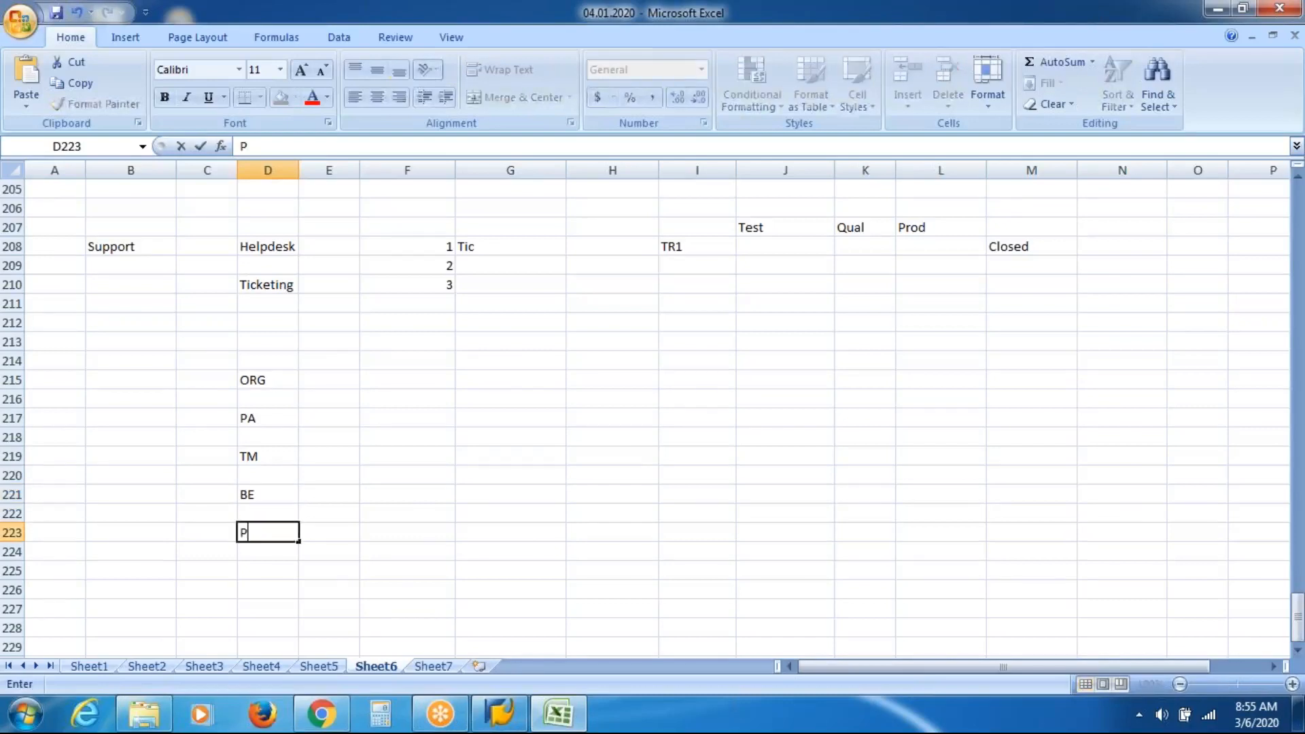
pyautogui.press('Tab')
pyautogui.press('Tab')
pyautogui.press('Tab')
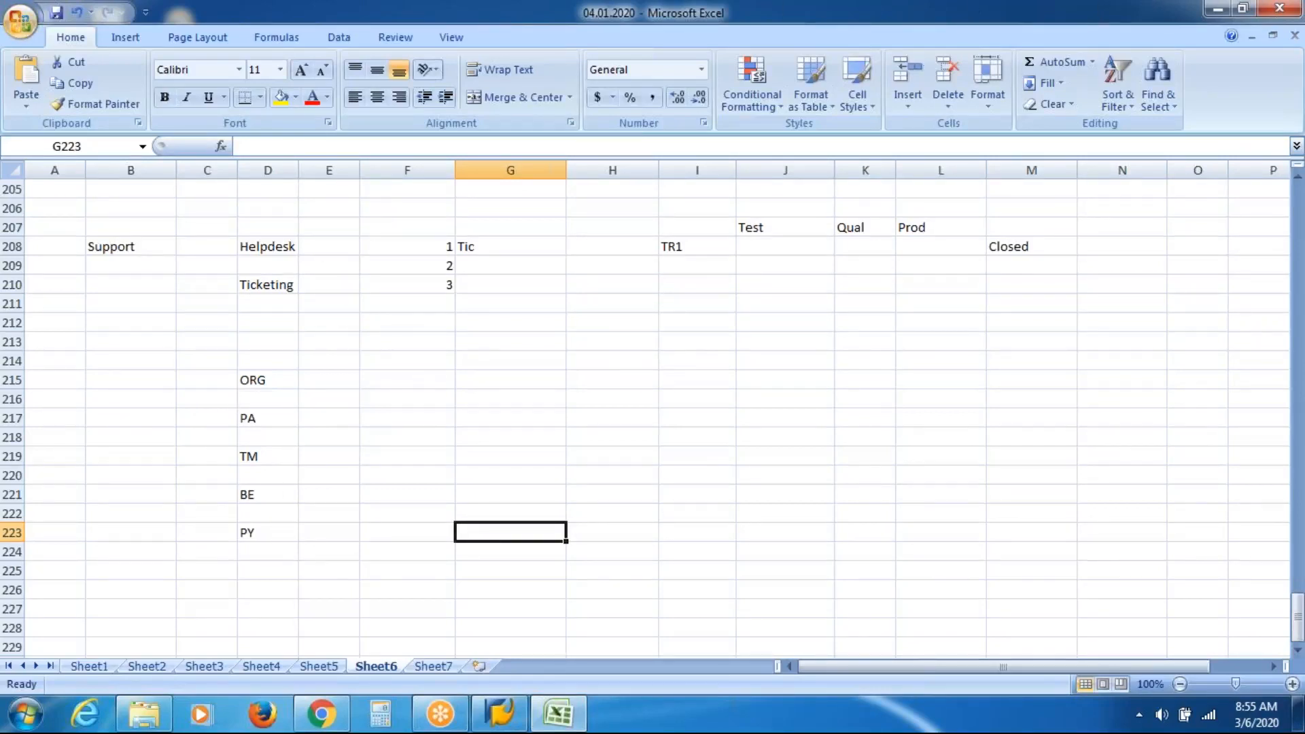
pyautogui.click(437, 723)
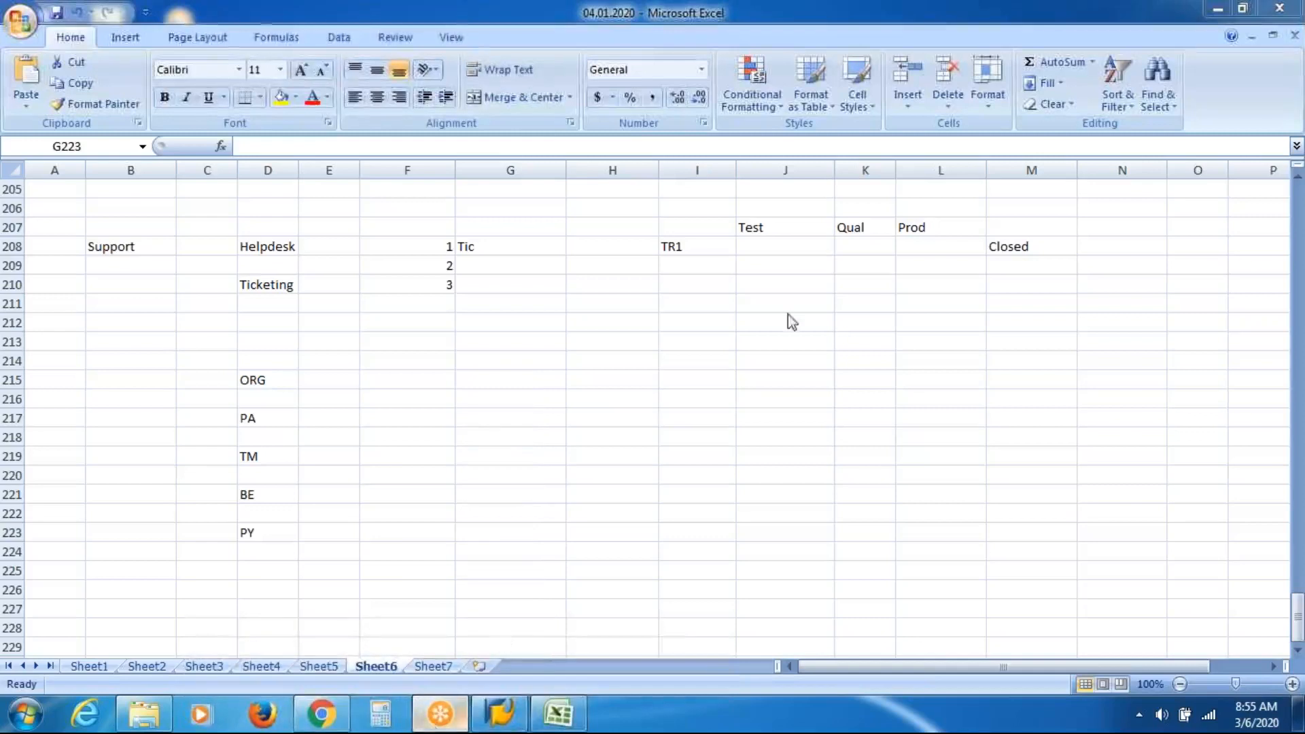